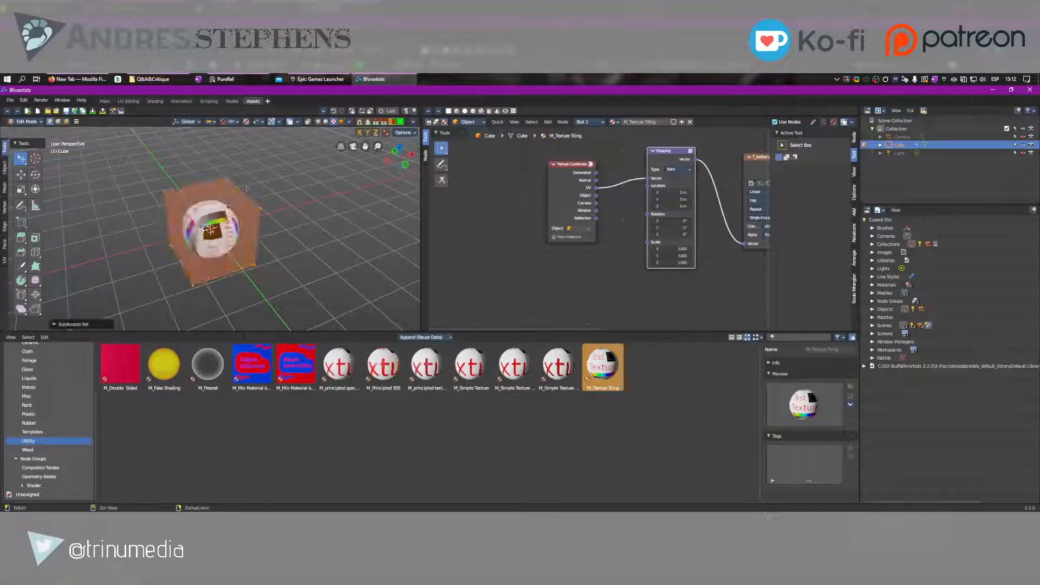
Leave edit mode and set the cube's subdivision level to 0
middle_click_drag(247, 189, 217, 182)
key("Tab")
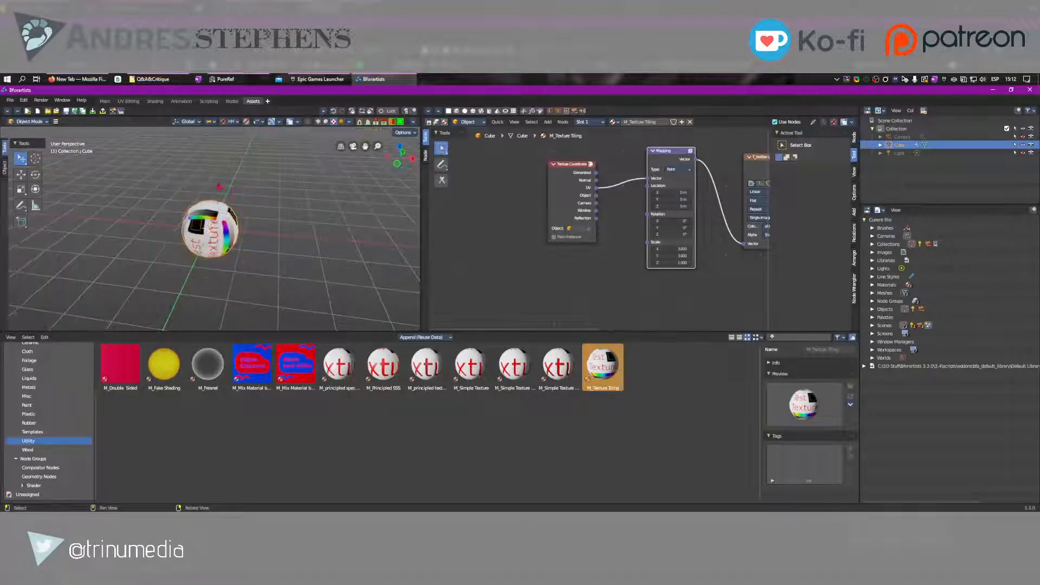
key("ctrl+0")
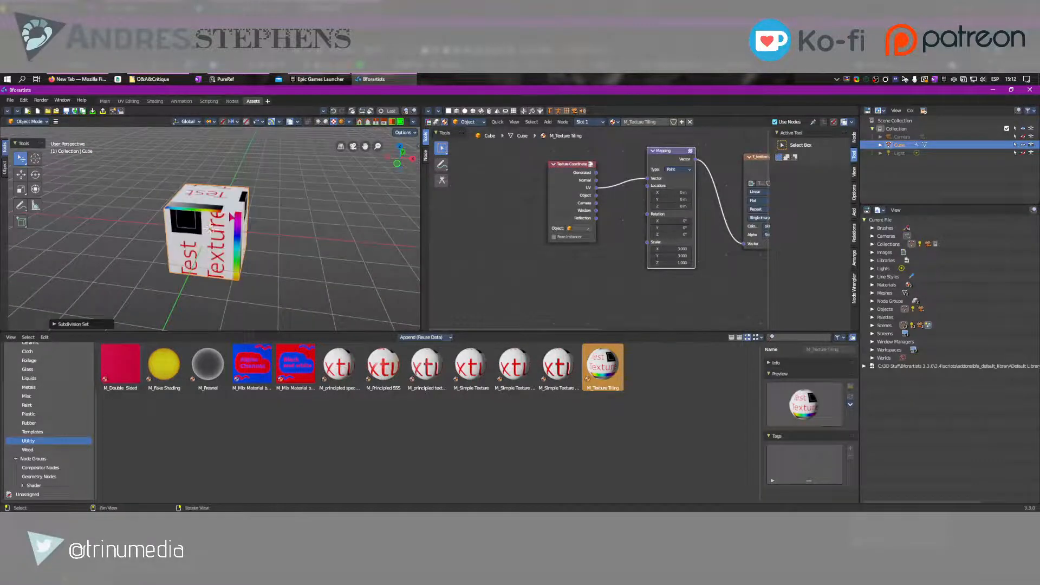
Add centred loop cuts around the cube that divide its faces into quarters
key("Tab")
key("s")
right_click(191, 205)
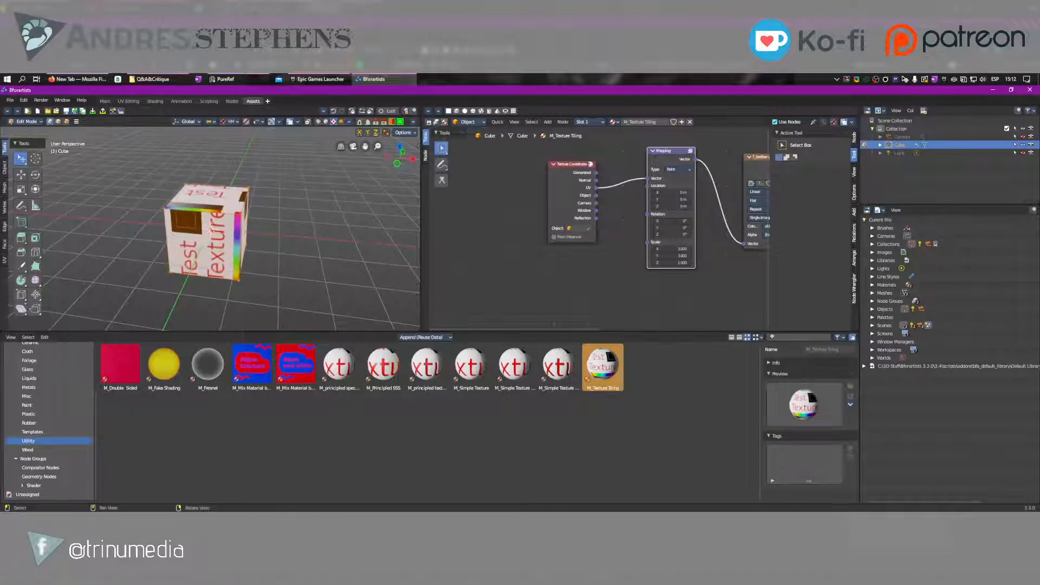
key("ctrl+r")
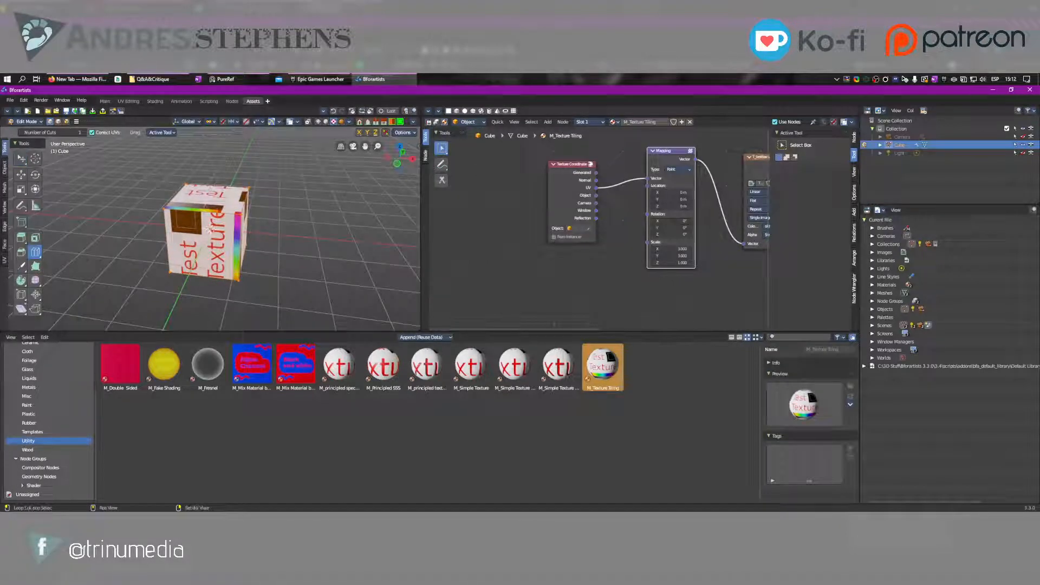
left_click(210, 228)
right_click(209, 228)
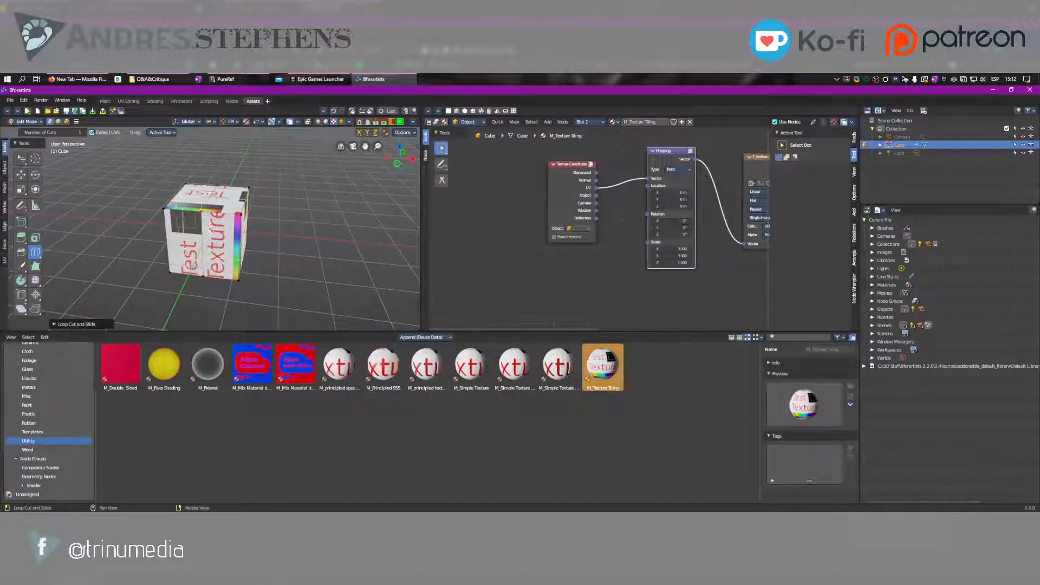
Switch to face selection and select separate quarter faces on different sides of the cube
key("3")
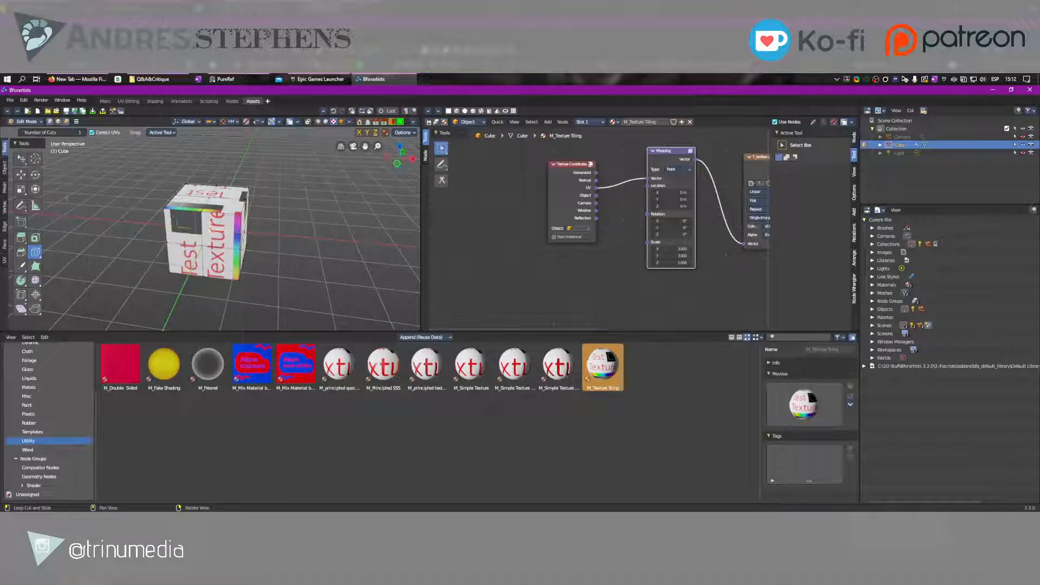
left_click(22, 160)
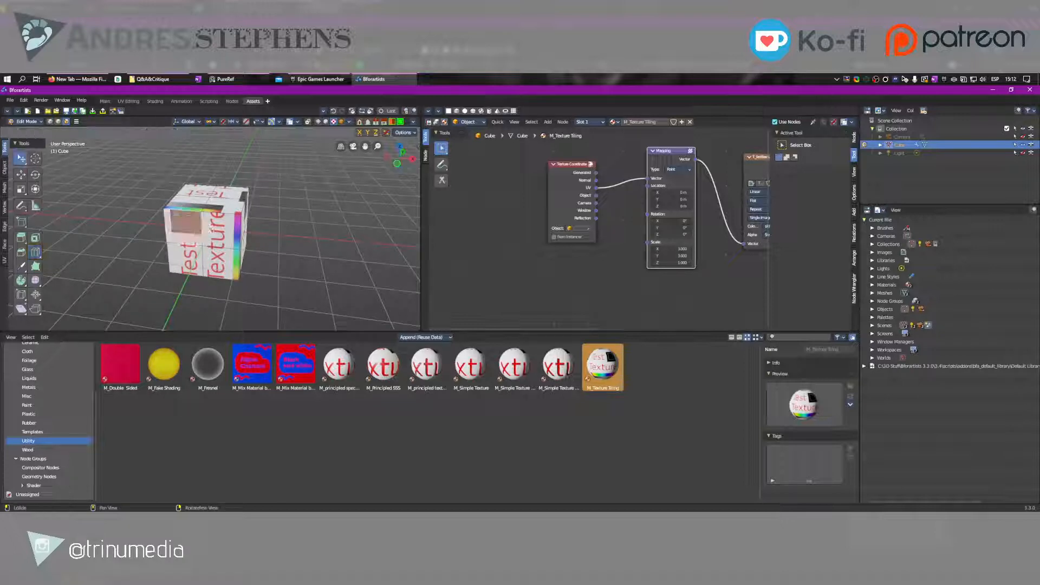
middle_click_drag(186, 214, 150, 210)
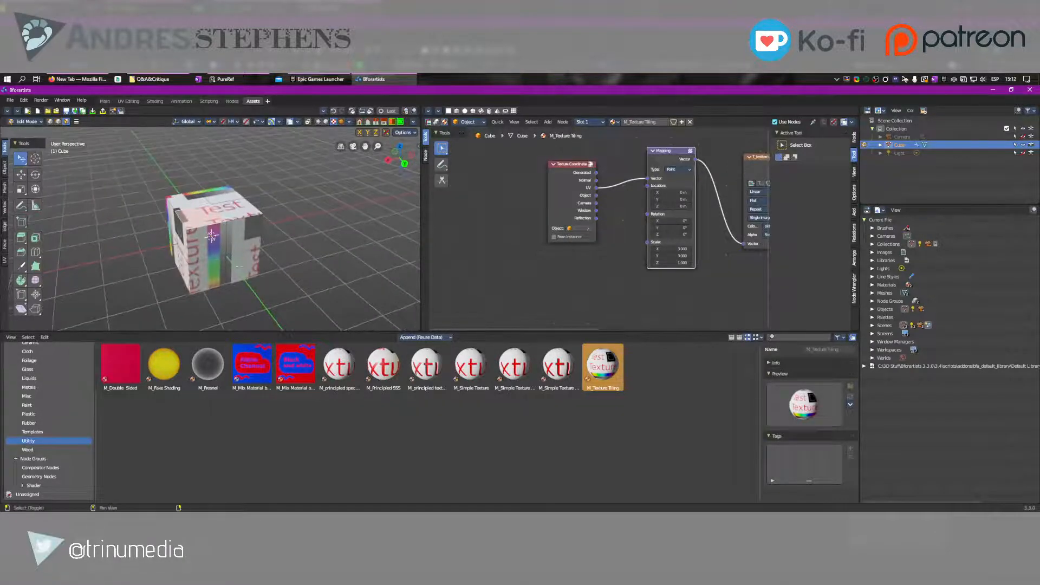
left_click(242, 266, "shift")
middle_click_drag(241, 265, 338, 217)
left_click(217, 259, "shift")
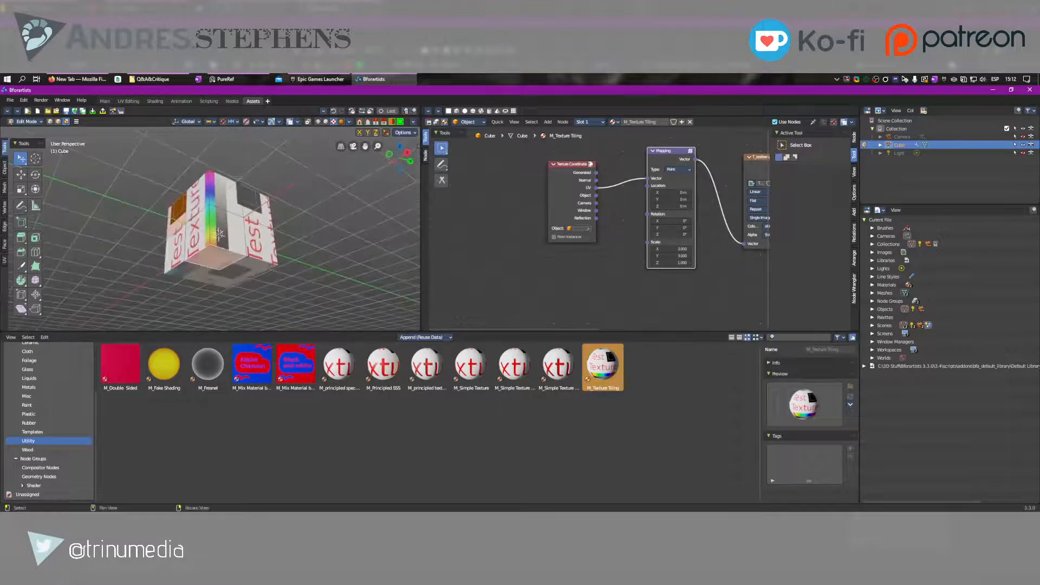
right_click_drag(217, 258, 271, 303)
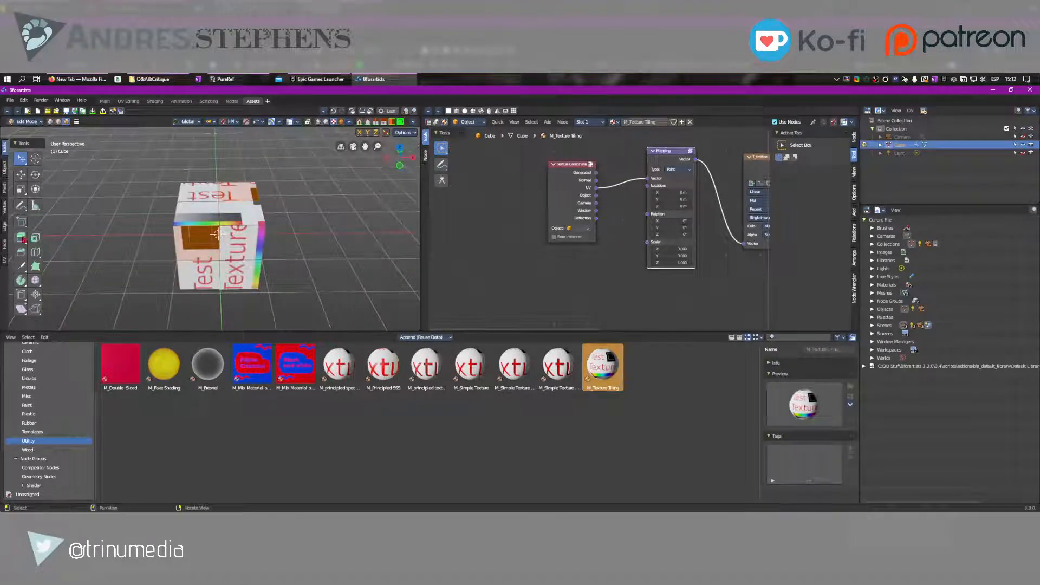
Extrude the selected faces outward in their own directions as long block arms and return to object mode
left_click_drag(21, 238, 83, 282)
left_click_drag(308, 214, 308, 176)
right_click_drag(318, 190, 239, 214)
scroll(200, 203, "down", 4)
key("Tab")
Add an Attribute node of type Geometry below the Texture Coordinate node in the M_Texture Tiling material
middle_click_drag(510, 254, 525, 248)
left_click(525, 248)
key("Home")
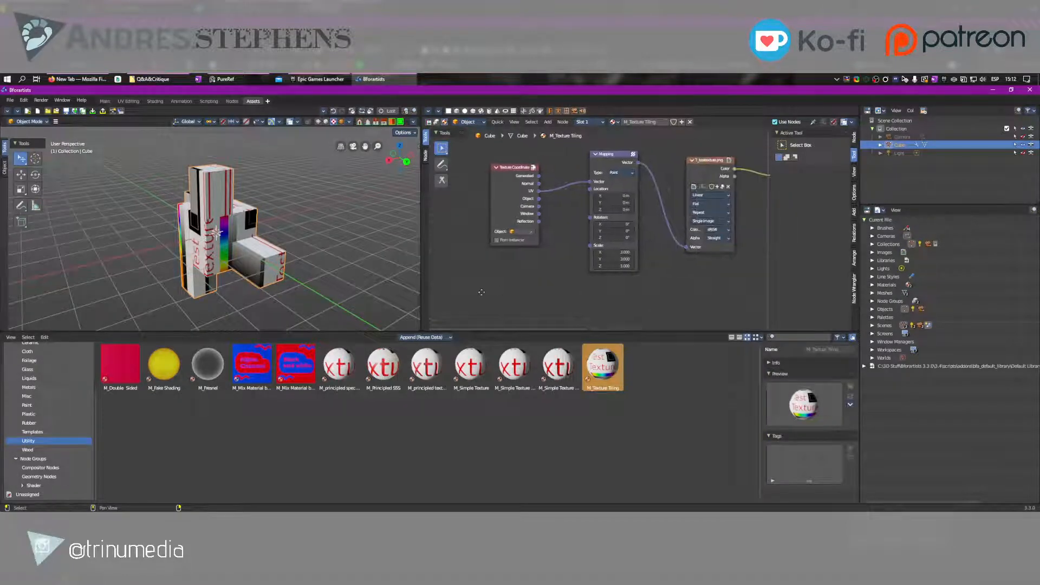
key("ctrl+space")
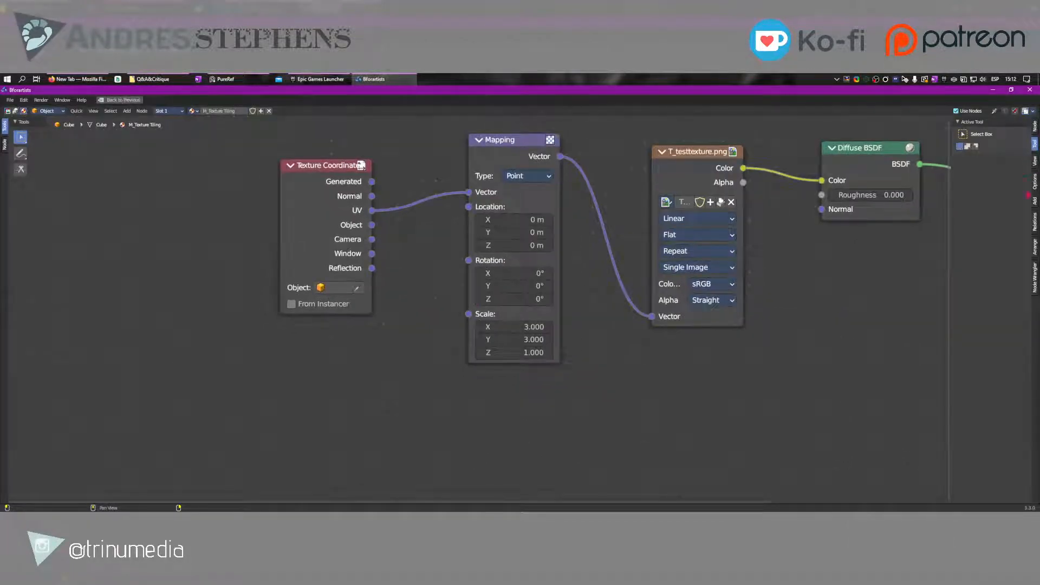
left_click(1034, 201)
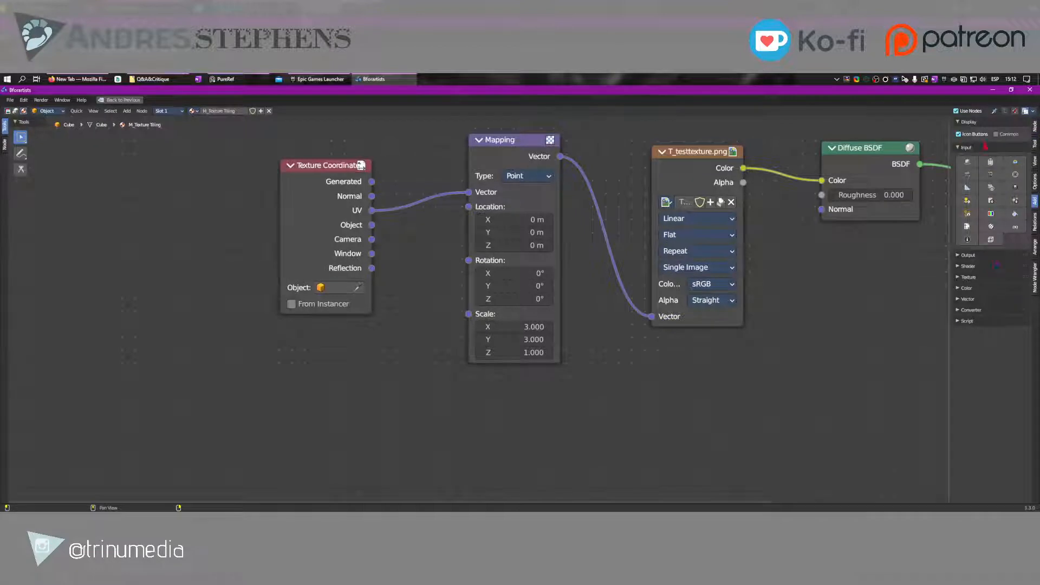
left_click(990, 162)
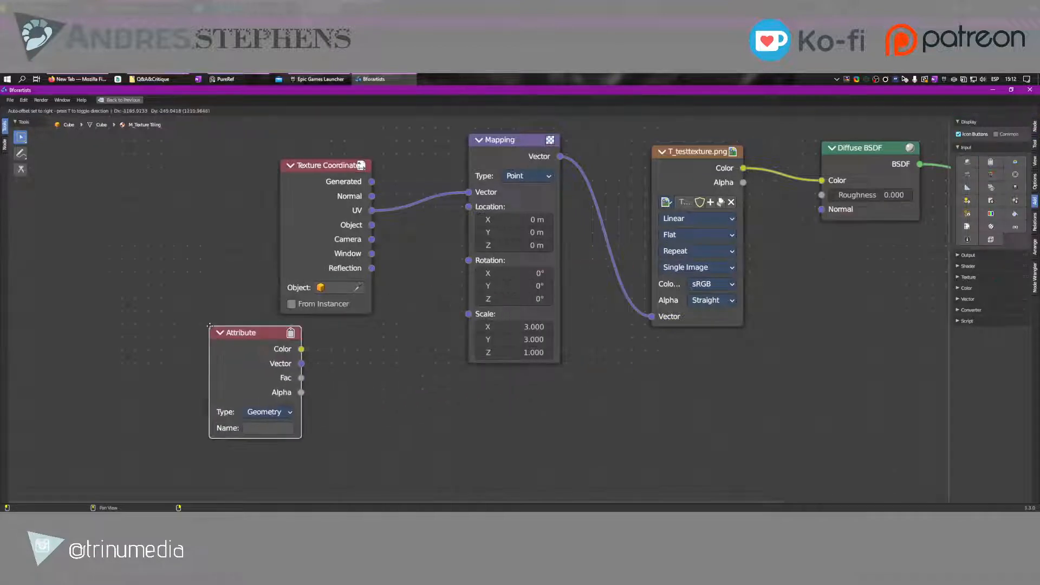
left_click(270, 332)
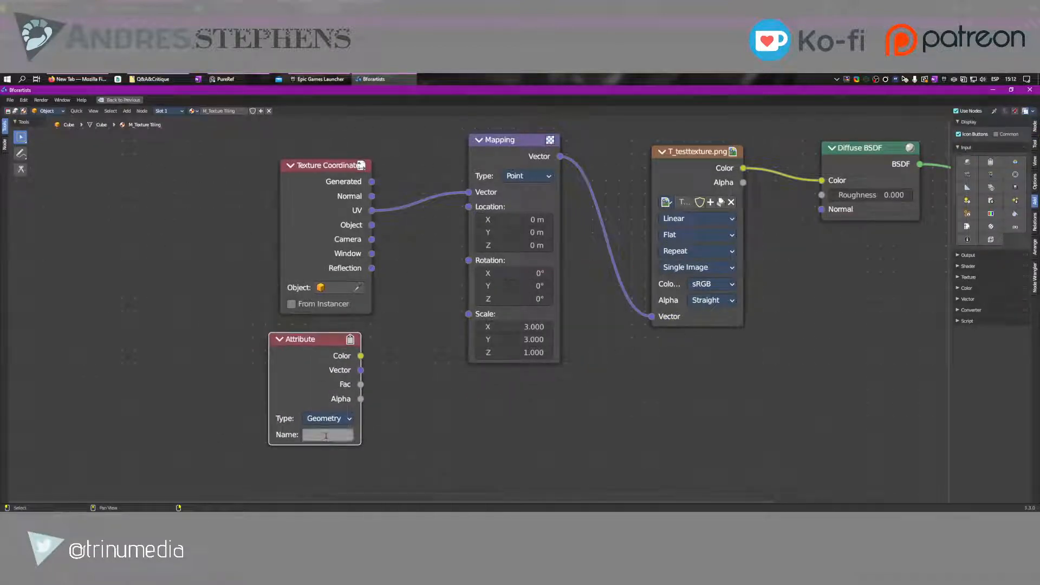
key("ctrl+space")
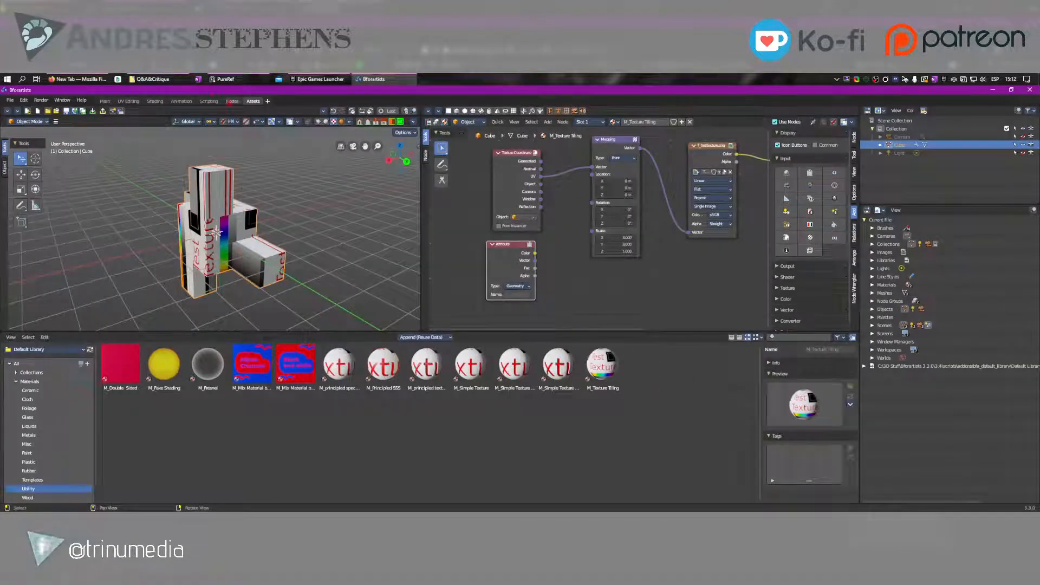
Open the cube's geometry nodes modifier in the Nodes workspace and rename its node group as Auto UV
left_click(231, 100)
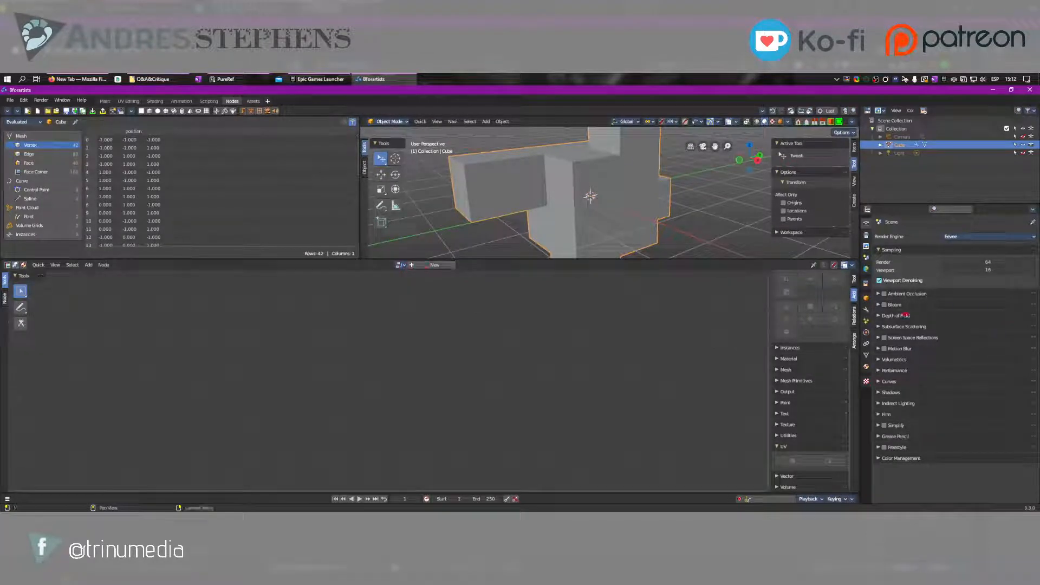
left_click(866, 309)
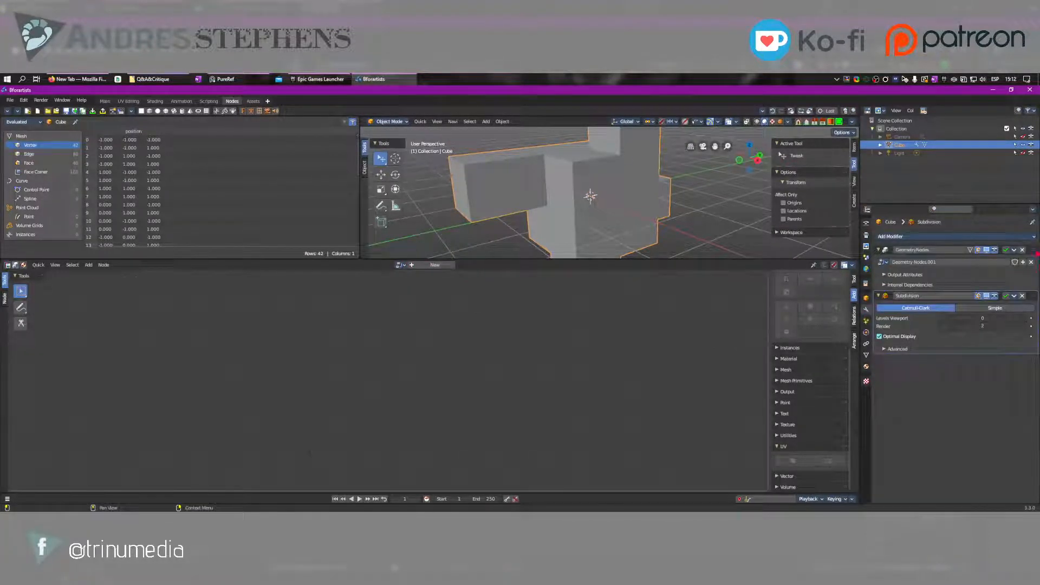
left_click(1036, 253)
left_click(955, 261)
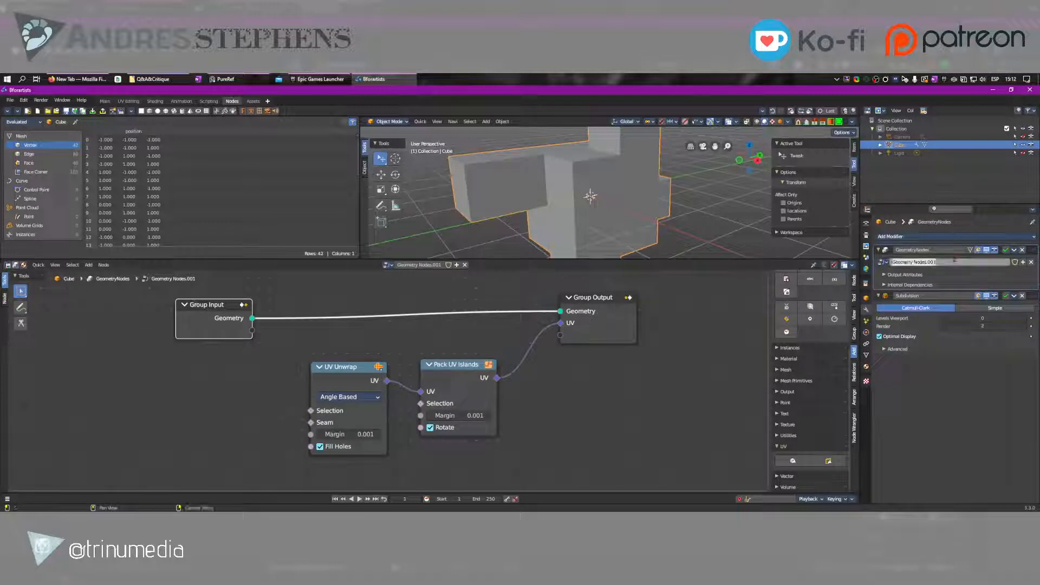
type("Auto UV")
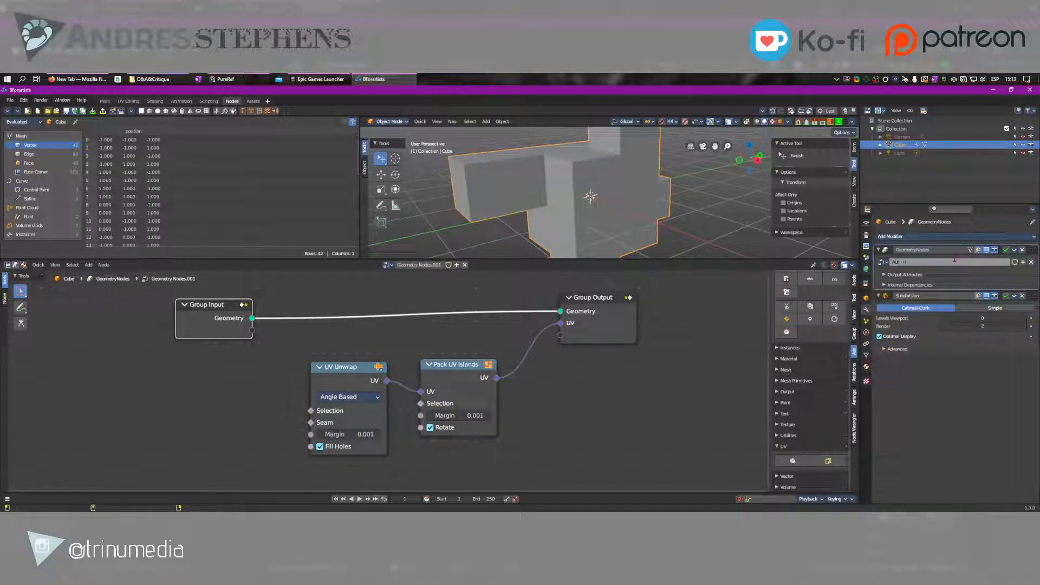
key("Return")
Move the Group Input node closer to the UV nodes and switch the viewport to material preview shading
middle_click_drag(546, 340, 481, 354)
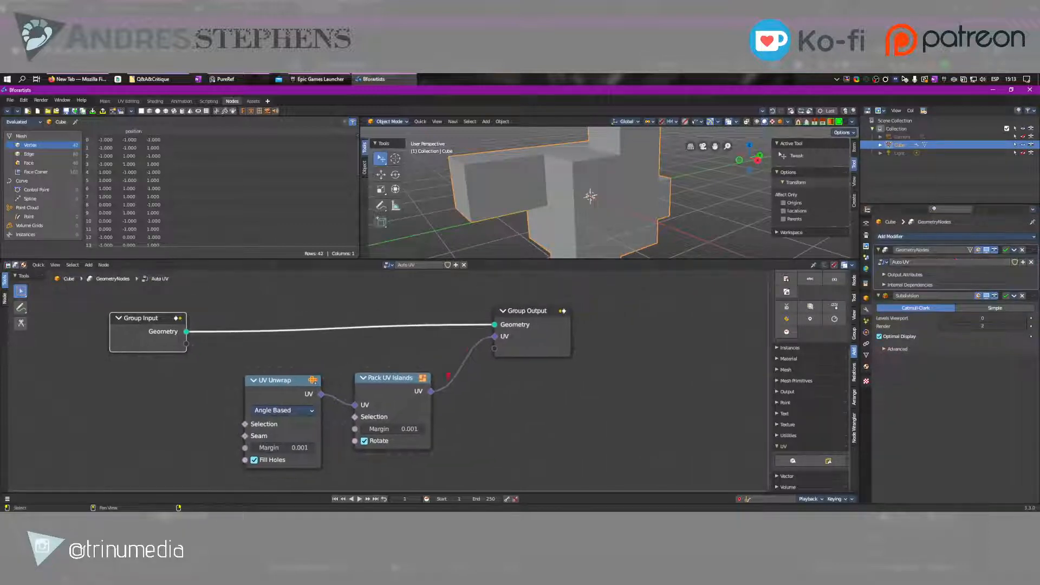
left_click_drag(155, 319, 224, 315)
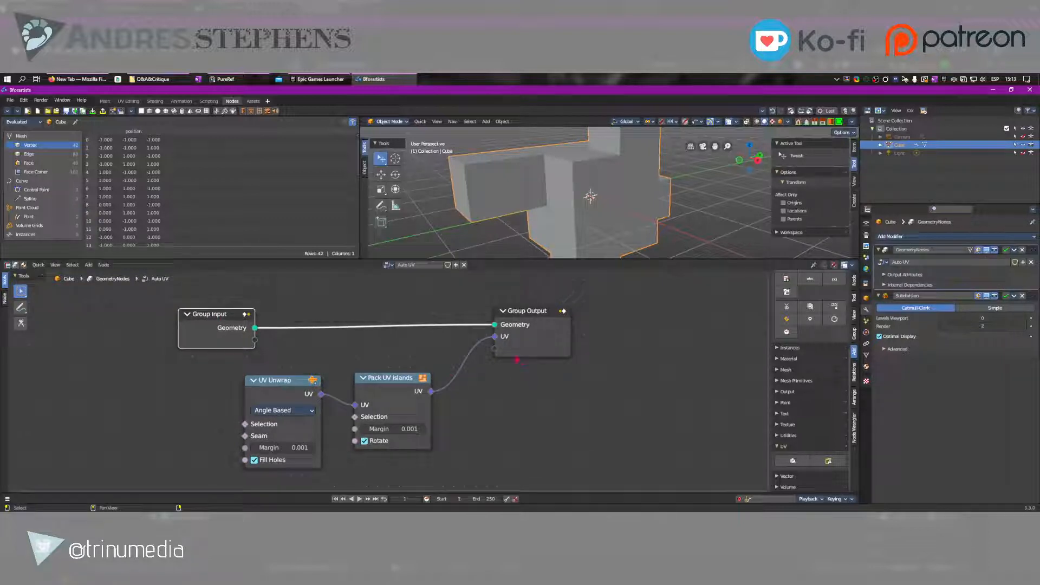
middle_click_drag(601, 173, 656, 167)
scroll(657, 167, "down", 3)
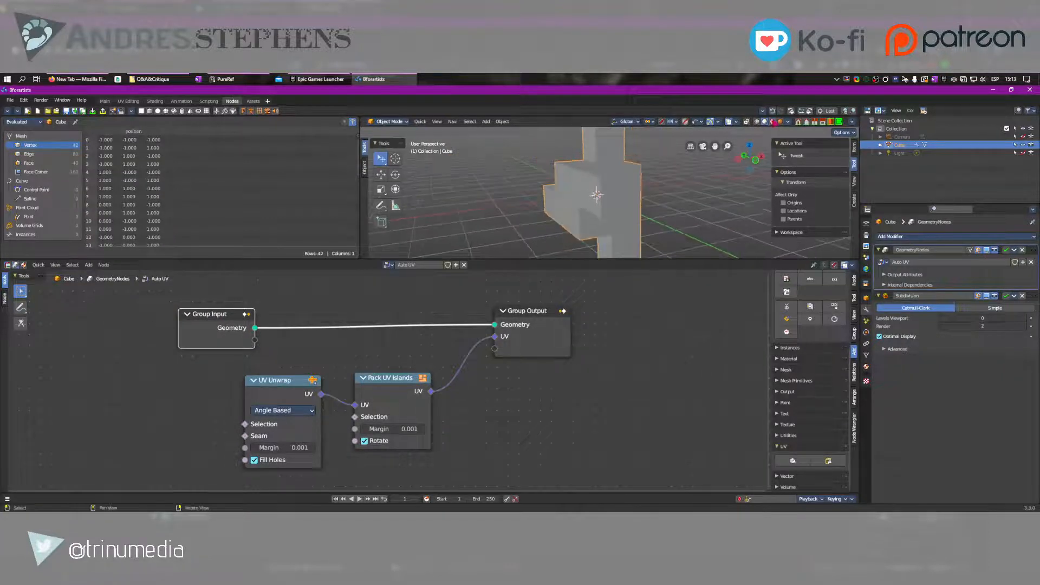
left_click(772, 122)
middle_click_drag(623, 200, 568, 214)
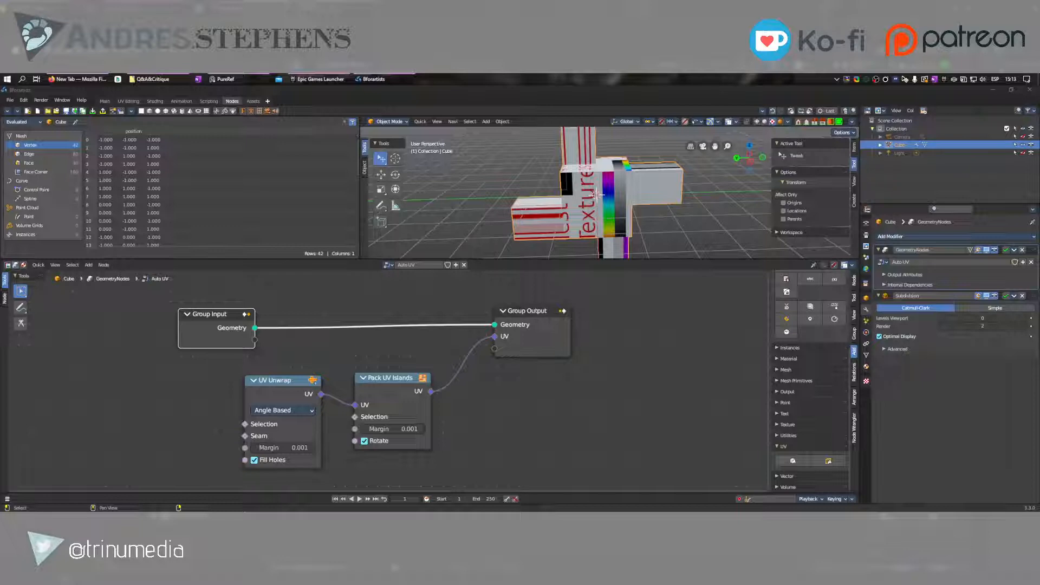
Move the Group Input node farther away from the UV Unwrap node to make room between them
middle_click_drag(558, 402, 526, 408)
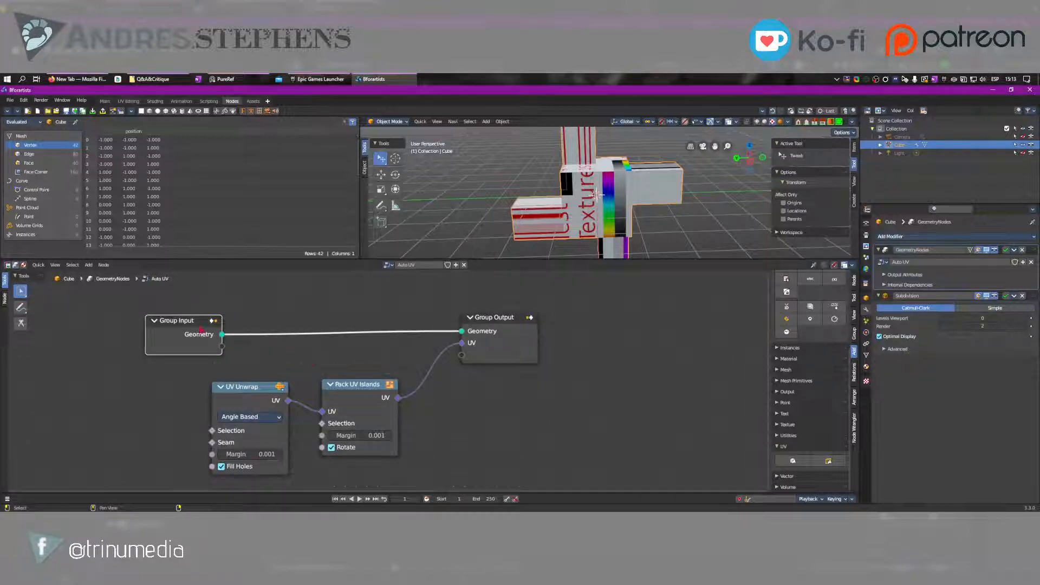
left_click_drag(198, 330, 109, 330)
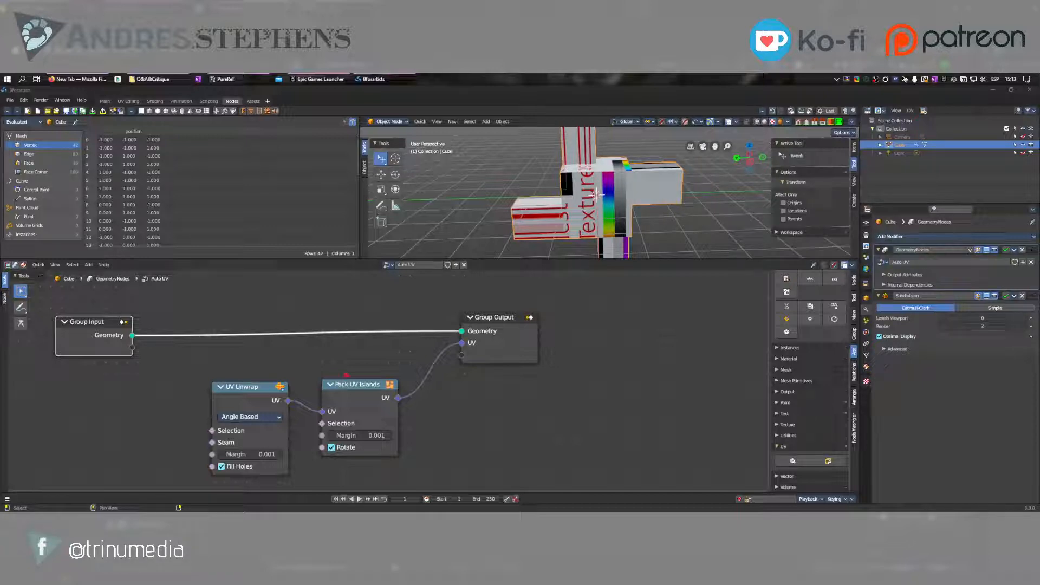
left_click(566, 210)
right_click_drag(565, 210, 606, 209)
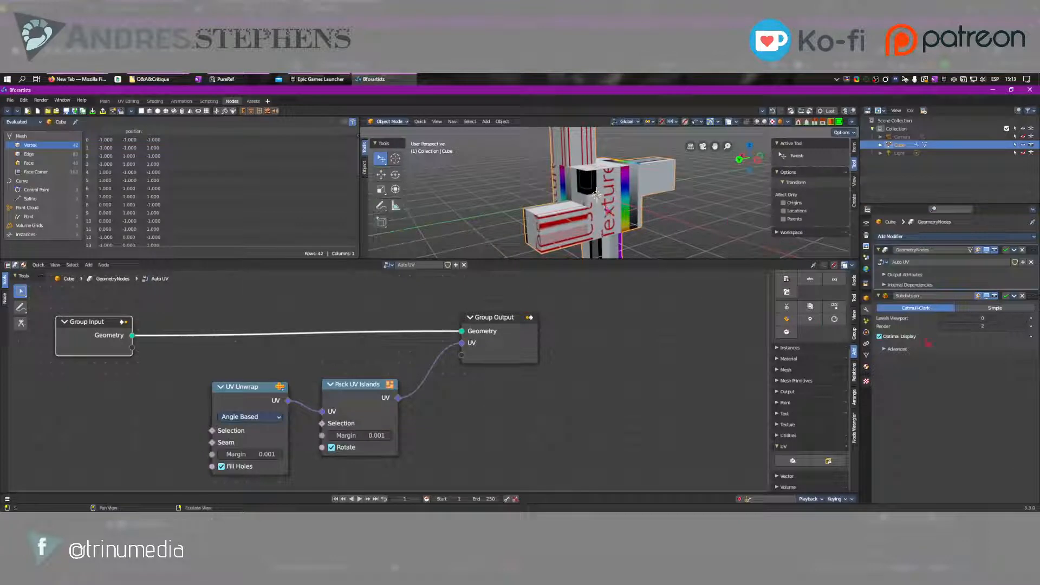
Expand the Auto UV modifier's output attributes and internal dependencies, and assign UVMap as the UV output attribute
left_click(907, 276)
left_click(910, 299)
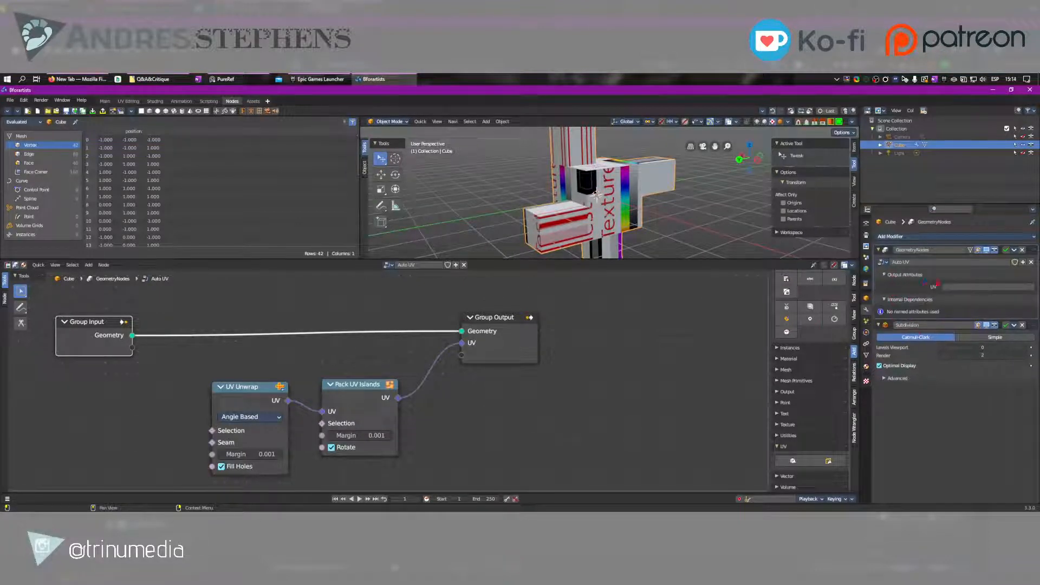
left_click(983, 292)
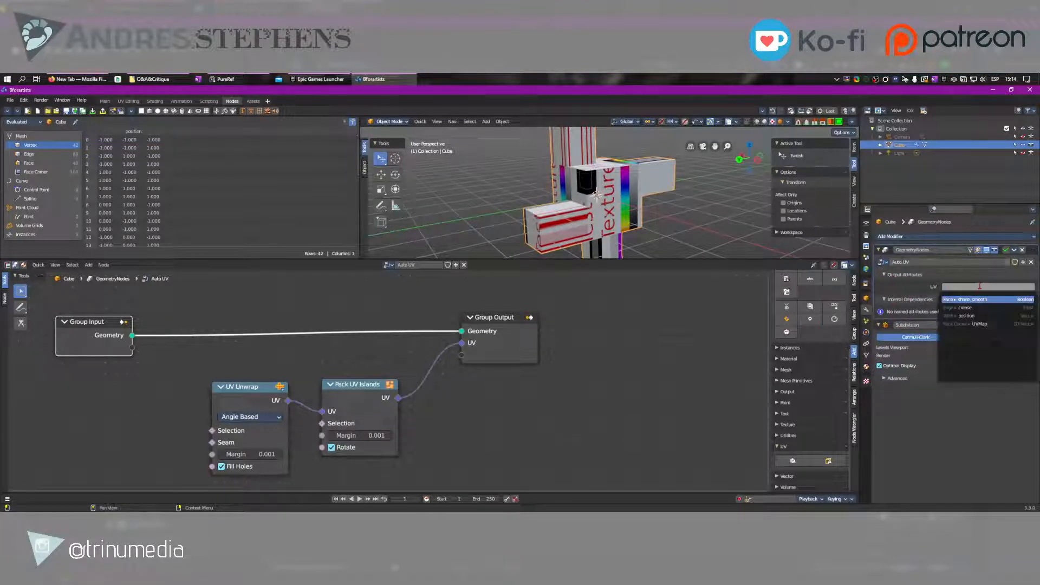
left_click(980, 324)
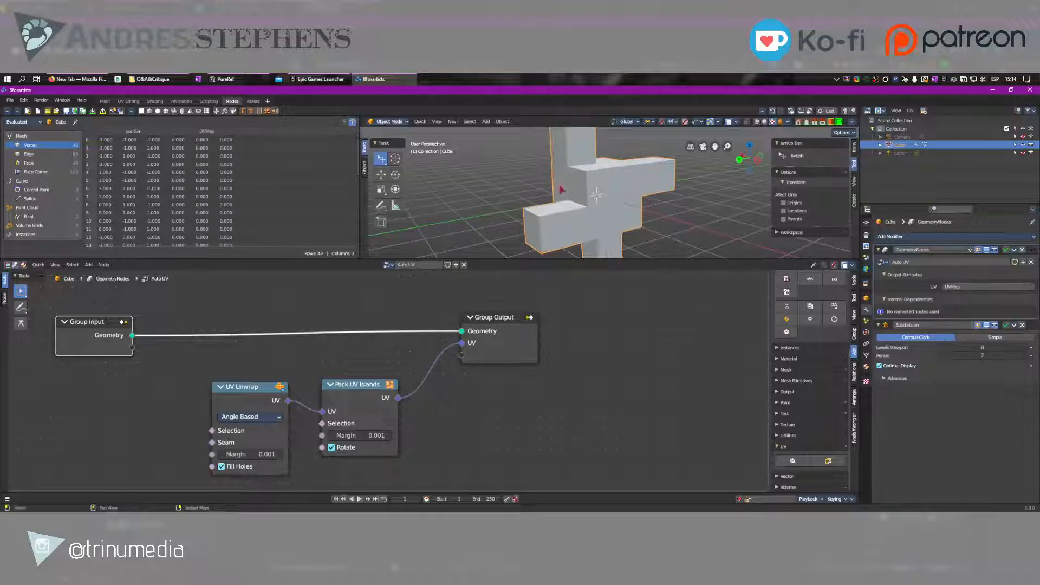
middle_click_drag(562, 191, 595, 194)
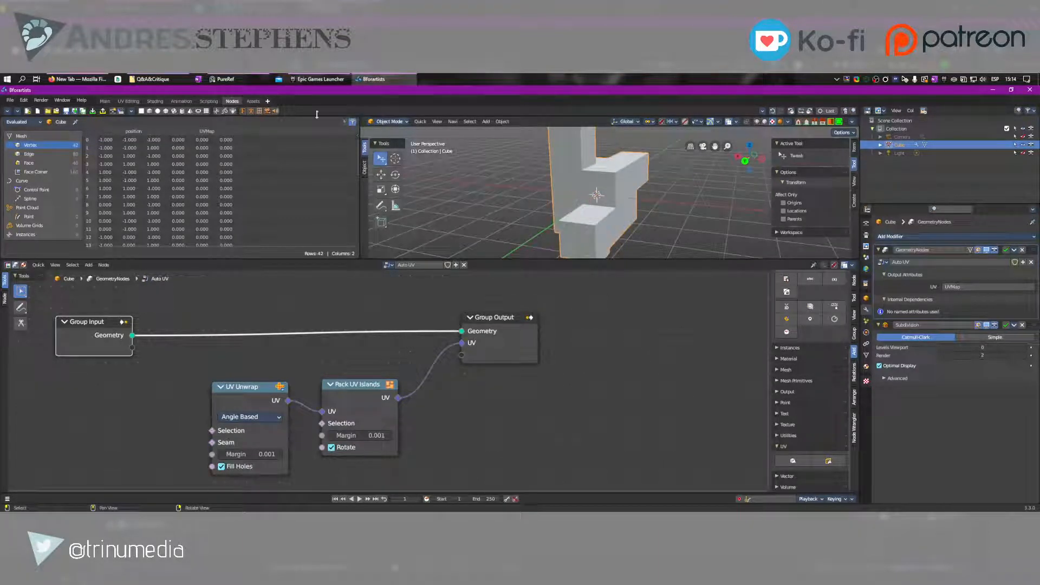
Show the spreadsheet area's editor type selector and change that area to the Shader Editor, framing the Attribute node
right_click(91, 124)
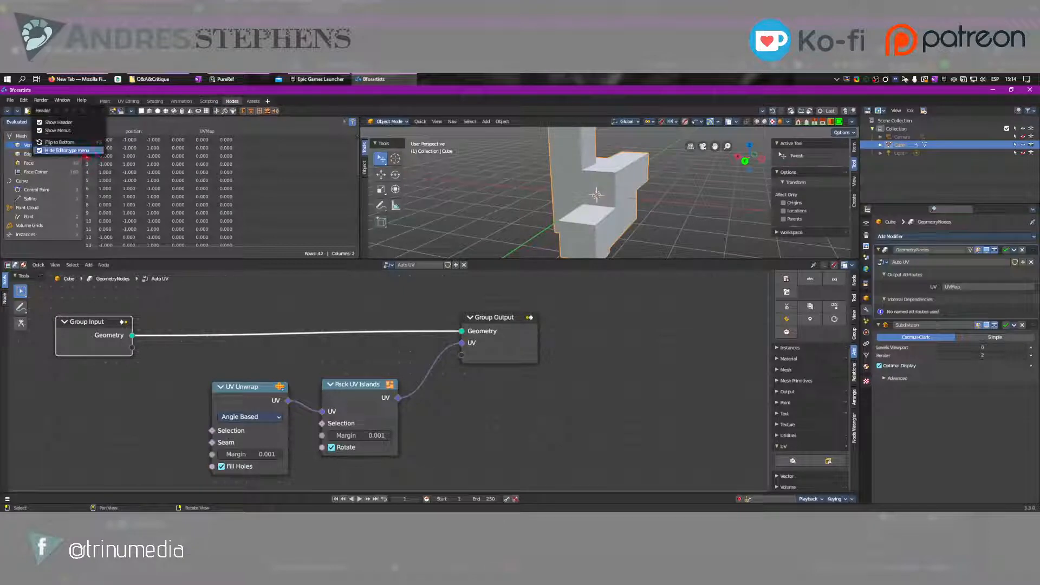
left_click(89, 151)
left_click(9, 122)
left_click(29, 122)
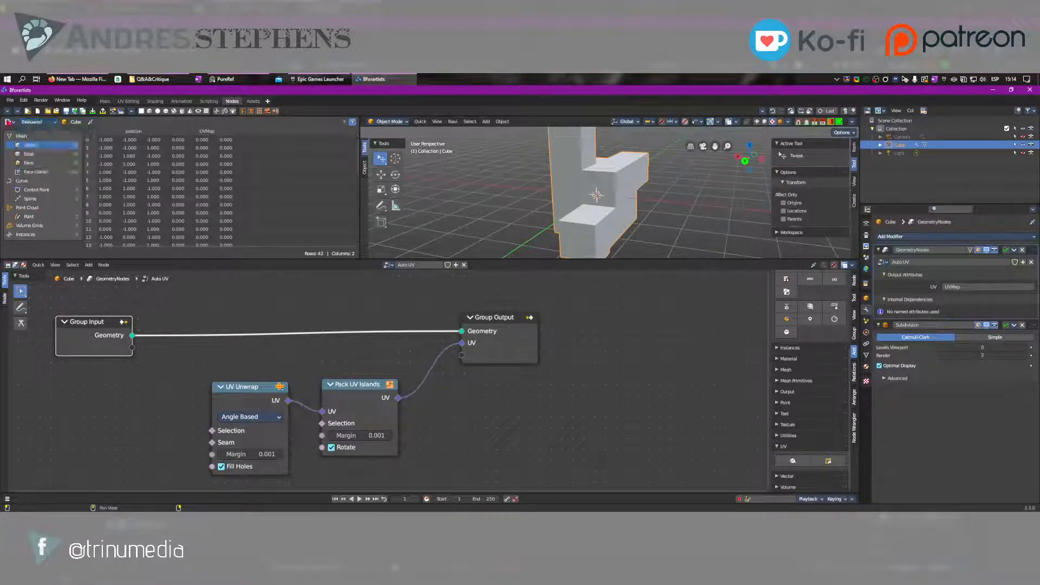
left_click(9, 122)
left_click(30, 198)
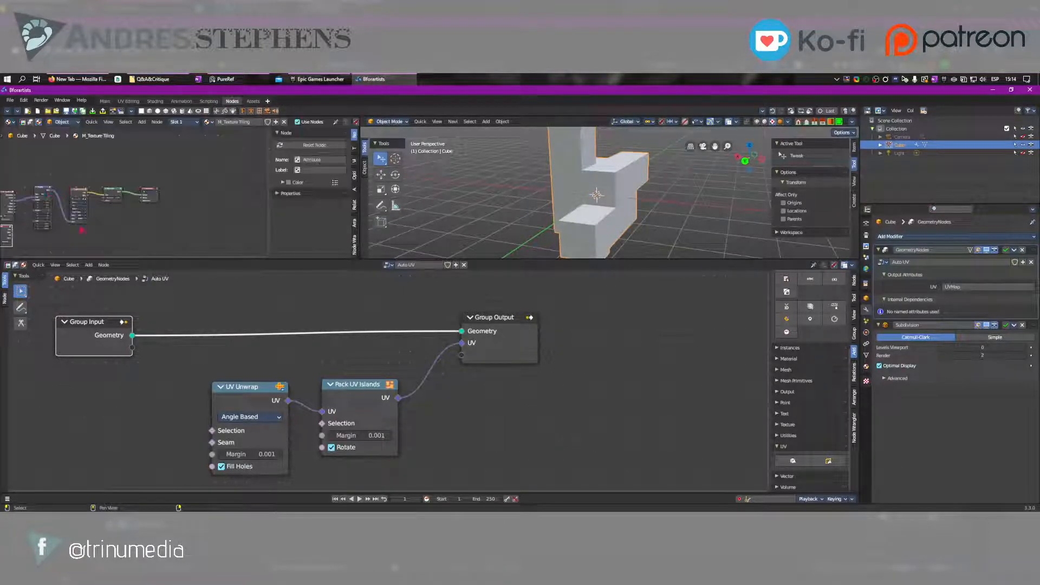
middle_click_drag(65, 214, 190, 214)
scroll(187, 219, "up", 5)
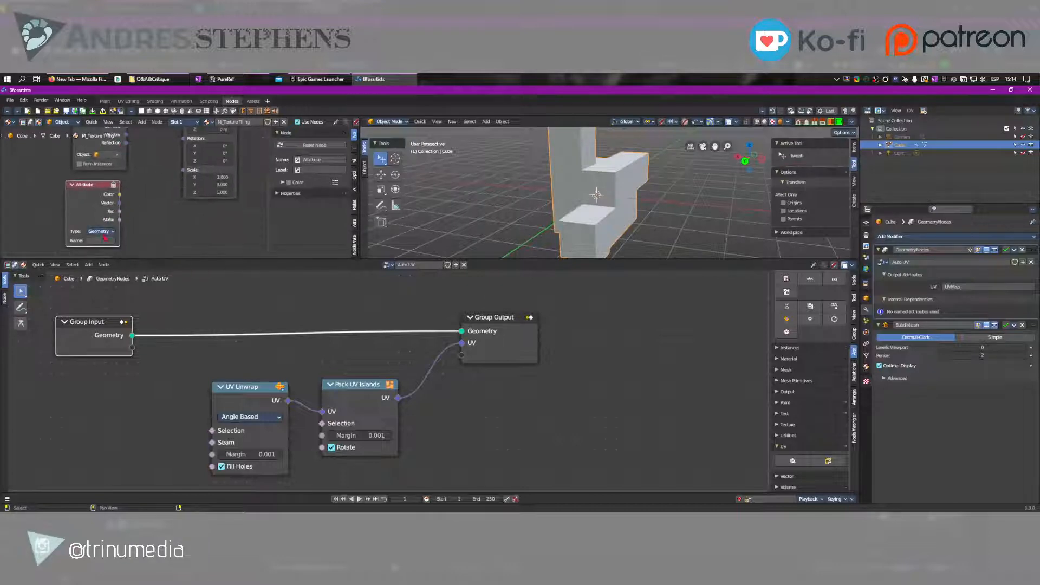
Set the Attribute node's name to UVMap and link its Vector output to the Mapping node's Vector input
type("UVMap")
middle_click_drag(145, 216, 74, 235)
scroll(75, 235, "down", 1)
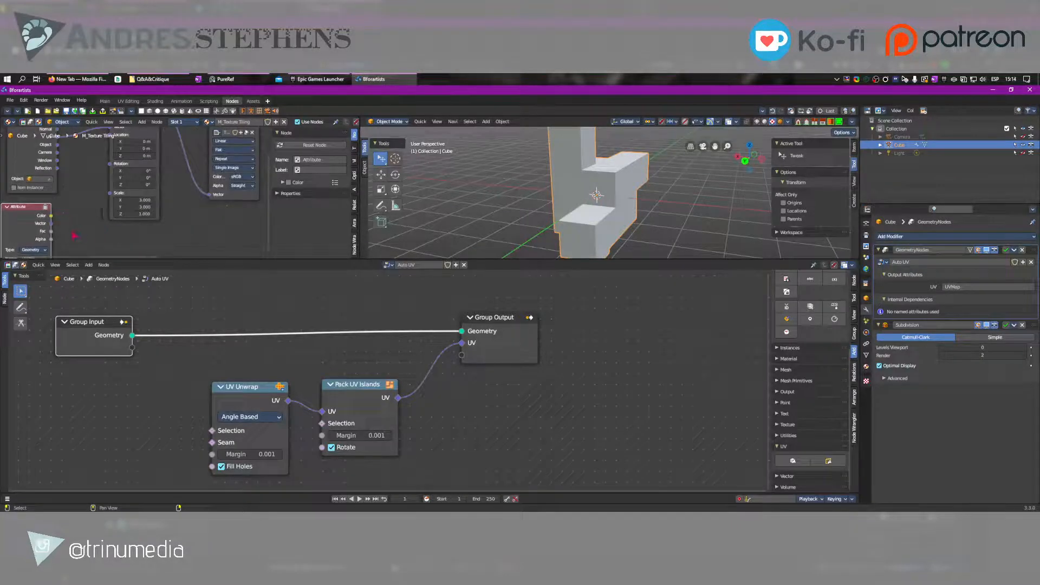
left_click_drag(51, 224, 115, 175)
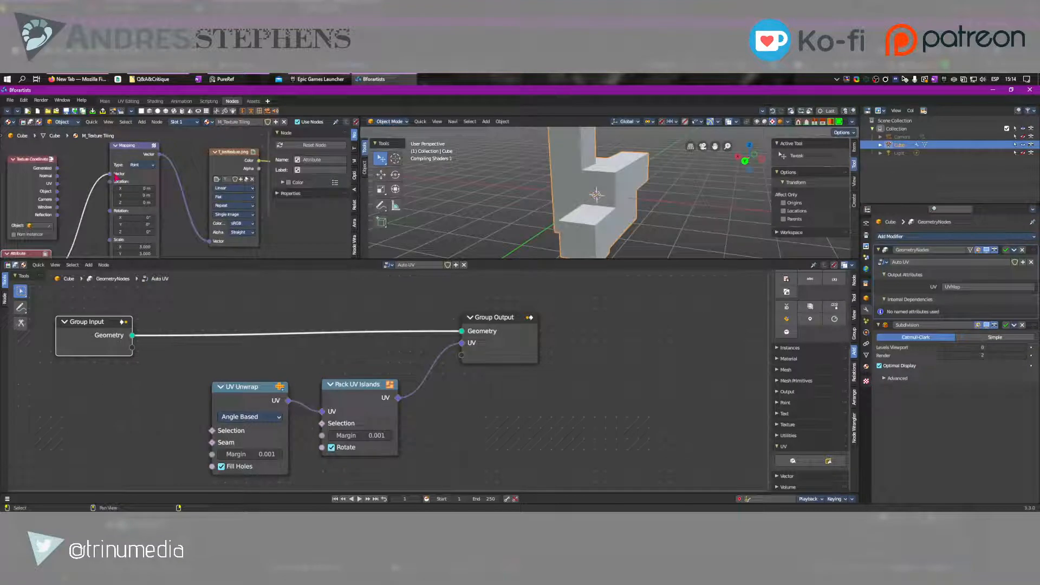
Reposition the Group Input node to the left of the UV Unwrap node and recentre the node tree
middle_click_drag(245, 477, 393, 444)
scroll(393, 444, "up", 6)
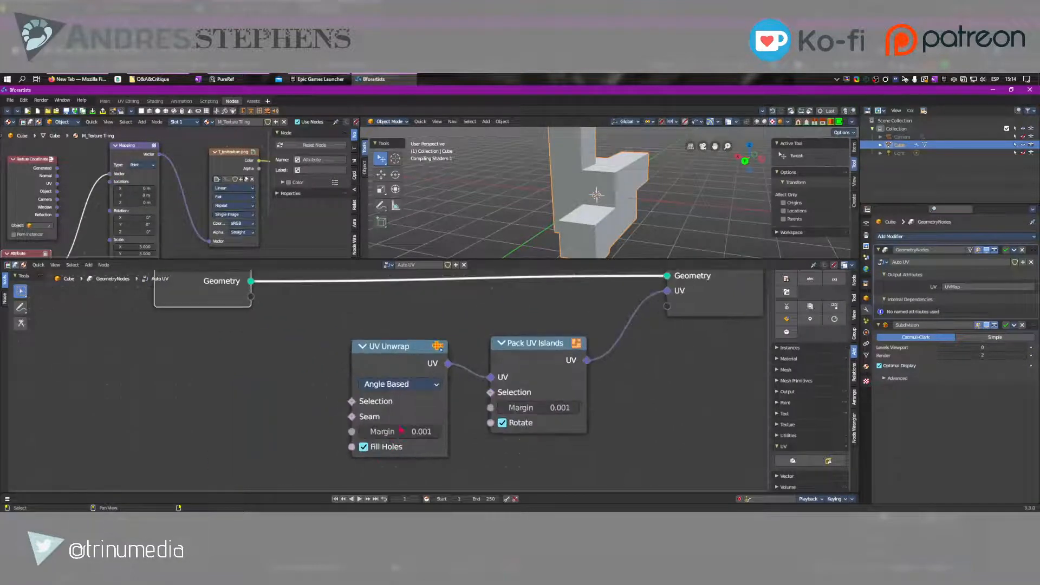
scroll(320, 376, "down", 6)
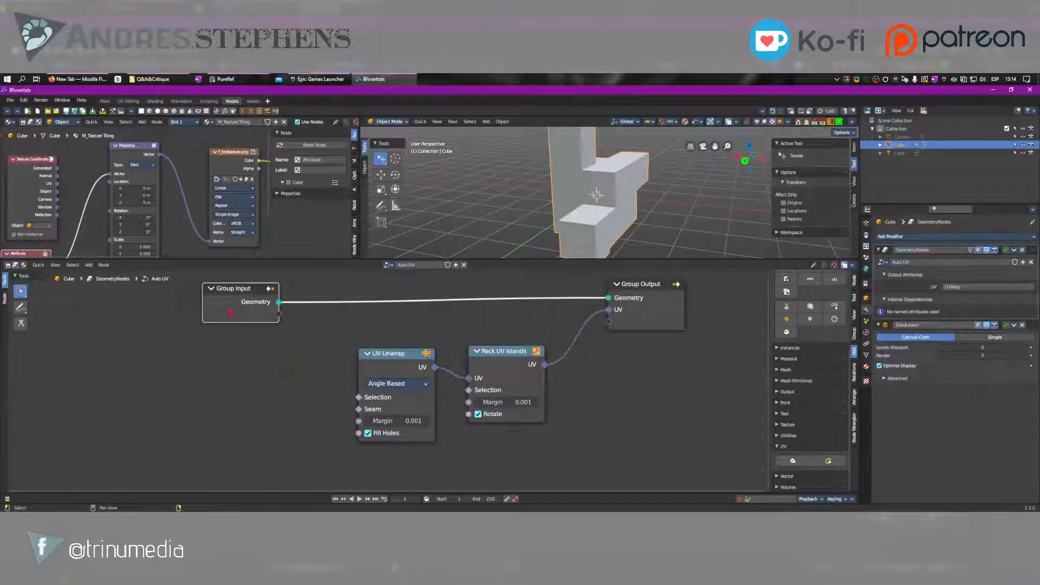
left_click_drag(232, 310, 216, 325)
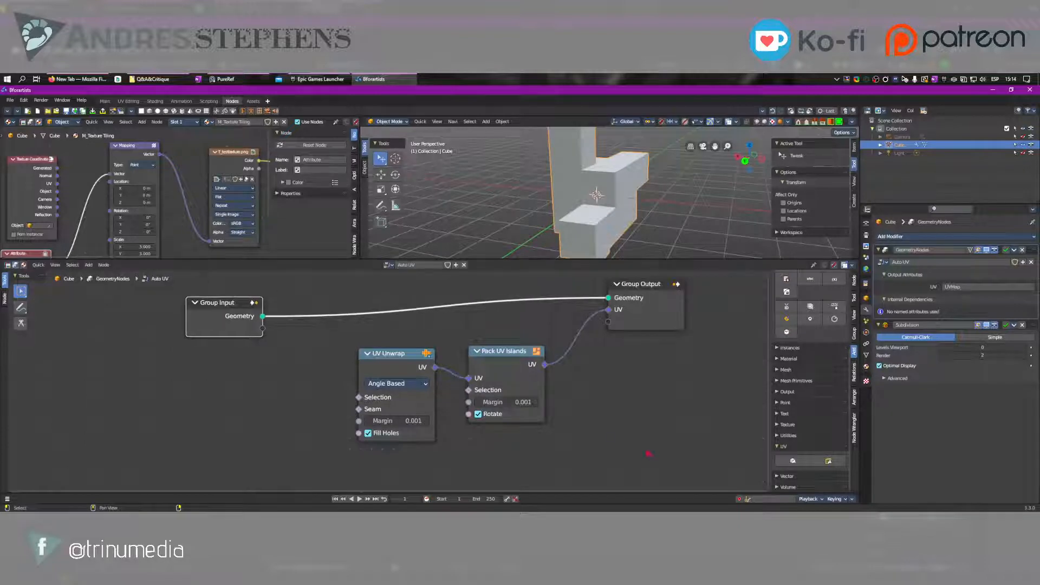
middle_click_drag(362, 393, 245, 399)
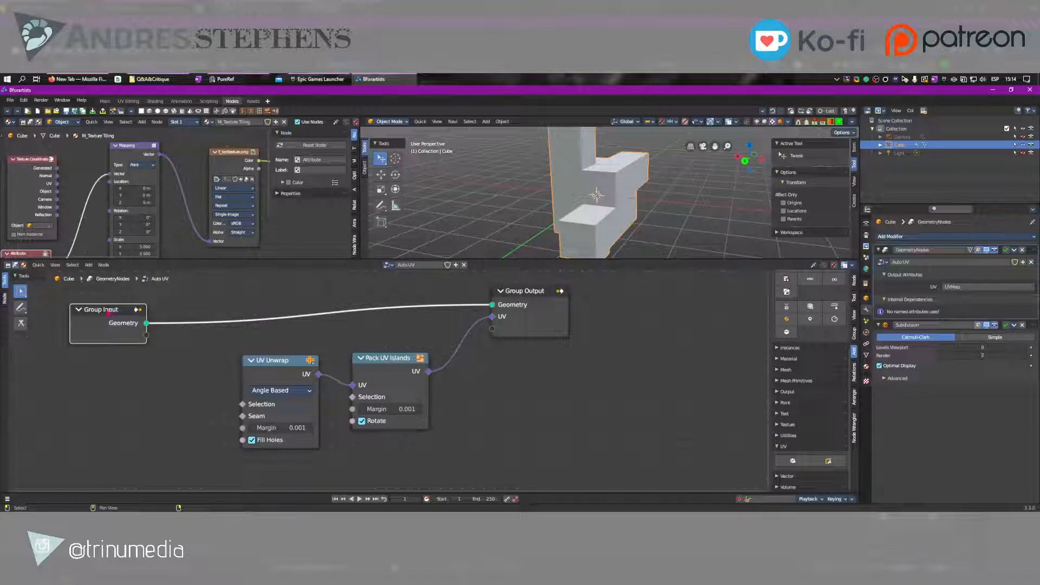
left_click_drag(110, 313, 151, 318)
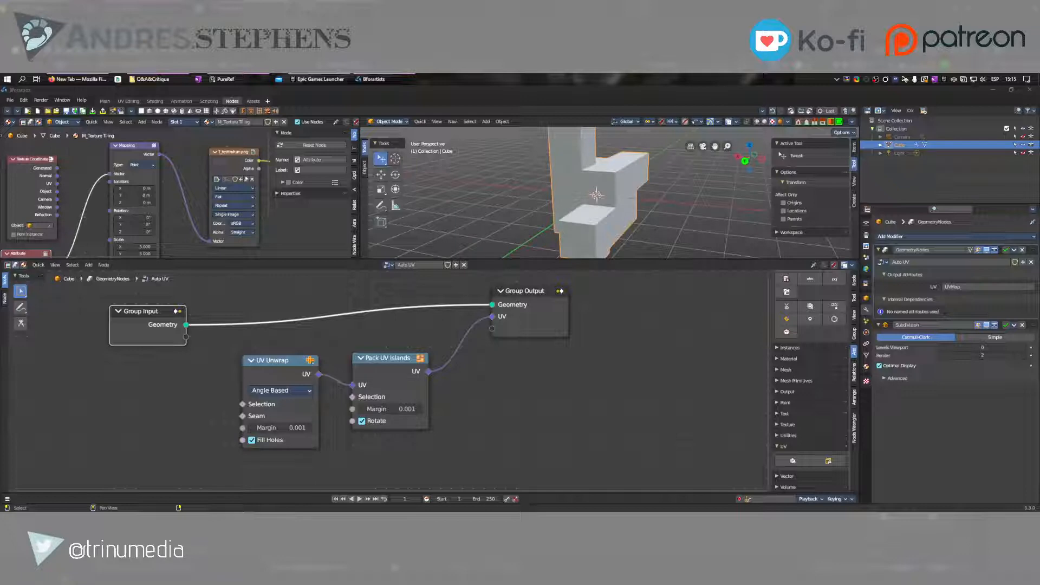
middle_click_drag(280, 416, 340, 418)
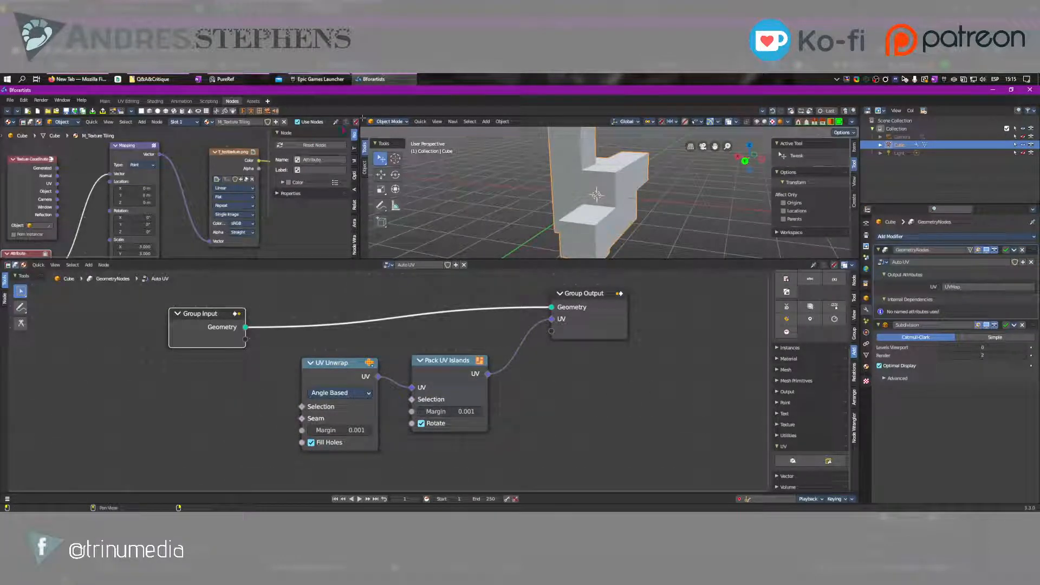
Split the 3D viewport vertically, make the new area a UV Editor, and widen it
left_click_drag(362, 118, 405, 126)
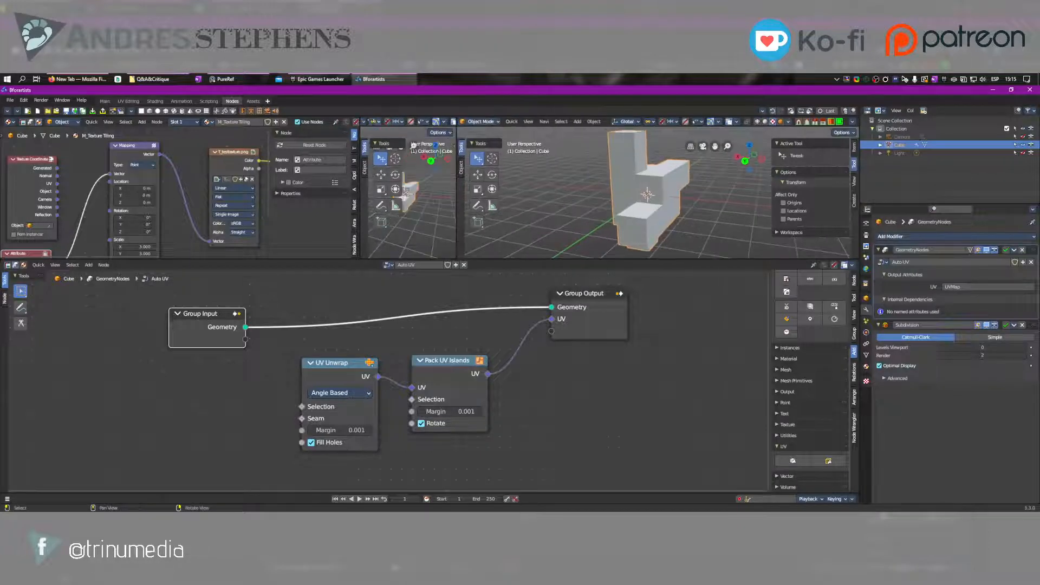
middle_click_drag(375, 122, 455, 125)
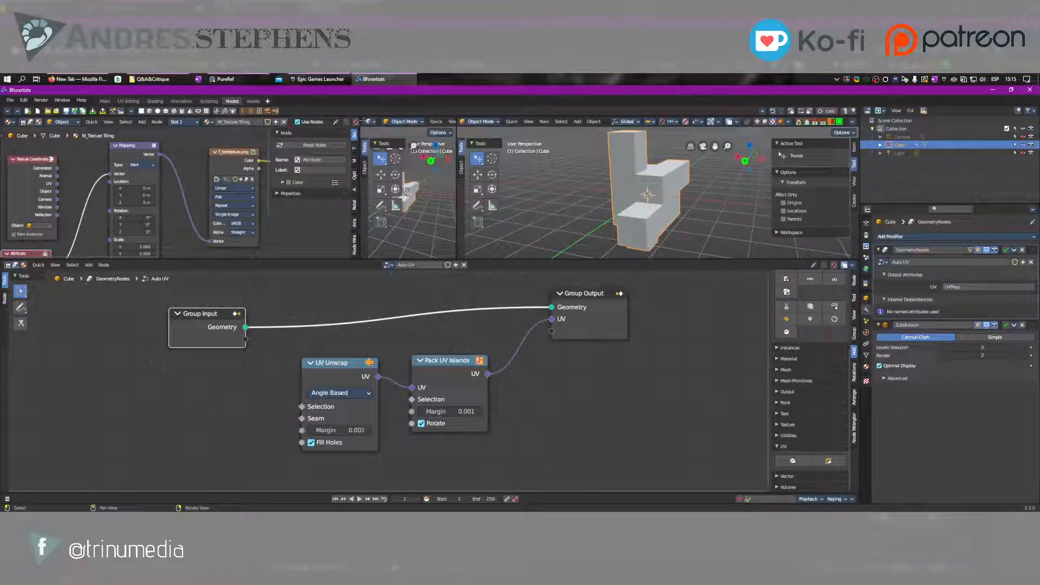
left_click(371, 121)
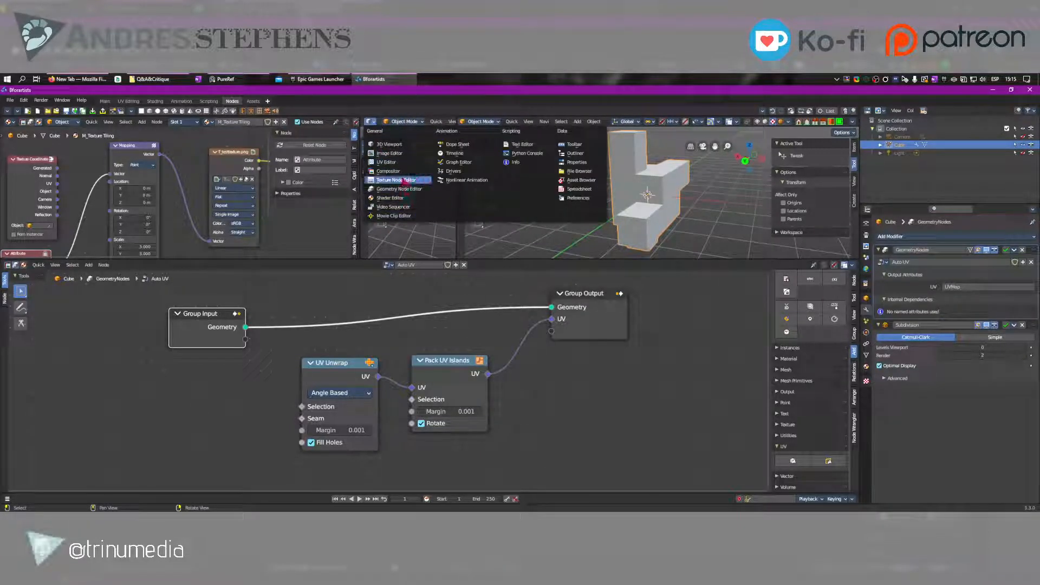
left_click(389, 152)
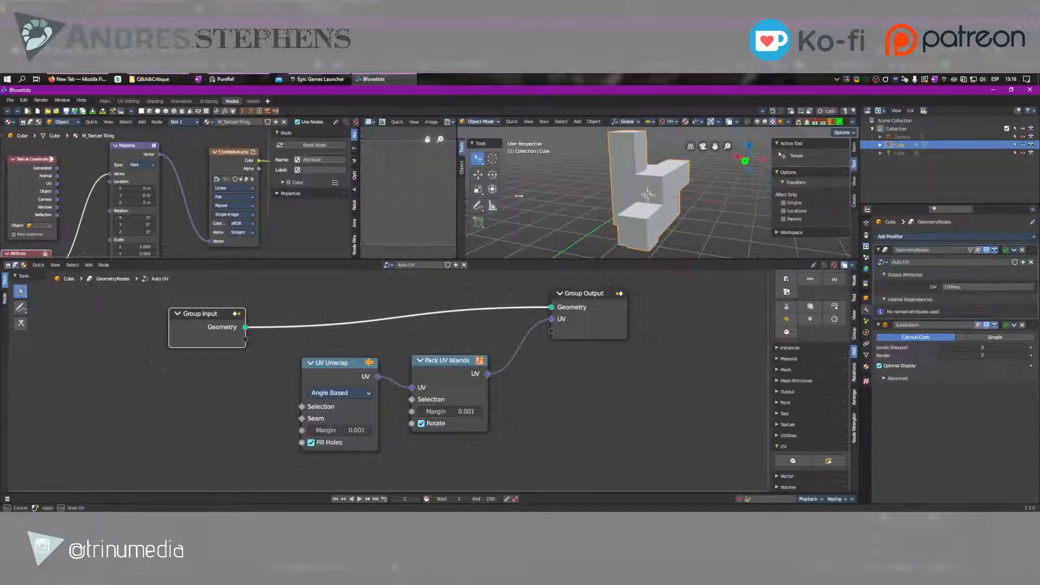
left_click_drag(458, 199, 556, 199)
scroll(702, 200, "down", 3)
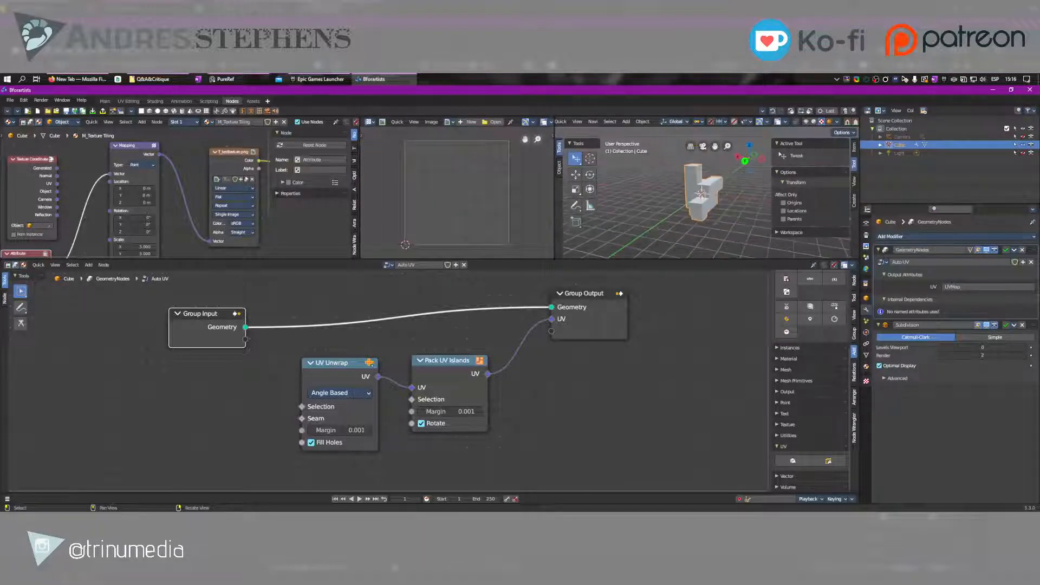
Inspect the cube's existing UV layout in edit mode with all faces selected, and return to object mode
key("Tab")
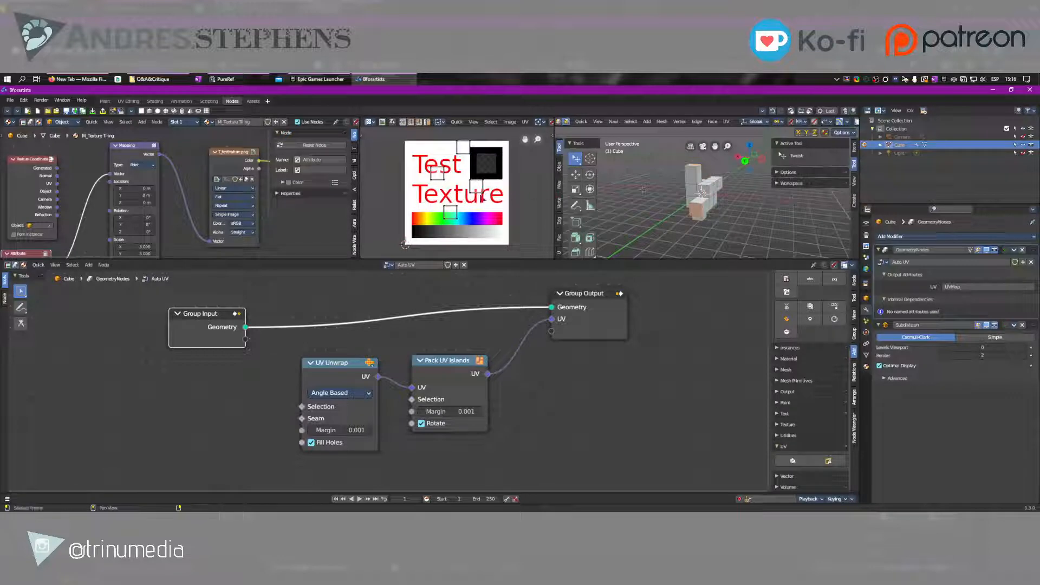
scroll(658, 189, "up", 2)
key("a")
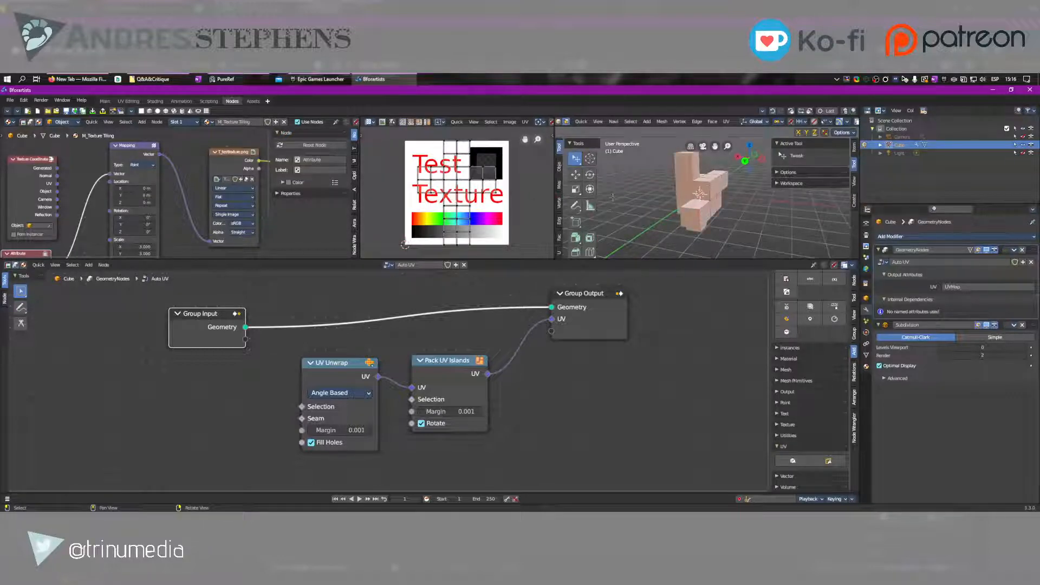
middle_click_drag(691, 202, 647, 210)
key("Tab")
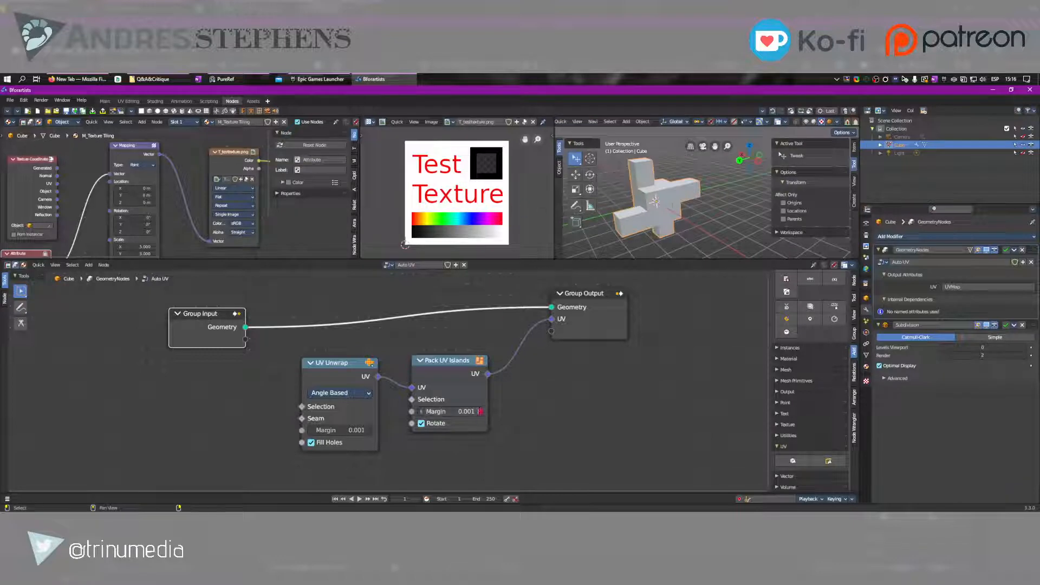
Move the UV Unwrap and Pack UV Islands nodes leftward to space them out
left_click(320, 381)
key("g")
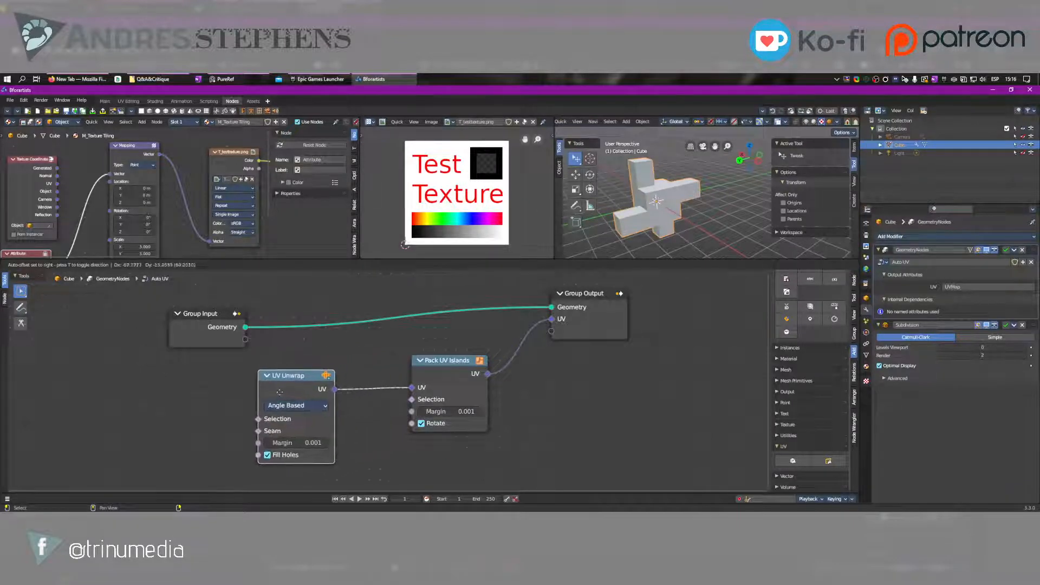
left_click(276, 394)
left_click_drag(444, 360, 421, 365)
Rename the Auto UV modifier's UV output attribute to "UV from GN"
left_click(965, 286)
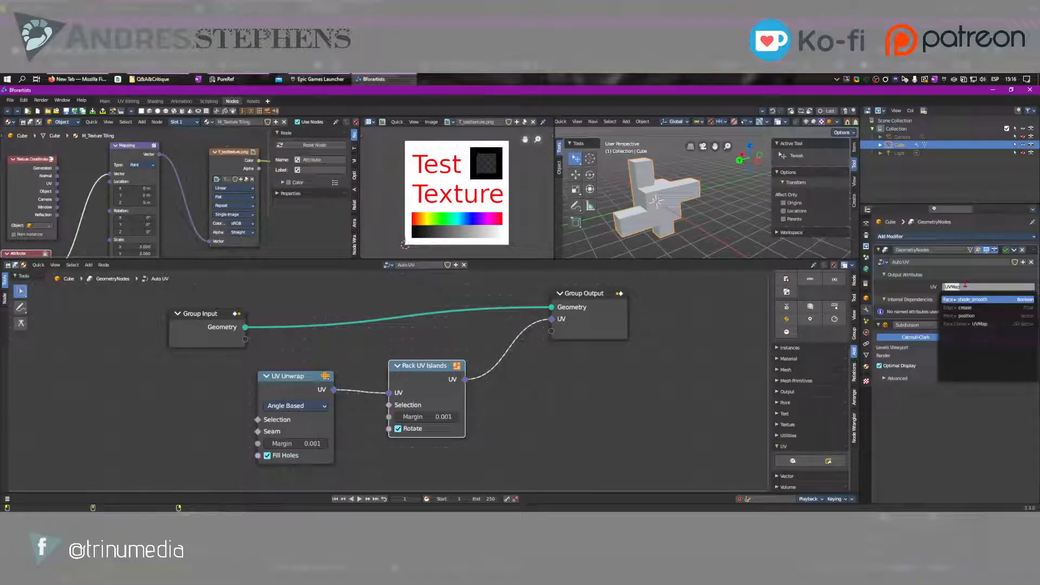
type("UV from GN")
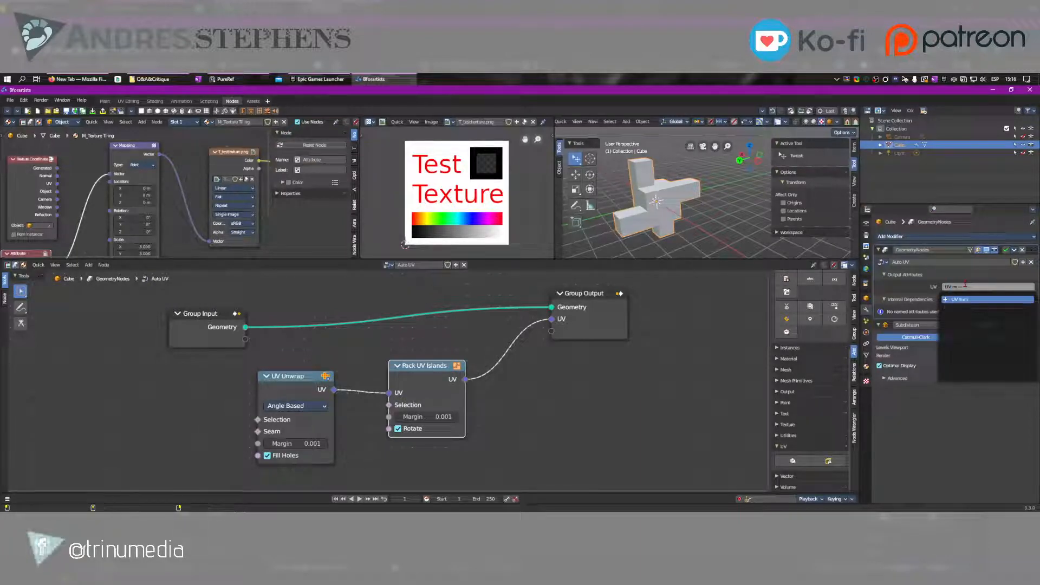
key("Return")
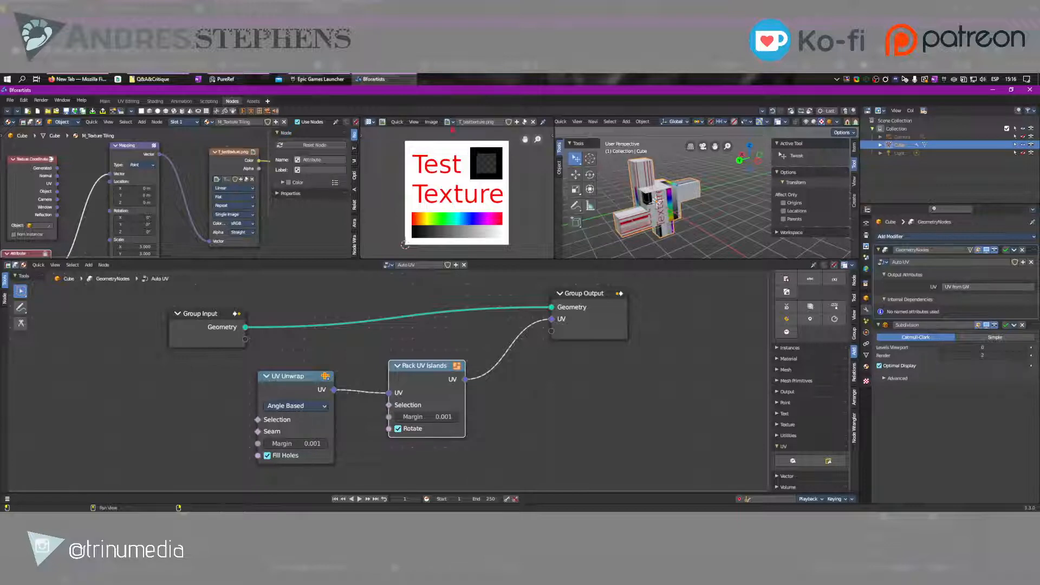
Copy the modifier's output attribute name "UV from GN" into the Attribute node's name
middle_click_drag(76, 248, 136, 173)
left_click(91, 231)
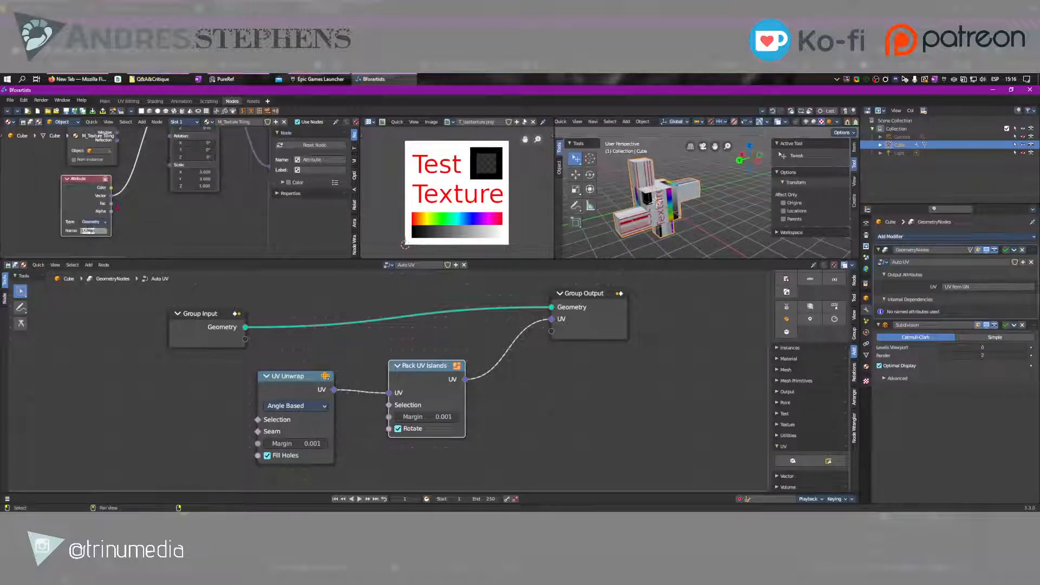
left_click(987, 294)
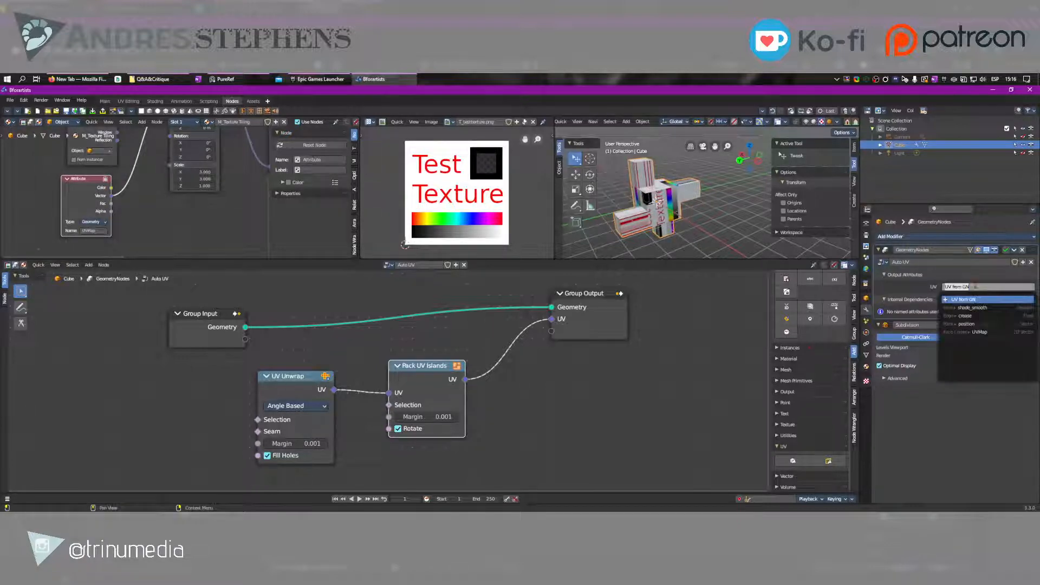
left_click(95, 232)
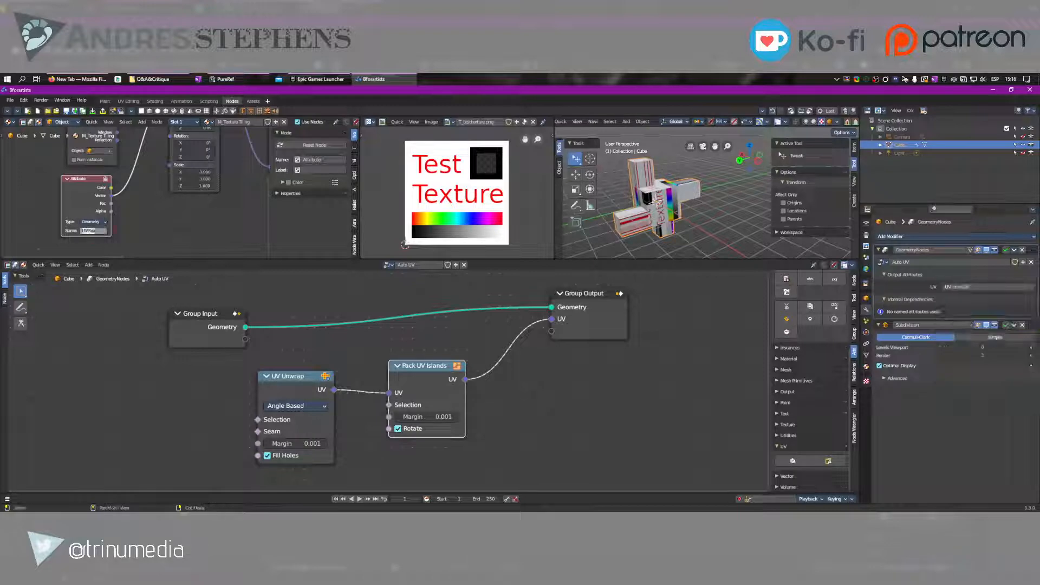
type("UV from GN")
left_click(144, 220)
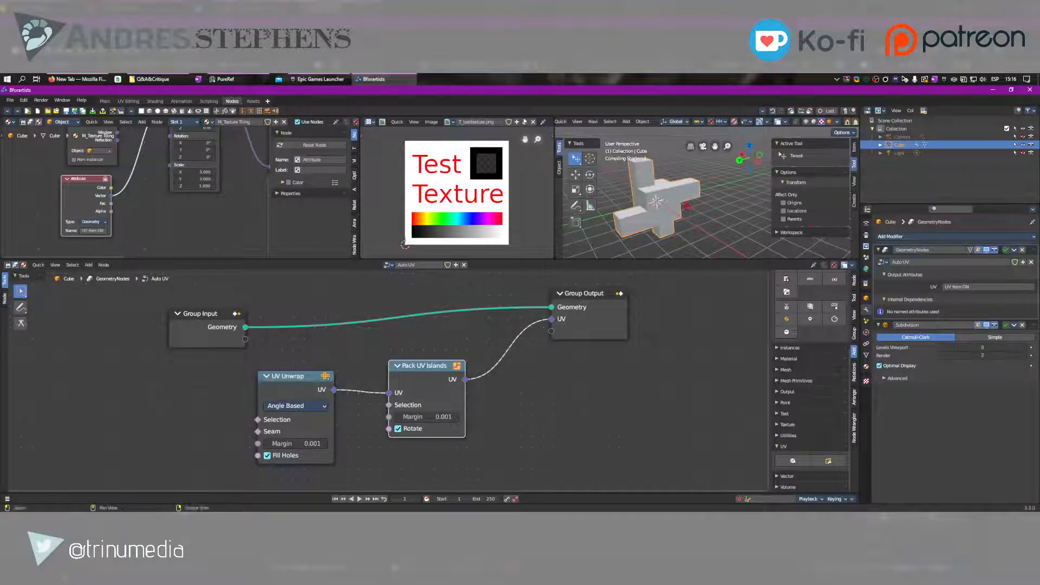
Set the Pack UV Islands margin to 0.101 and the UV Unwrap margin to 0.000
mouse_move(687, 207)
middle_mouse_down()
mouse_move(720, 209)
mouse_move(704, 208)
middle_mouse_up()
middle_click_drag(438, 401, 503, 357)
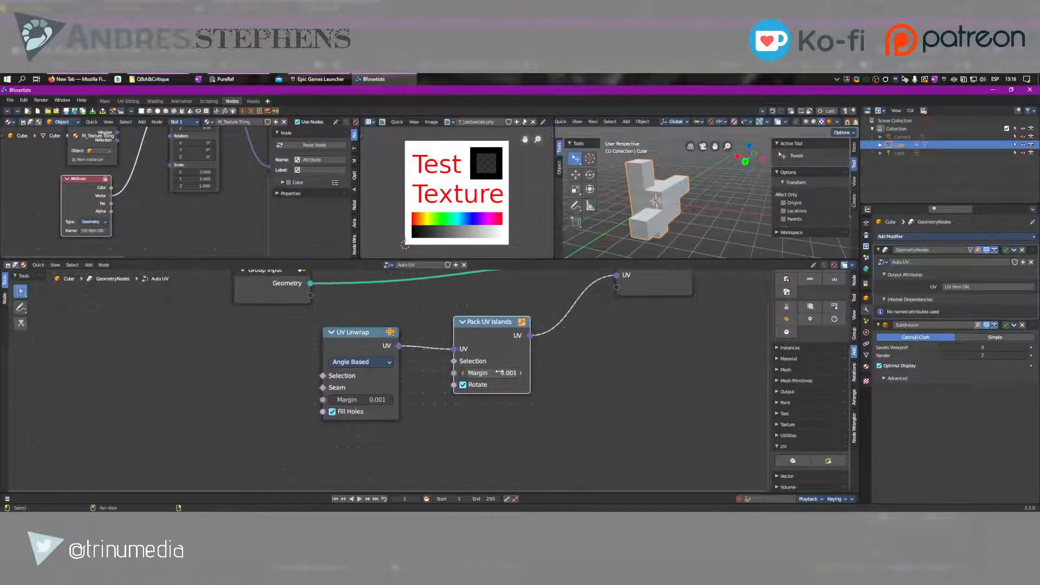
left_click_drag(499, 373, 493, 373)
mouse_move(360, 400)
left_mouse_down()
mouse_move(380, 400)
mouse_move(360, 399)
left_mouse_up()
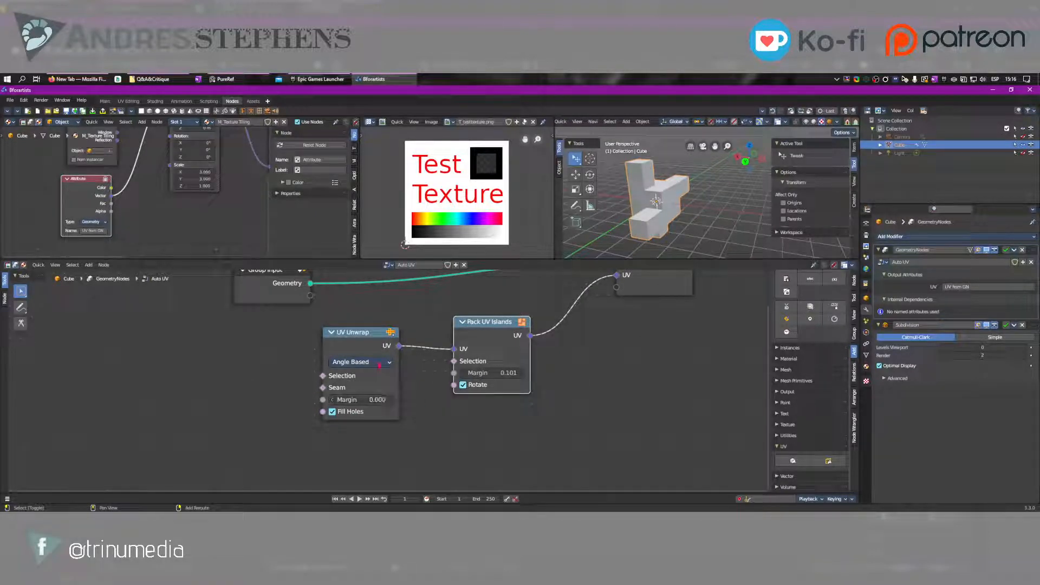
Try the alternative unwrap method on the UV Unwrap node and return it to Angle Based
left_click(374, 362)
left_click(380, 386)
left_click(360, 361)
left_click(357, 373)
Shift the UV Unwrap and Pack UV Islands nodes slightly toward the Group Output node
left_click_drag(357, 334, 384, 322)
left_click_drag(490, 338, 518, 339)
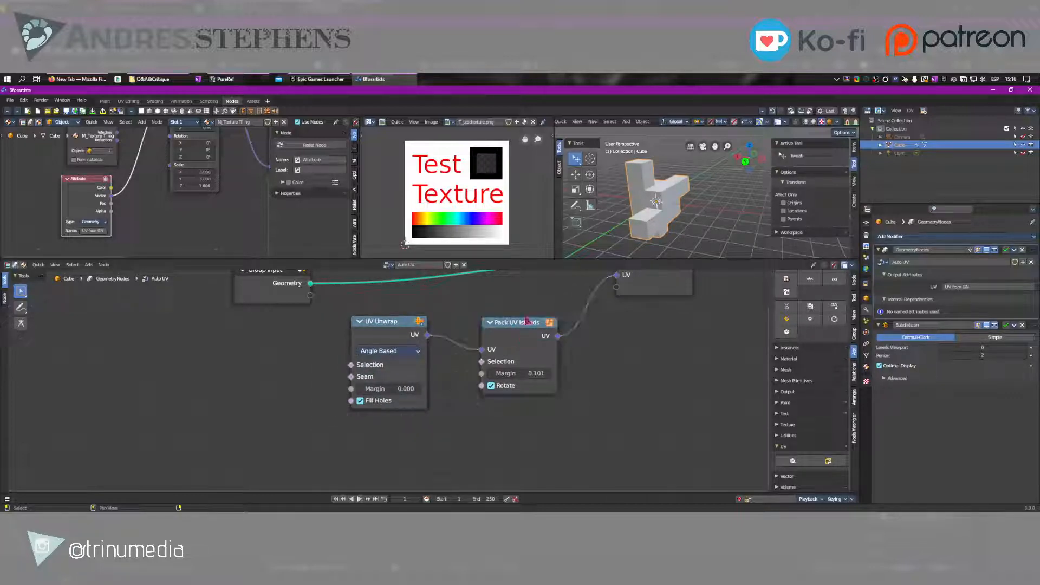
middle_click_drag(457, 301, 444, 365)
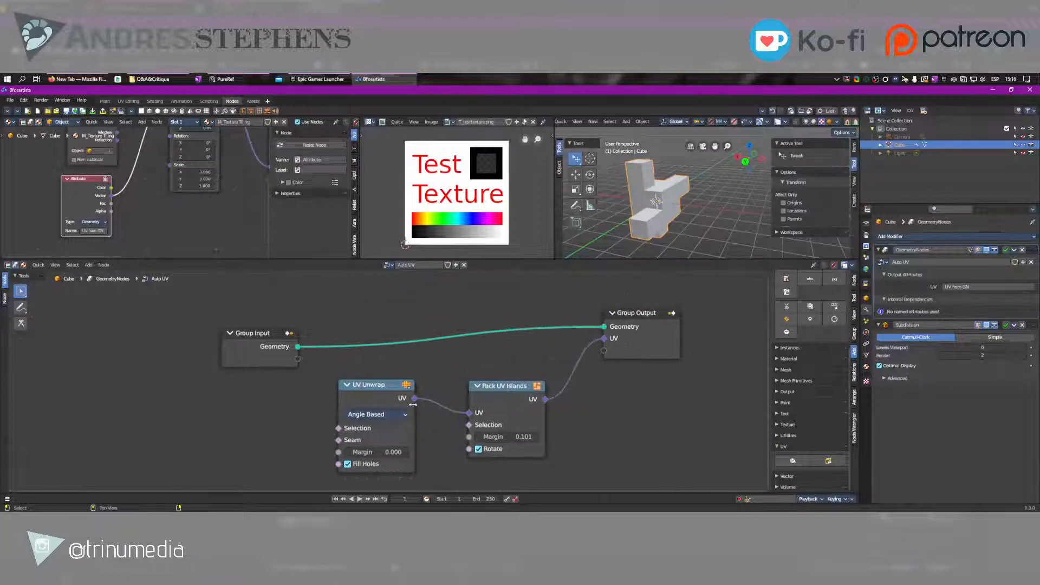
Set UV Unwrap's margin to 0.200 while linked directly to Group Output's UV, and reconnect Pack UV Islands to that socket
left_click_drag(414, 398, 604, 338)
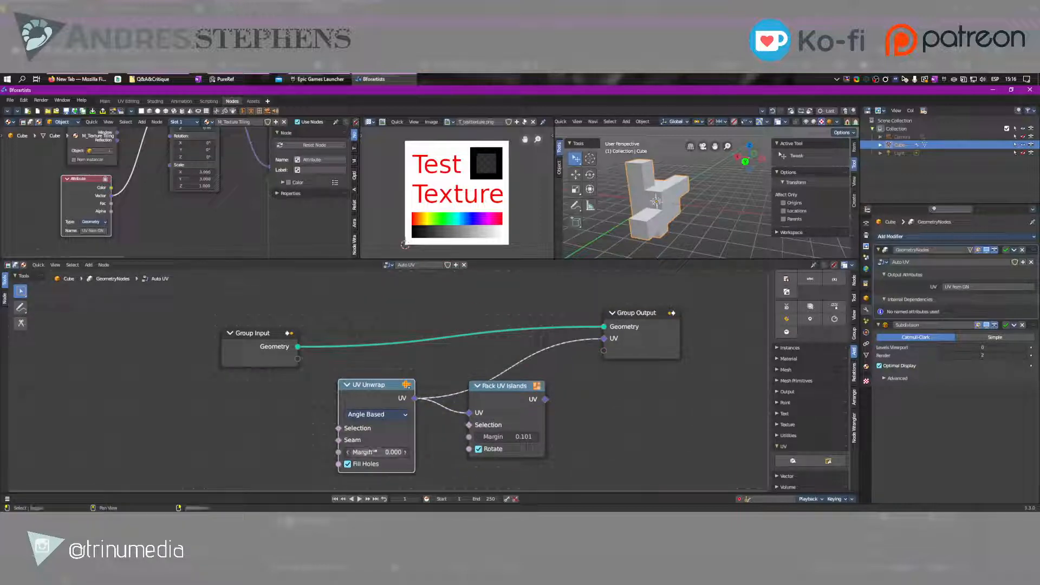
left_click_drag(373, 452, 395, 451)
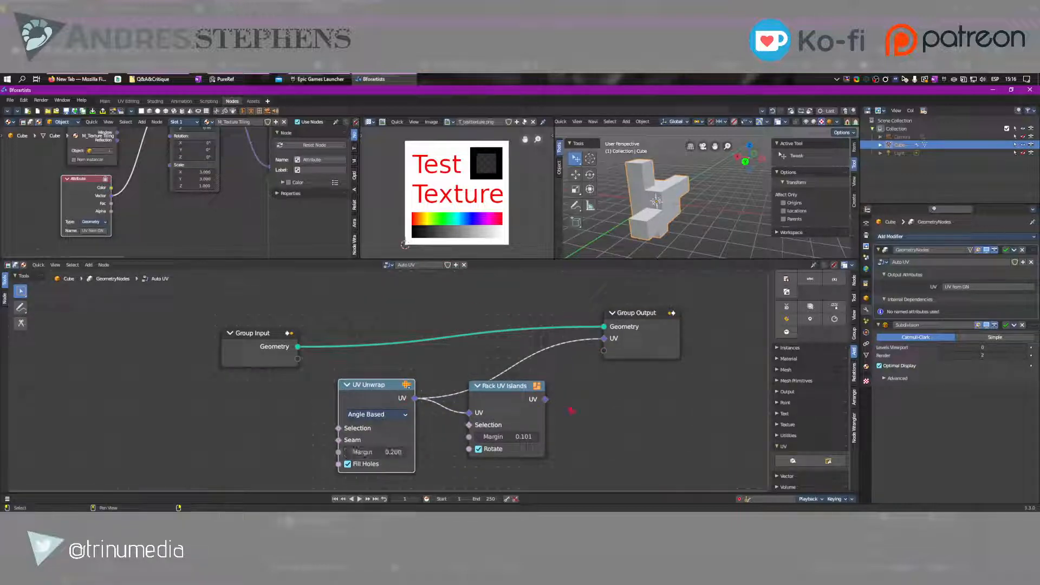
left_click_drag(546, 400, 605, 339)
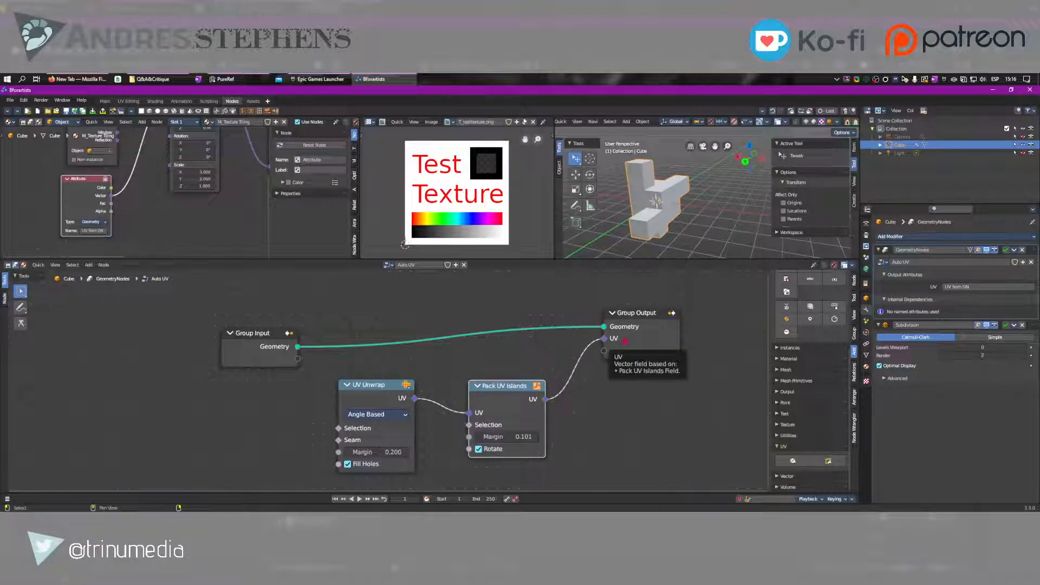
Move the Group Input node farther left of the UV Unwrap node to free space between them
middle_click_drag(291, 340, 279, 346)
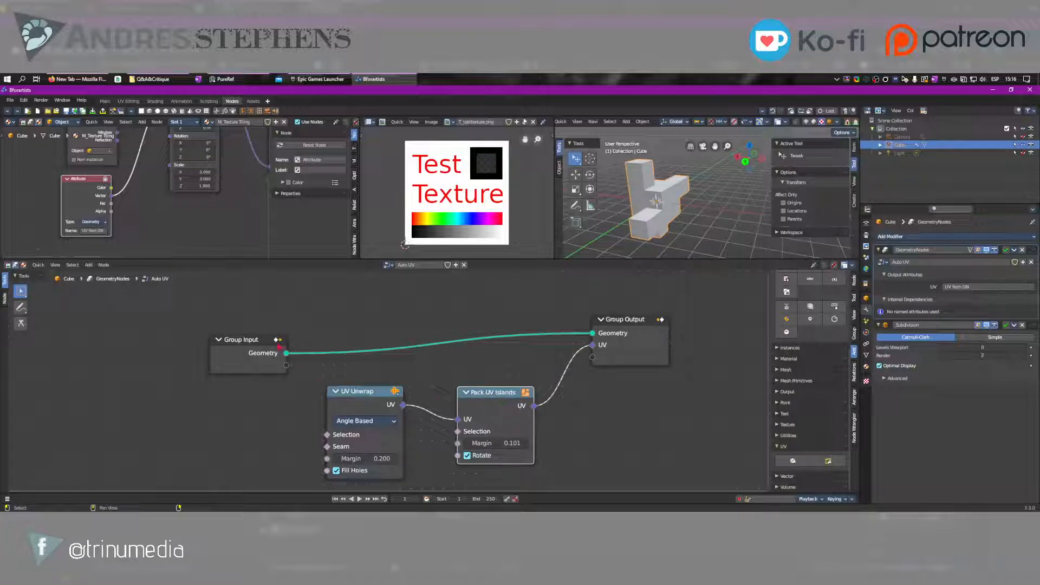
left_click_drag(279, 346, 152, 321)
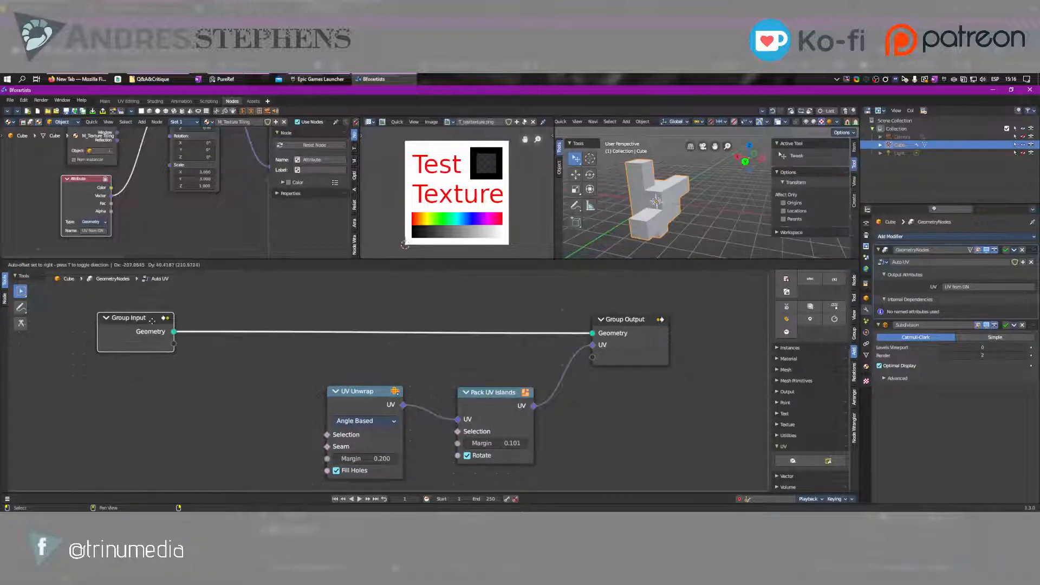
middle_click_drag(223, 413, 384, 389)
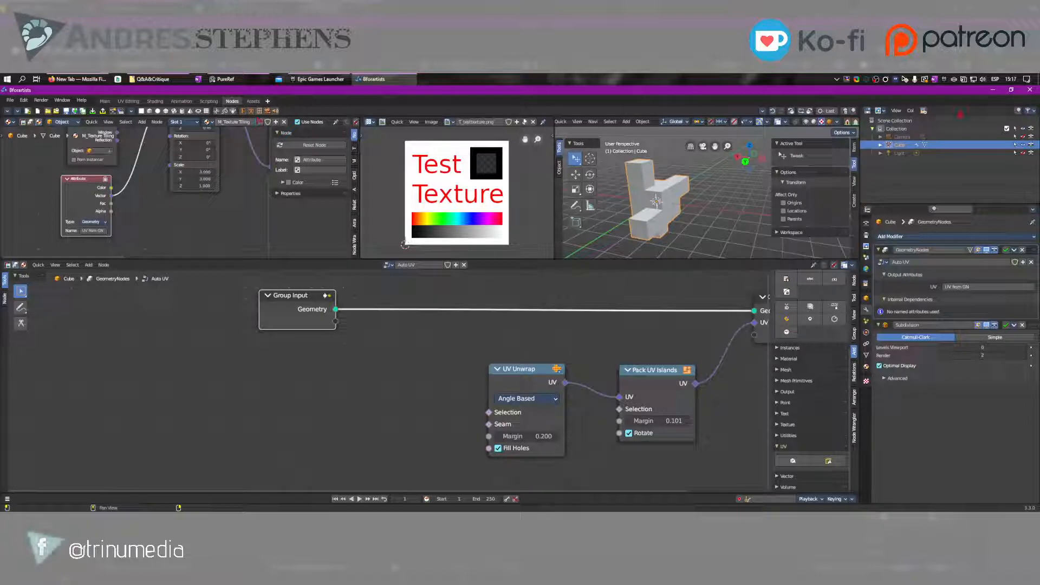
Show the scene selector in the toolbar and rename the scene to "UV Unwrap"
left_click(762, 110)
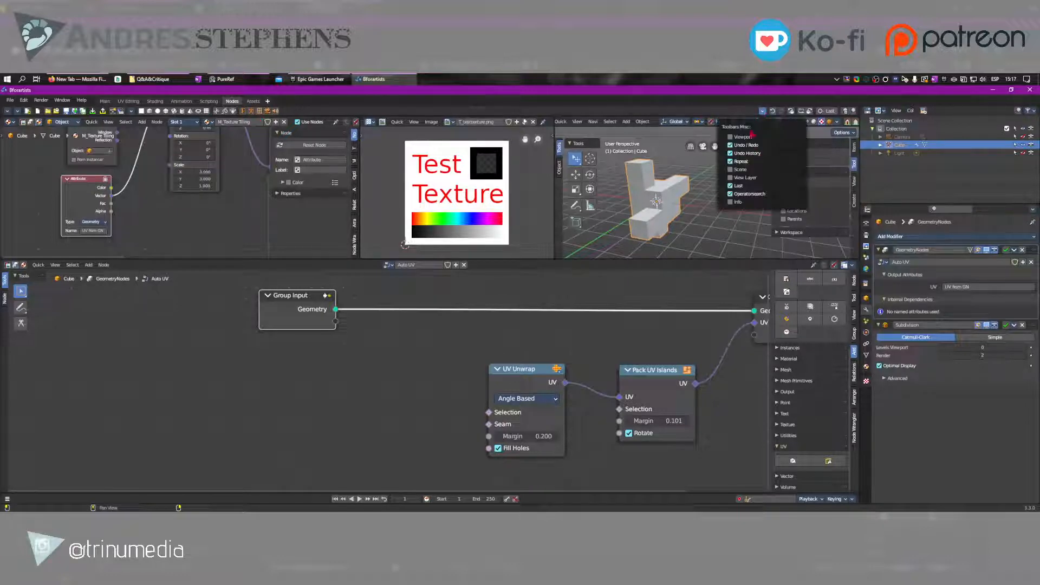
left_click(732, 202)
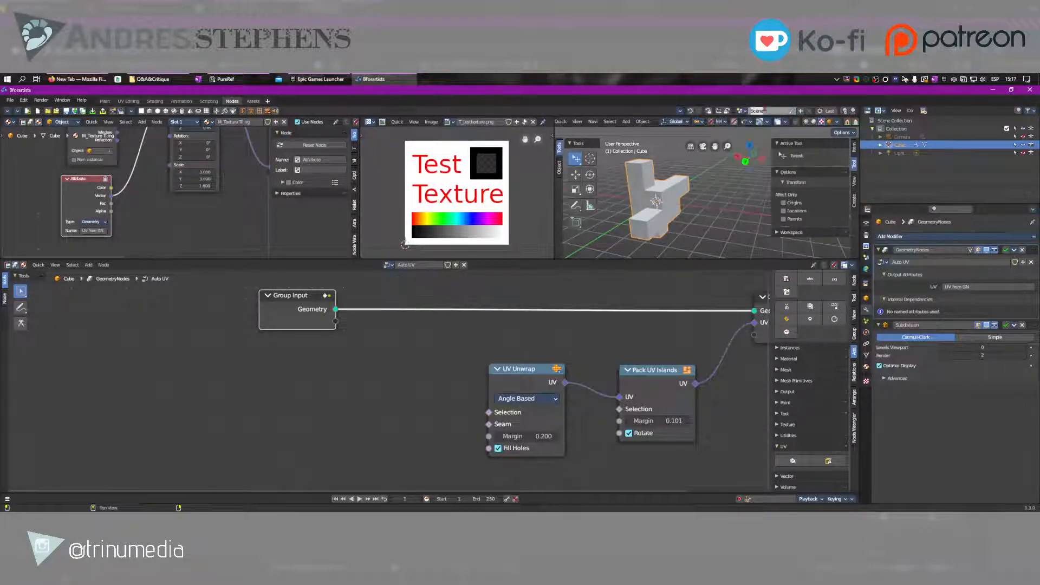
type("UV Unwrap")
key("Return")
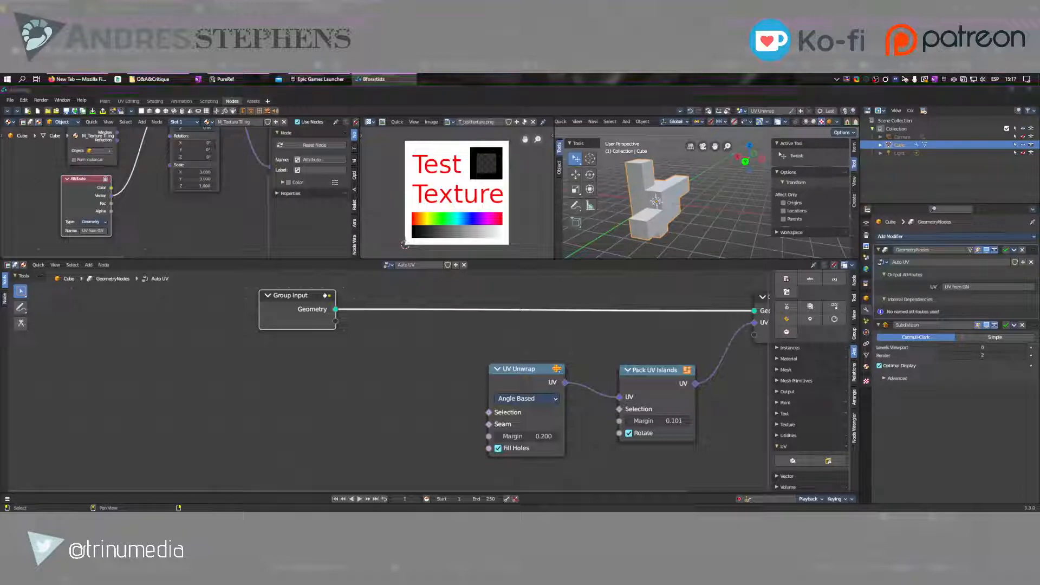
scroll(566, 395, "down", 8)
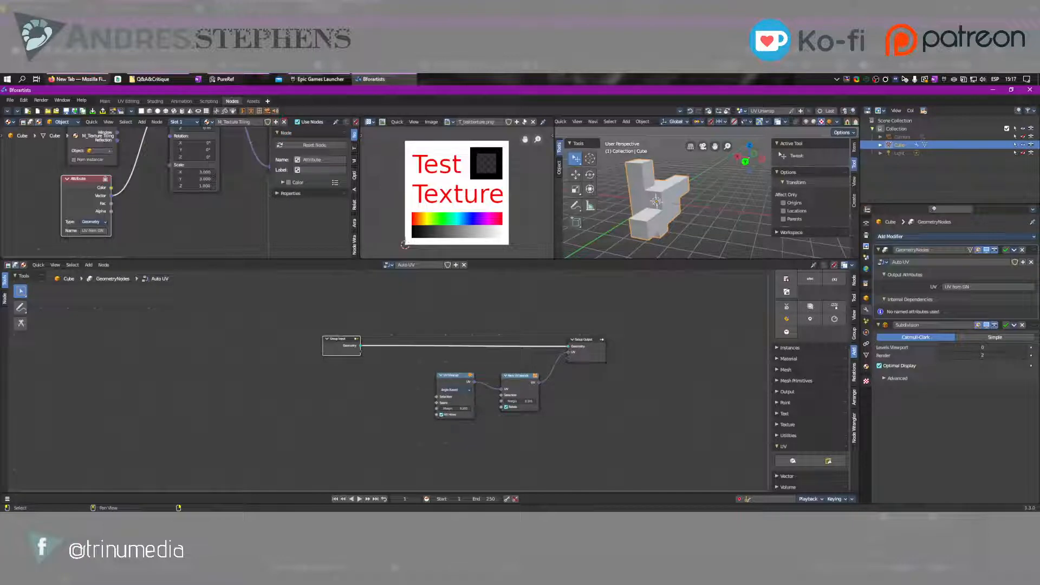
Switch to Firefox to view the "BCS: Geometry Nodes For Blender 3.3" course page and return to Bforartists
left_click(79, 79)
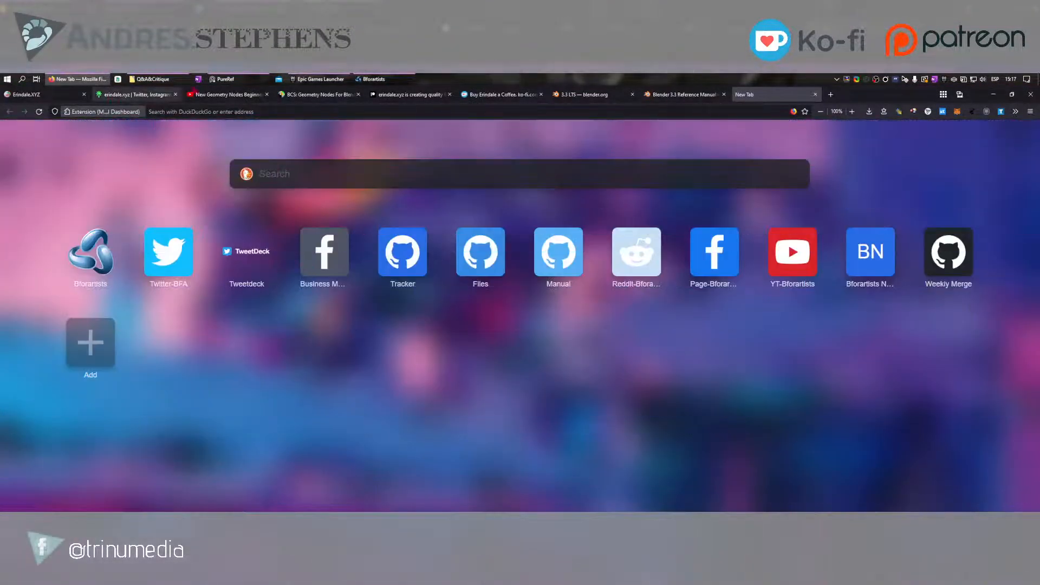
left_click(309, 96)
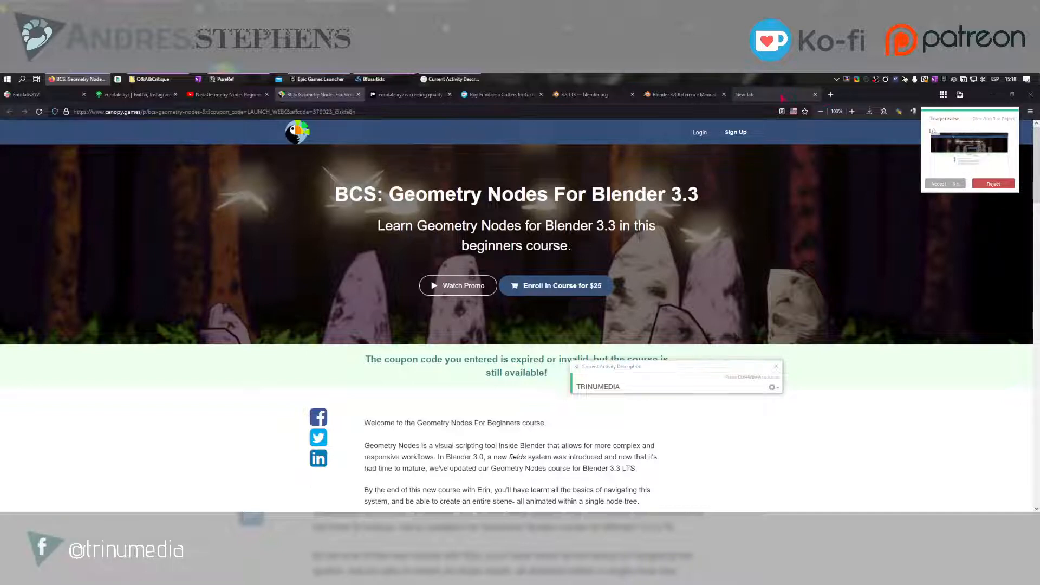
left_click(758, 95)
left_click(377, 80)
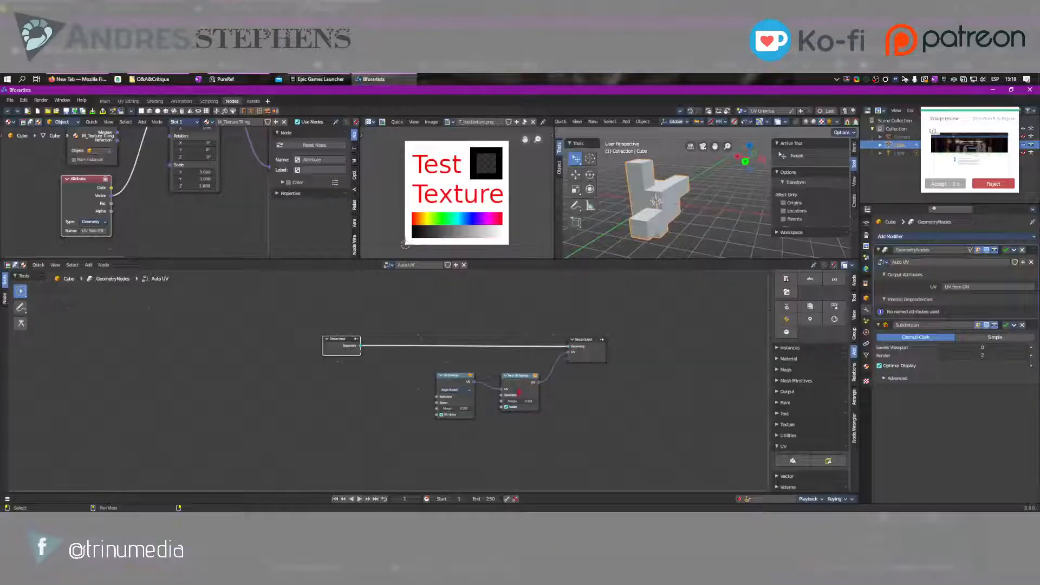
Link UV Unwrap directly to Group Output's UV socket and delete the Pack UV Islands node
key("Home")
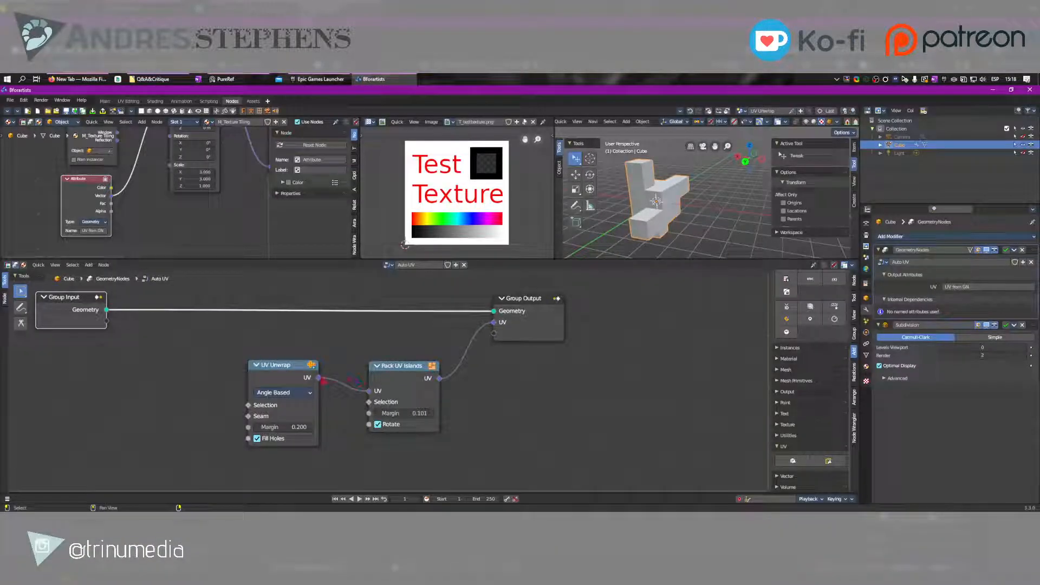
left_click_drag(319, 377, 494, 323)
left_click_drag(402, 369, 446, 430)
key("Delete")
Set UV Unwrap's margin to 0.010, bring it and Group Input closer to Group Output, and collapse the modifier's Internal Dependencies
left_click_drag(296, 428, 270, 427, "shift")
left_click_drag(267, 387, 364, 358)
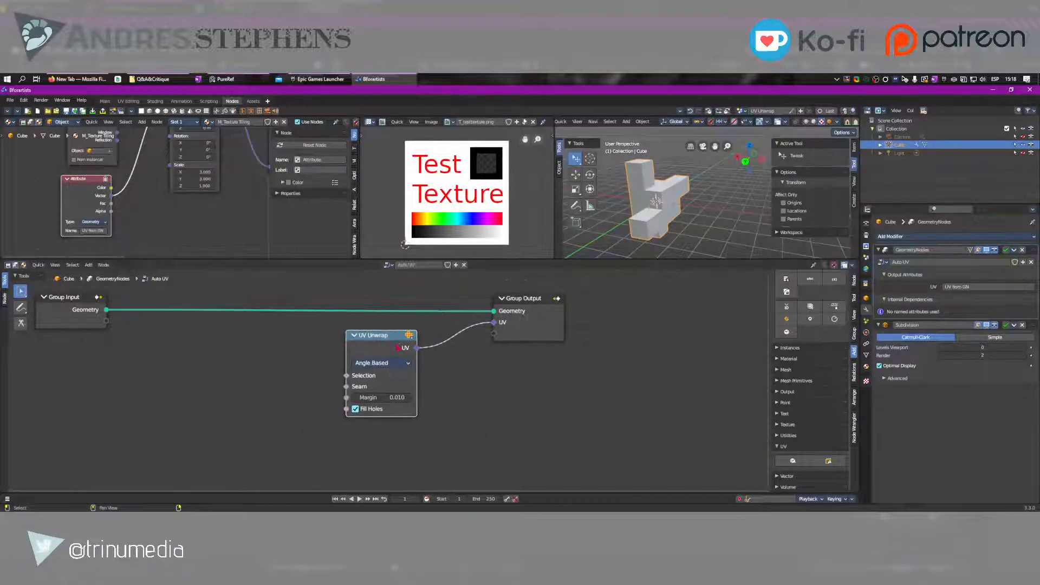
left_click_drag(78, 314, 188, 303)
middle_click_drag(329, 344, 422, 337)
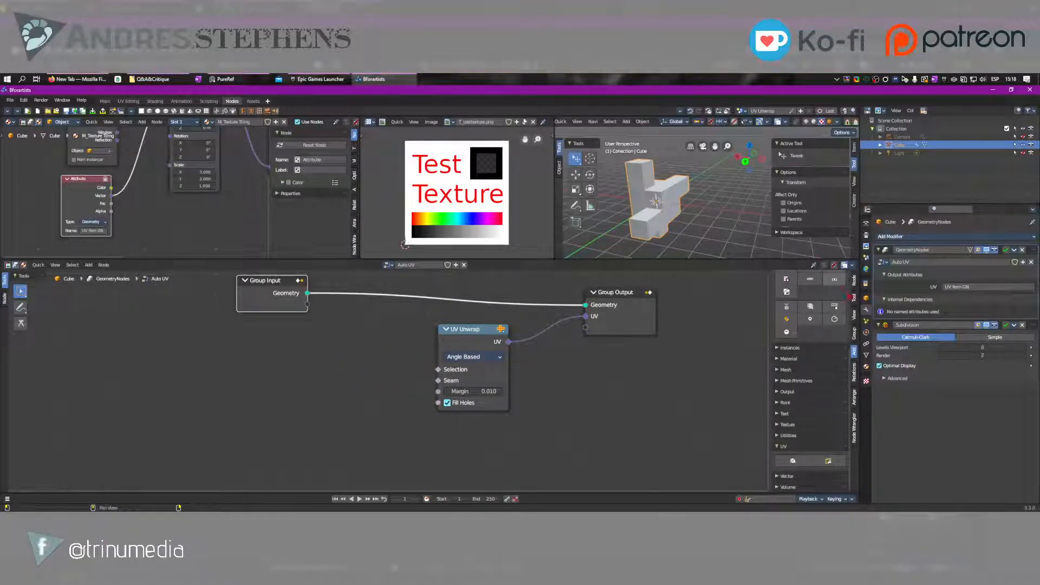
left_click(905, 299)
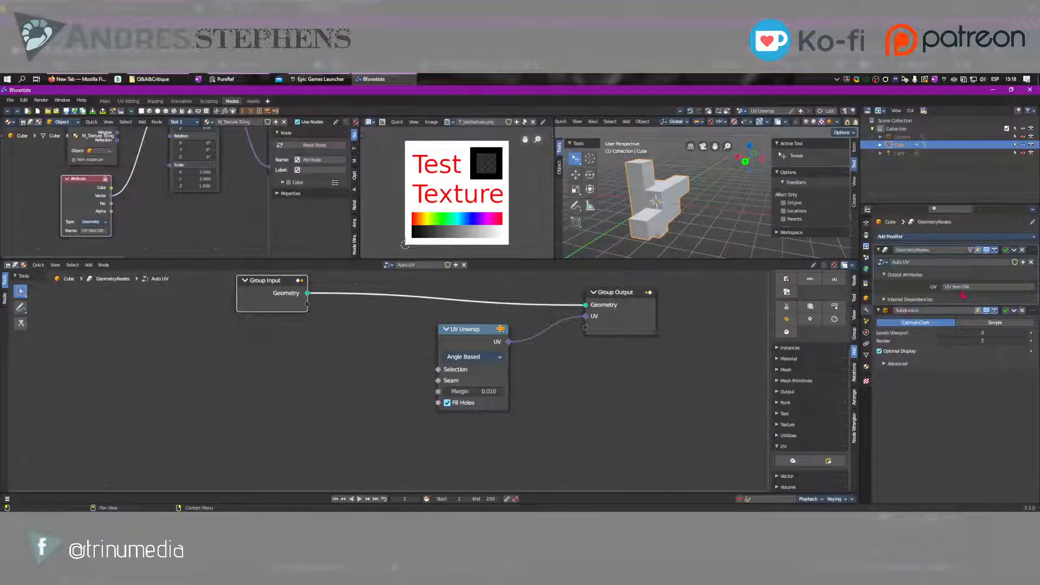
Try the Object type on the material's Attribute node in shaded preview and return the type to Geometry
middle_click_drag(121, 198, 181, 218)
left_click(155, 240)
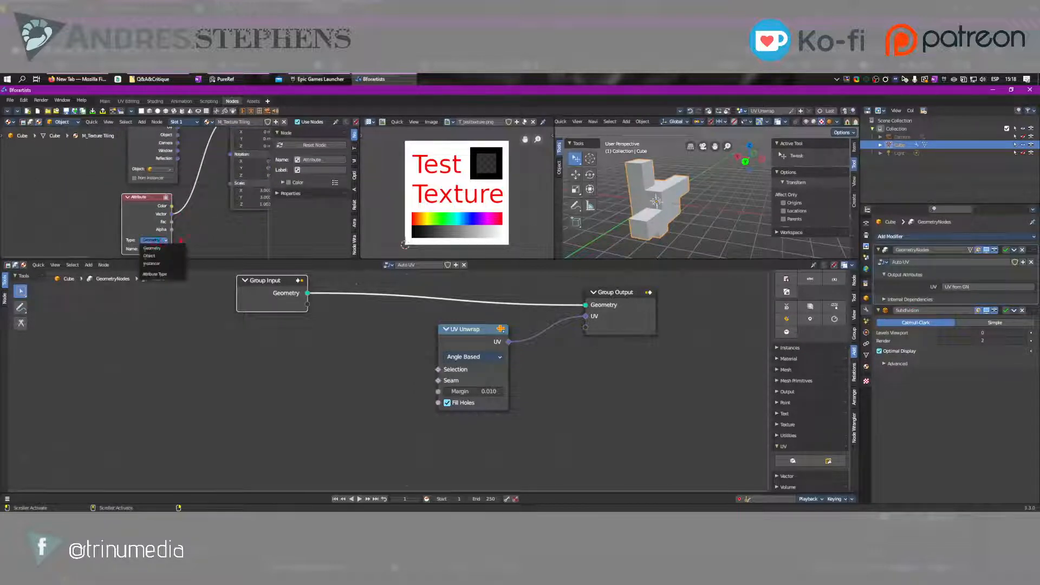
left_click(178, 256)
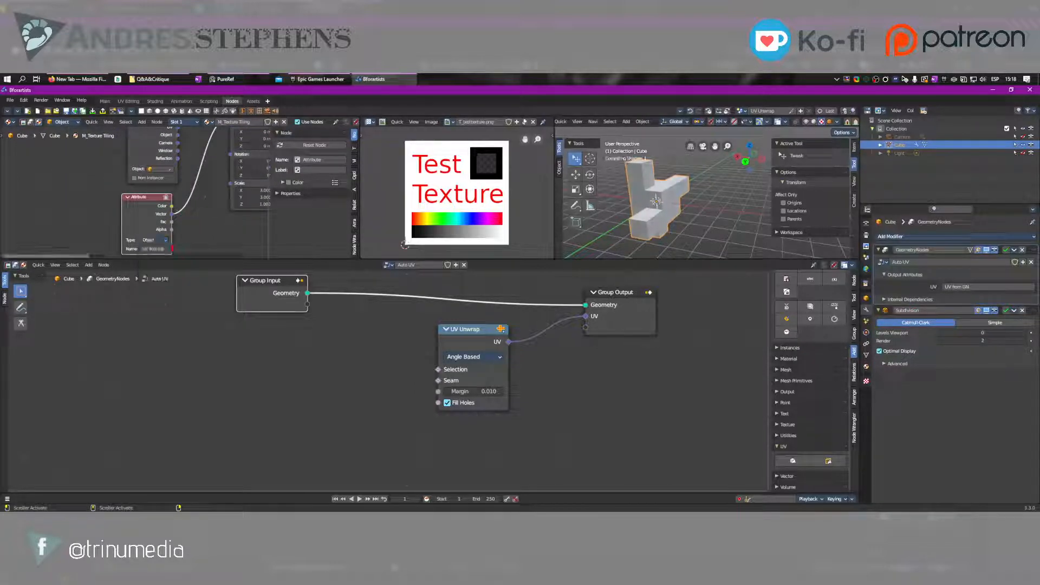
middle_click_drag(178, 238, 153, 209)
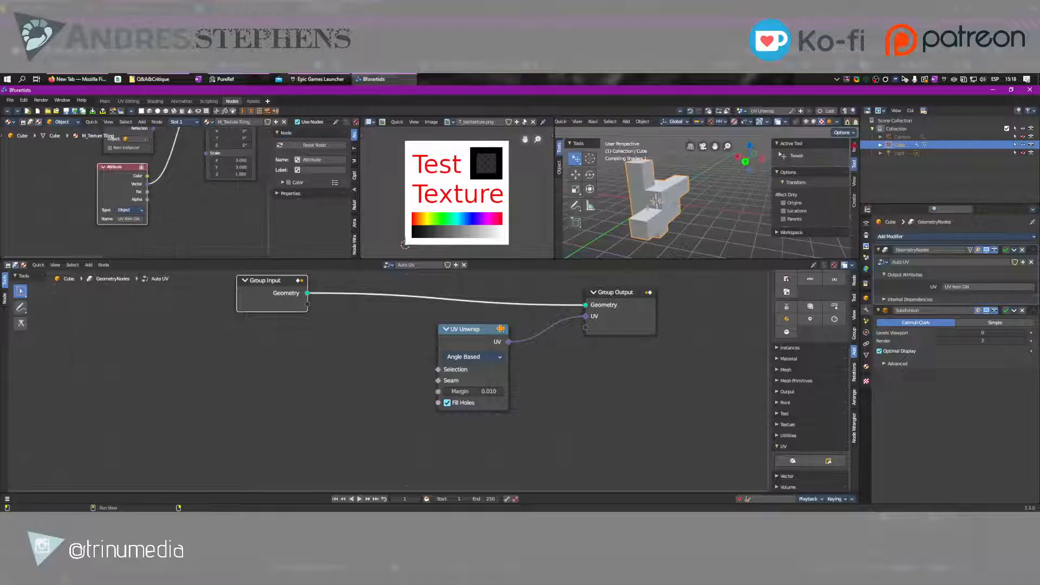
left_click(822, 123)
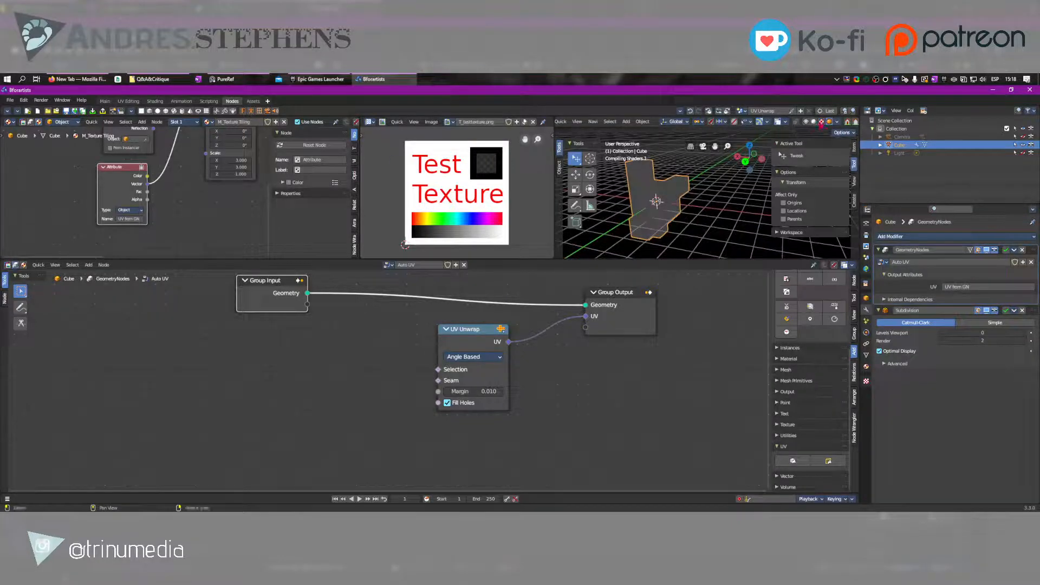
middle_click_drag(170, 180, 133, 182)
left_click_drag(99, 207, 63, 210)
left_click(70, 238)
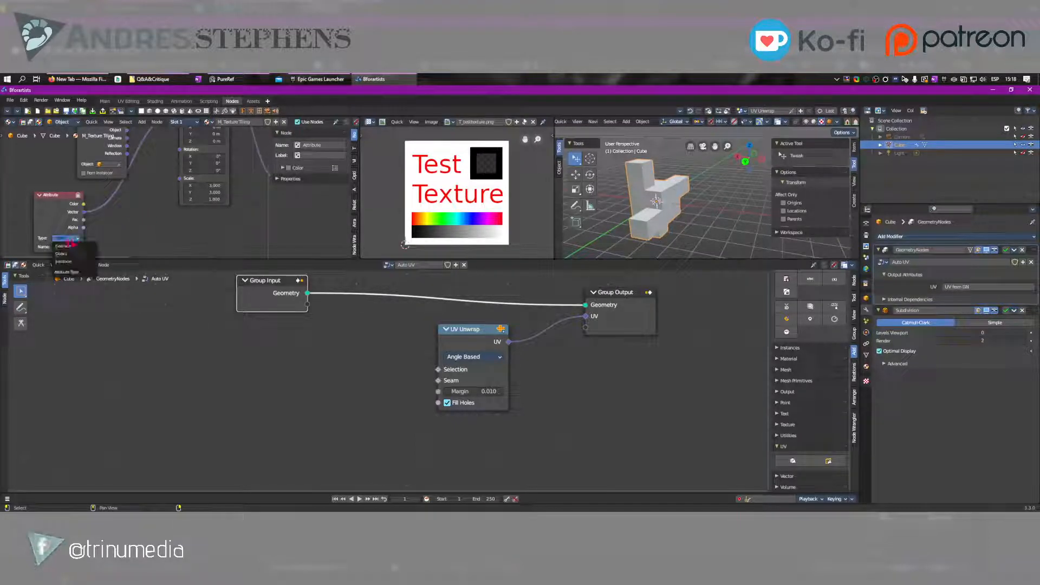
left_click(69, 246)
Move the Texture Coordinate node away from the Mapping node so it sits directly above the Attribute node
middle_click_drag(147, 191, 103, 222)
scroll(144, 201, "down", 4)
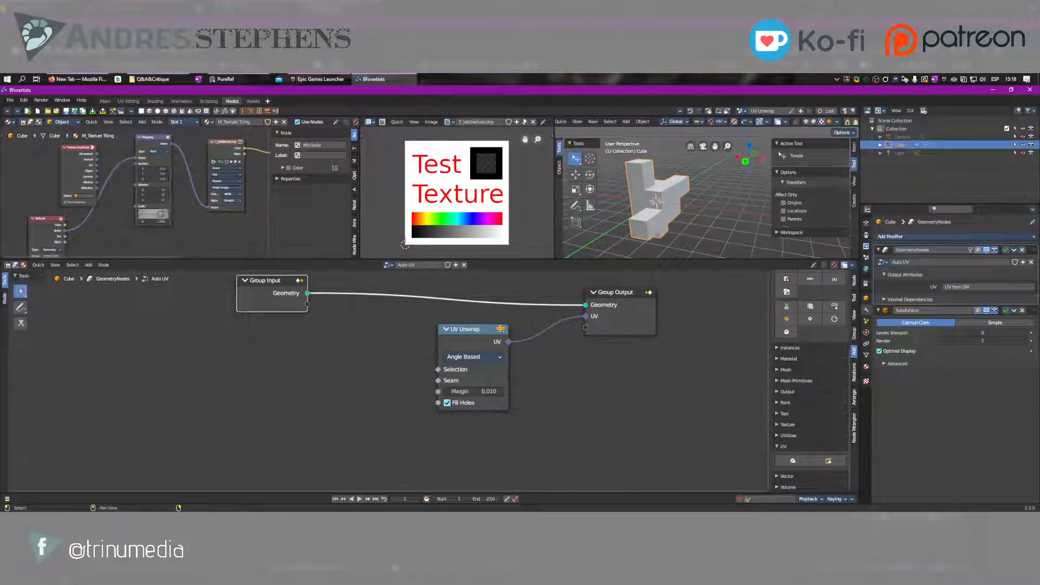
middle_click_drag(190, 220, 91, 248)
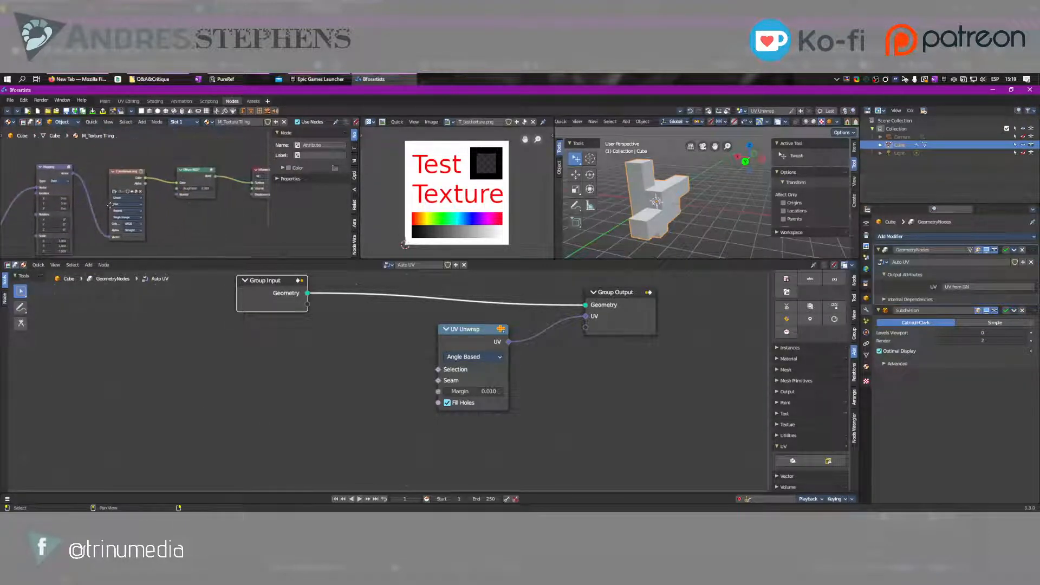
middle_click_drag(109, 203, 234, 161)
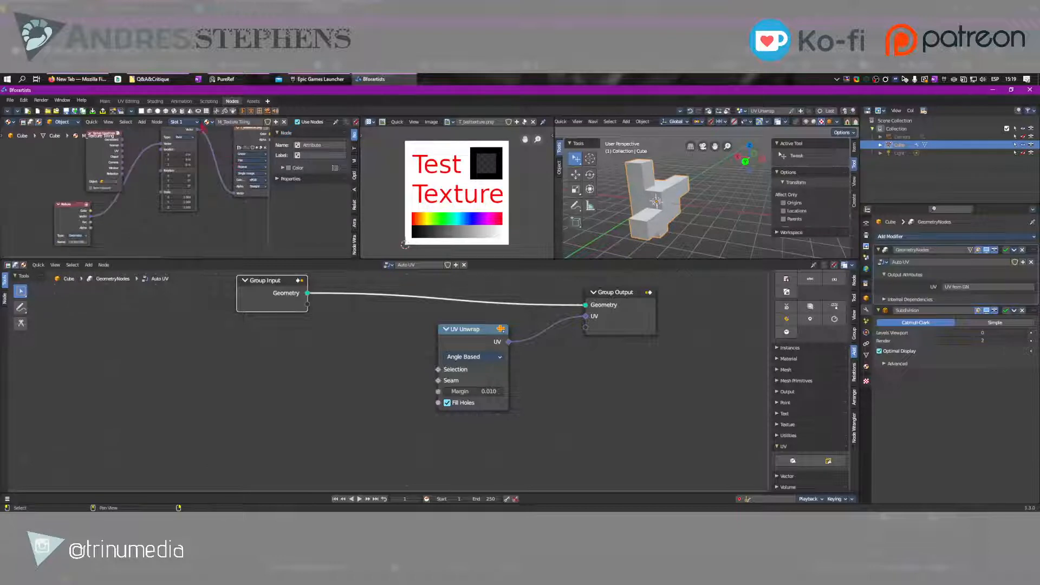
left_click_drag(98, 151, 59, 154)
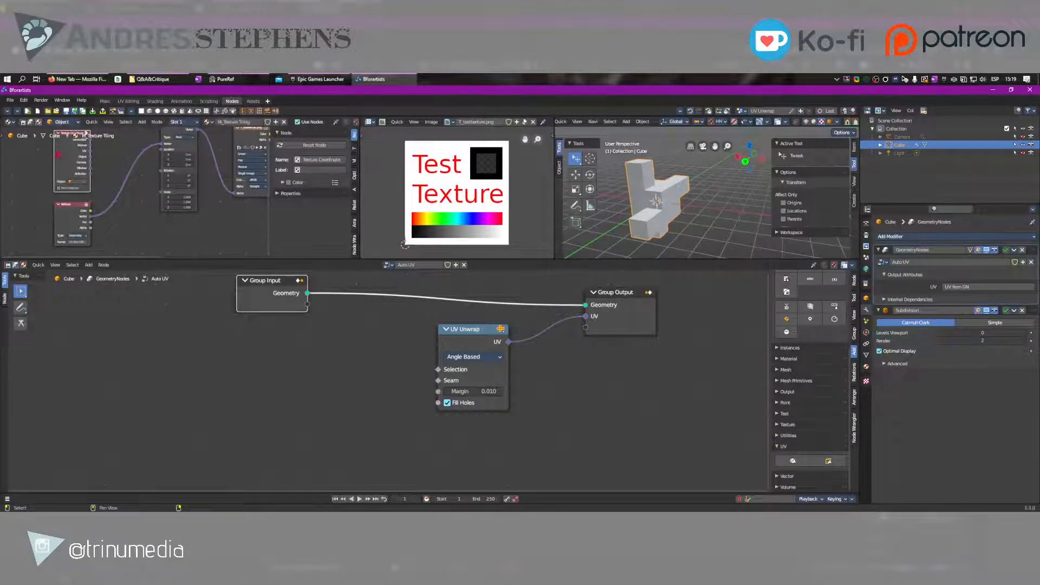
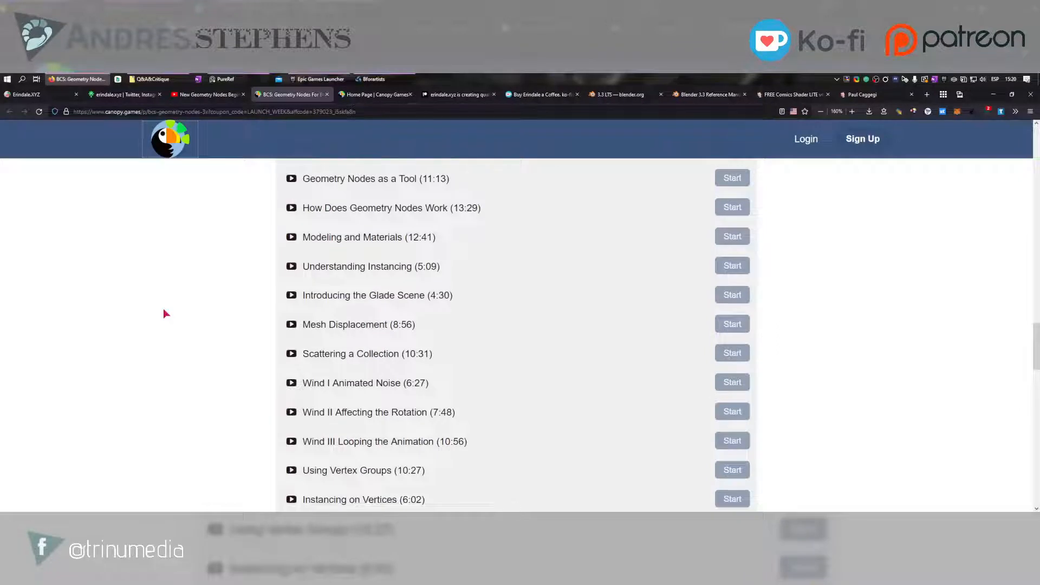
Examine the lesson list in the course curriculum of the Geometry Nodes For Beginners page
scroll(164, 309, "down", 1)
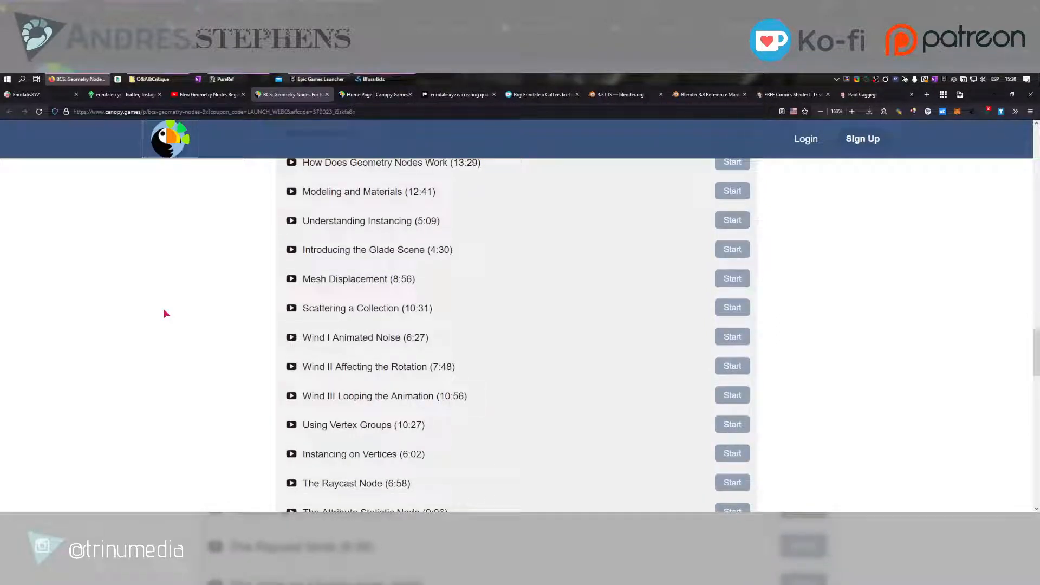
scroll(163, 313, "down", 1)
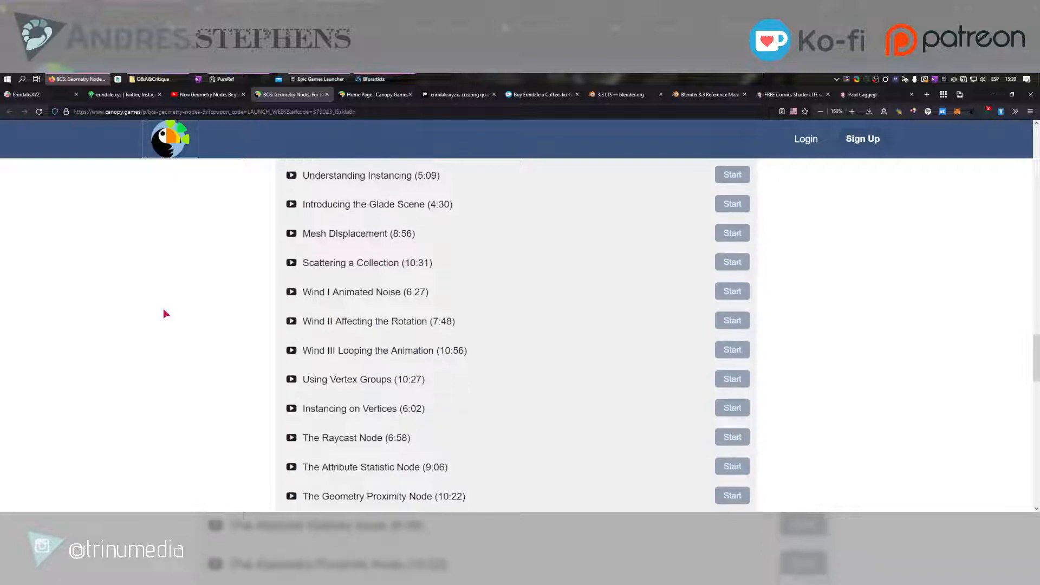
scroll(164, 310, "down", 2)
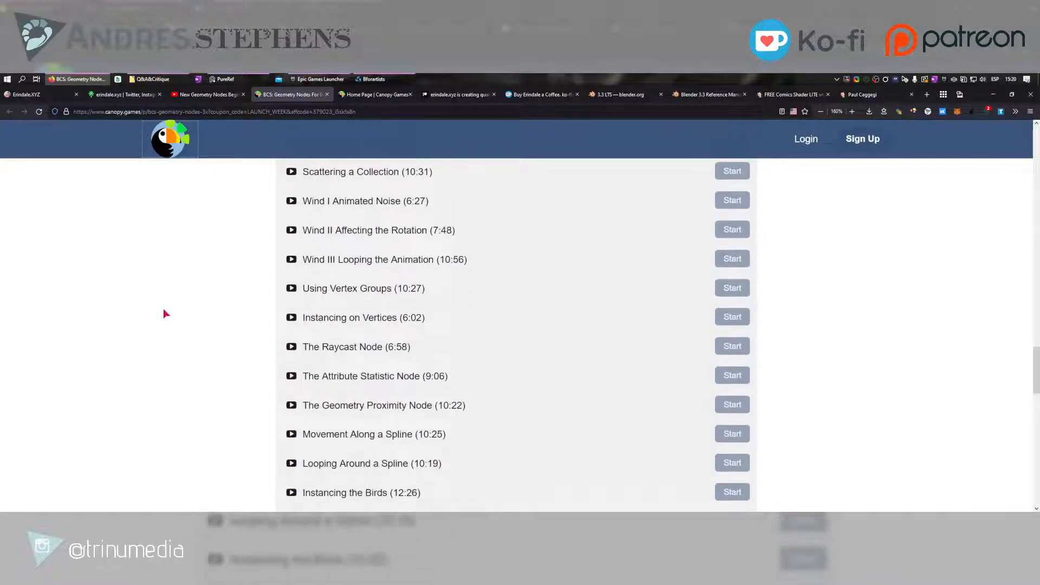
scroll(164, 311, "down", 2)
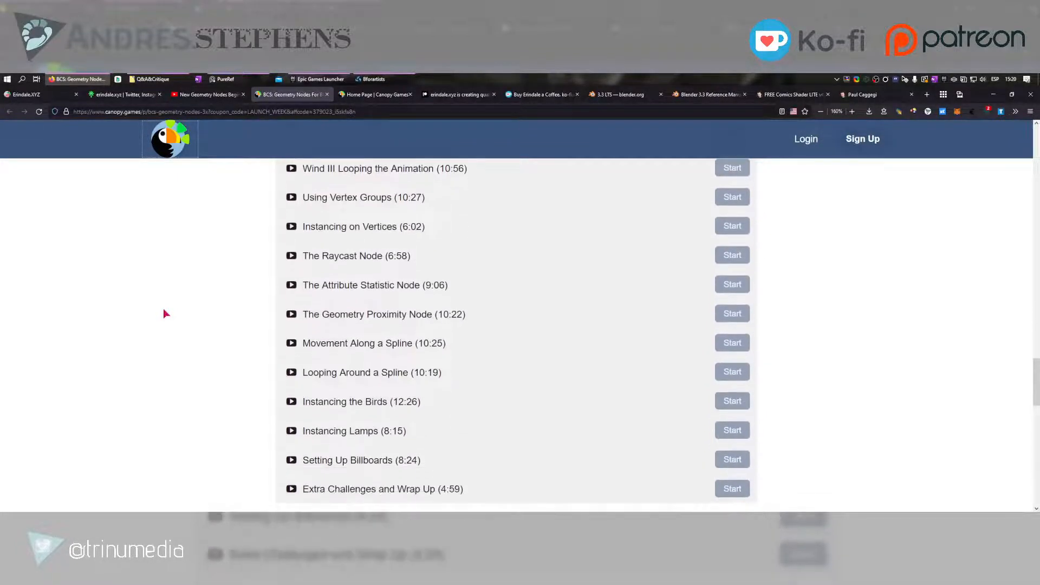
scroll(164, 313, "down", 1)
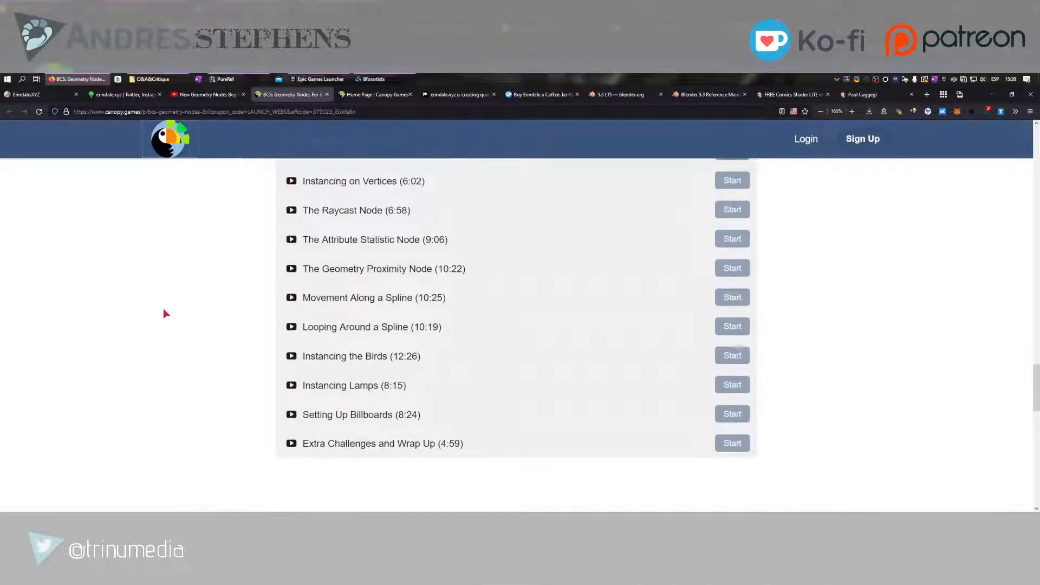
scroll(166, 314, "up", 8)
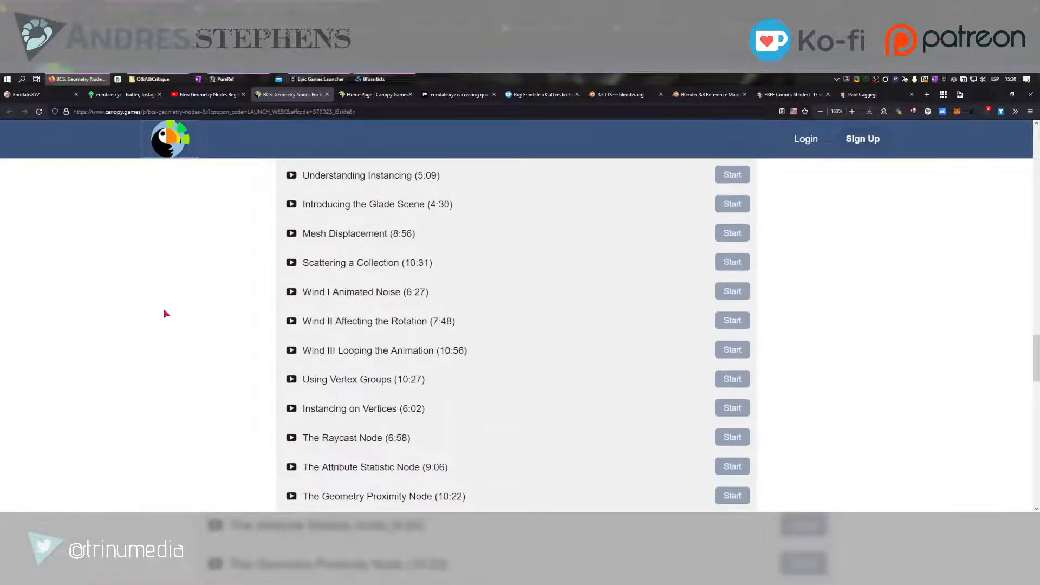
scroll(166, 313, "up", 3)
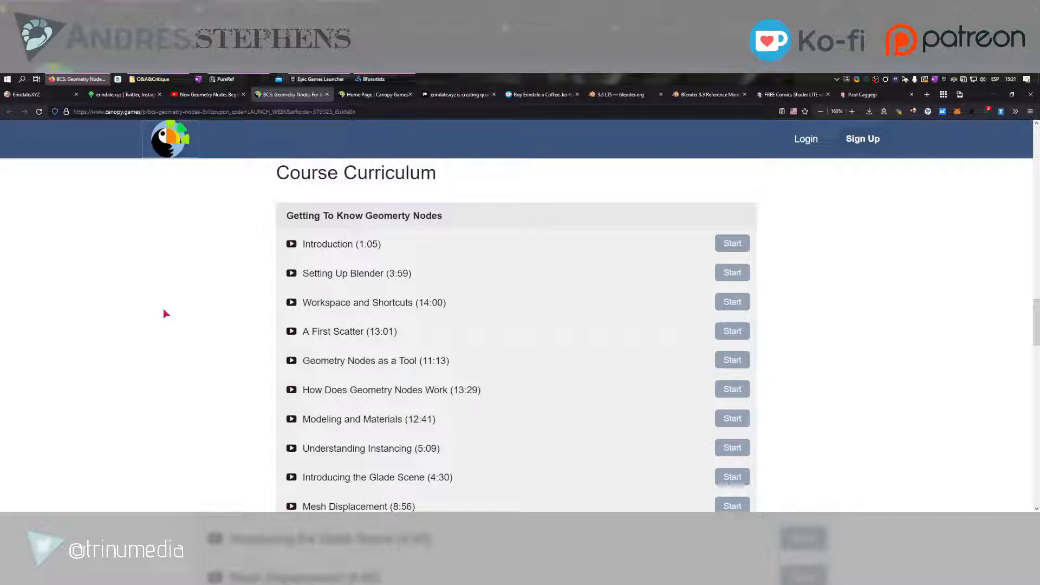
scroll(164, 310, "down", 5)
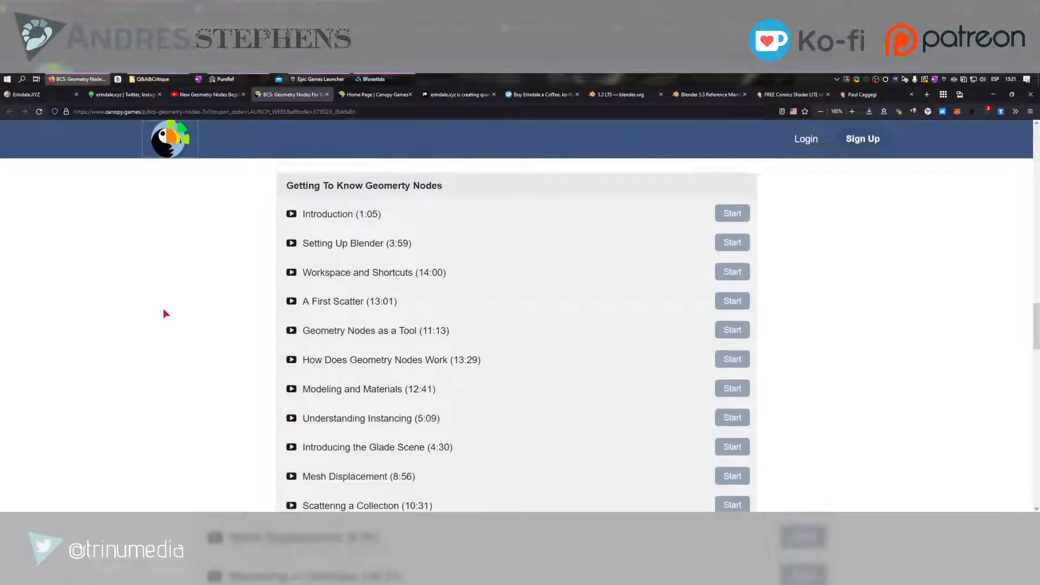
scroll(163, 310, "down", 4)
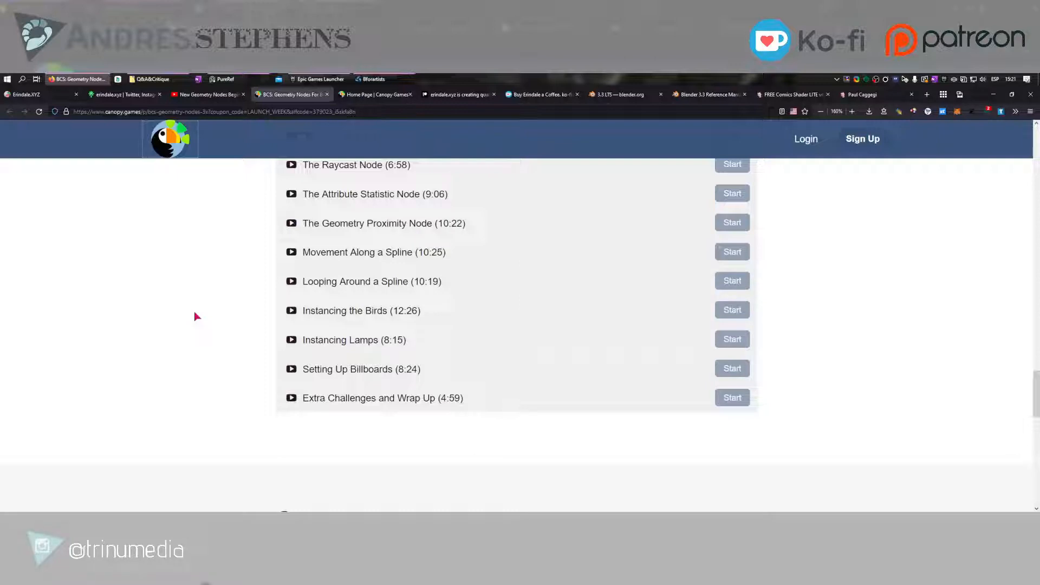
scroll(195, 316, "up", 3)
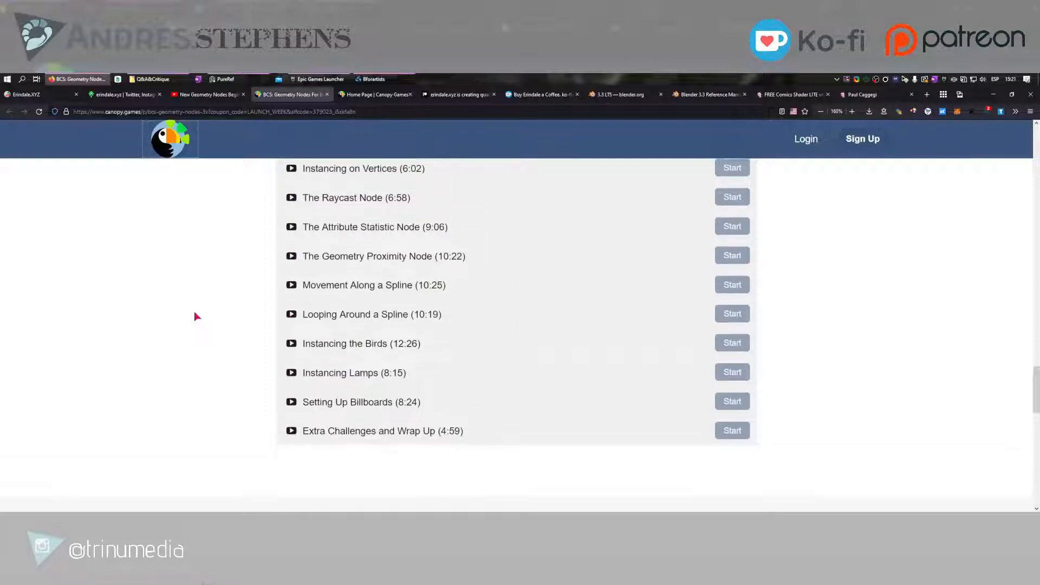
scroll(195, 313, "up", 2)
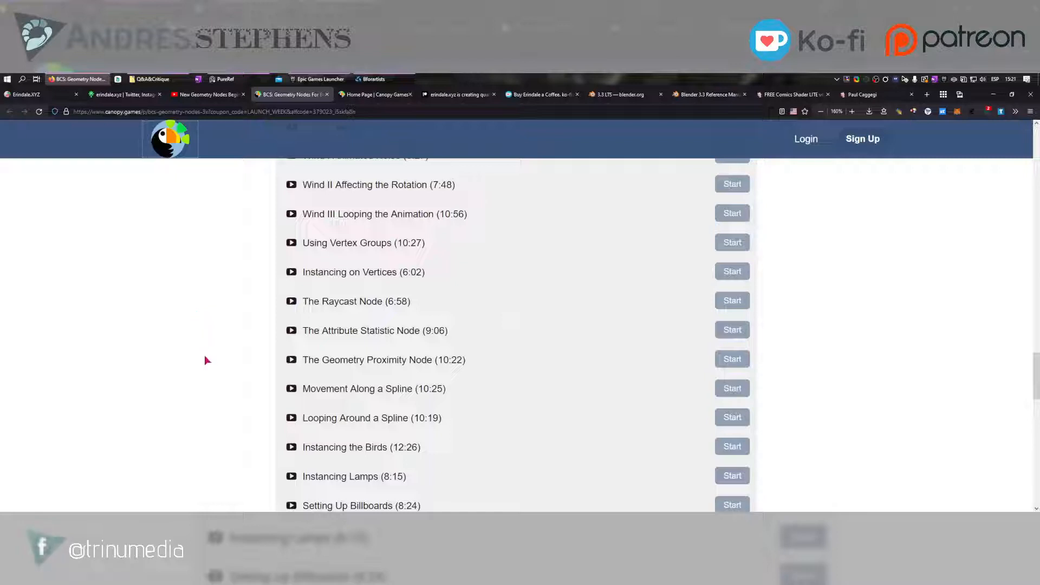
scroll(204, 356, "down", 3)
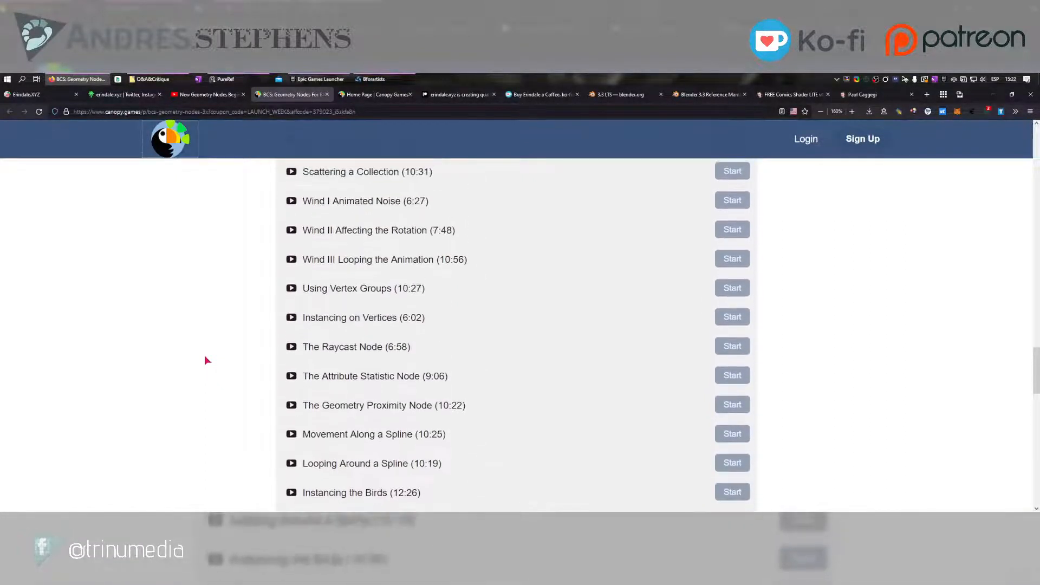
scroll(204, 356, "up", 2)
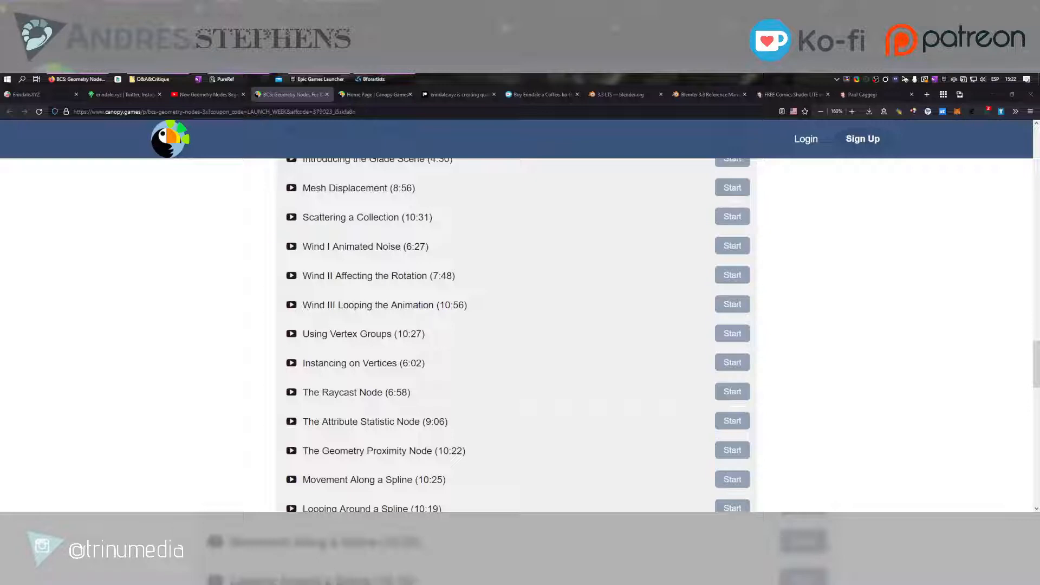
scroll(165, 260, "down", 1)
scroll(165, 260, "up", 4)
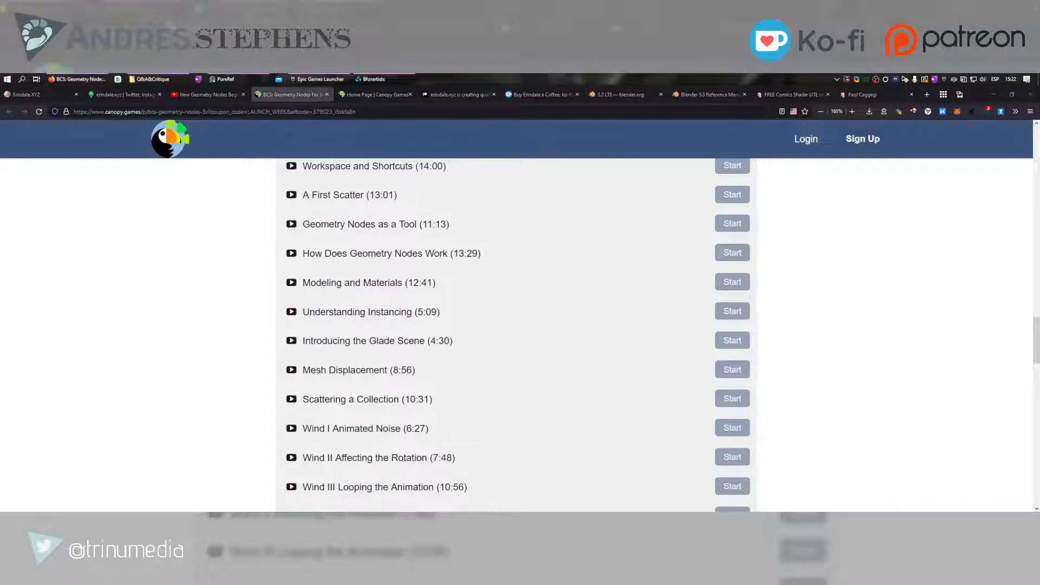
Look over the course page's frequently asked questions, enrolment offer and course introduction
scroll(499, 276, "up", 5)
scroll(175, 356, "up", 1)
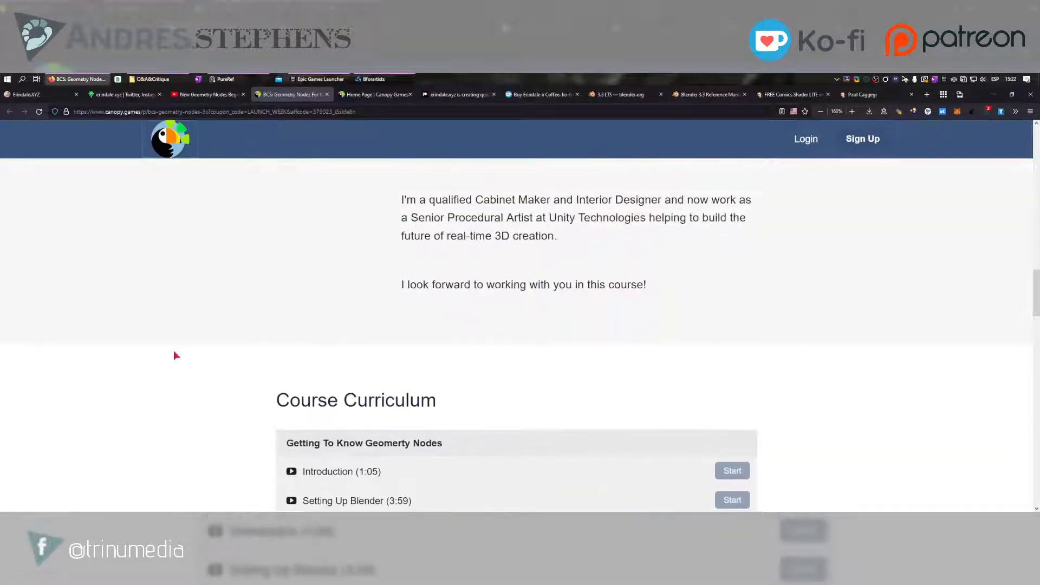
scroll(175, 355, "up", 1)
scroll(176, 355, "down", 10)
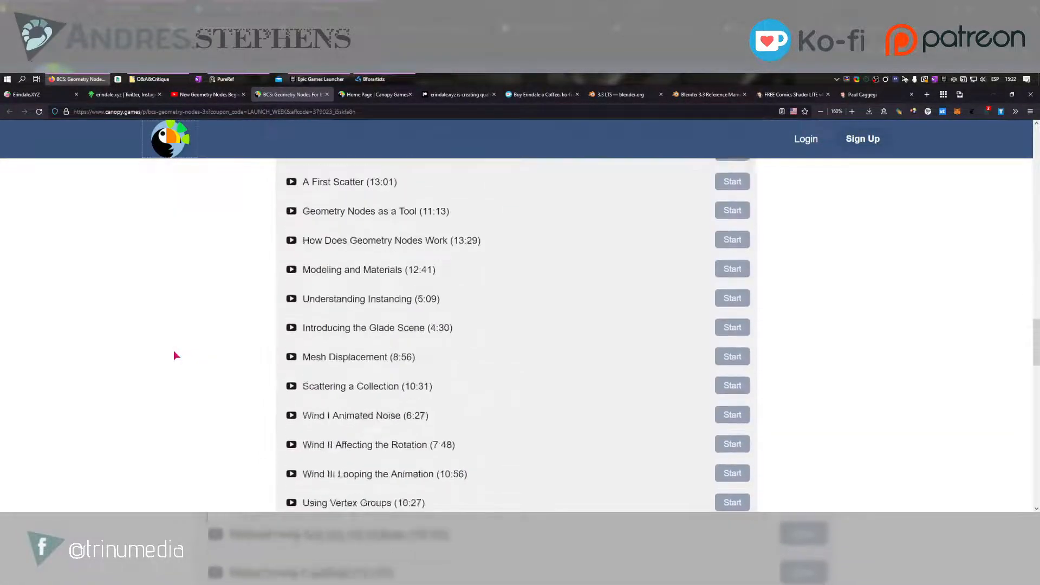
scroll(174, 355, "down", 4)
scroll(174, 355, "down", 5)
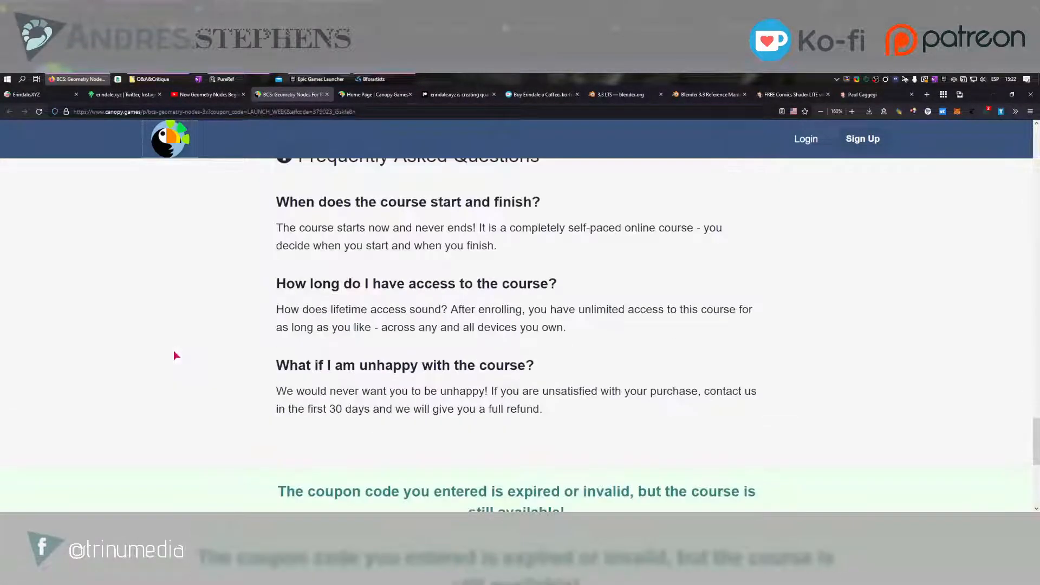
scroll(174, 355, "down", 4)
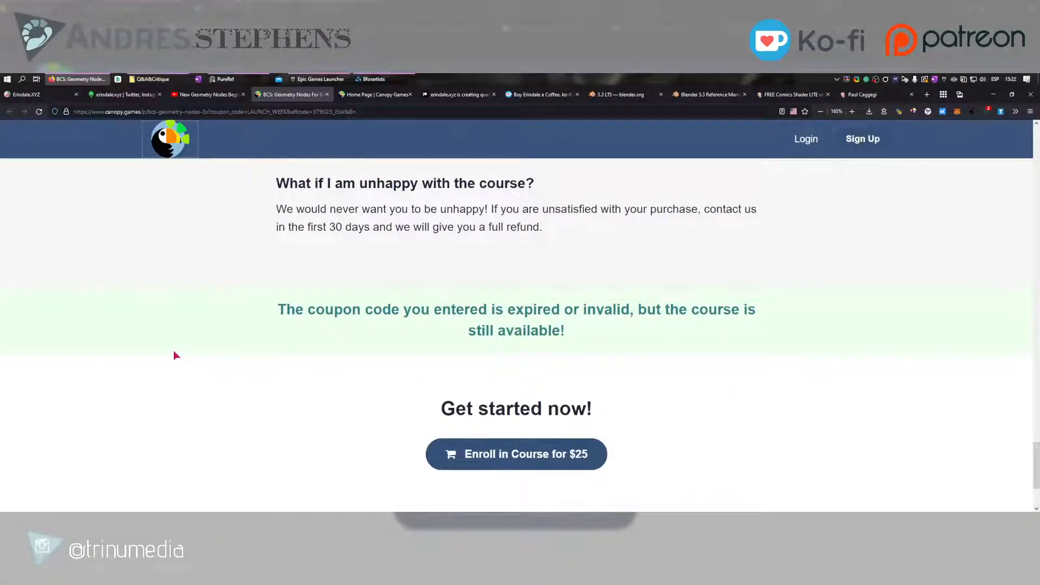
scroll(174, 355, "down", 2)
scroll(174, 355, "down", 1)
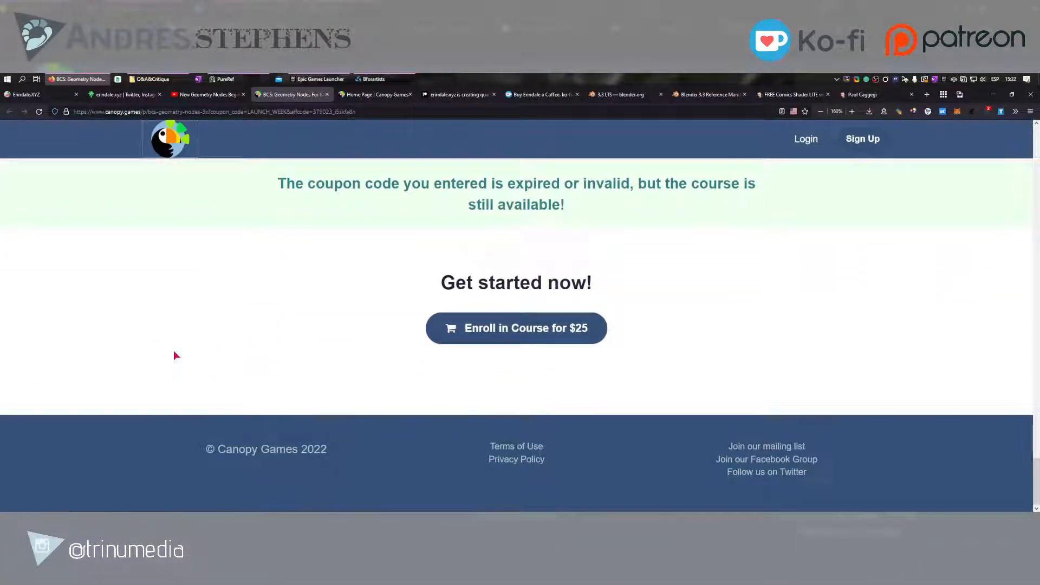
scroll(174, 355, "up", 15)
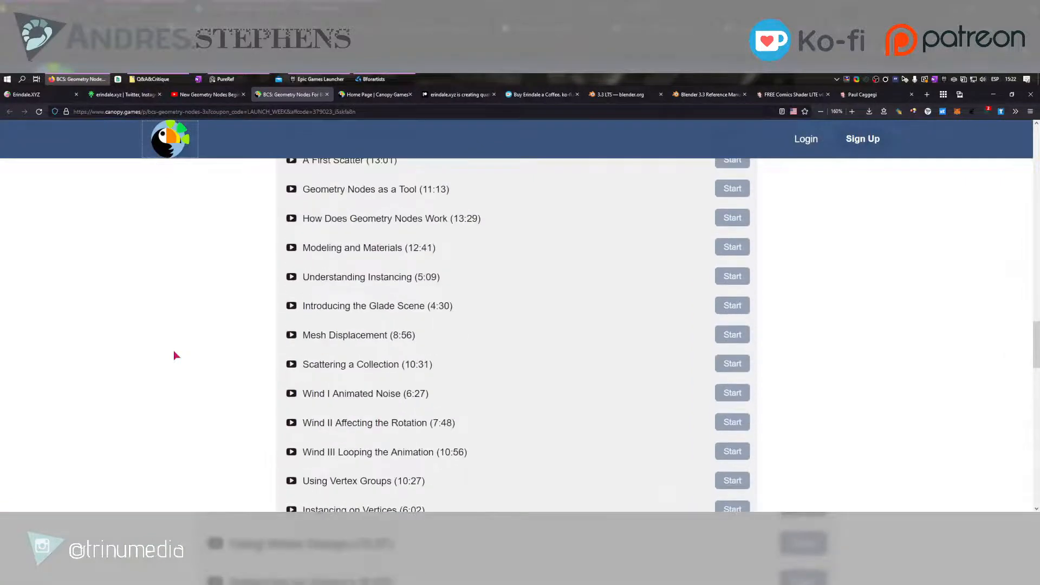
scroll(174, 355, "up", 12)
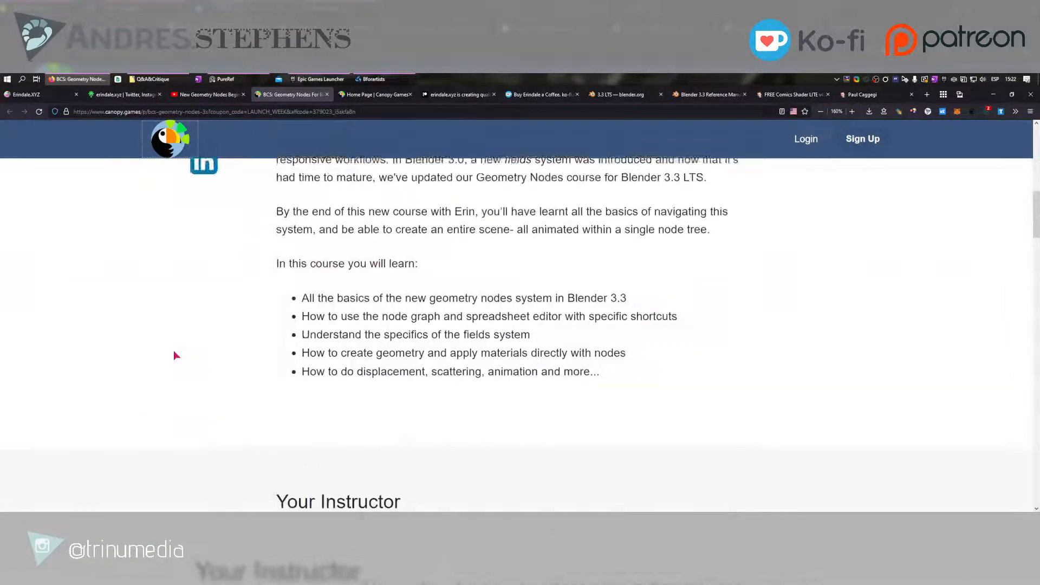
scroll(175, 355, "up", 4)
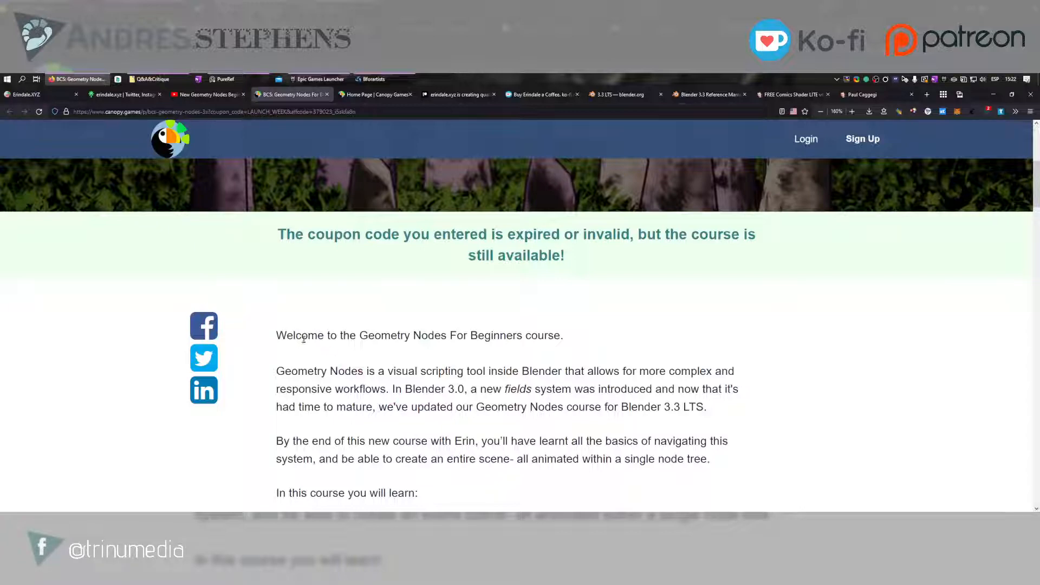
Highlight the welcome sentence of the course introduction, glance at the instructor section and clear the highlight
left_click_drag(277, 336, 563, 340)
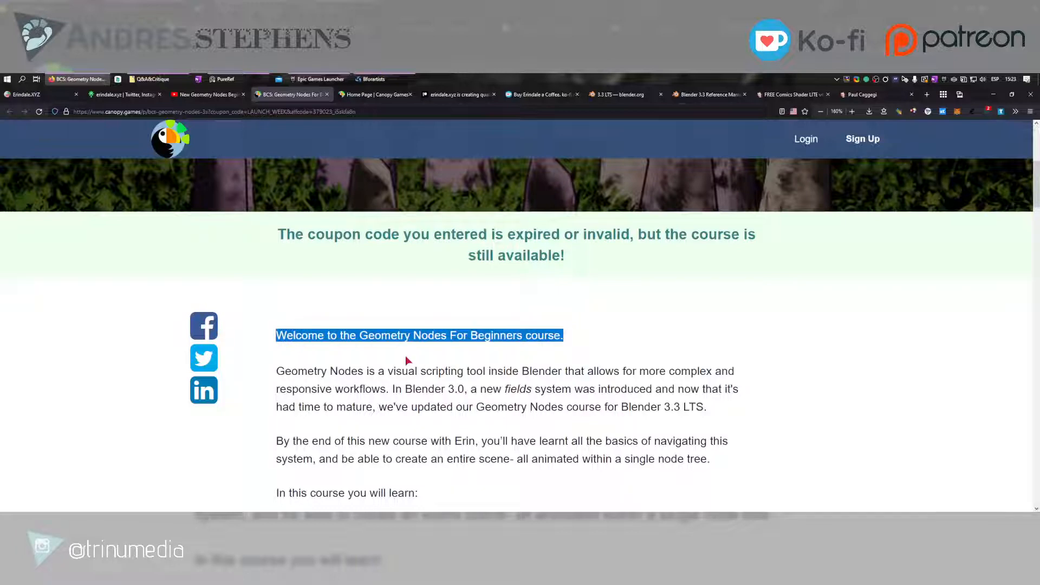
scroll(405, 358, "down", 7)
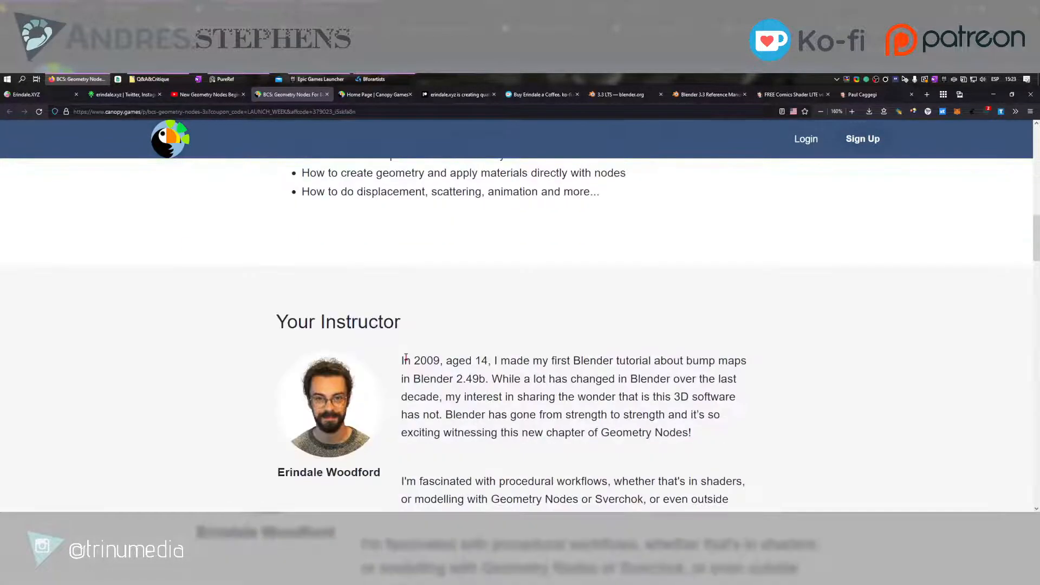
scroll(424, 351, "up", 5)
left_click(367, 268)
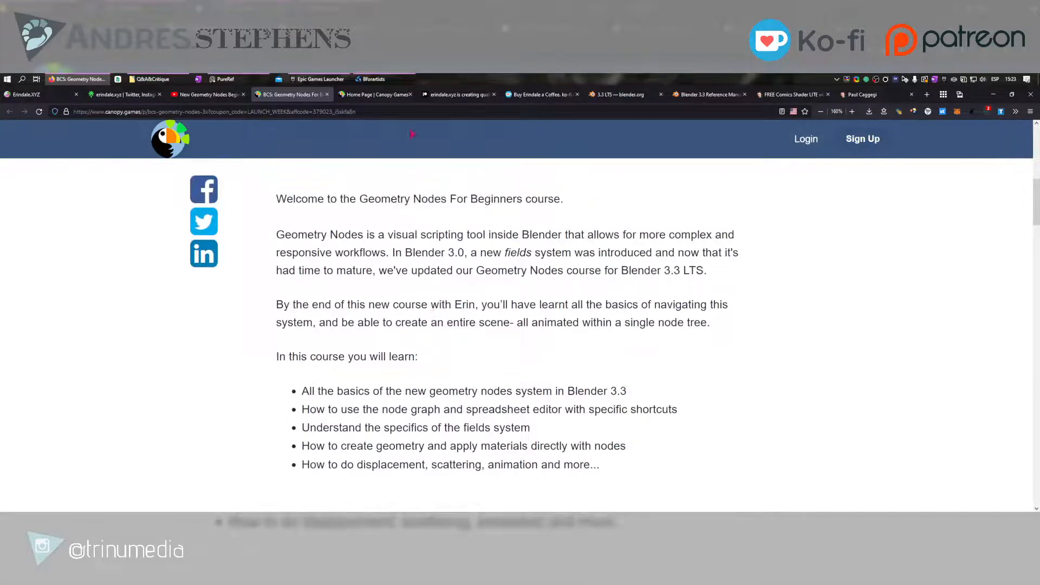
Switch to Bforartists, widen the geometry node editor's list of addable nodes and expand its collapsed categories from Instances to Volume
left_click(375, 79)
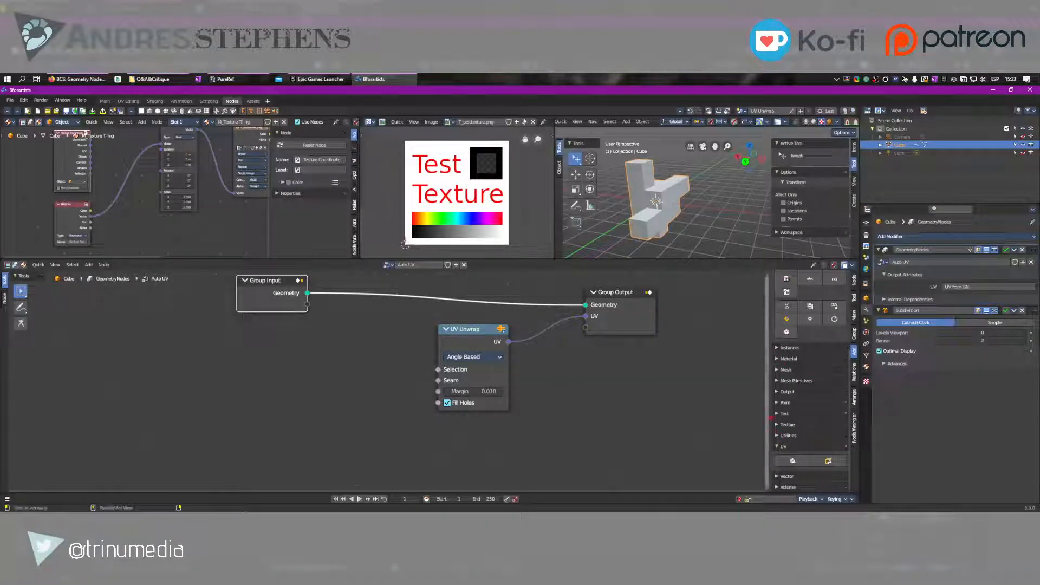
left_click_drag(768, 411, 671, 347)
scroll(671, 358, "down", 2)
scroll(672, 361, "down", 10)
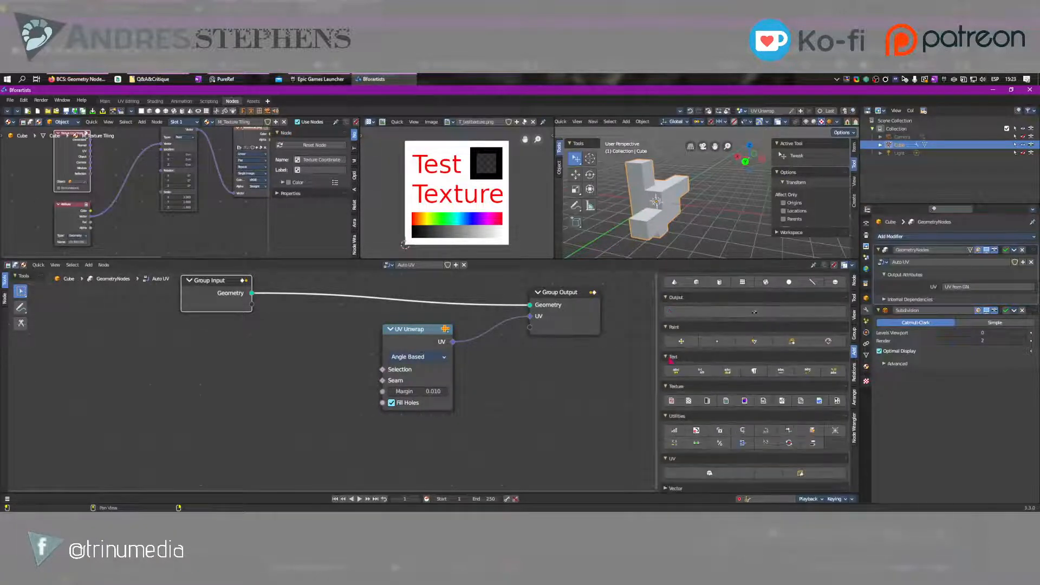
left_click(669, 475)
scroll(668, 469, "down", 2)
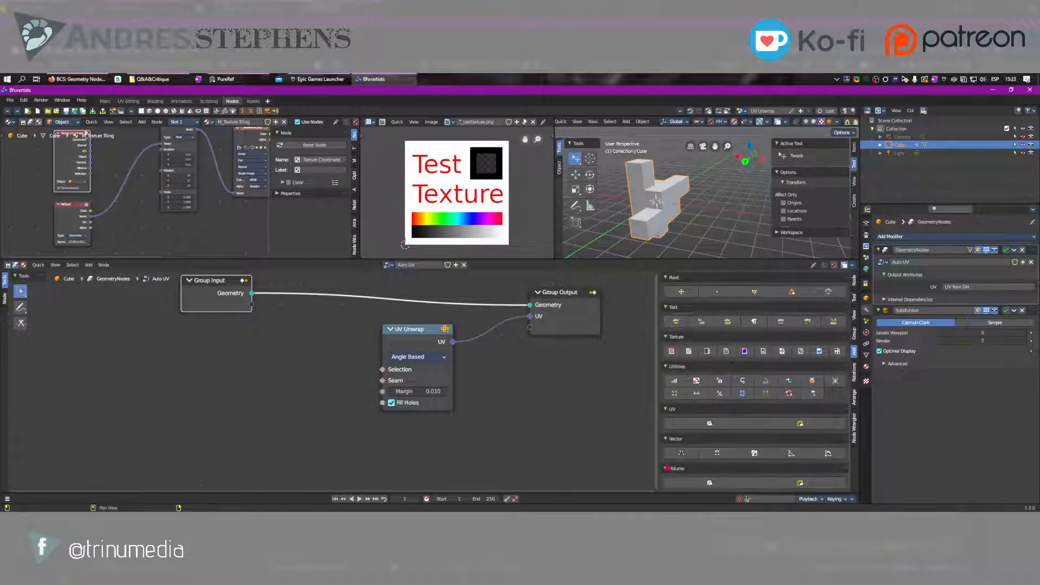
Expand the Attribute, Color, Curve, Curve Primitives and Geometry node categories, enlarge the node list and look through its icons
scroll(724, 355, "up", 15)
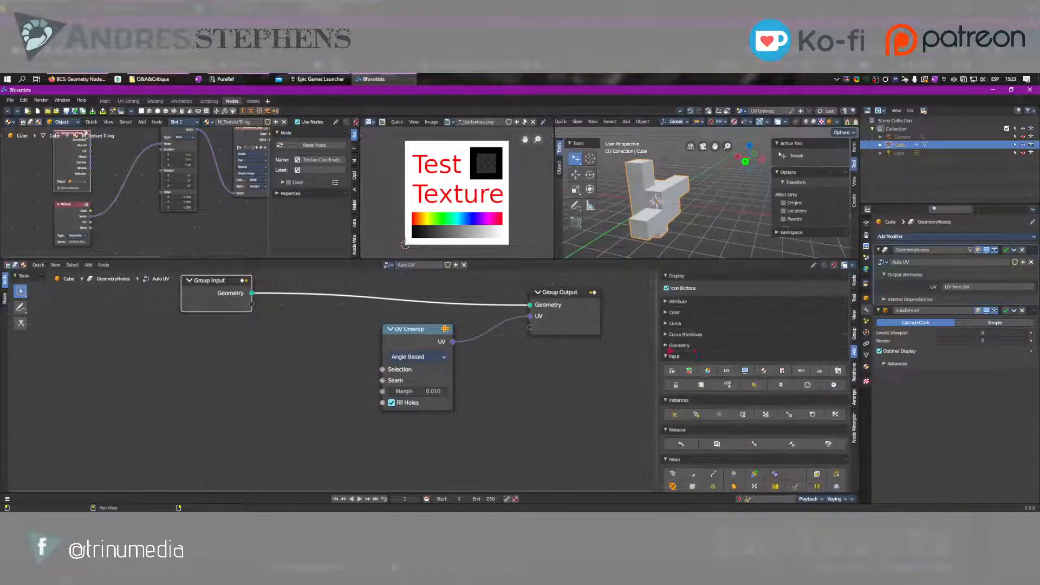
left_click_drag(669, 347, 668, 299)
middle_click_drag(665, 350, 718, 401, "ctrl")
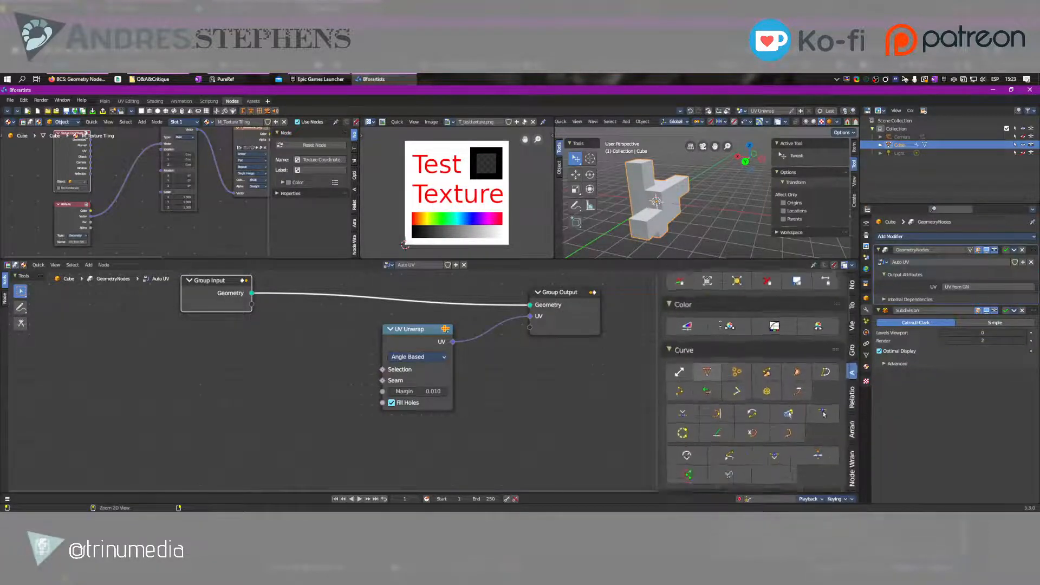
scroll(719, 400, "down", 20)
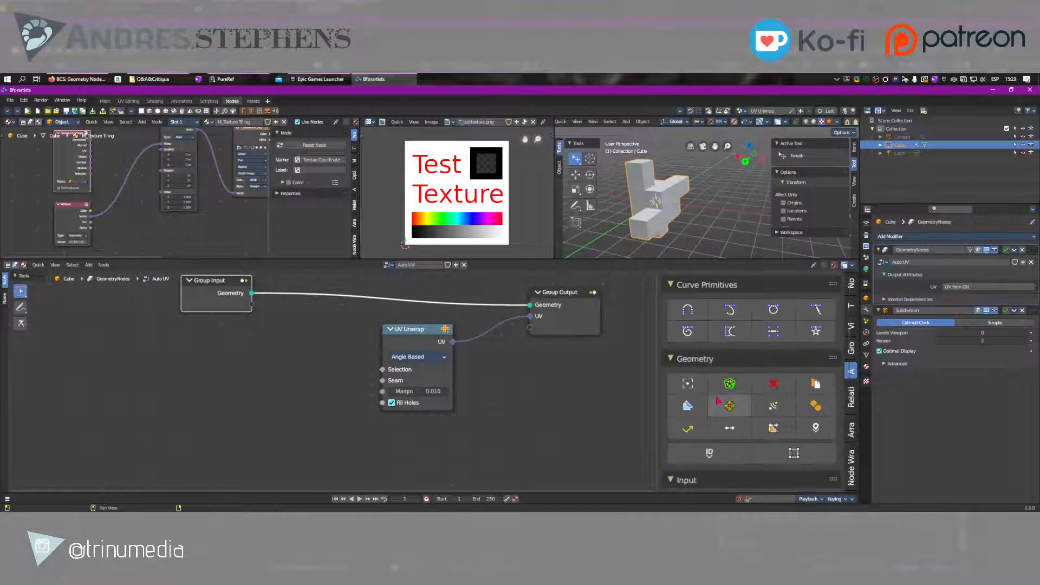
scroll(718, 401, "down", 10)
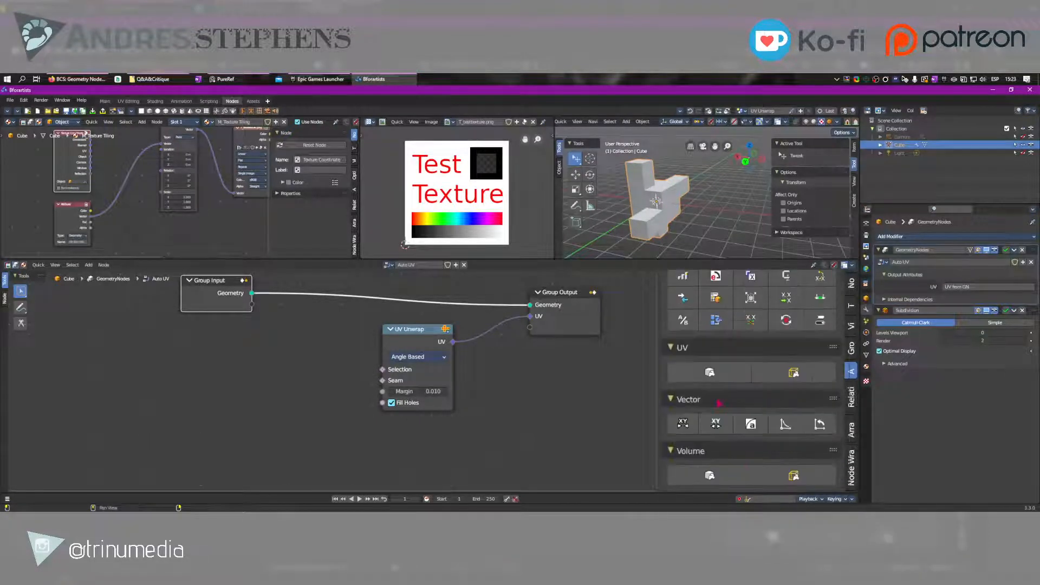
scroll(718, 402, "up", 20)
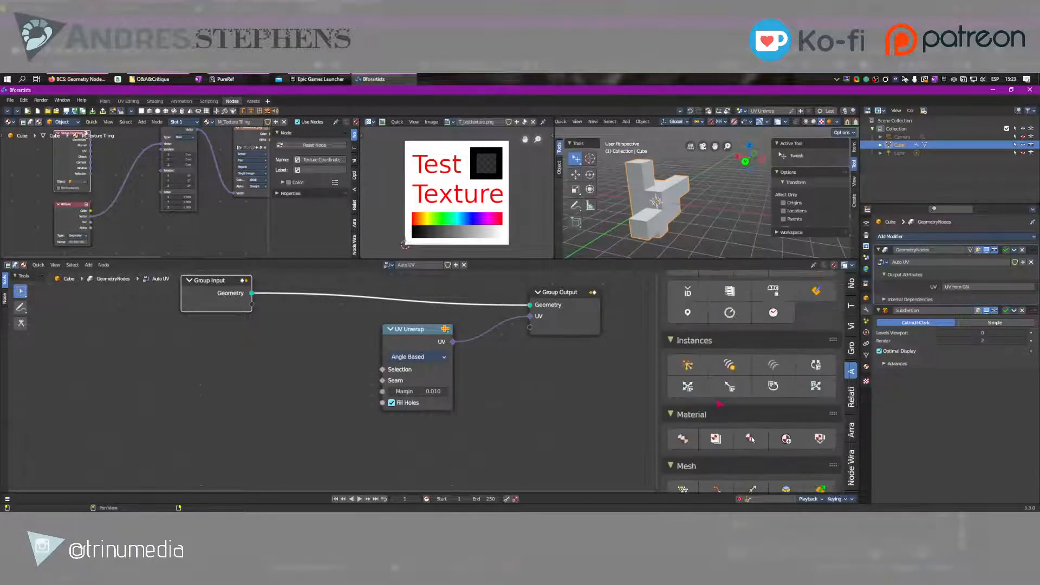
scroll(718, 404, "up", 8)
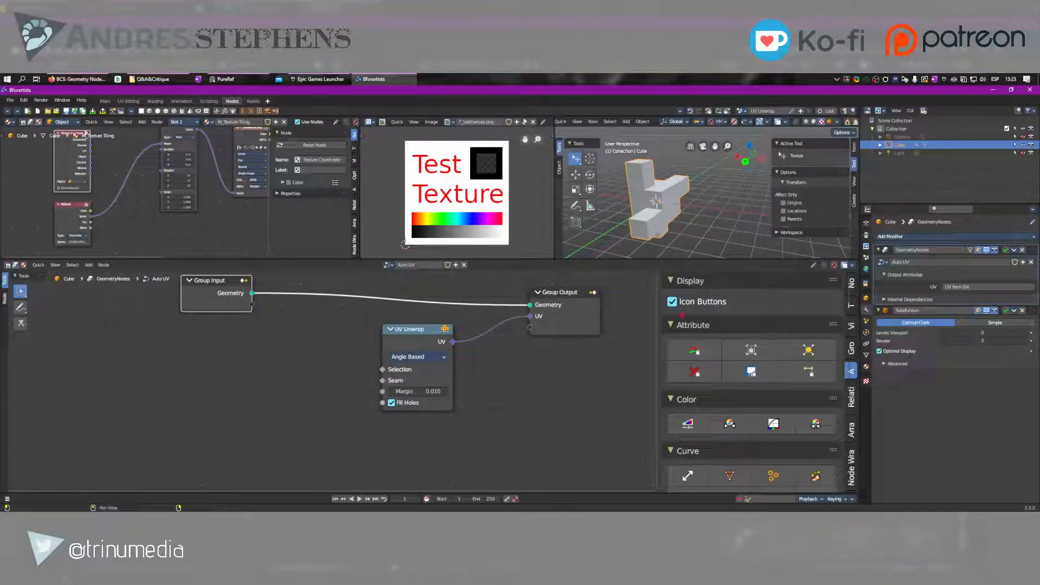
Turn off Icon Buttons and look through the node list with text labels from Curve to Input
left_click(673, 302)
scroll(751, 394, "down", 12)
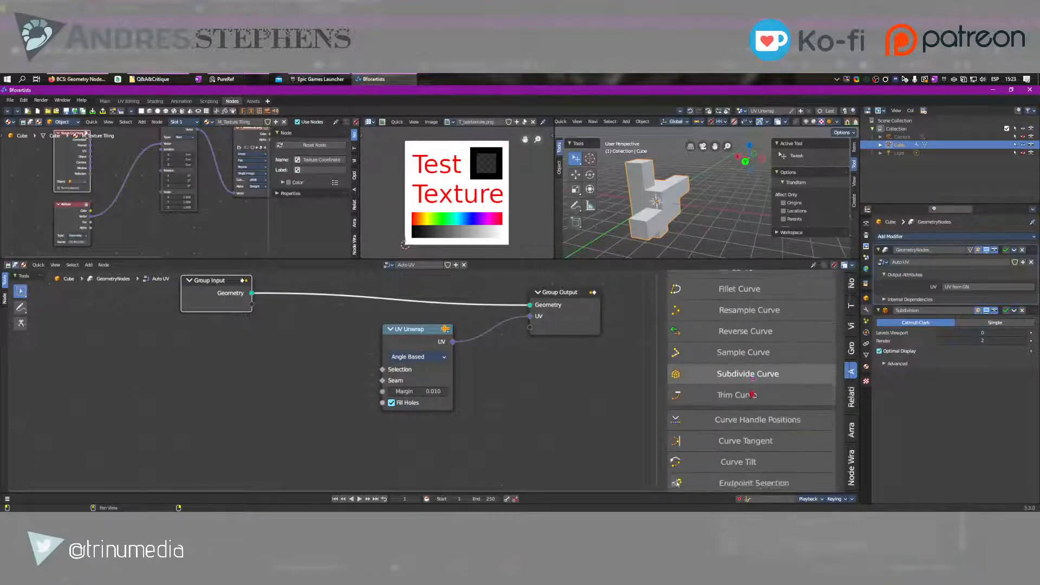
scroll(751, 393, "down", 20)
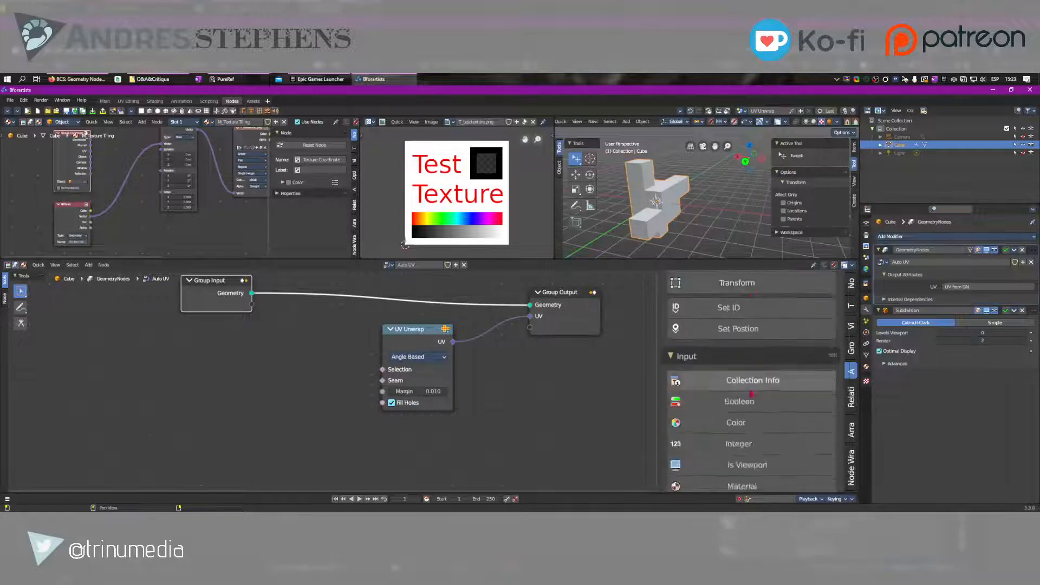
Maximize the geometry node editor and look through the remaining addable node categories from Input down to Volume
scroll(751, 394, "down", 15)
key("ctrl+space")
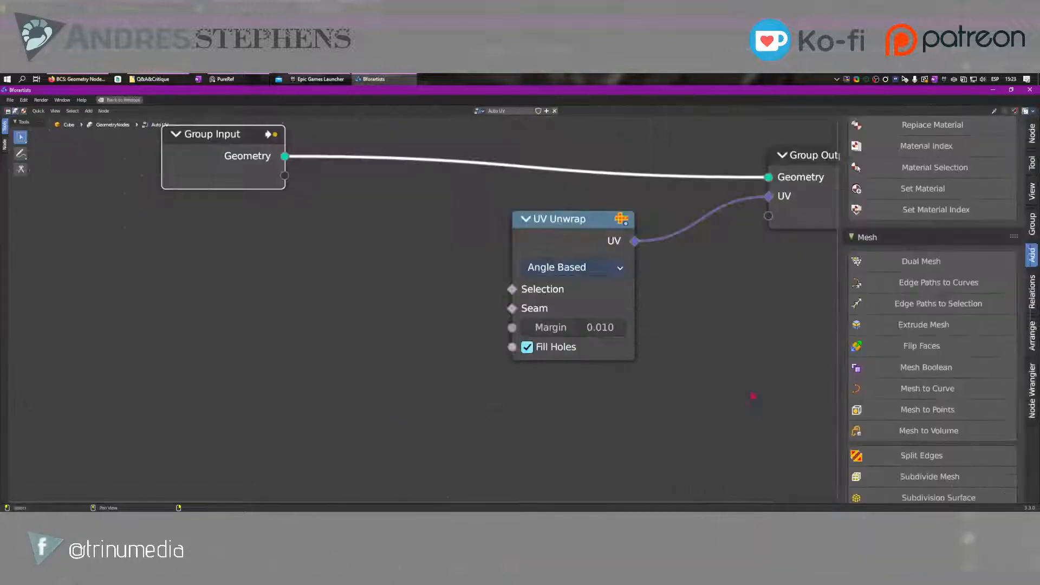
scroll(942, 320, "down", 20)
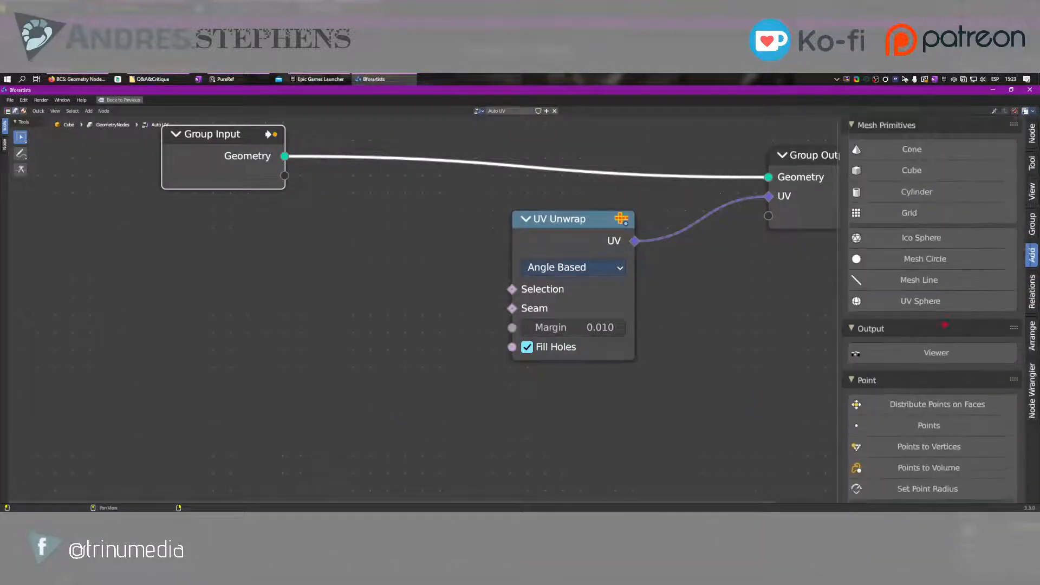
scroll(946, 326, "down", 20)
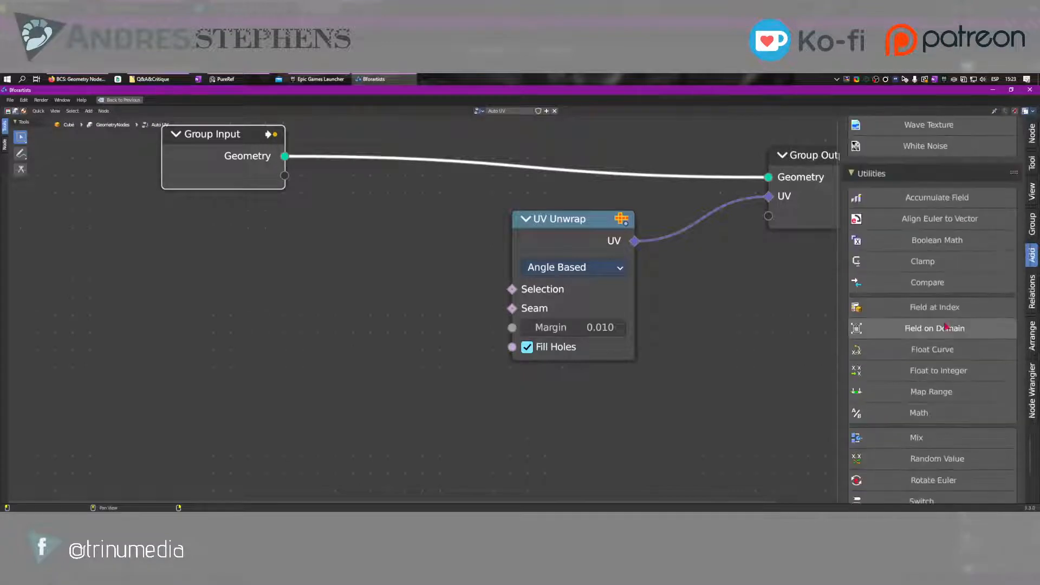
scroll(946, 326, "down", 5)
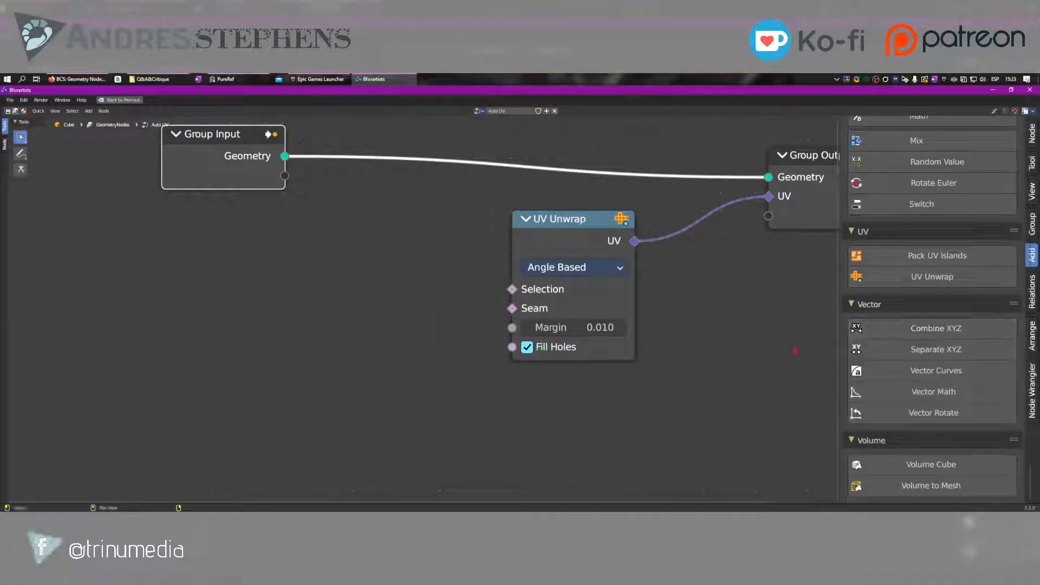
Narrow the node list while scanning it back up to Attribute, and return the node editor to the multi-editor layout
left_click_drag(841, 326, 902, 325)
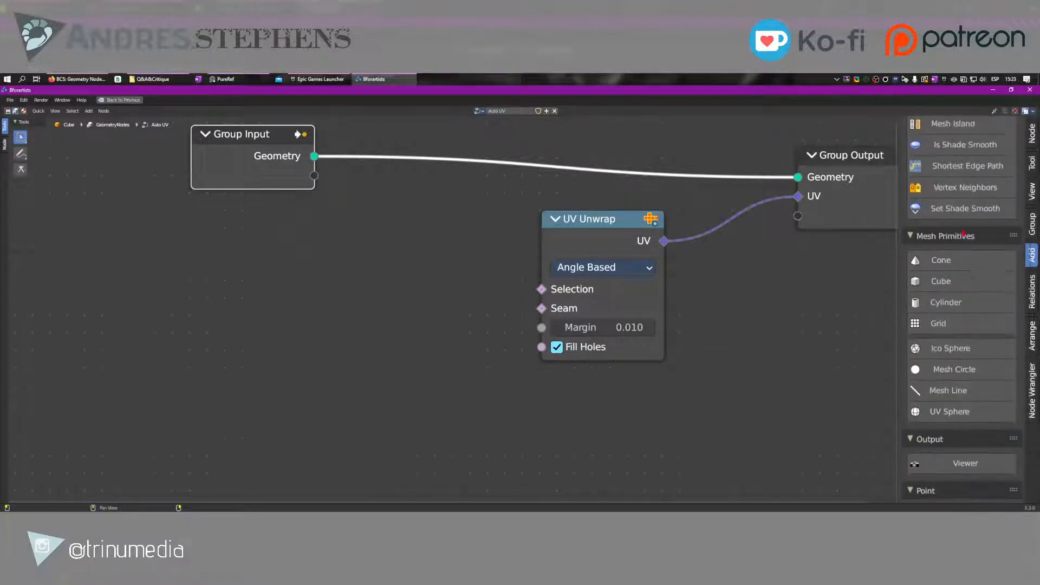
scroll(963, 233, "up", 10)
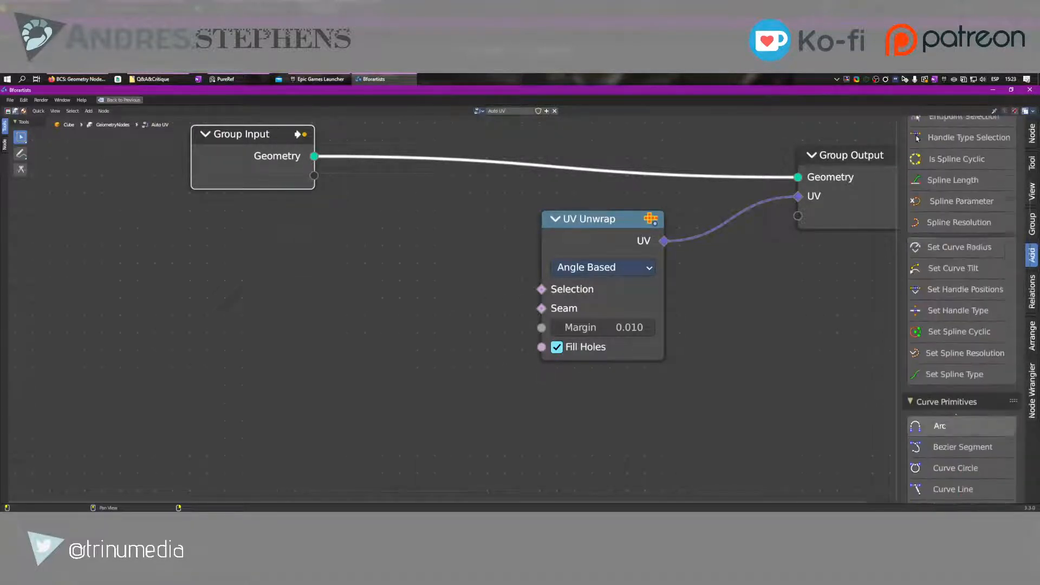
scroll(945, 229, "up", 10)
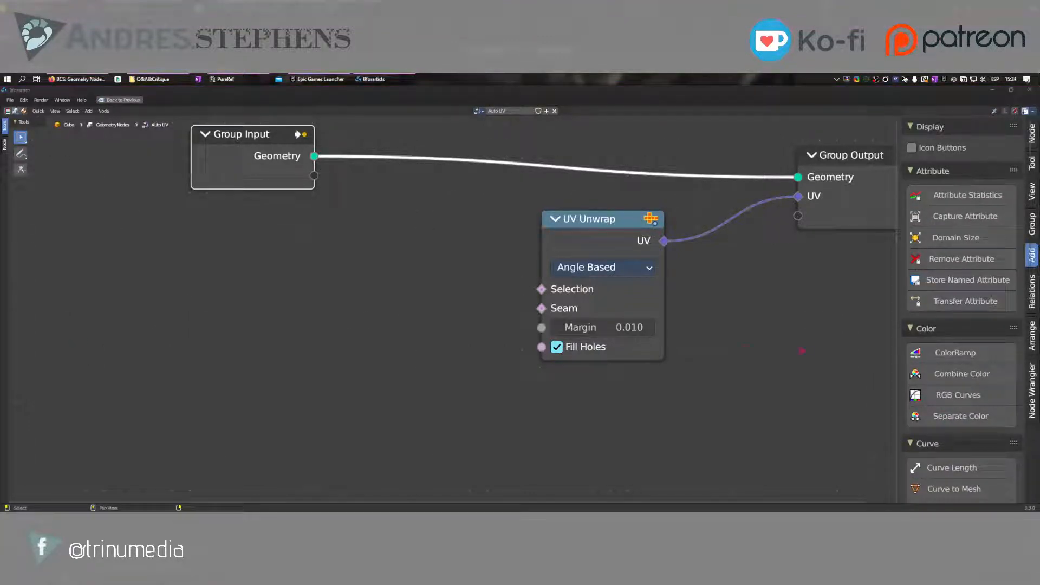
middle_click_drag(716, 329, 583, 424)
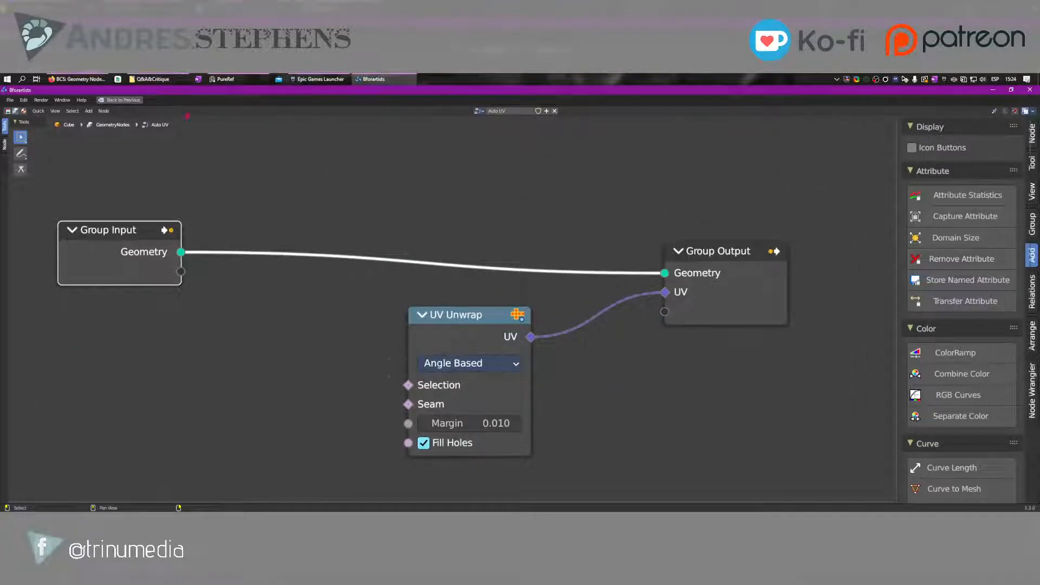
left_click(120, 100)
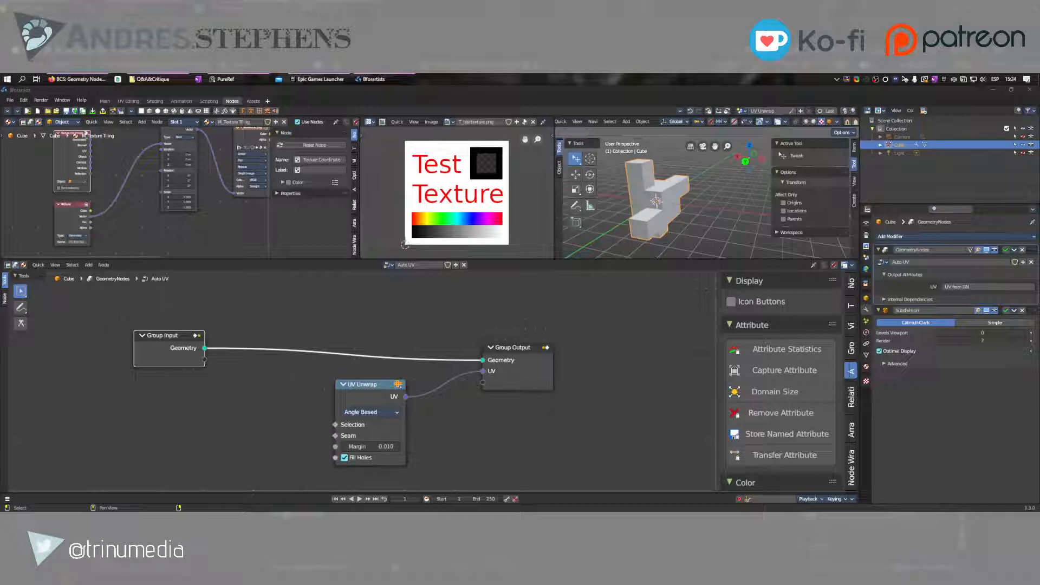
Place the UV Unwrap node below Group Input in the Auto UV tree and reposition the Mapping node in the shader editor
middle_click_drag(538, 418, 575, 414)
left_click_drag(204, 354, 309, 329)
left_click_drag(401, 386, 293, 424)
left_click_drag(292, 327, 239, 329)
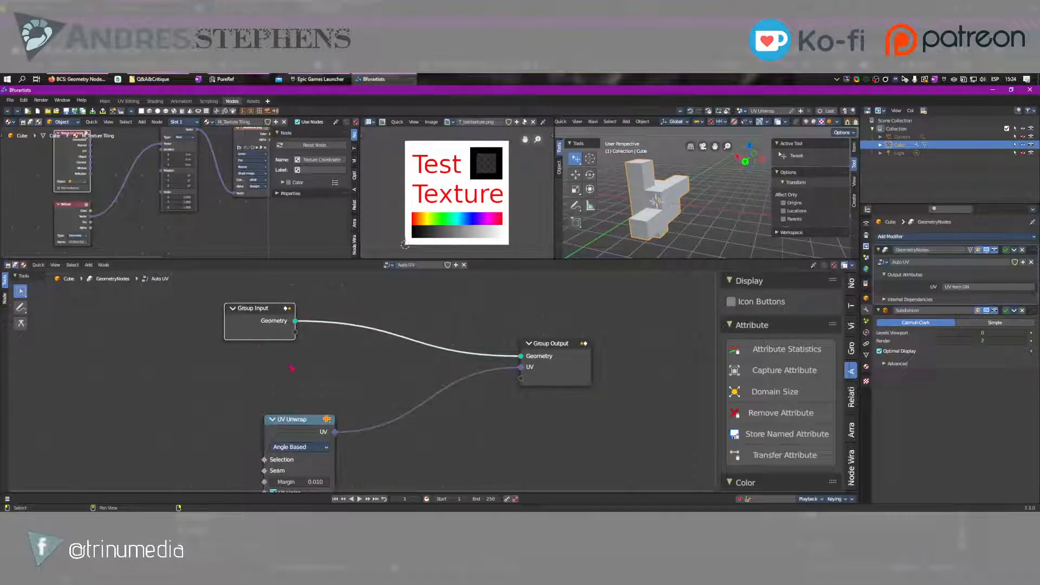
scroll(293, 364, "down", 3)
left_click_drag(314, 419, 289, 418)
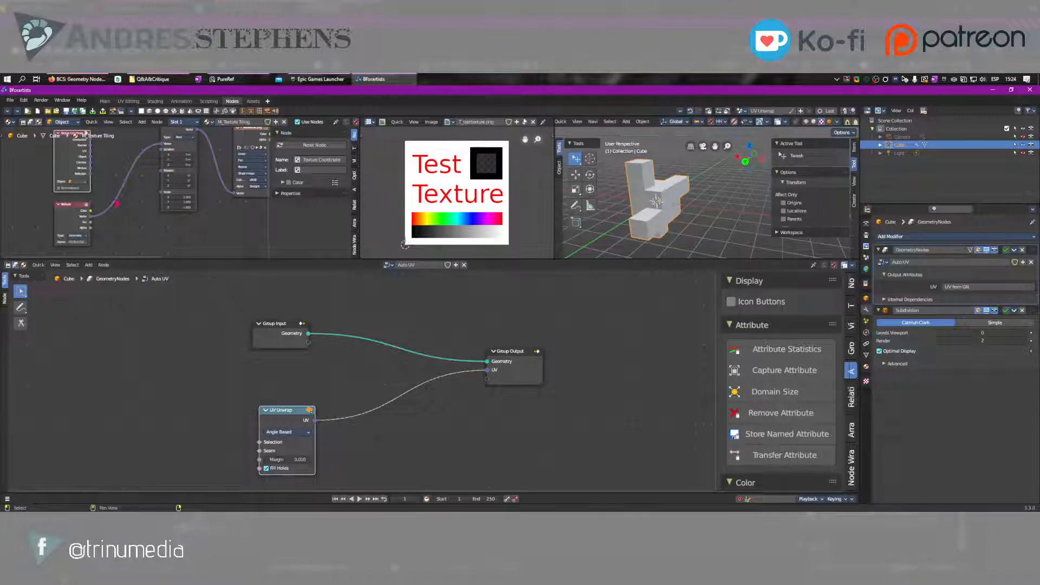
scroll(141, 195, "down", 3)
left_click_drag(181, 193, 170, 217)
Move the Group Input and UV Unwrap nodes farther from Group Output, with UV Unwrap below Group Input, and clear the selection
left_click_drag(276, 339, 211, 328)
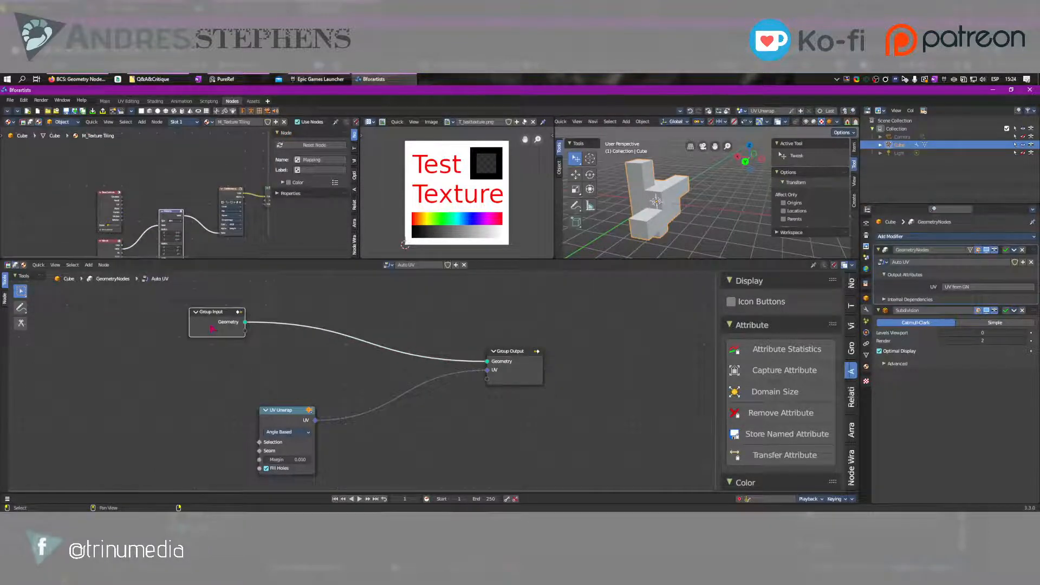
left_click_drag(272, 416, 193, 423)
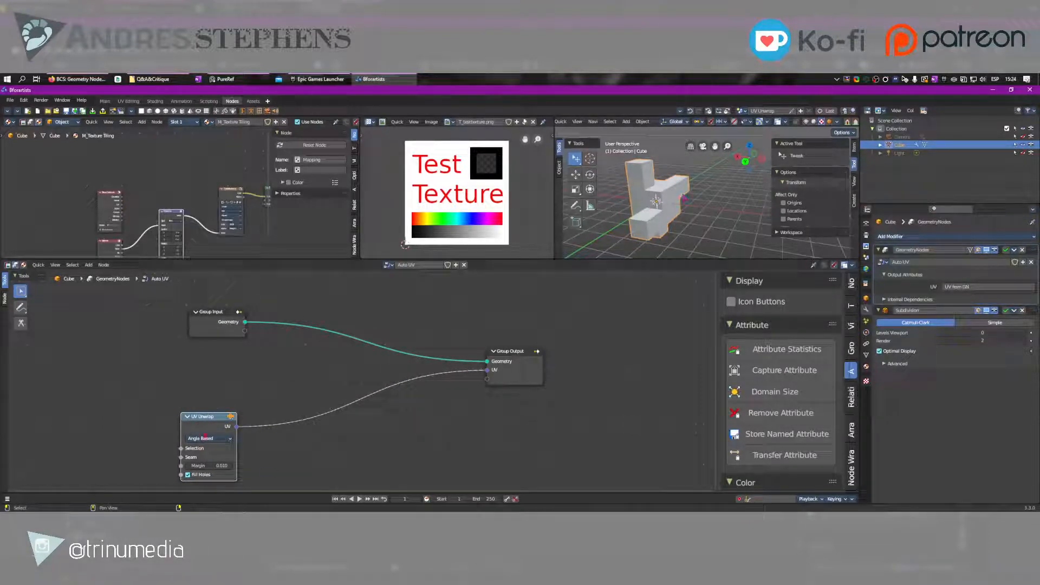
left_click_drag(206, 426, 243, 403)
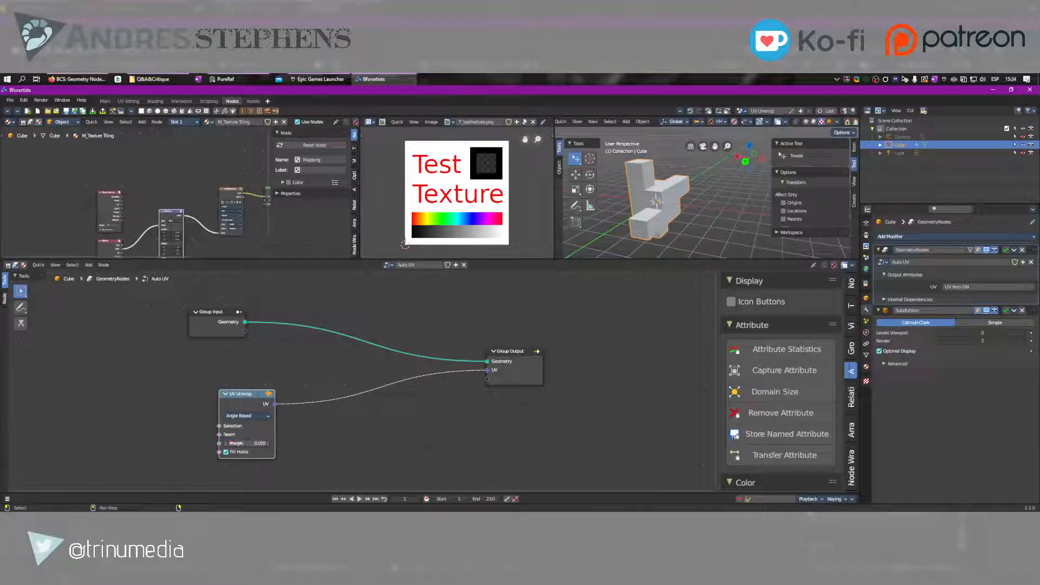
left_click(226, 452)
left_click(313, 353)
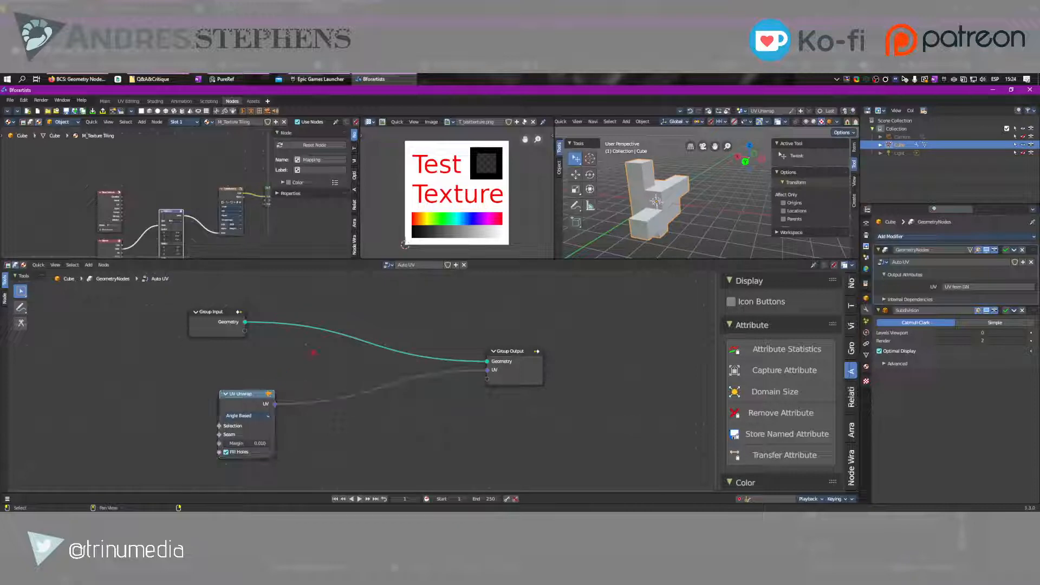
middle_click_drag(414, 402, 462, 400)
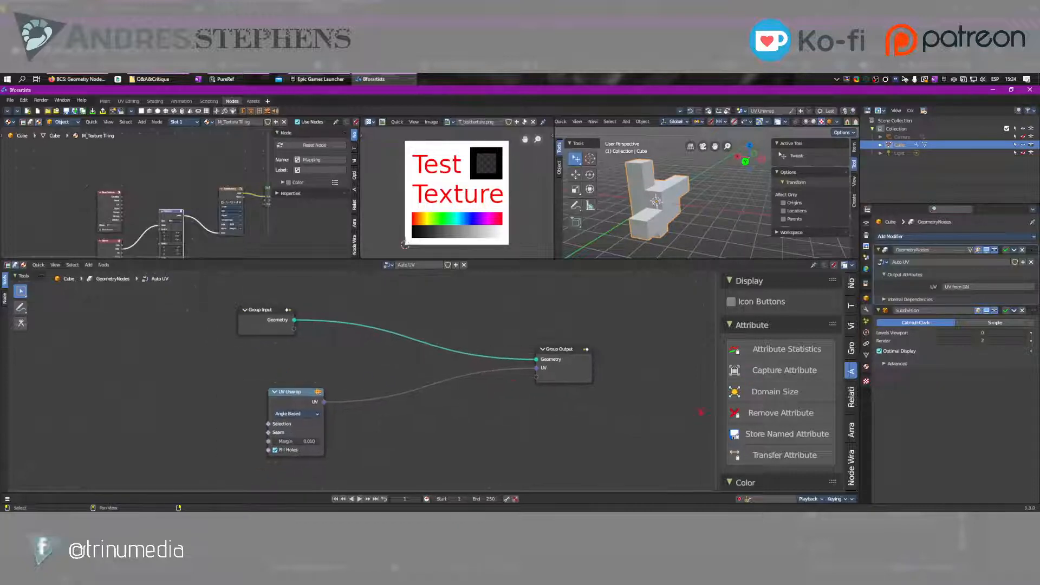
Bring up the list for adding nodes in the geometry node editor, look at its Attribute nodes and dismiss it
key("shift+a")
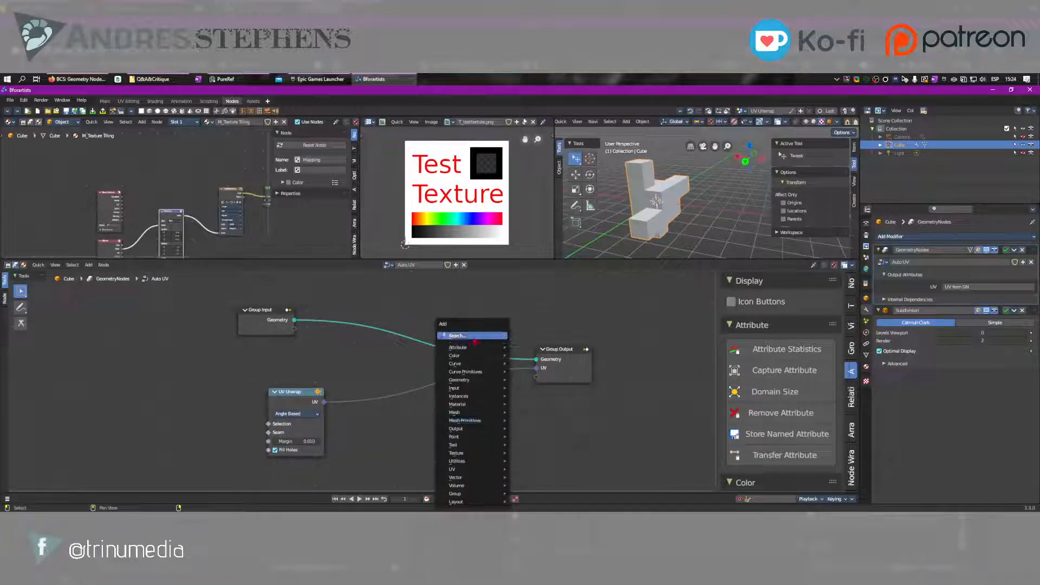
right_click(463, 334)
key("Escape")
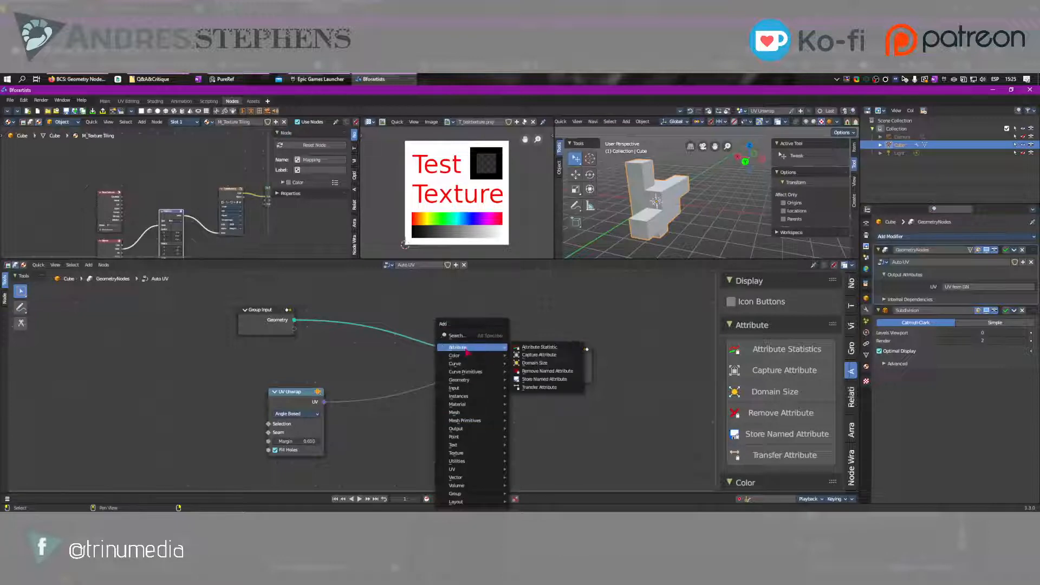
key("shift+a")
key("s")
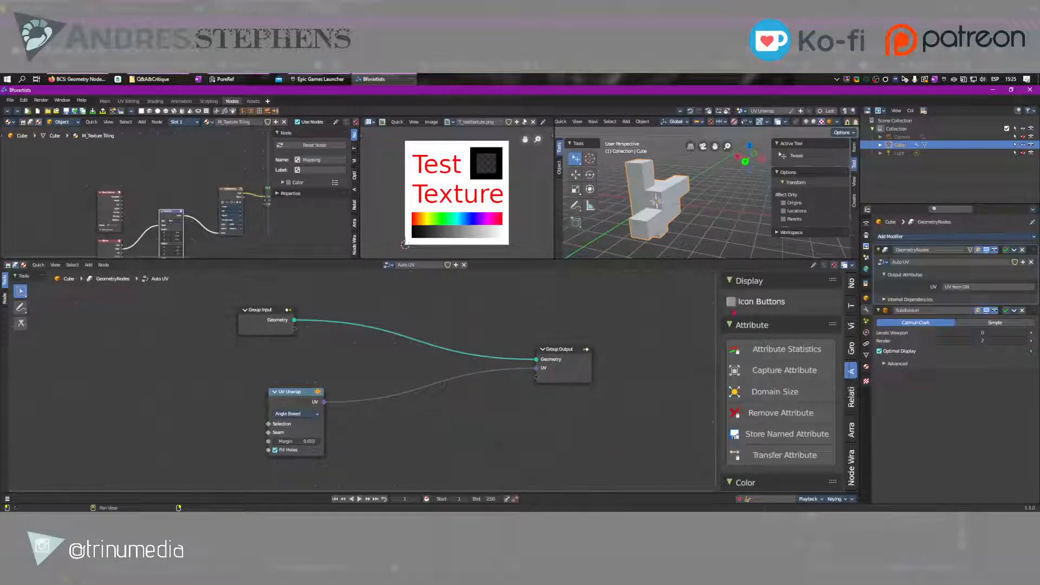
Turn on Icon Buttons for the node list and collapse its categories from Attribute through Vector
left_click(731, 301)
left_click_drag(731, 325, 737, 439)
scroll(737, 434, "down", 5)
left_click_drag(731, 370, 730, 515)
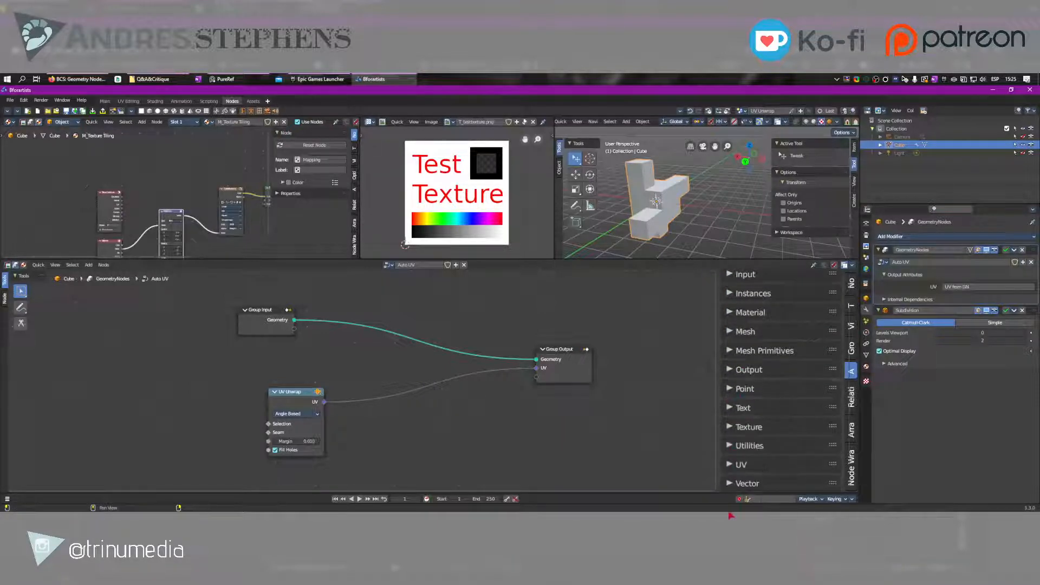
scroll(733, 403, "up", 7)
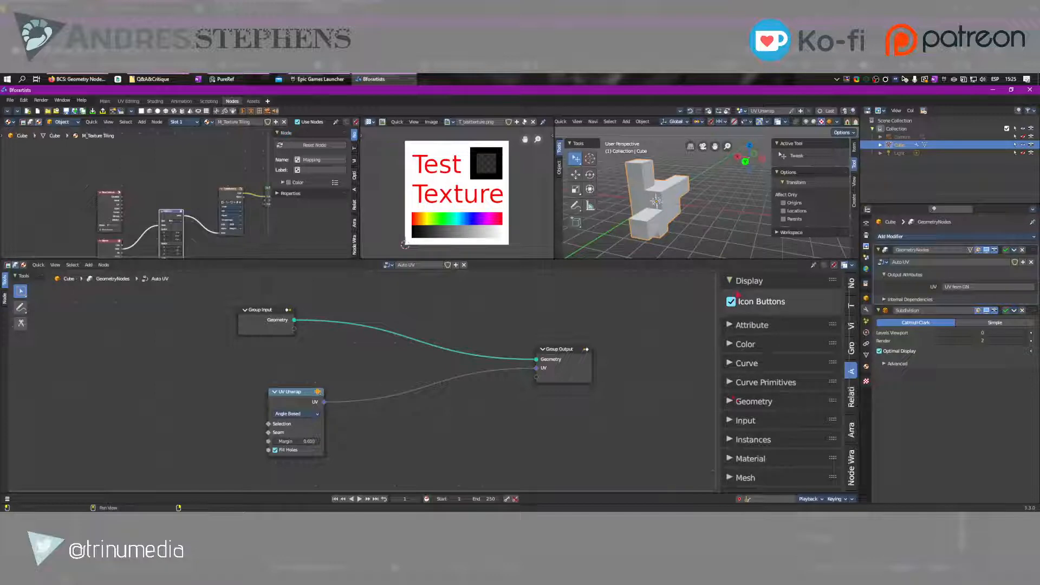
Expand the Geometry category to look at its icon buttons and collapse it again
left_click(733, 403)
scroll(735, 379, "down", 4)
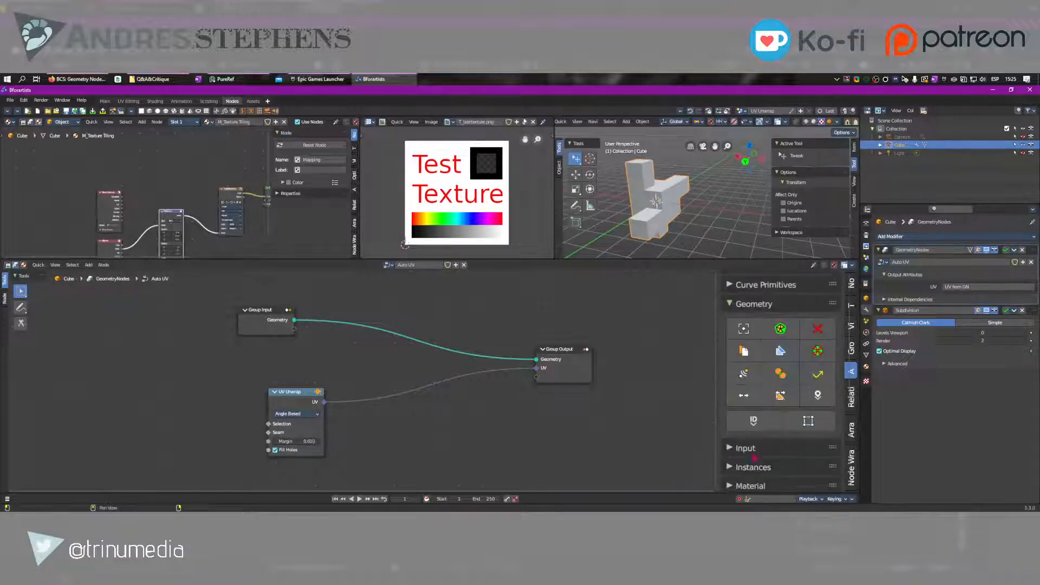
left_click(736, 307)
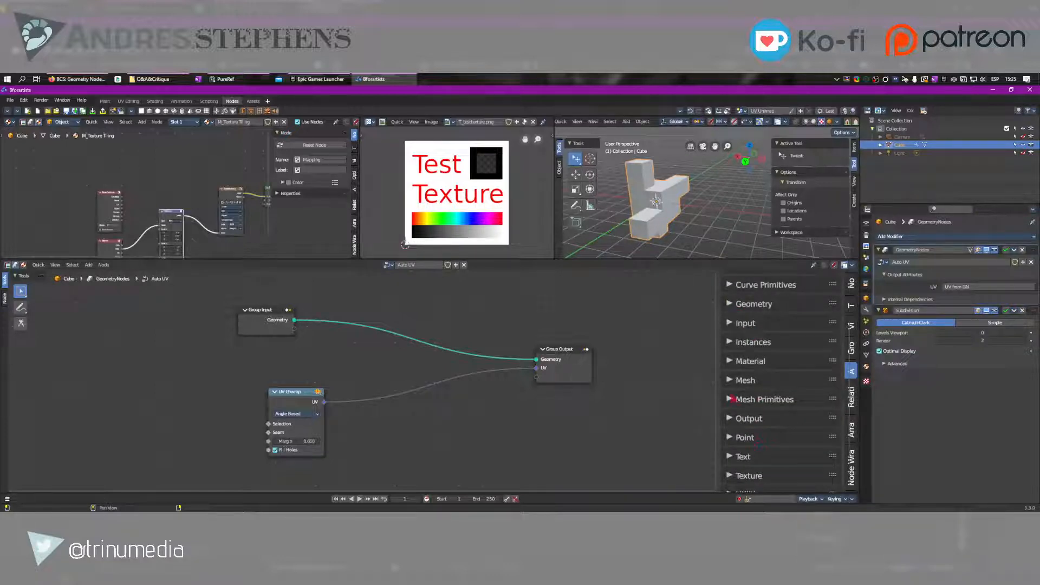
Expand the Mesh Primitives category and add a Cylinder node below the UV Unwrap link
left_click(732, 399)
scroll(732, 399, "down", 3)
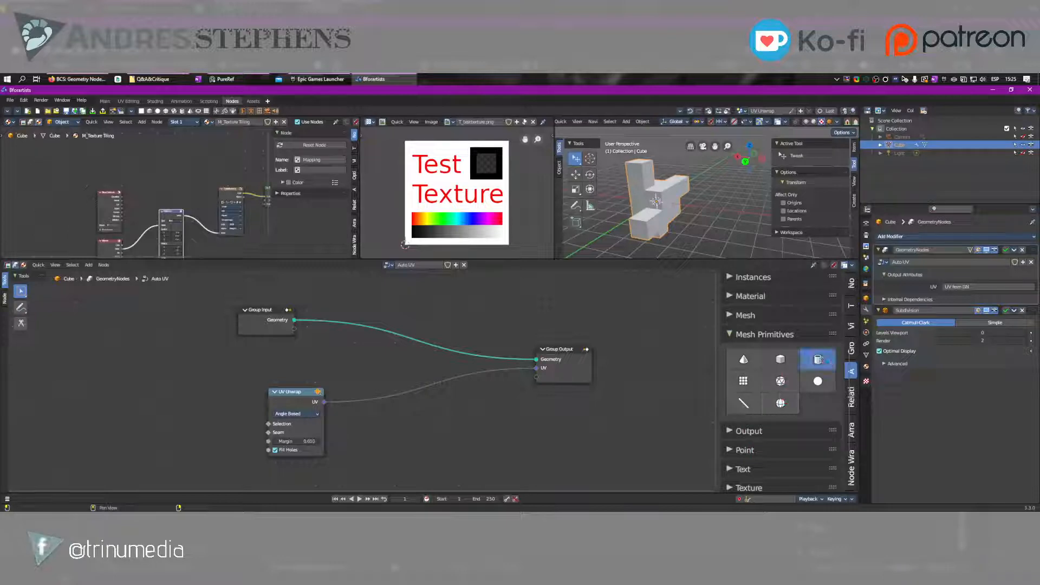
left_click(818, 359)
left_click(465, 401)
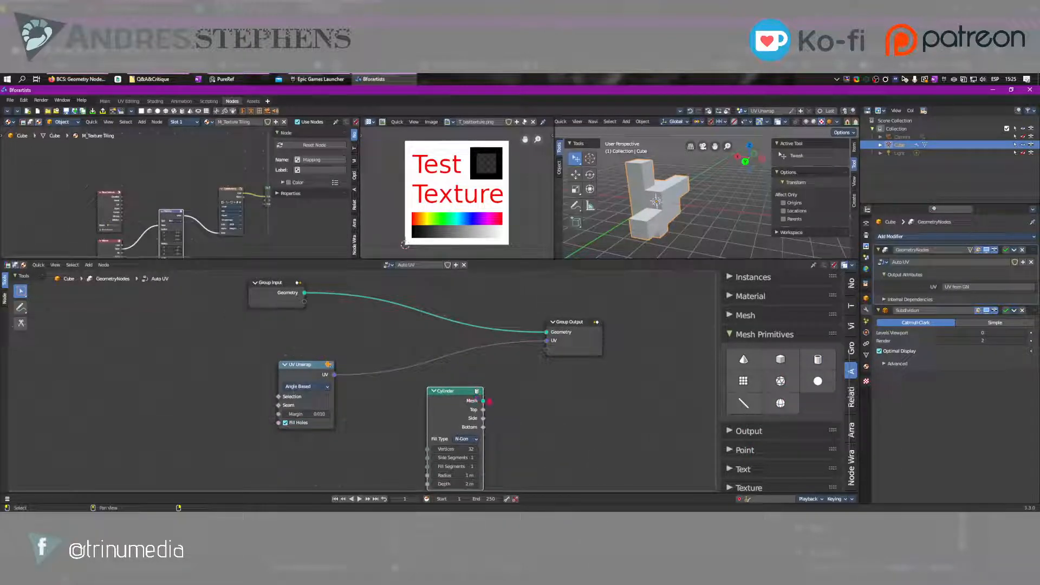
Connect the Cylinder's Mesh output to Group Output's Geometry input and place the Cylinder node between UV Unwrap and Group Output
left_click_drag(483, 401, 546, 332)
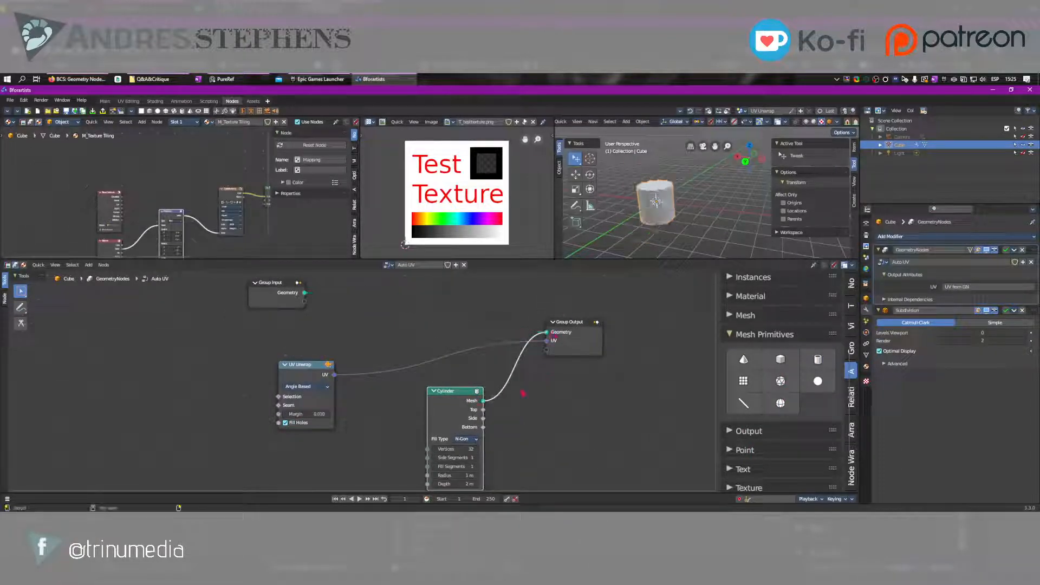
left_click_drag(460, 397, 420, 308)
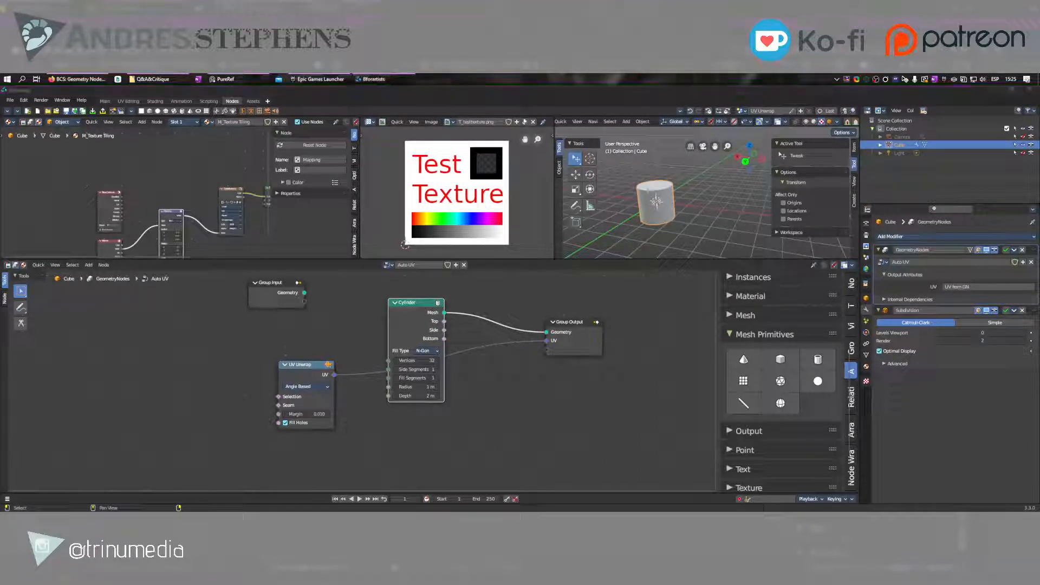
left_click(671, 308)
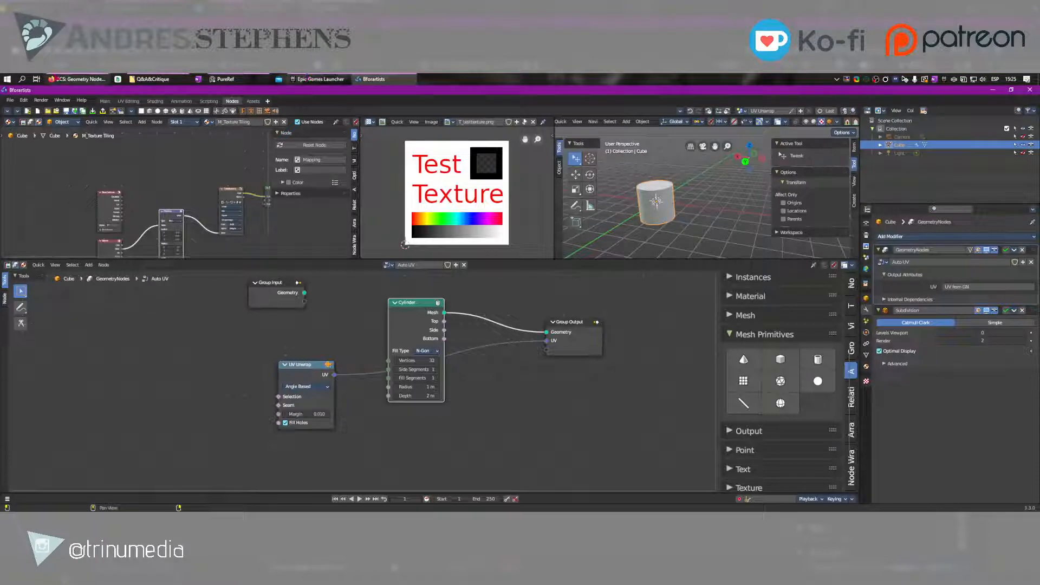
Switch to the web browser, show the erindale.xyz portfolio site and look through its rendered artwork
left_click(79, 79)
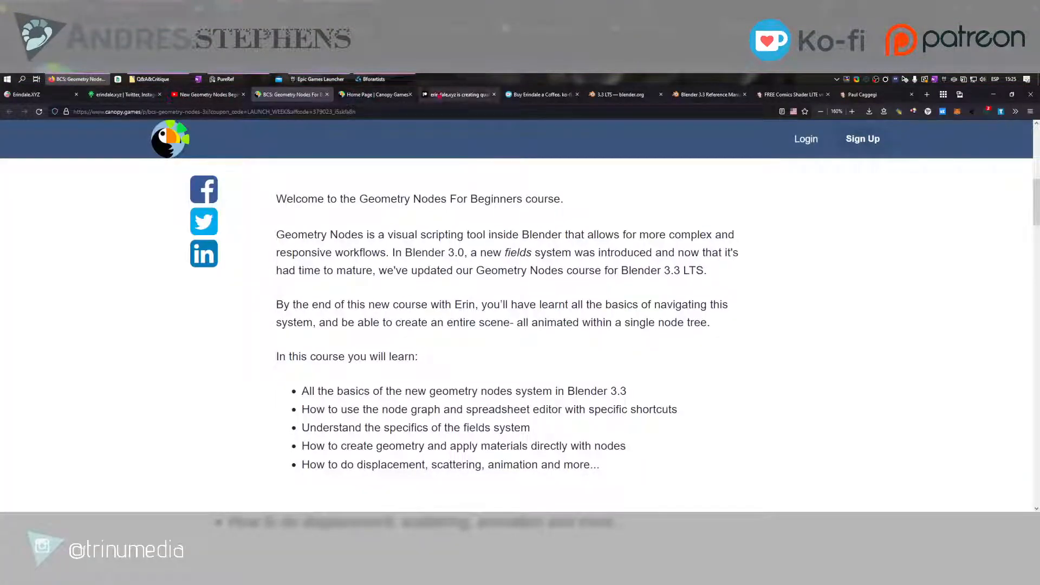
left_click(26, 95)
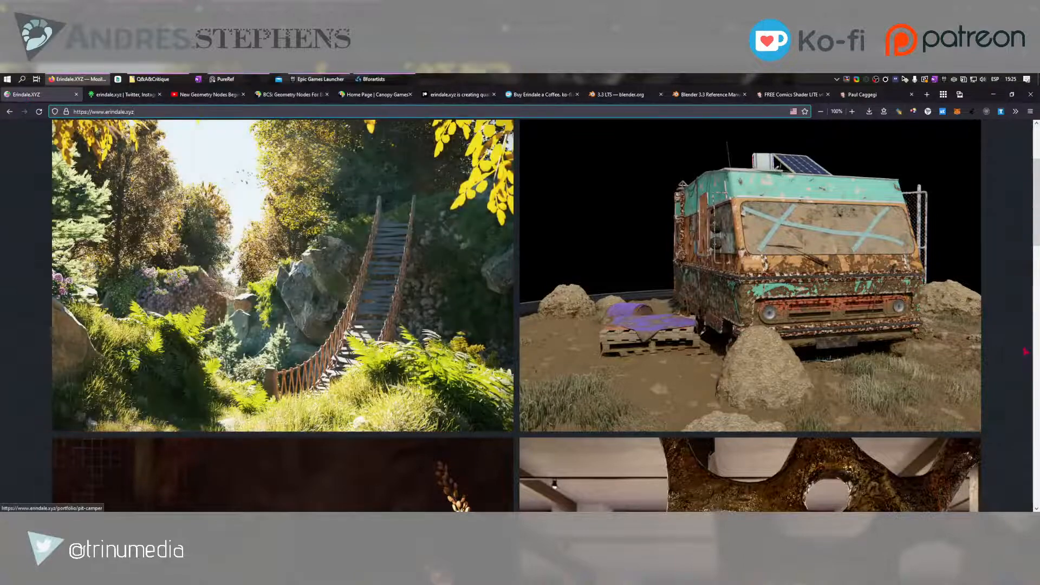
scroll(1020, 351, "down", 4)
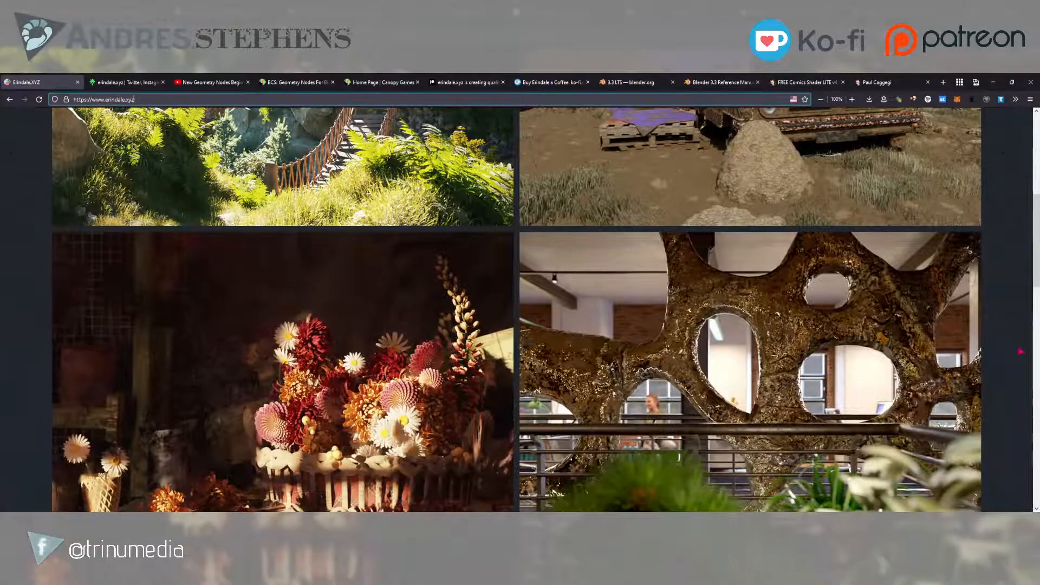
scroll(1021, 352, "down", 3)
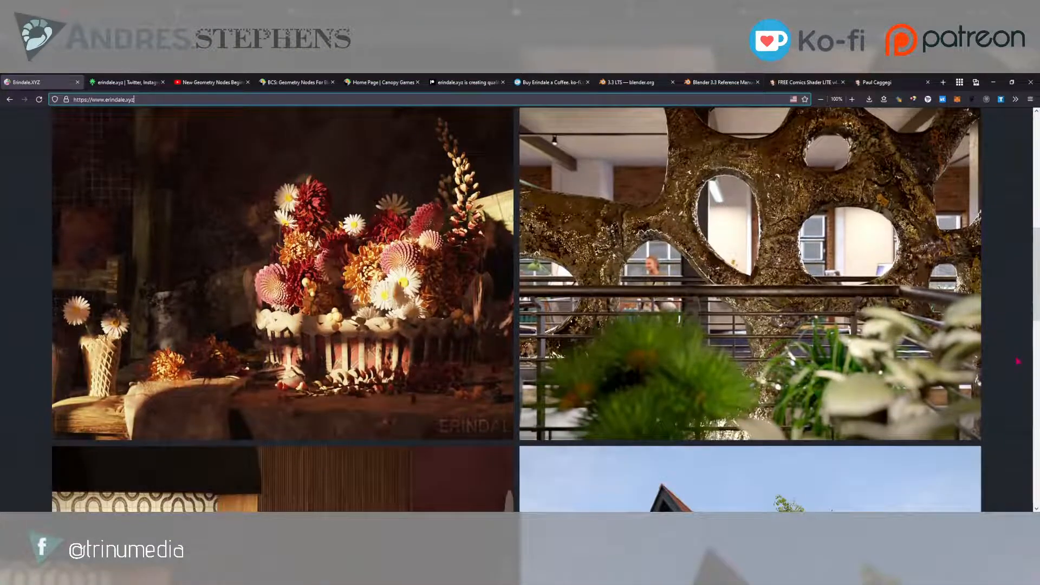
scroll(1020, 351, "down", 3)
scroll(1018, 361, "down", 3)
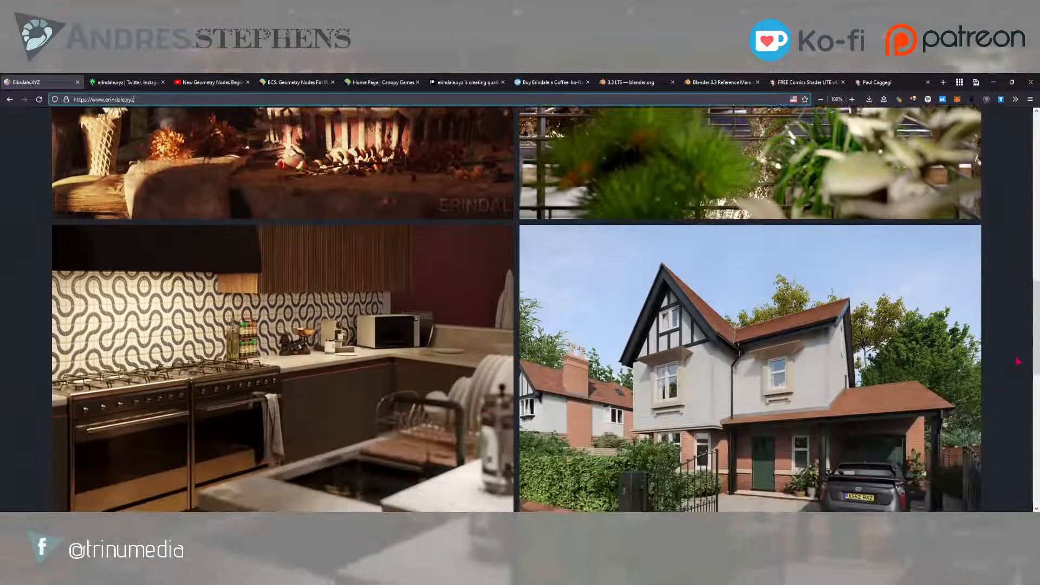
scroll(1018, 361, "up", 6)
scroll(1017, 361, "up", 4)
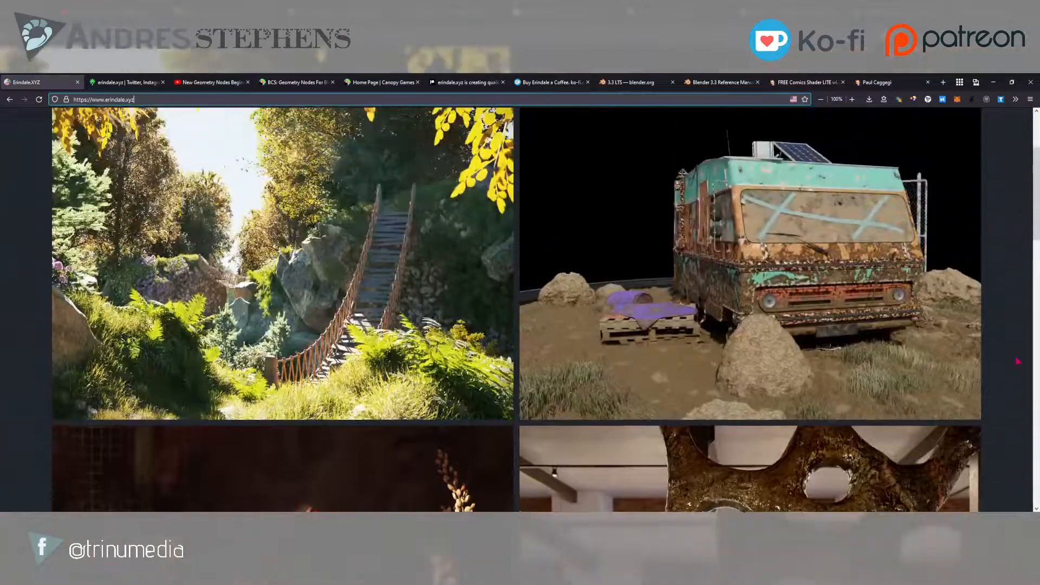
scroll(1017, 362, "down", 1)
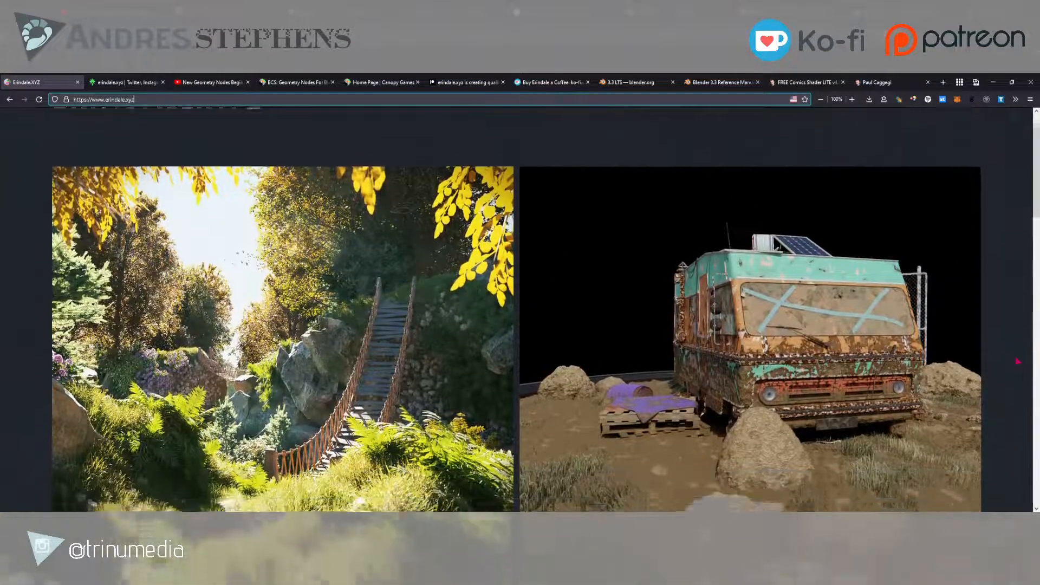
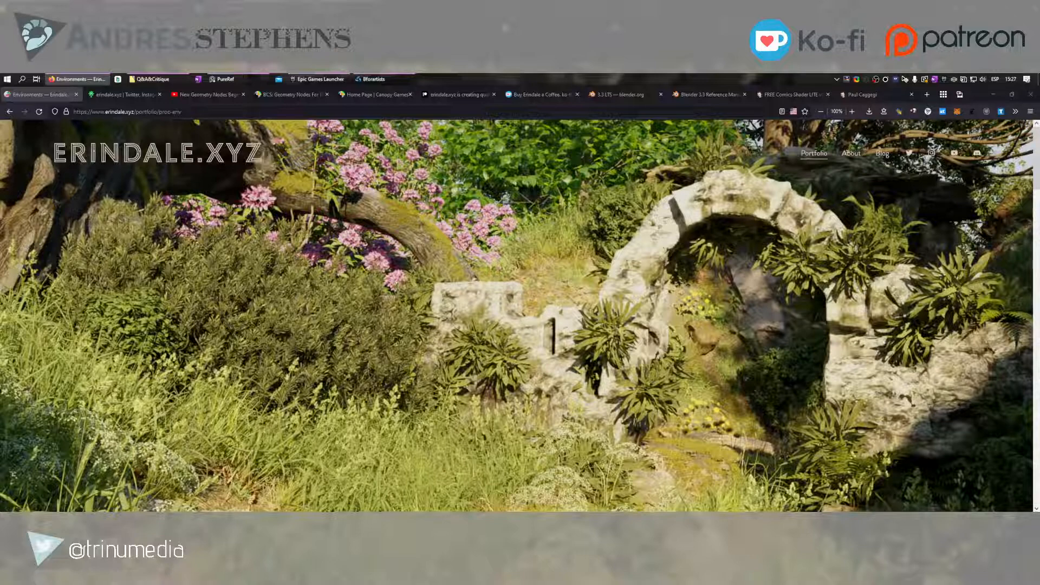
Look at the portfolio's Environments page and bring up the Procedural UV Unwrapping section of the Blender 3.3 LTS release notes
scroll(520, 314, "down", 3)
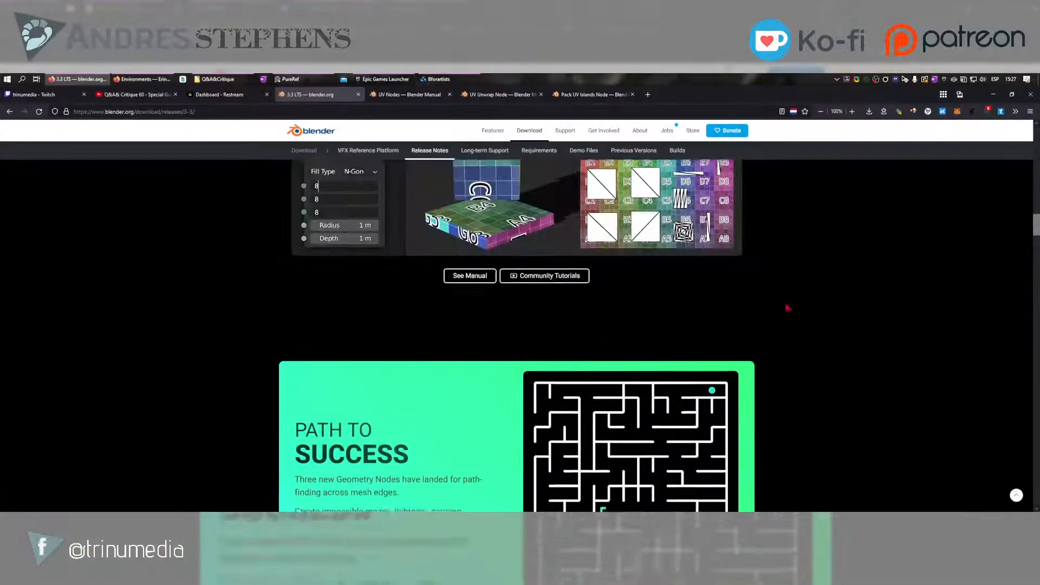
scroll(780, 306, "up", 3)
scroll(768, 306, "up", 2)
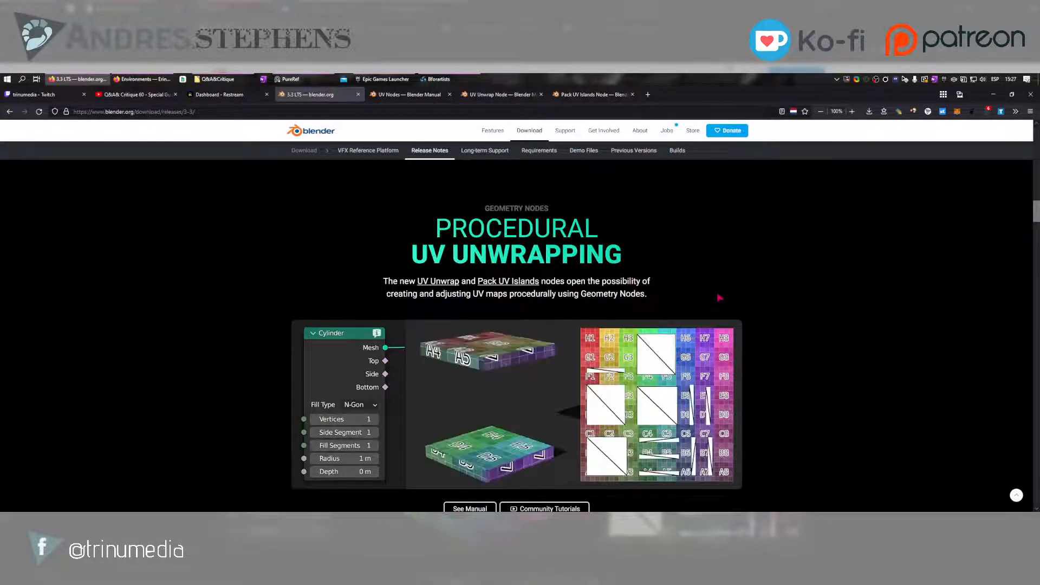
scroll(720, 298, "down", 1)
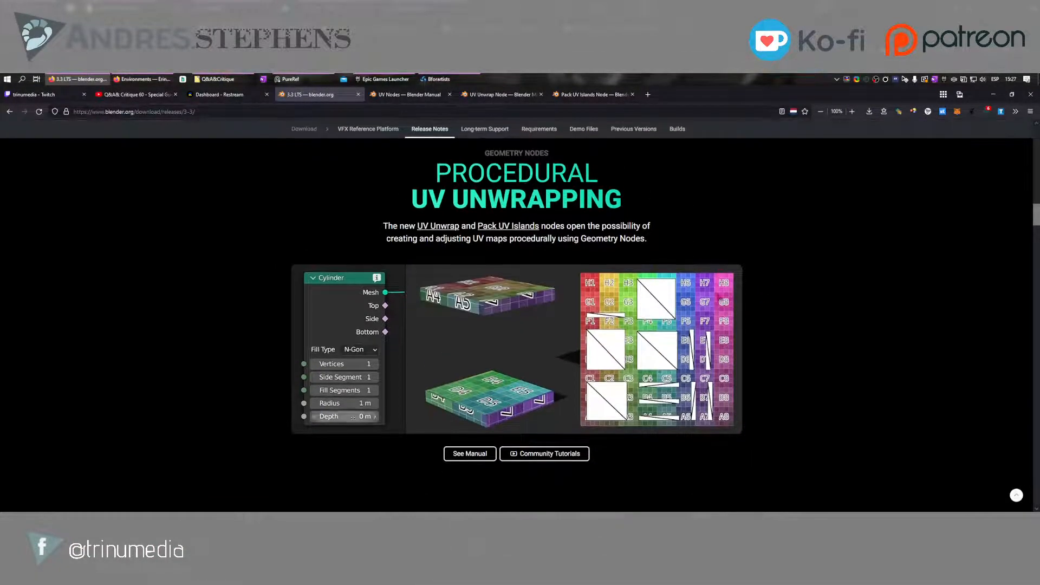
Open the UV unwrapping Community Tutorials link in a new tab and detach that tab into a separate window on another screen
right_click(547, 456)
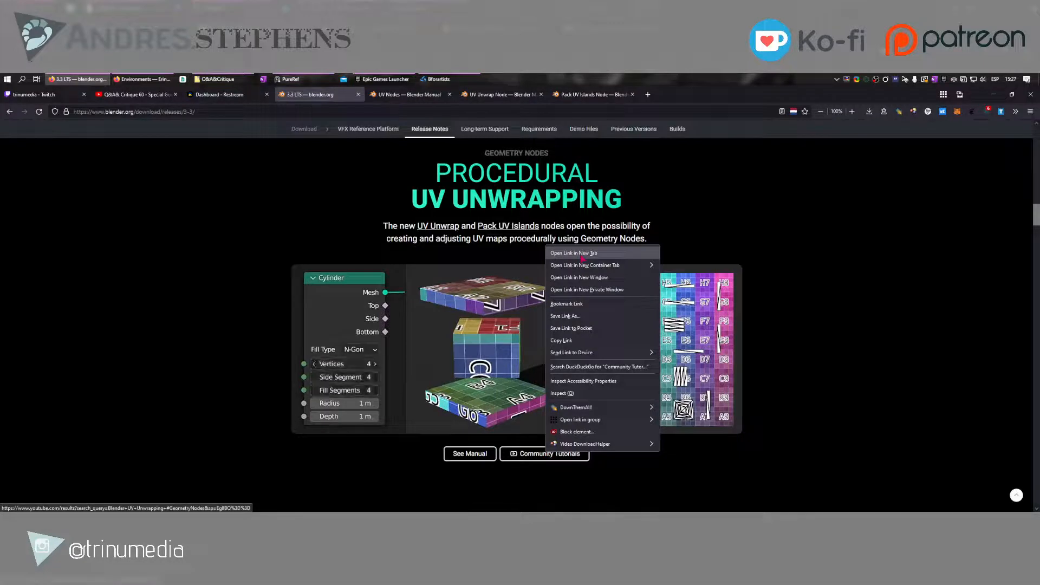
left_click(579, 253)
left_click(410, 94)
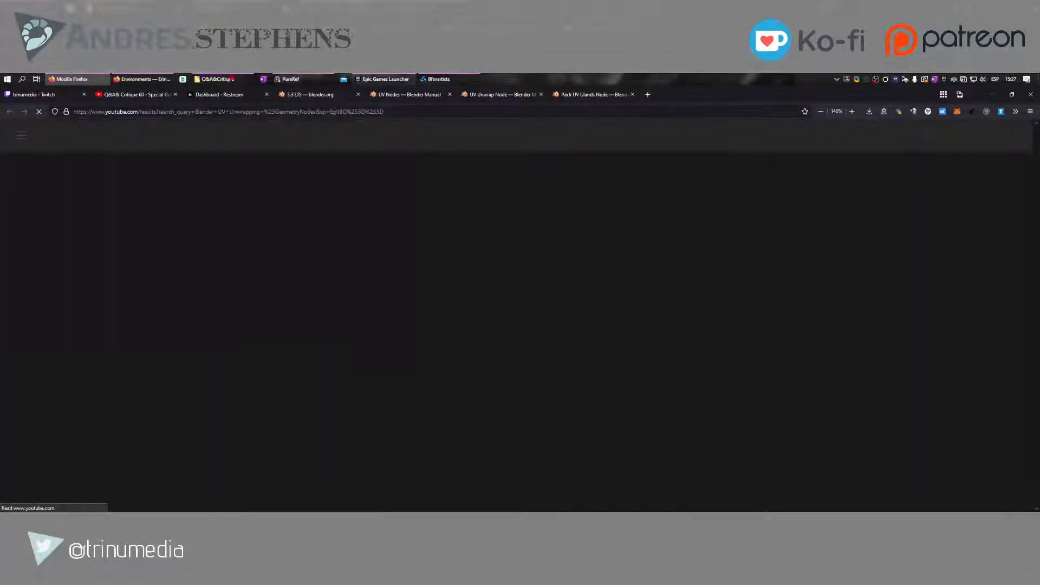
left_click_drag(232, 79, 488, 112)
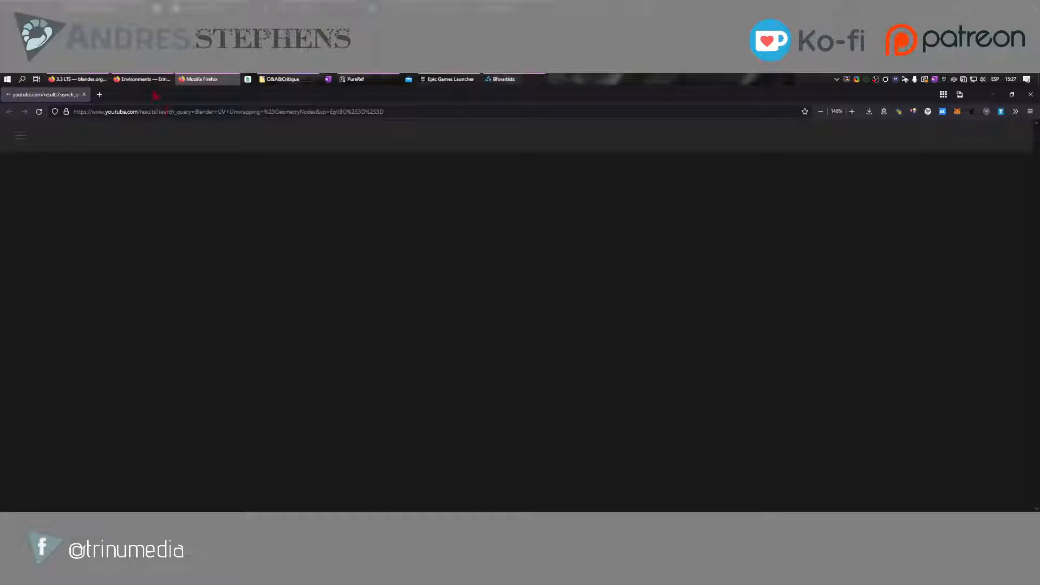
left_click_drag(155, 95, 0, 305)
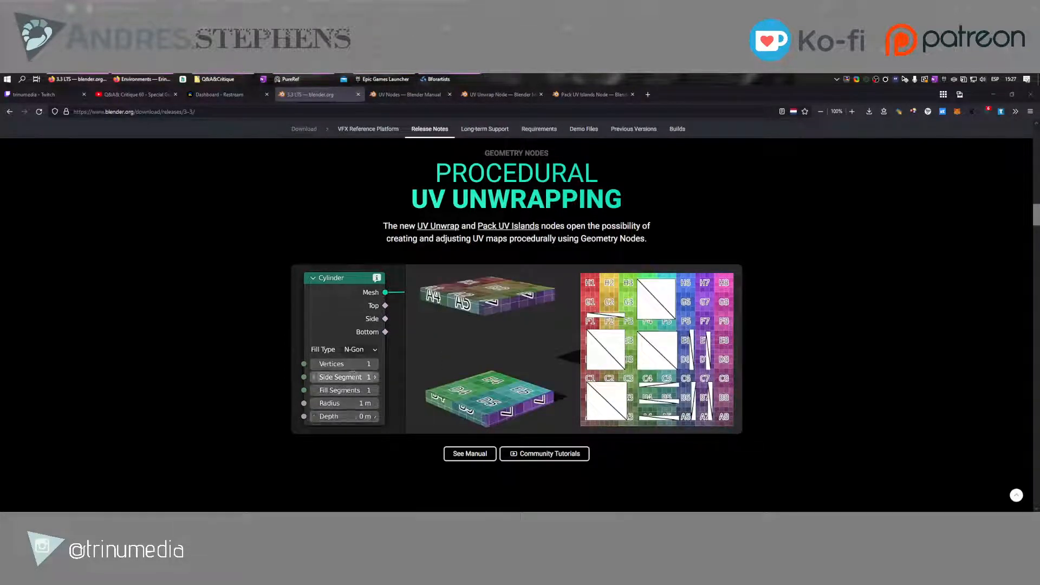
Look through the release notes' Path to Success section with its edge path nodes, down to the Plus These New Nodes and Goodies section
scroll(790, 283, "down", 5)
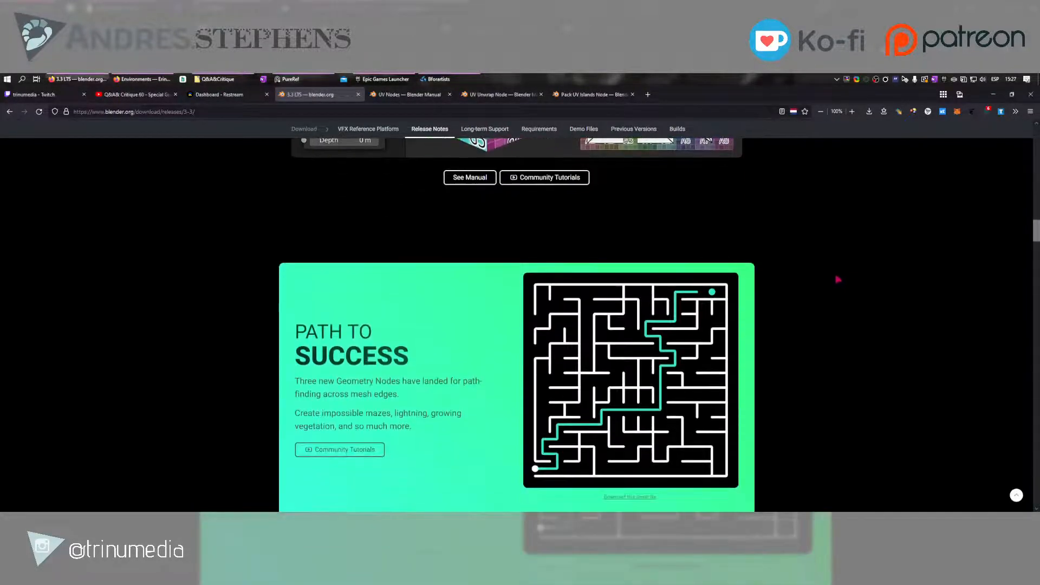
scroll(838, 279, "down", 2)
scroll(815, 263, "down", 3)
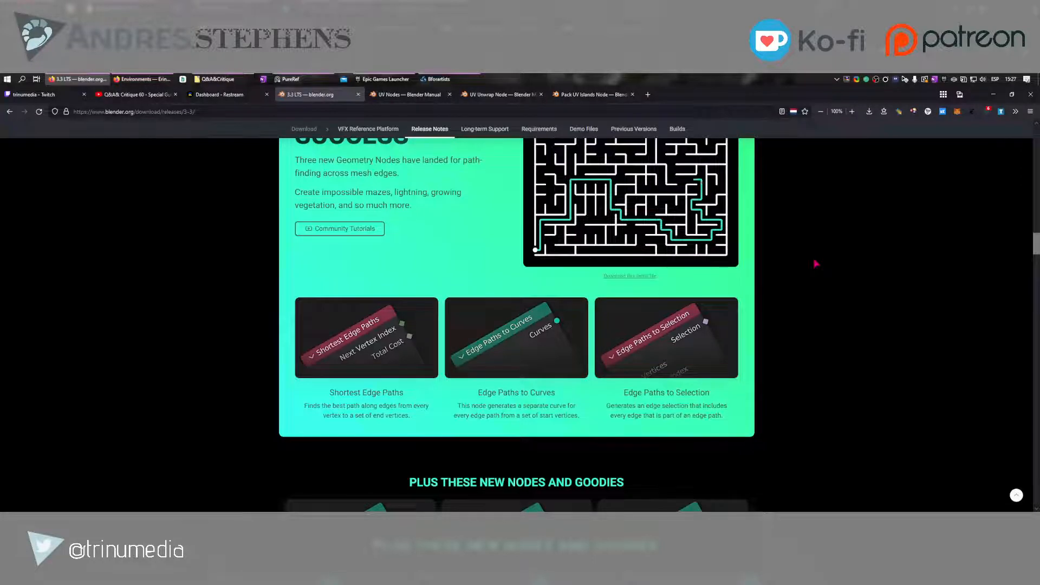
scroll(816, 263, "down", 1)
scroll(815, 263, "down", 2)
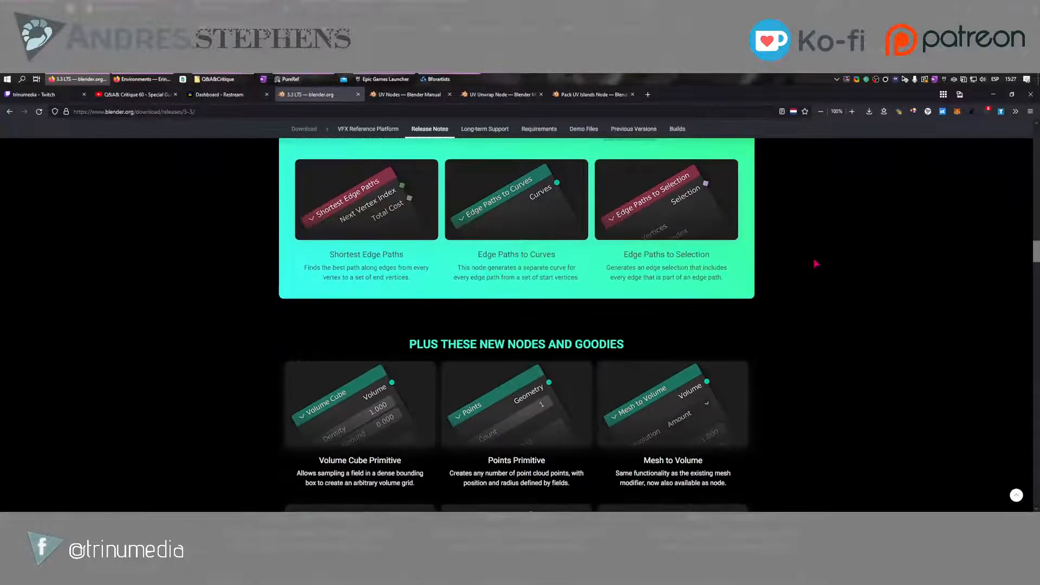
scroll(816, 263, "down", 2)
scroll(815, 264, "down", 1)
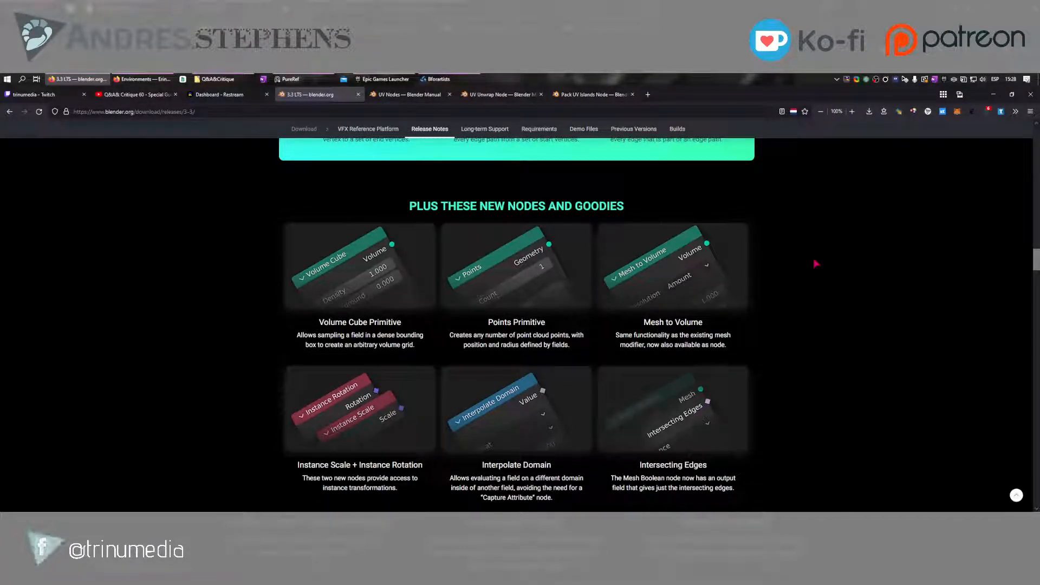
scroll(807, 297, "down", 1)
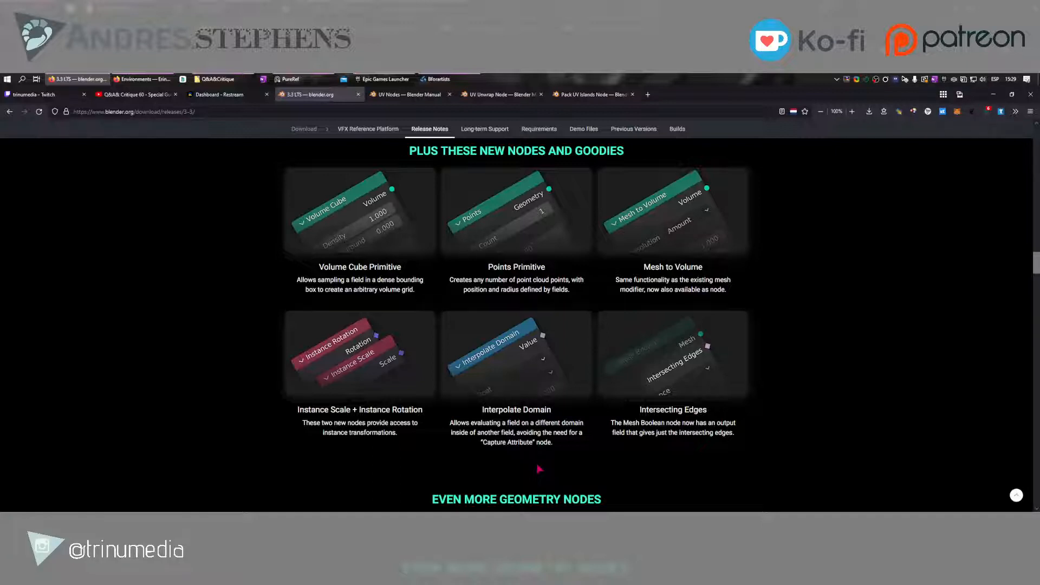
Review the new node cards in the release notes again, comparing the edge path nodes with Interpolate Domain and the other additions
scroll(539, 468, "down", 2)
scroll(539, 469, "up", 2)
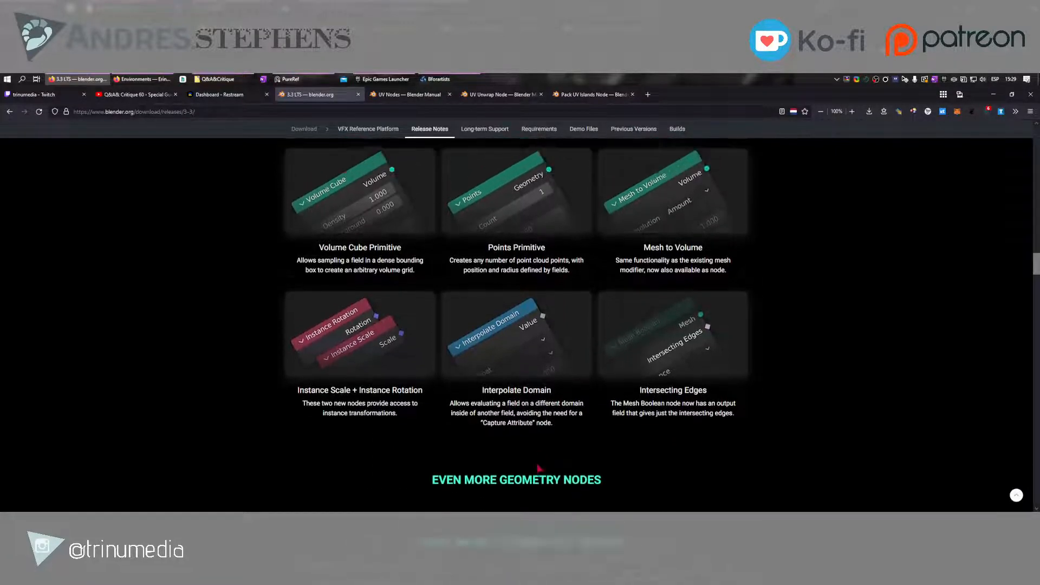
scroll(539, 468, "up", 5)
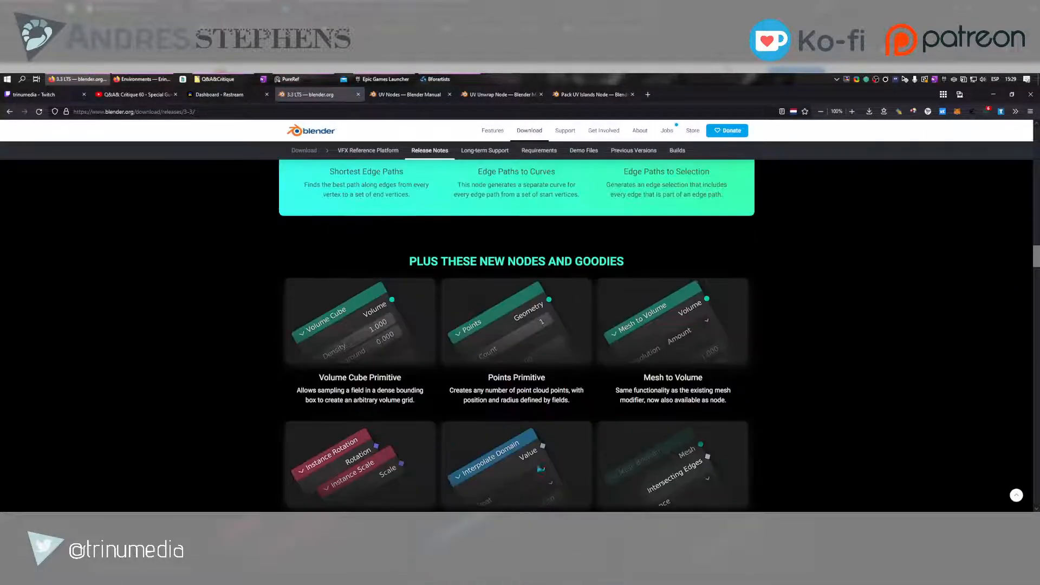
scroll(538, 469, "up", 2)
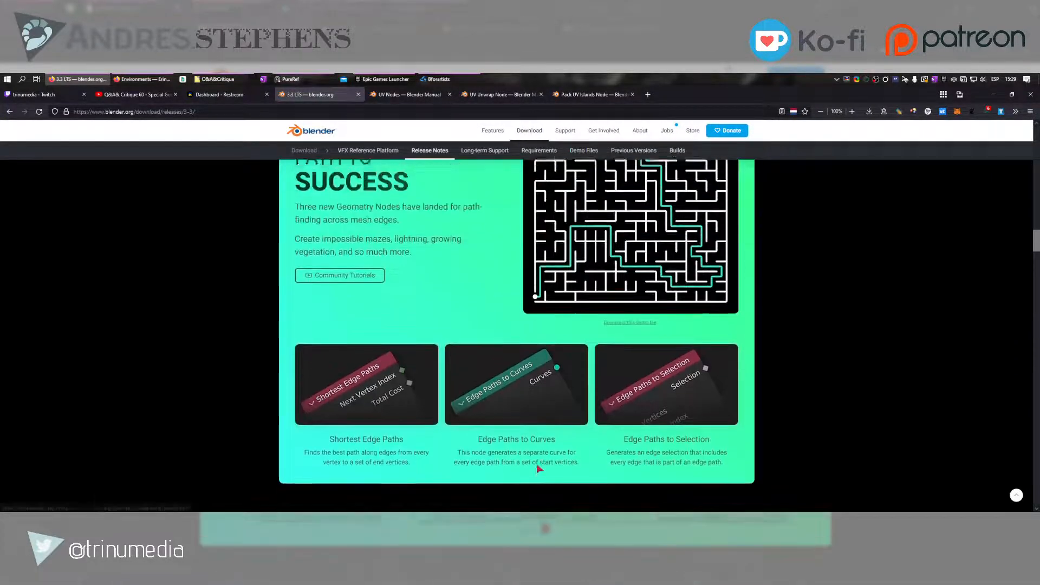
scroll(752, 313, "down", 9)
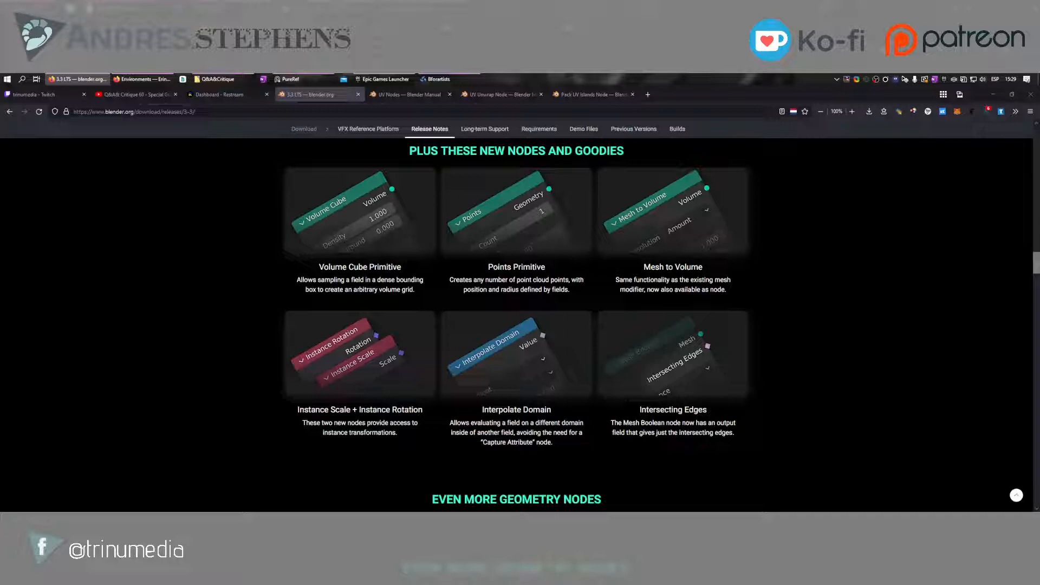
scroll(577, 421, "up", 1)
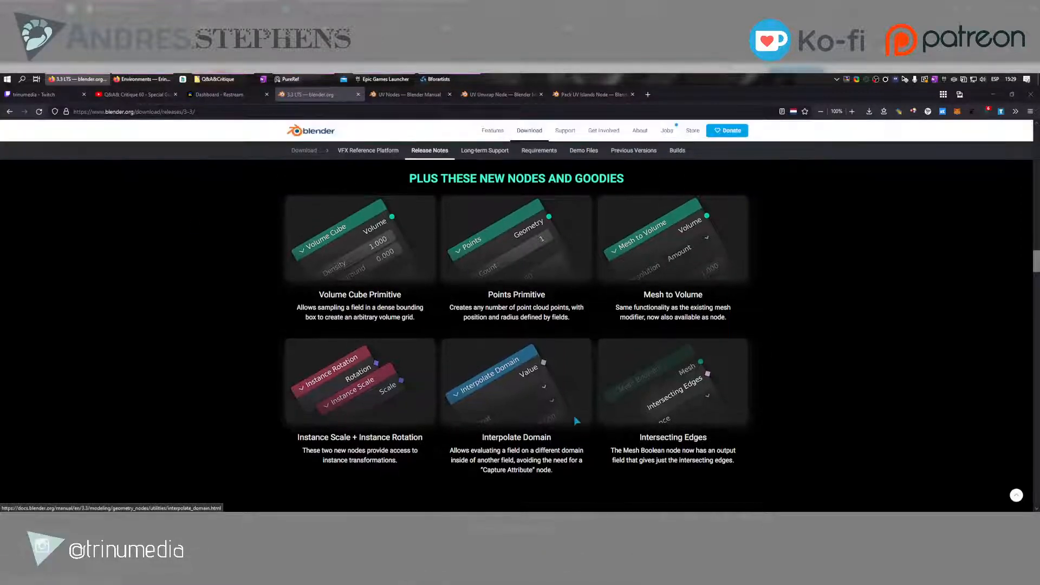
scroll(546, 466, "up", 1, "ctrl")
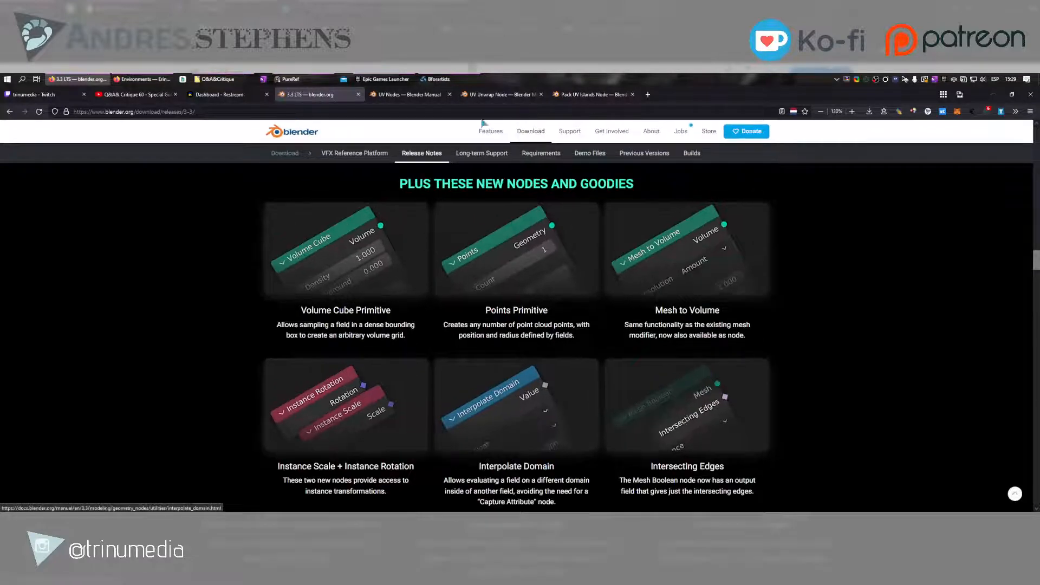
Switch to Bforartists and add an Interpolate Domain node in the empty area of the Auto UV node tree
left_click(440, 80)
middle_click_drag(566, 441, 483, 399)
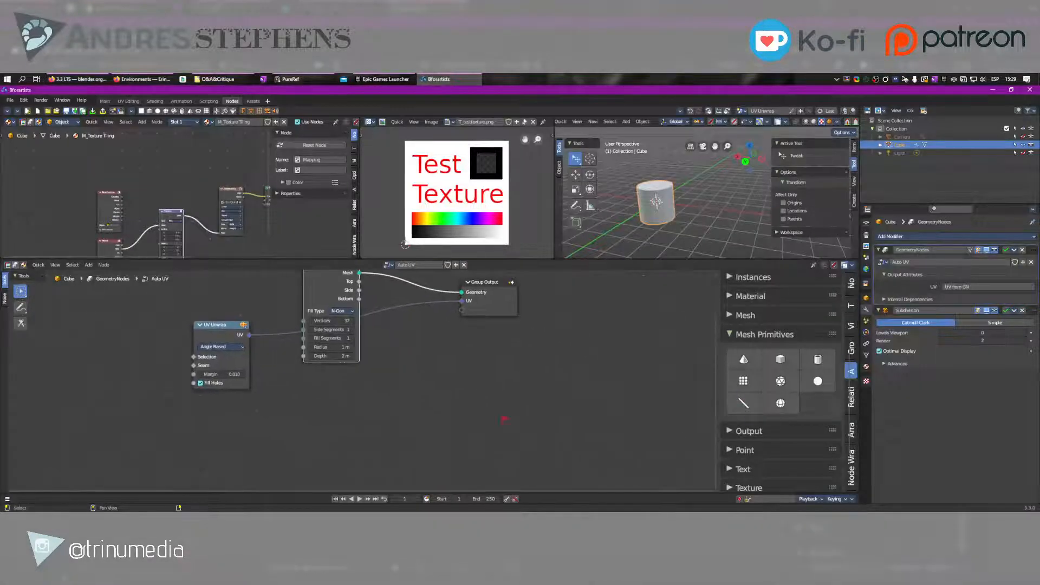
key("F3")
type("Inte")
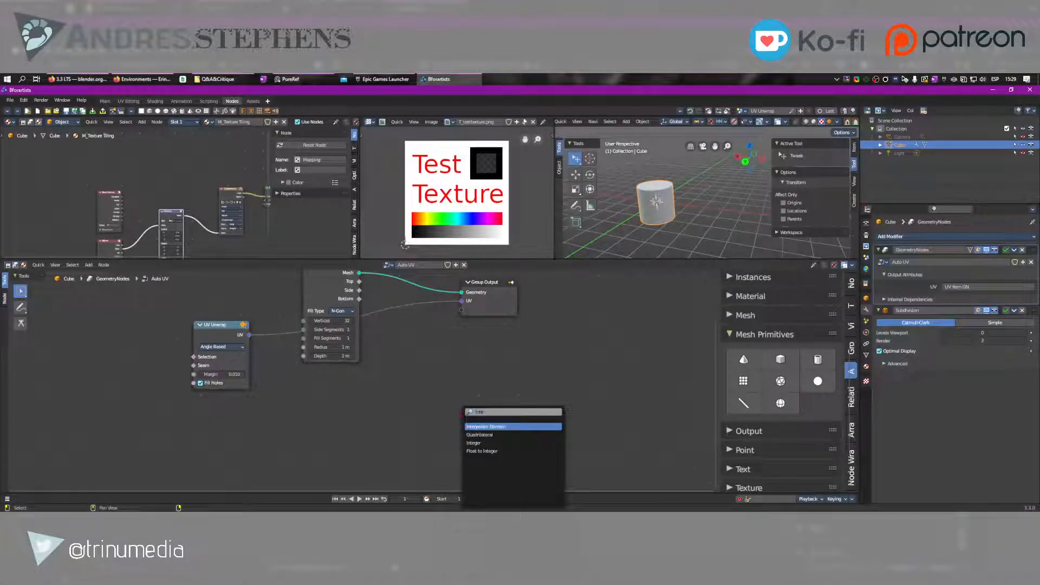
key("Return")
left_click(409, 390)
scroll(417, 396, "up", 3)
middle_click_drag(461, 397, 395, 336)
scroll(387, 371, "up", 5)
left_click(407, 367)
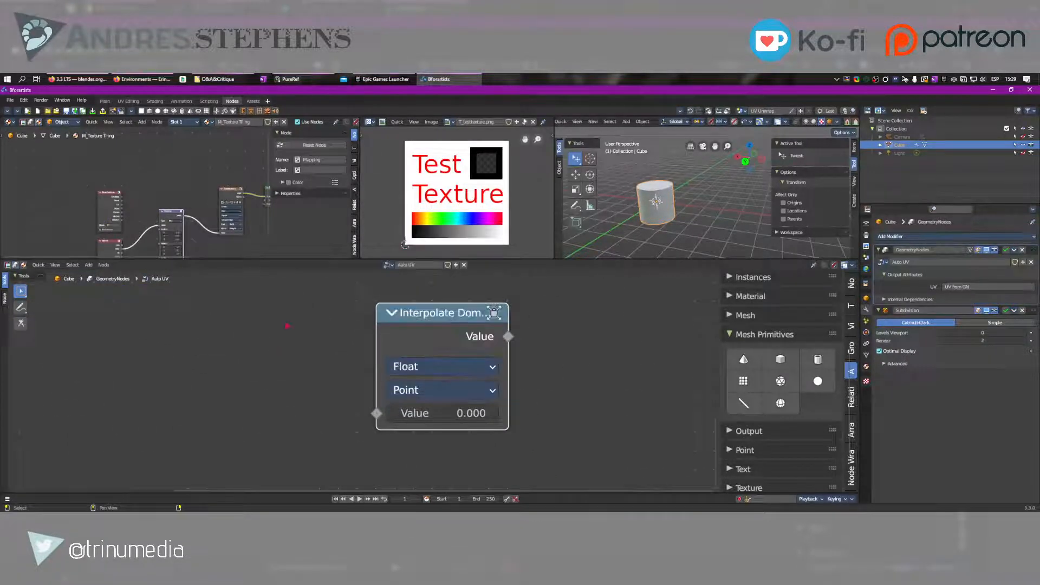
middle_click_drag(286, 328, 469, 294)
Rearrange the Auto UV node tree so UV Unwrap sits below and between the Cylinder and Group Output nodes, with more space between them
scroll(457, 379, "down", 6)
left_click_drag(529, 470, 348, 470)
left_click_drag(191, 372, 452, 366)
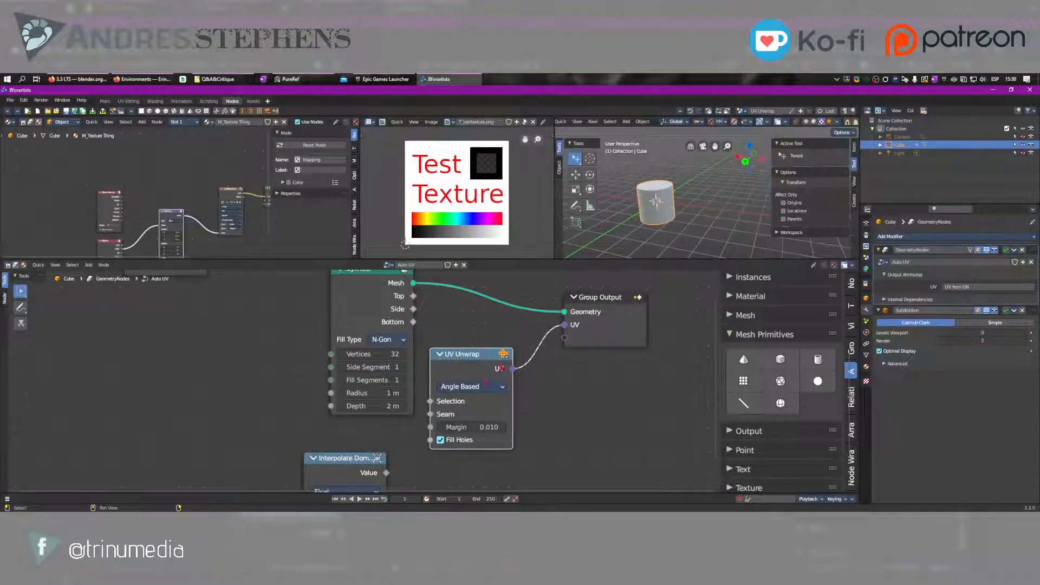
middle_click_drag(542, 328, 413, 379)
scroll(413, 379, "down", 3)
left_click_drag(447, 373, 508, 365)
left_click_drag(321, 373, 321, 343)
scroll(322, 345, "up", 4)
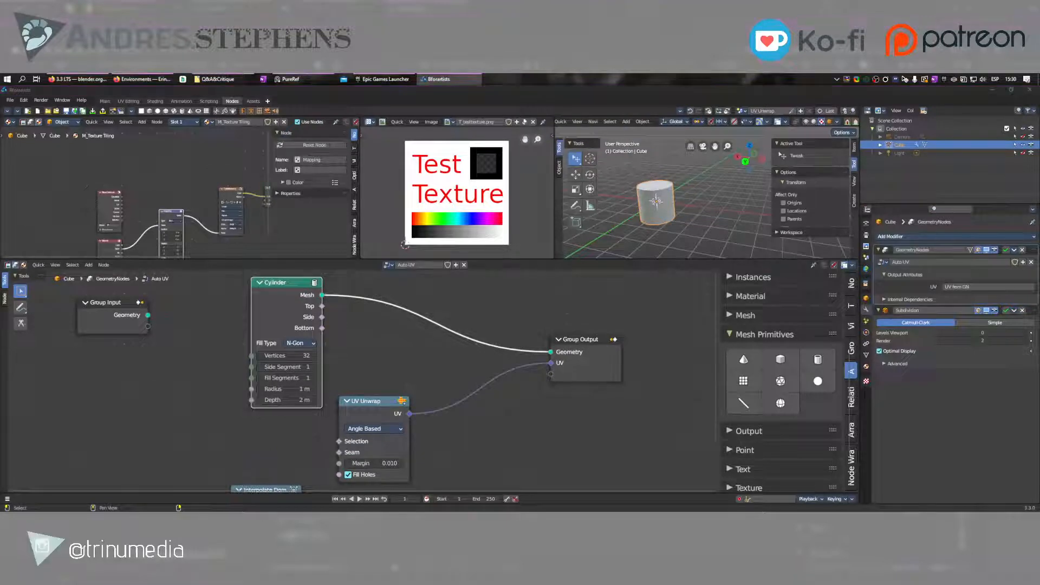
Examine the material's Attribute node and its vector links in the shader editor, and the cylinder up close in the 3D viewport
middle_click_drag(90, 243, 119, 194)
scroll(119, 195, "up", 8)
scroll(143, 241, "up", 1)
middle_click_drag(143, 241, 144, 209)
scroll(144, 208, "up", 3)
middle_click_drag(250, 160, 94, 195)
scroll(105, 192, "down", 5)
left_click_drag(82, 195, 239, 169)
scroll(679, 212, "up", 5)
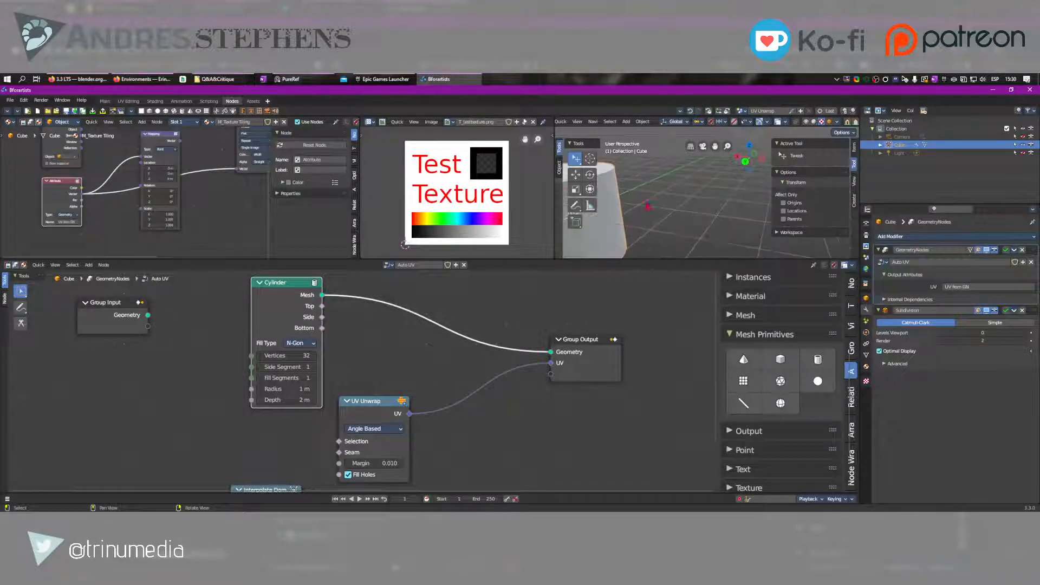
middle_click_drag(599, 231, 671, 229, "shift")
scroll(98, 229, "up", 3)
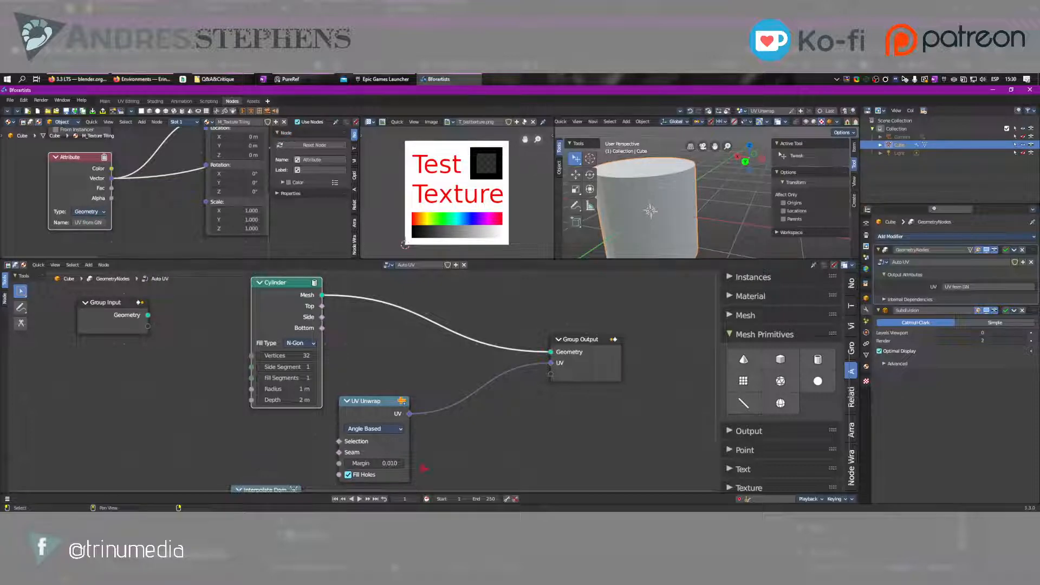
Move the Interpolate Domain node to the lower right of the UV Unwrap node
middle_click_drag(424, 468, 424, 371)
left_click_drag(266, 395, 487, 357)
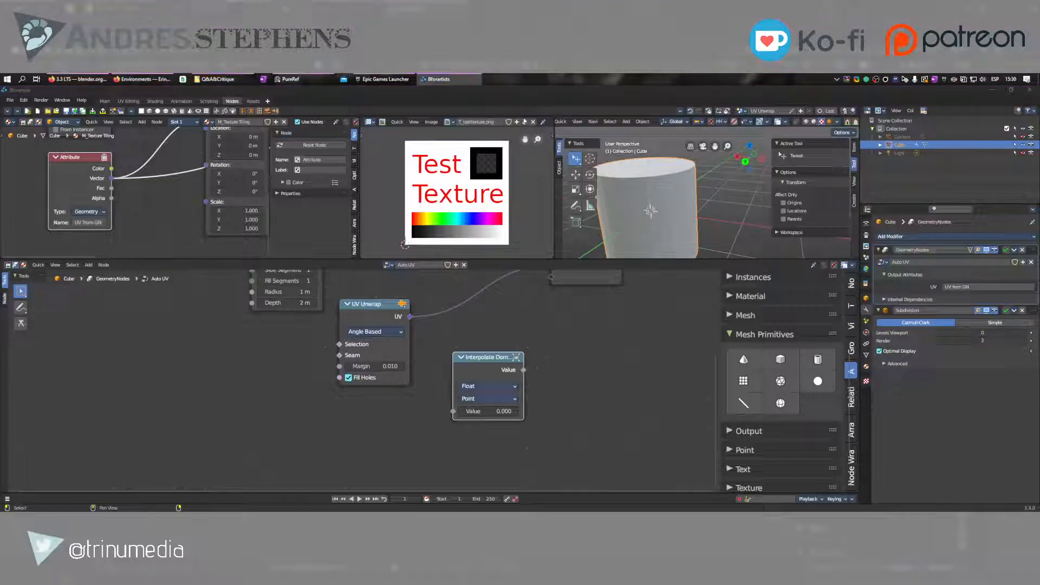
Switch to the web browser, show the Geometry Nodes course page and look through the lessons in its Course Curriculum
left_click(142, 79)
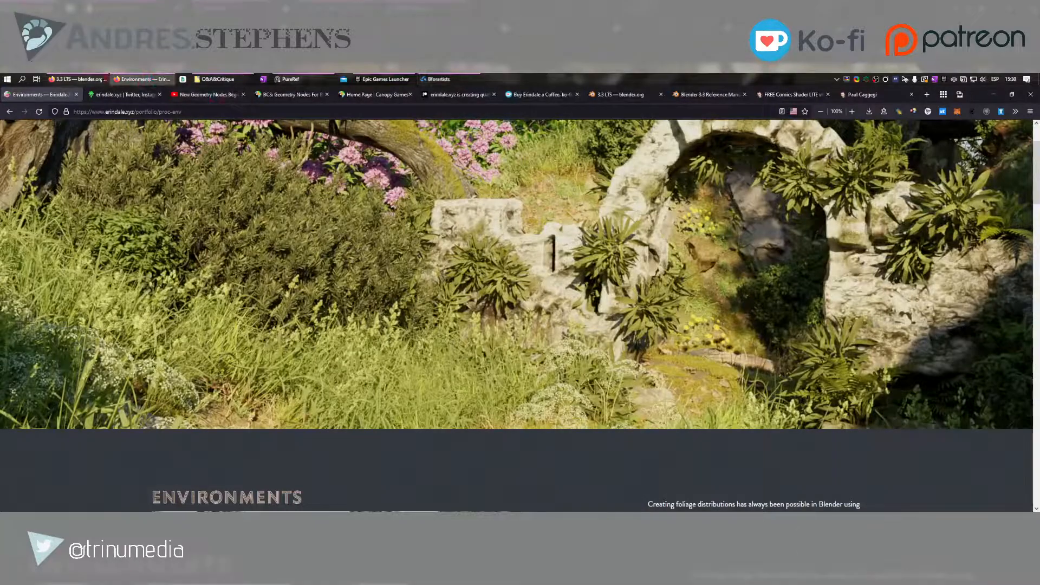
left_click(299, 96)
scroll(472, 357, "down", 20)
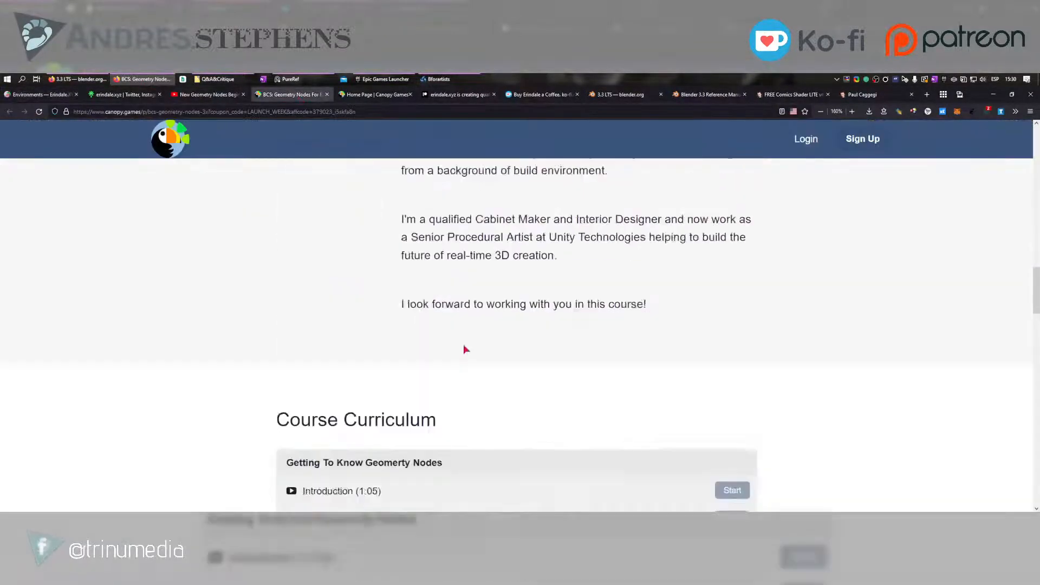
scroll(394, 372, "down", 4)
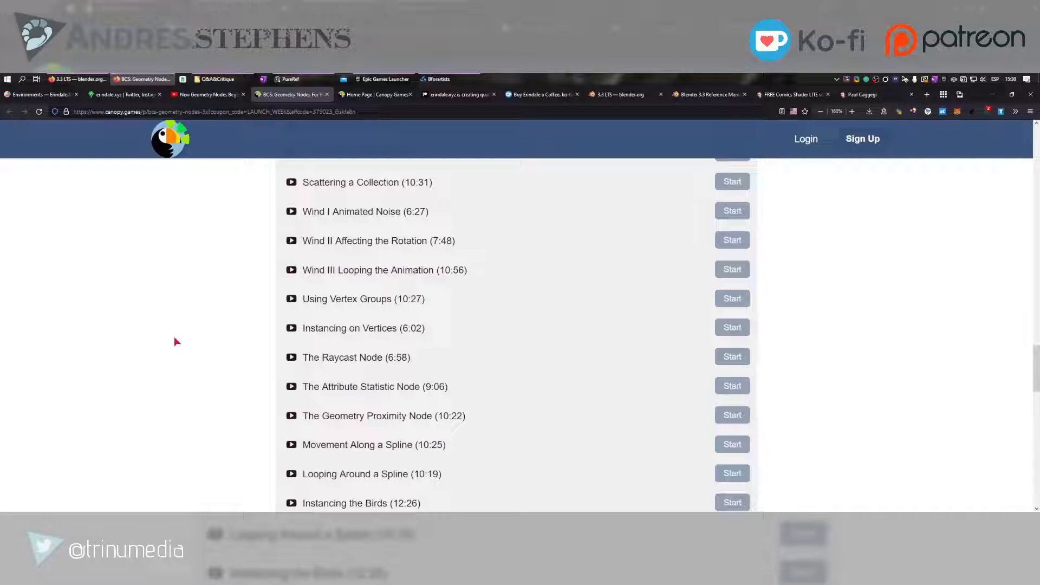
scroll(175, 339, "down", 4)
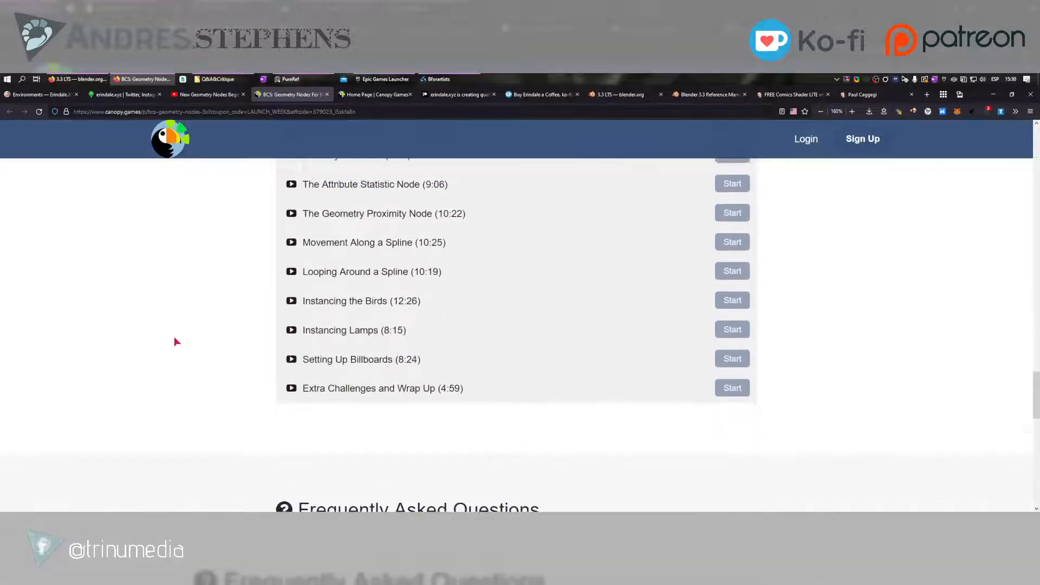
scroll(175, 339, "up", 4)
scroll(174, 340, "up", 2)
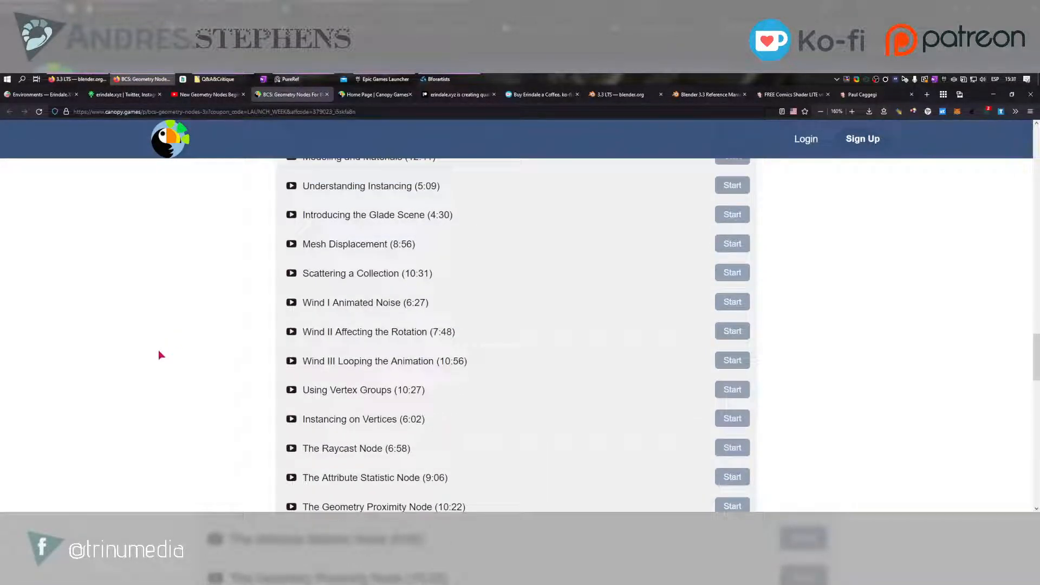
scroll(161, 355, "up", 2)
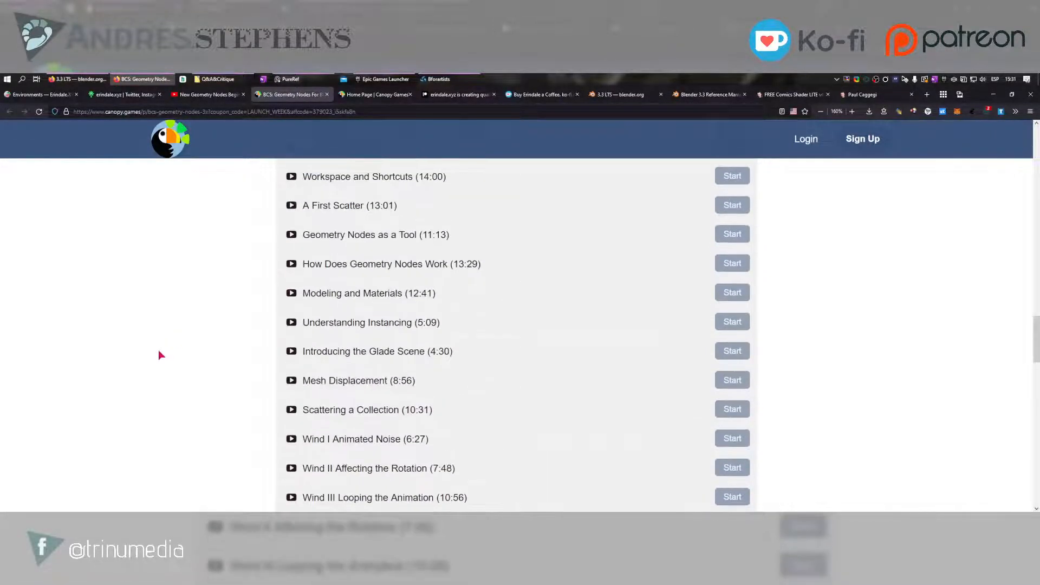
scroll(161, 355, "up", 2)
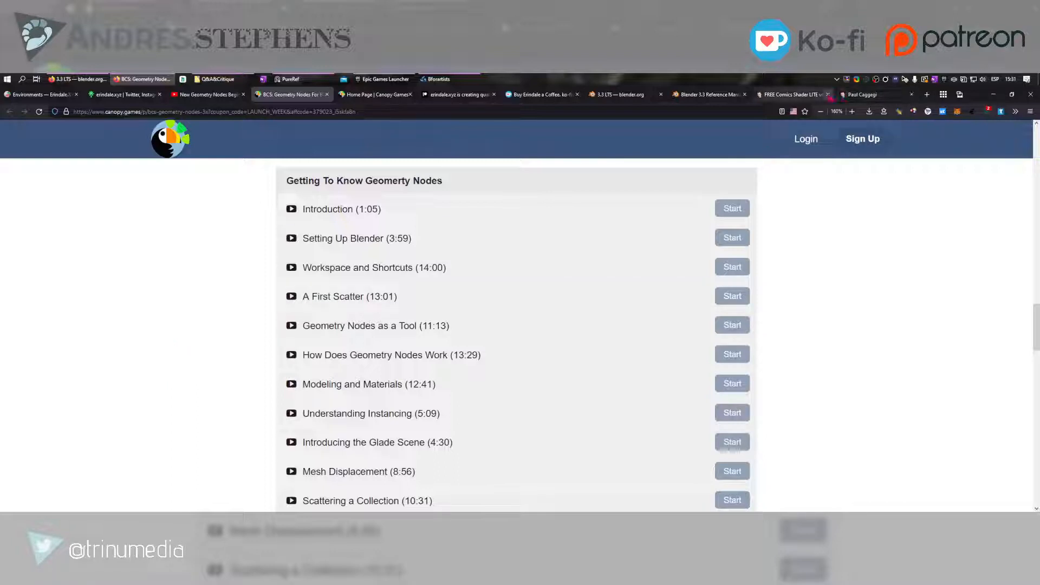
Close the FREE Comics Shader LITE browser tab and the artist page tab that follows it
left_click(828, 95)
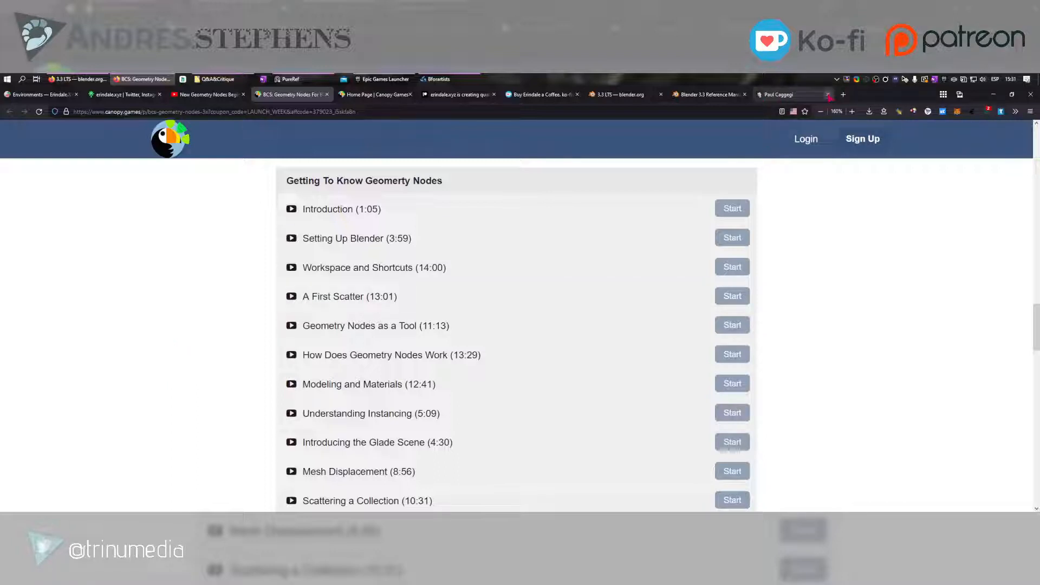
left_click(828, 94)
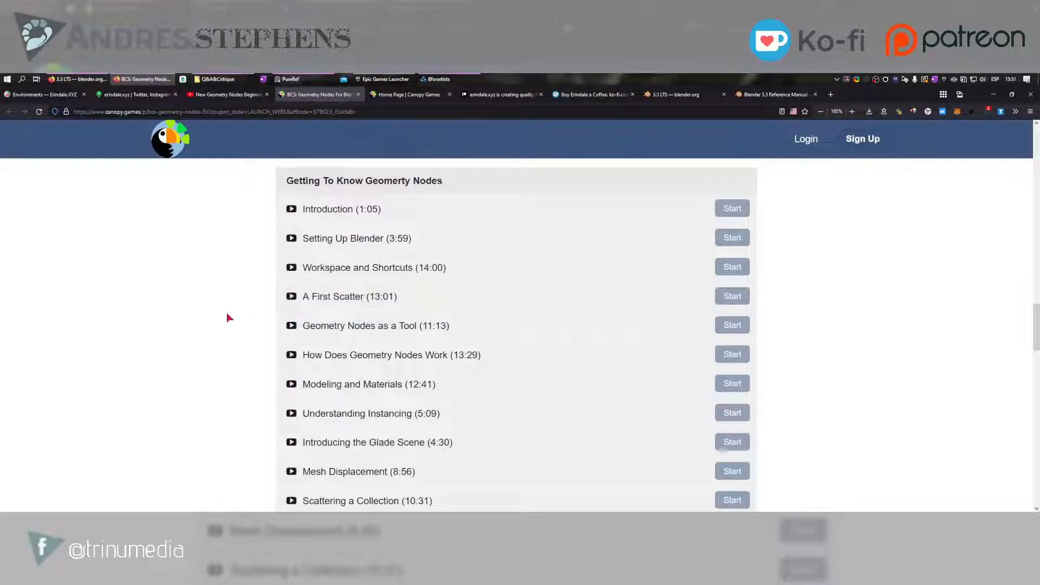
Switch from the browser to Bforartists and add a Distribute Points on Faces node to the right of the Interpolate Domain node
scroll(227, 314, "down", 1)
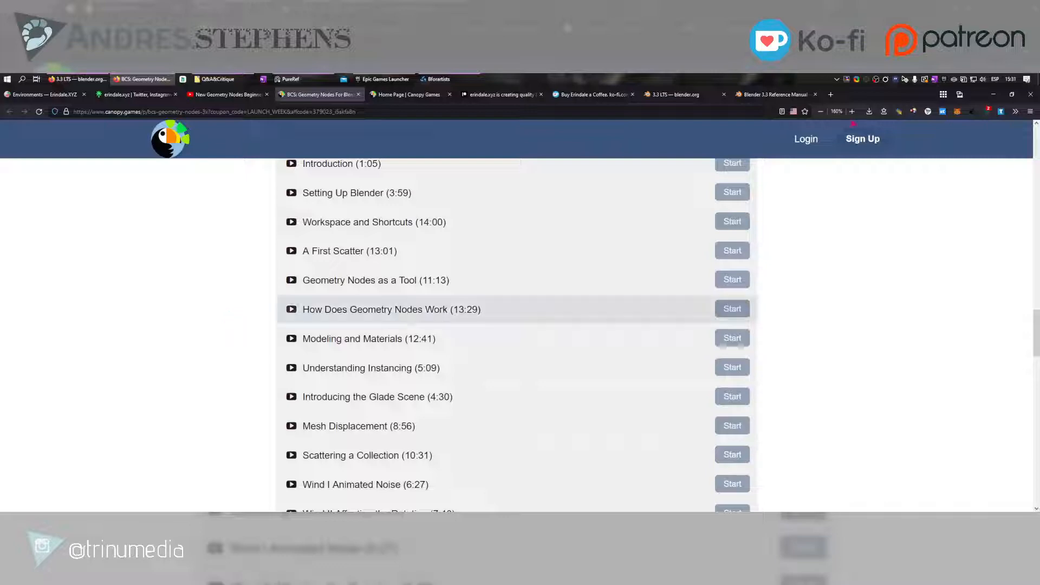
left_click(993, 94)
middle_click_drag(538, 353, 454, 430)
left_click(744, 450)
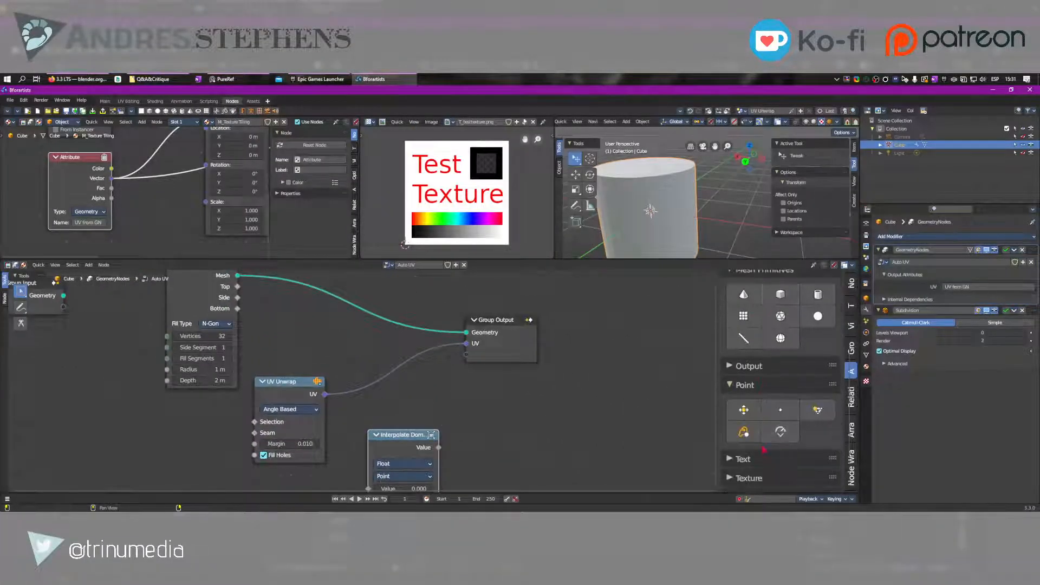
left_click(743, 409)
left_click(436, 379)
scroll(584, 350, "up", 2)
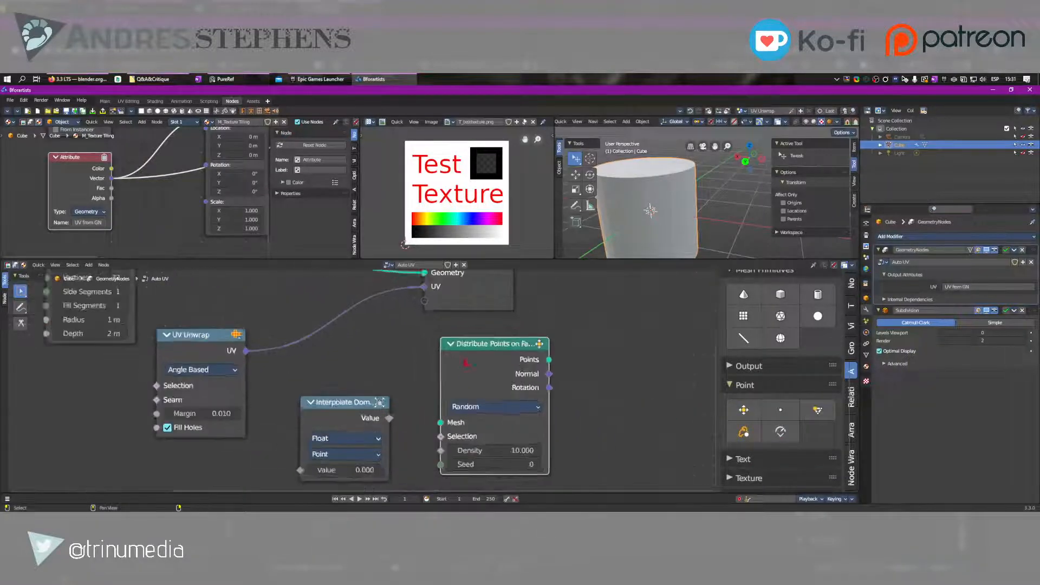
left_click_drag(579, 343, 638, 343)
middle_click_drag(531, 351, 441, 295)
left_click_drag(441, 296, 453, 322)
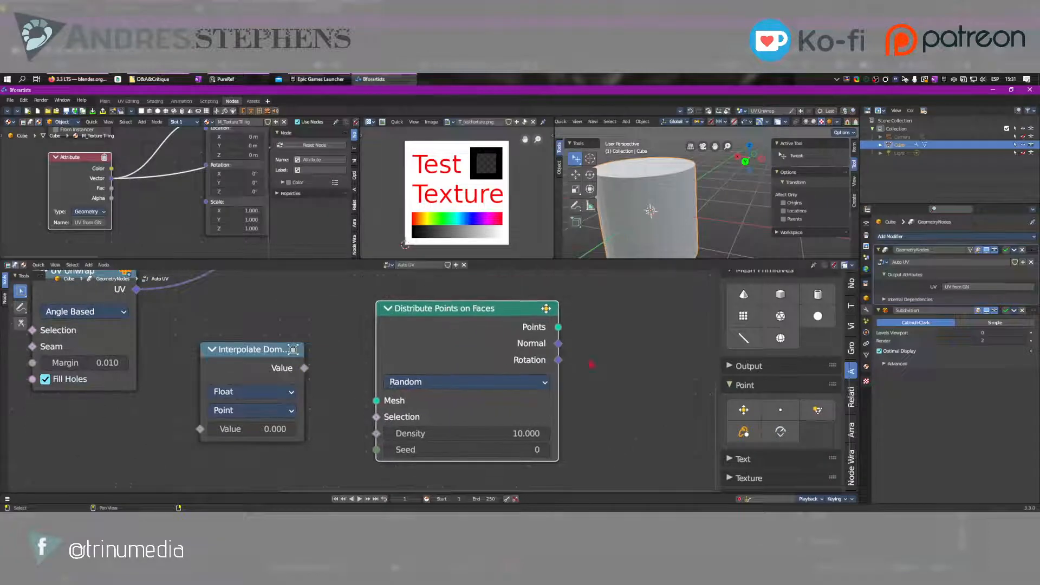
left_click(780, 410)
right_click(587, 312)
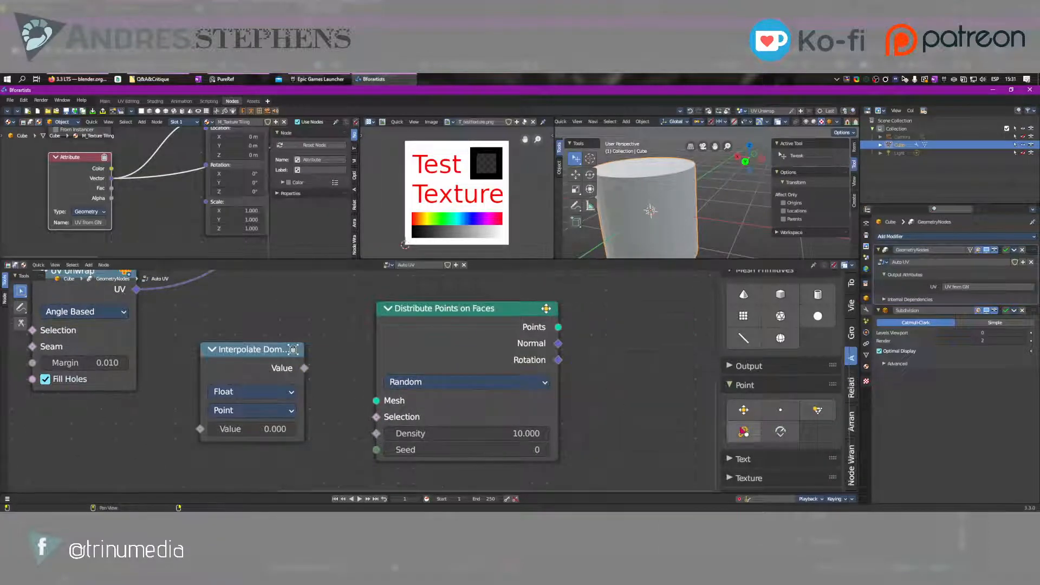
left_click(817, 410)
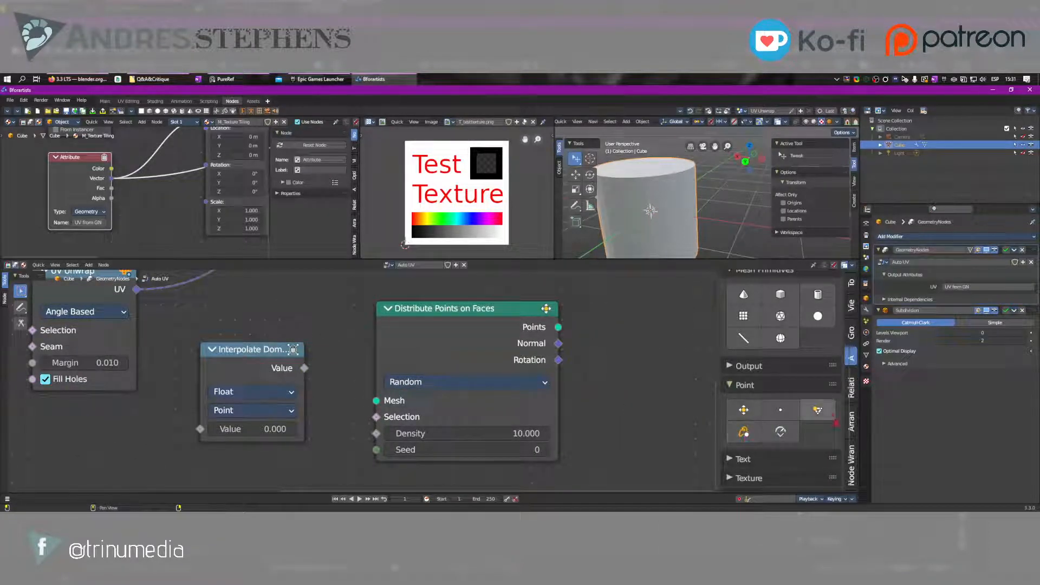
right_click(605, 303)
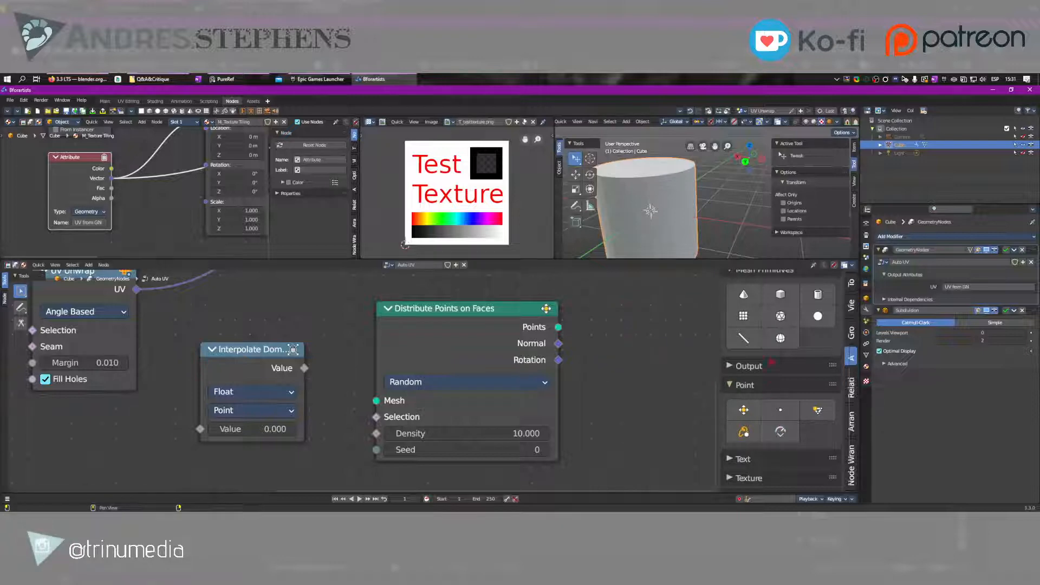
Turn off Icon Buttons for the node list and move the Distribute Points on Faces node to the right of Group Output
scroll(789, 358, "up", 8)
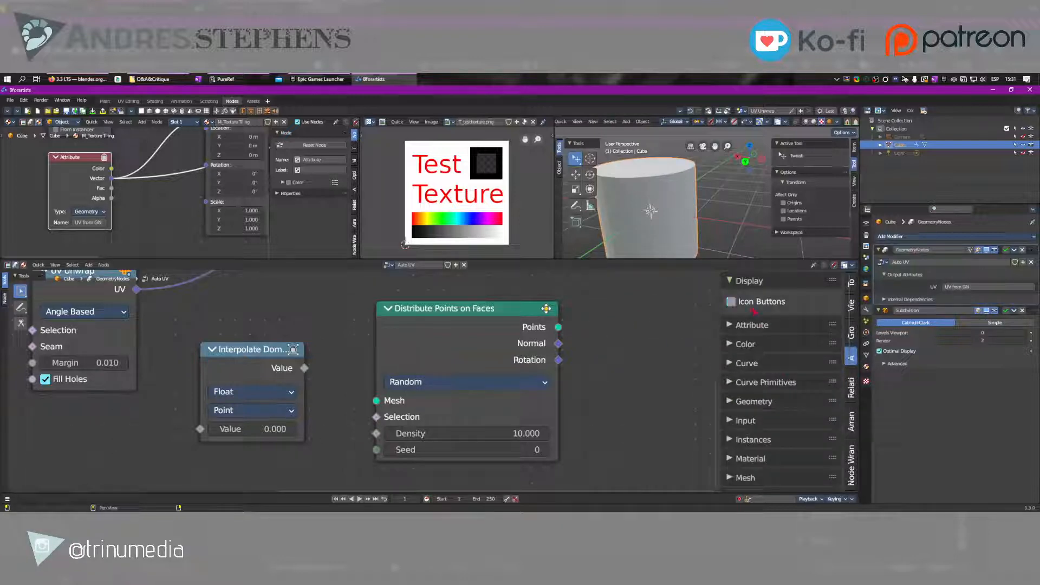
scroll(757, 314, "down", 5)
middle_click_drag(756, 346, 672, 373, "ctrl")
middle_click_drag(609, 381, 614, 426)
scroll(455, 376, "down", 3)
middle_click_drag(388, 377, 519, 419)
left_click_drag(518, 420, 621, 336)
middle_click_drag(530, 432, 479, 434)
Add a Random Value node below the Group Output node
key("shift+a")
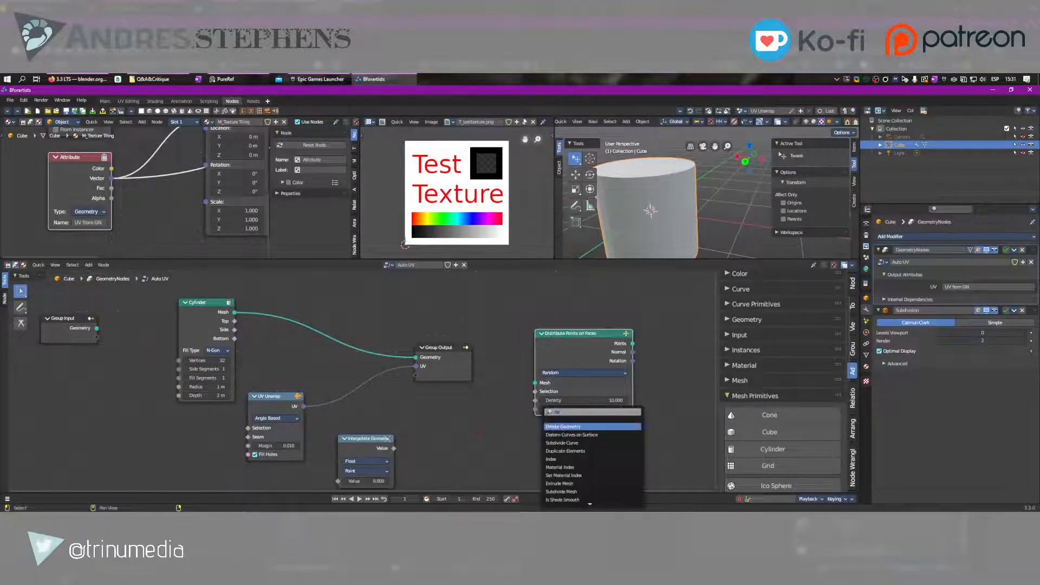
key("Escape")
key("shift+a")
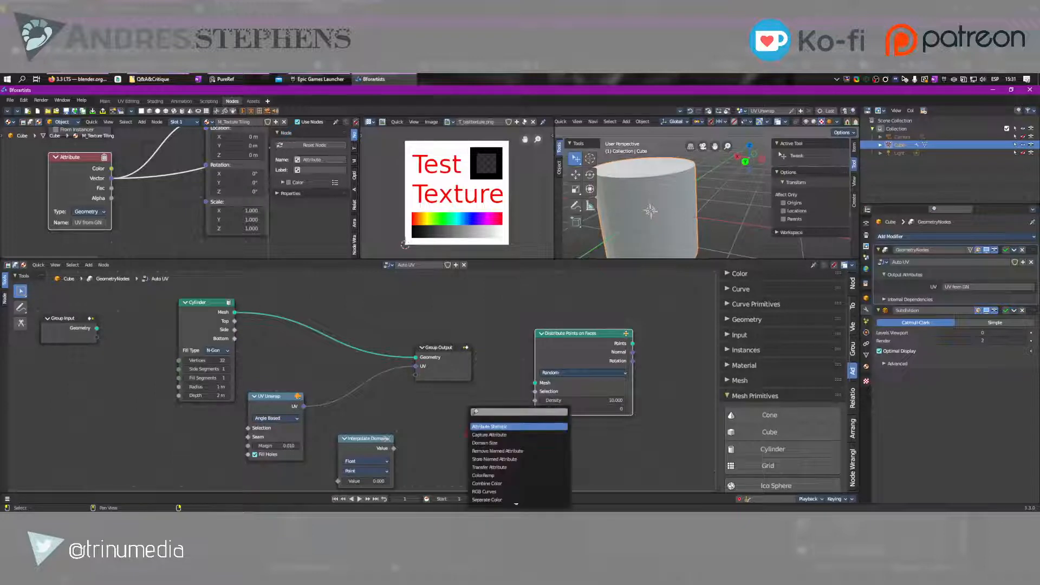
type("random")
key("Return")
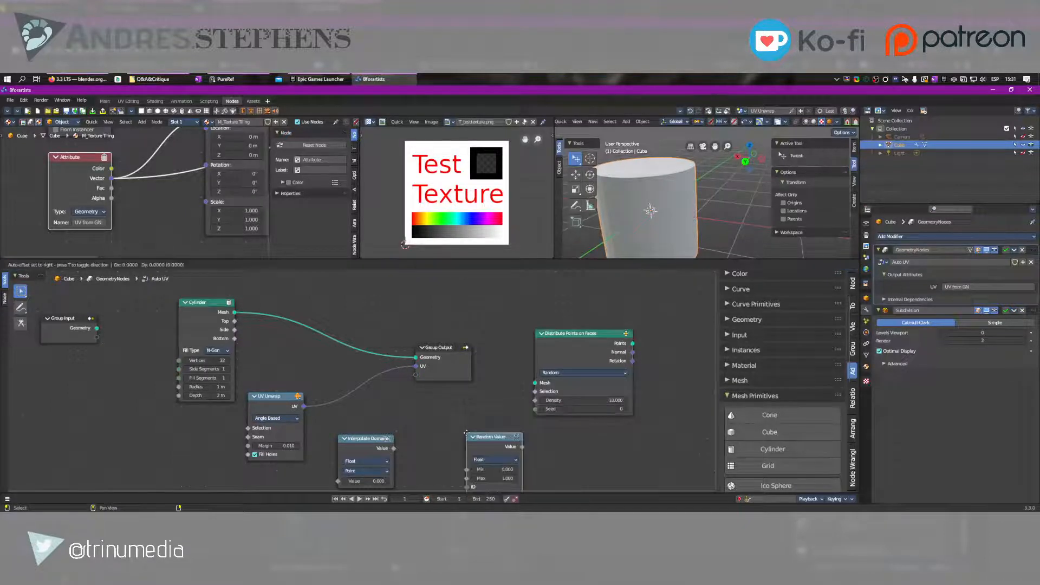
left_click(417, 401)
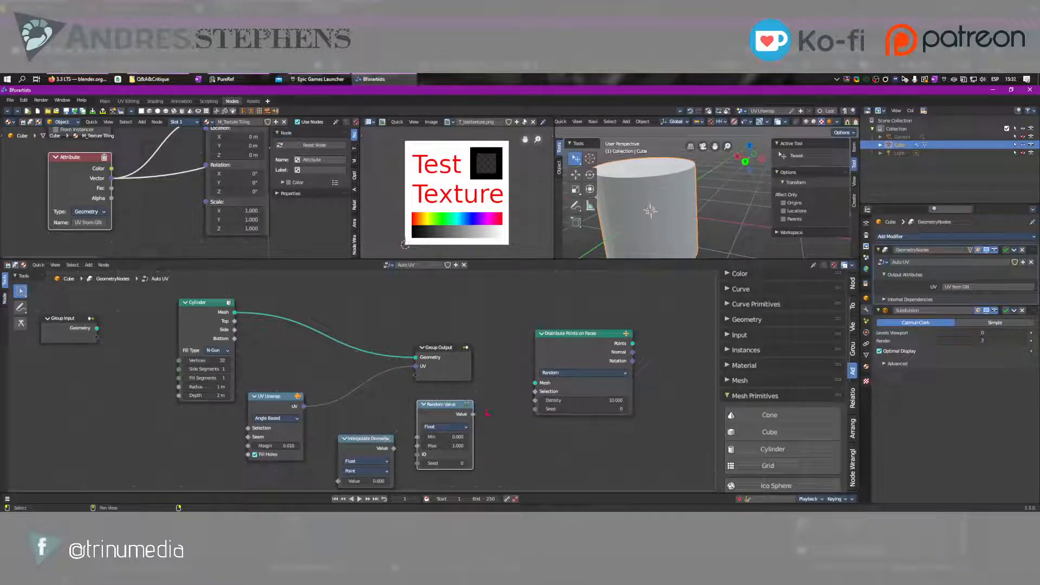
Set the Random Value node's Max to 10 and link its Value to the Density of Distribute Points on Faces
left_click(456, 445)
type("10")
key("Return")
left_click_drag(472, 413, 537, 400)
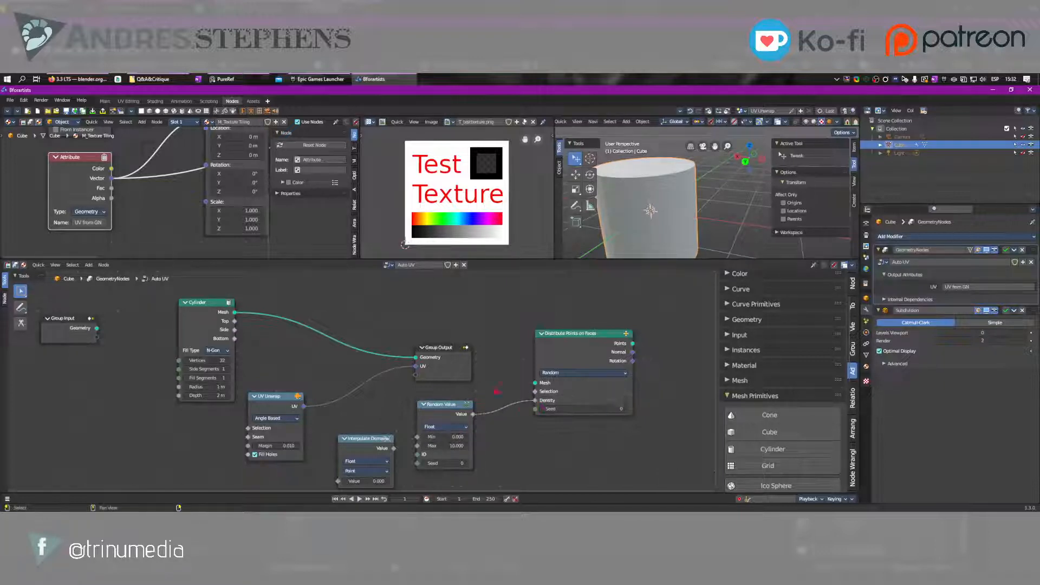
Move Group Output past Distribute Points on Faces, linking Group Input's Geometry to its Mesh and its Points to the output Geometry
left_click_drag(443, 352, 662, 321)
scroll(127, 343, "down", 2)
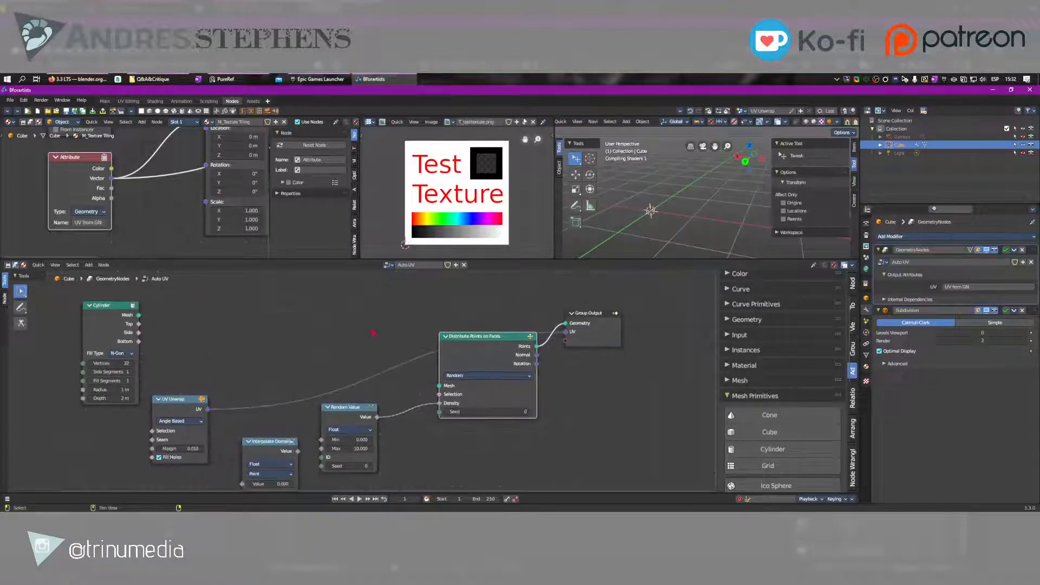
left_click_drag(453, 364, 466, 378)
left_click_drag(98, 345, 431, 398)
left_click_drag(353, 411, 402, 451)
scroll(677, 209, "down", 4)
middle_click_drag(698, 205, 669, 206)
middle_click_drag(457, 481, 530, 394)
Add a Gradient Texture node beside Interpolate Domain and link its Fac to the Density of Distribute Points on Faces
key("shift+a")
type("gradi")
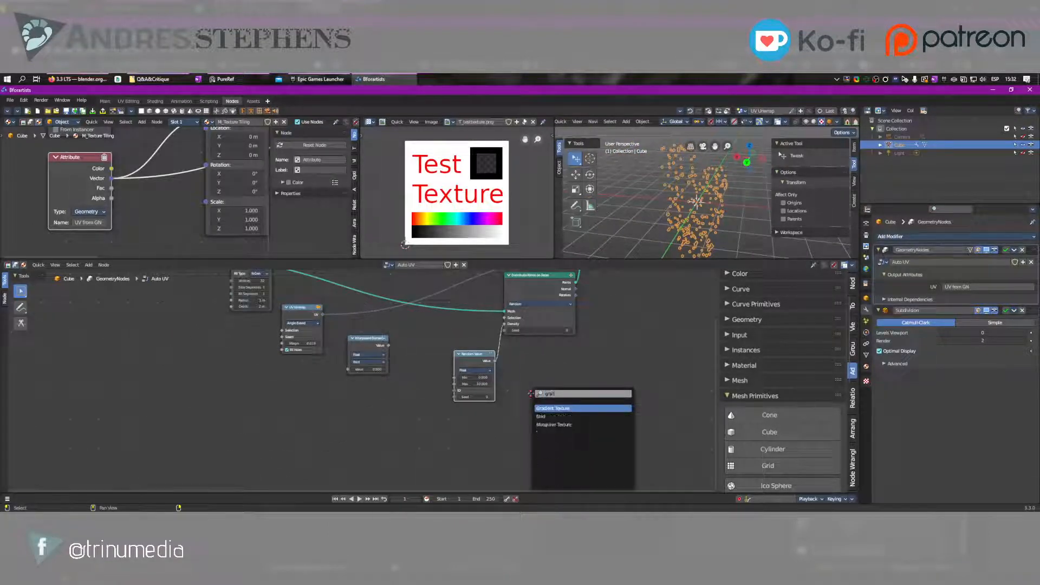
key("Return")
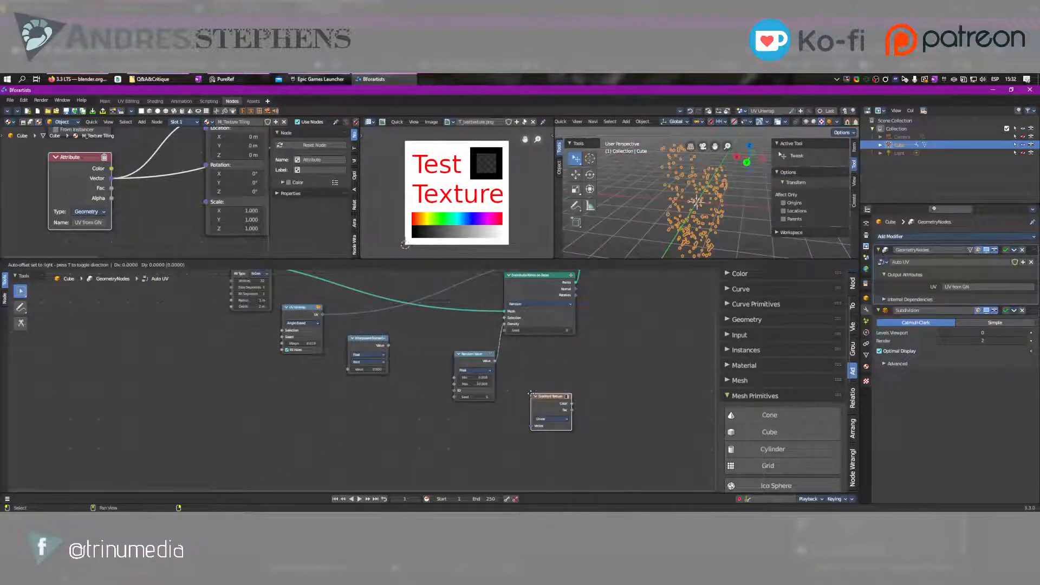
left_click(449, 346)
scroll(482, 347, "up", 3)
middle_click_drag(483, 347, 452, 365)
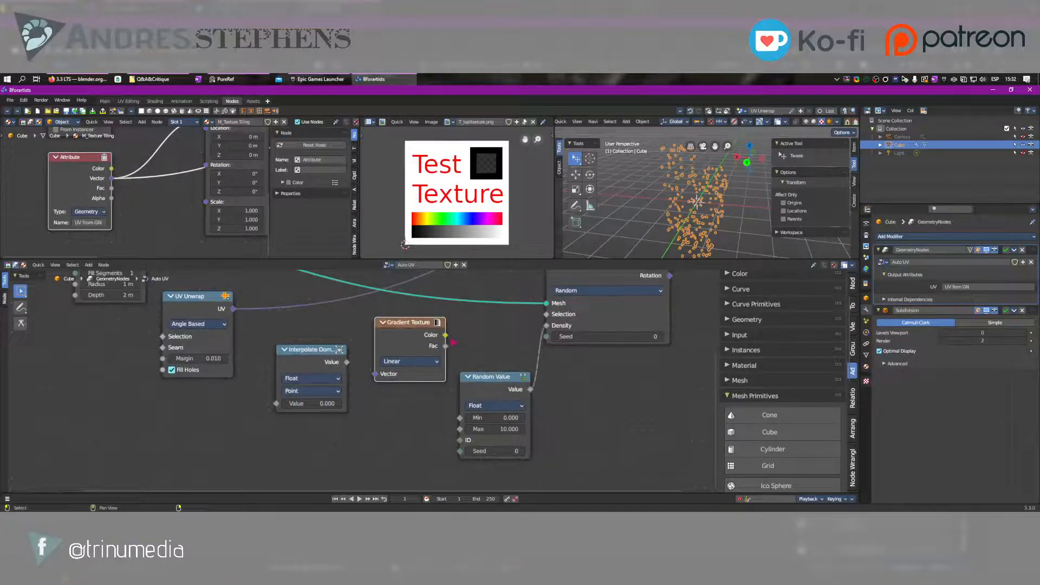
left_click_drag(445, 345, 546, 325)
middle_click_drag(654, 226, 671, 212)
mouse_move(564, 360)
middle_mouse_down()
mouse_move(537, 399)
mouse_move(575, 360)
middle_mouse_up()
middle_click_drag(692, 204, 700, 199)
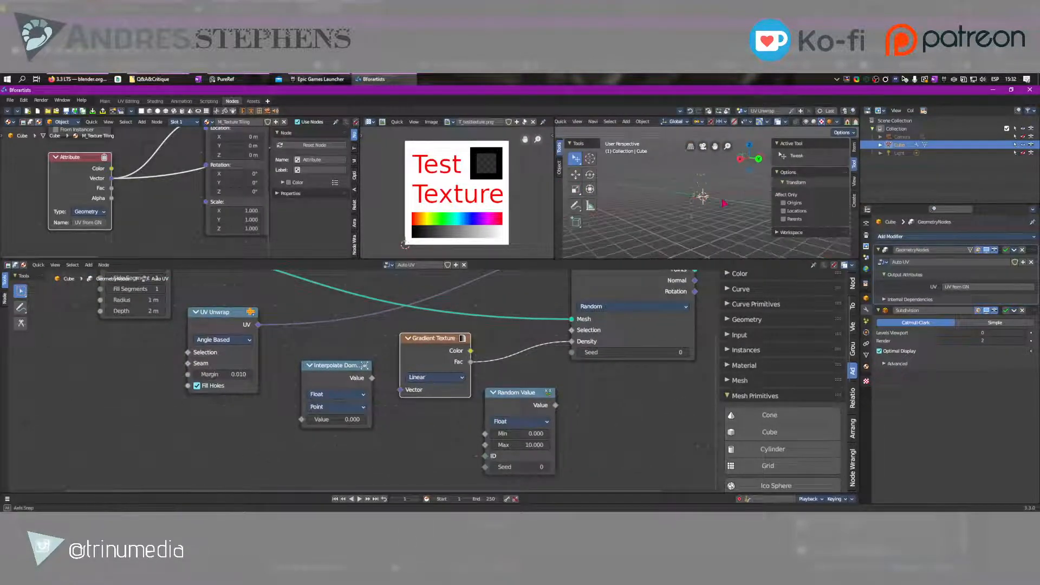
middle_click_drag(435, 323, 424, 400)
scroll(424, 400, "down", 1)
left_click(395, 320)
key("shift+a")
type("s")
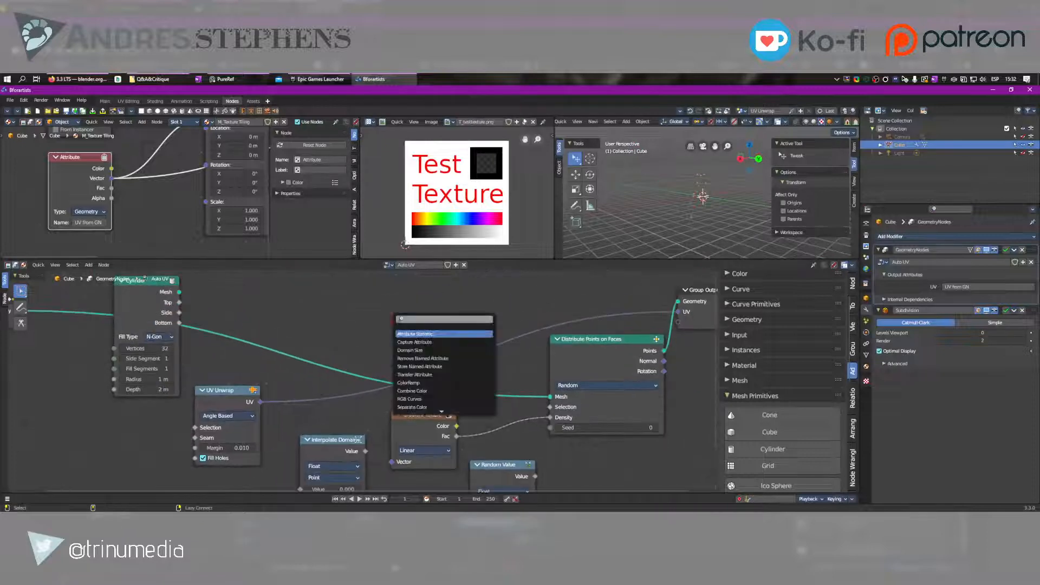
type("plan")
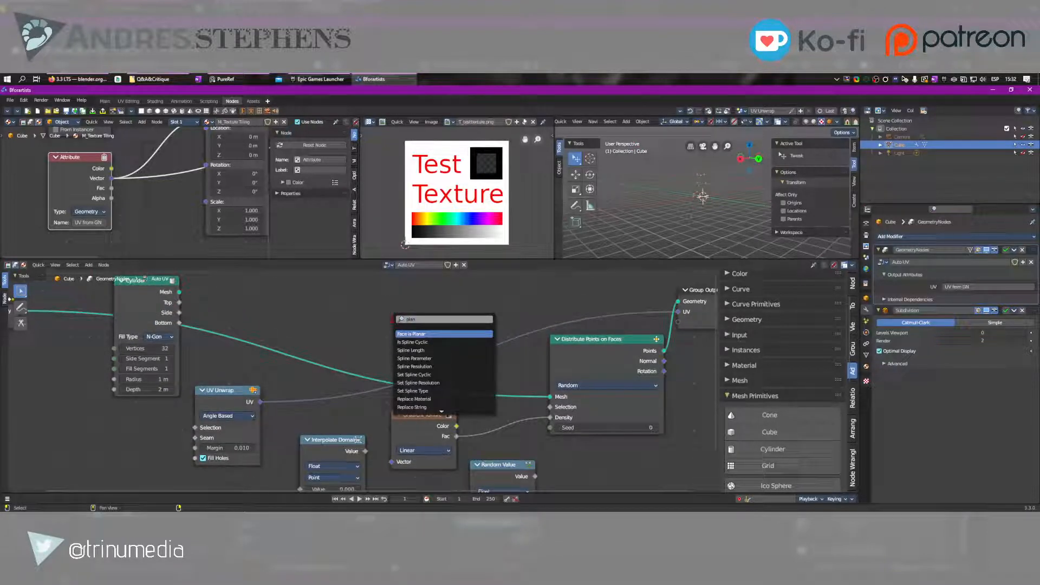
Add a Grid node above the Gradient Texture node and link its Mesh to the Mesh input of Distribute Points on Faces
scroll(780, 374, "down", 4)
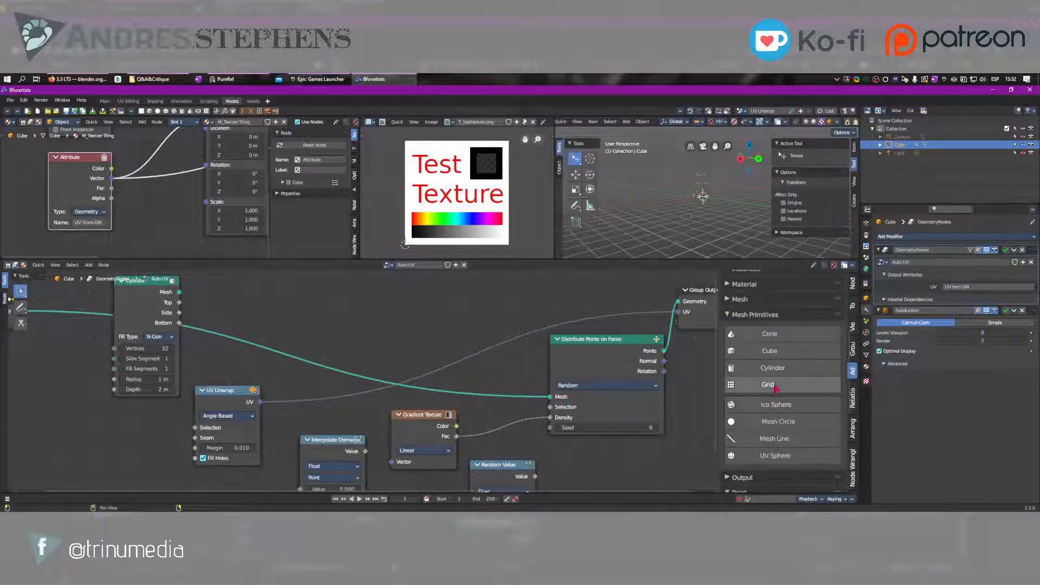
left_click(768, 384)
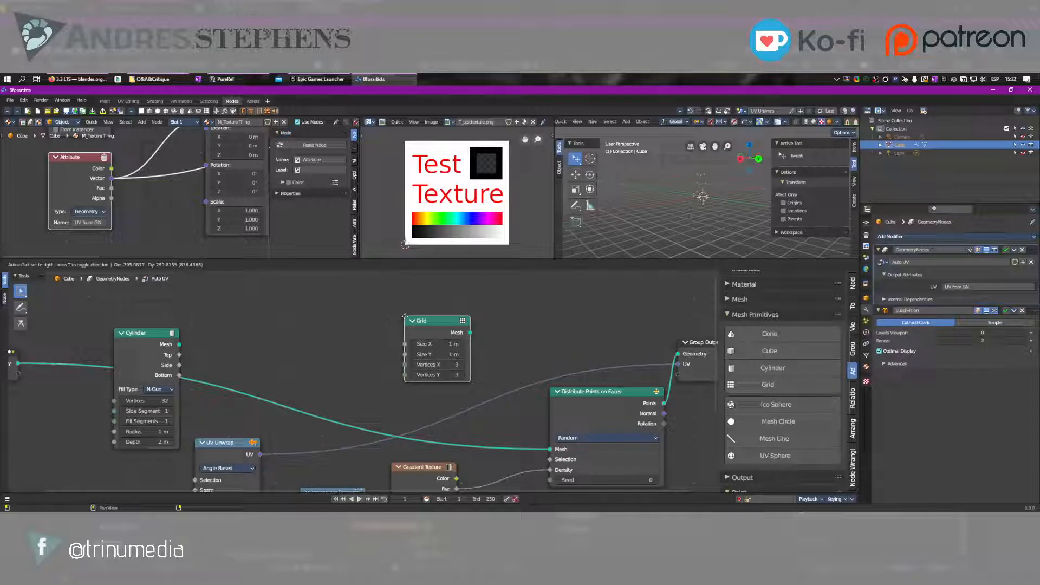
left_click(404, 316)
left_click_drag(470, 332, 551, 449)
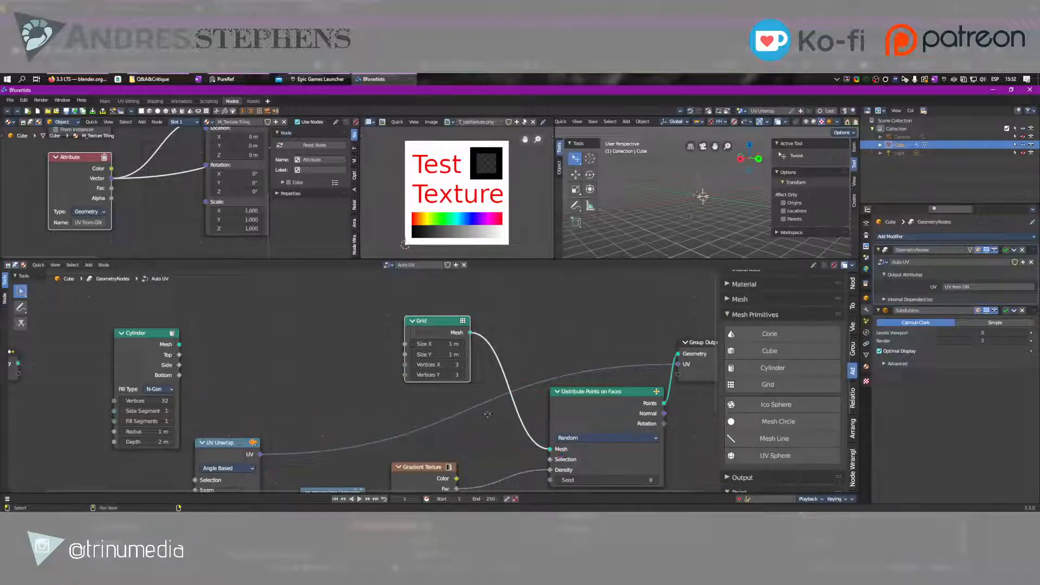
middle_click_drag(551, 449, 533, 433)
scroll(681, 219, "up", 3)
right_click_drag(694, 202, 725, 198)
scroll(677, 214, "up", 5)
scroll(674, 217, "up", 2)
Insert an Add Math node between the Gradient Texture's Fac and the Density input, with Random Value moved below the Gradient Texture
middle_click_drag(547, 413, 564, 313)
left_click_drag(509, 411, 427, 439)
left_click_drag(455, 371, 502, 403)
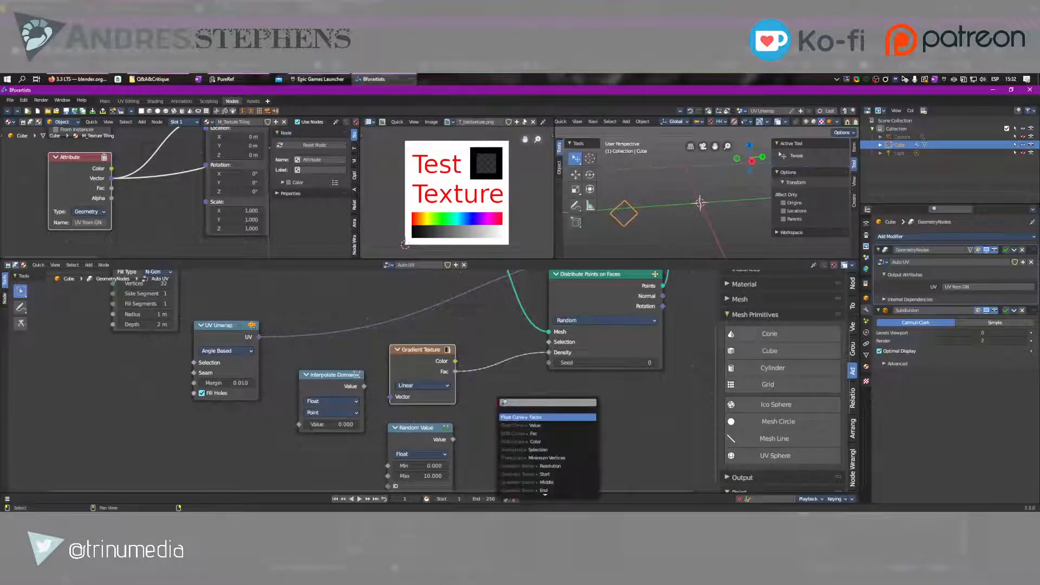
type("math")
key("Return")
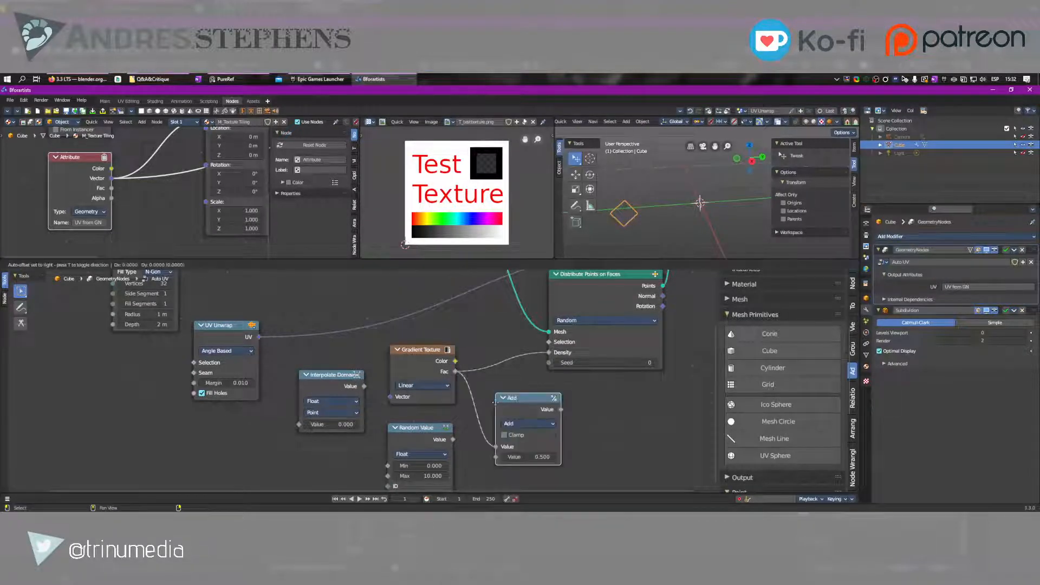
left_click(491, 403)
left_click_drag(555, 410, 555, 355)
key("Escape")
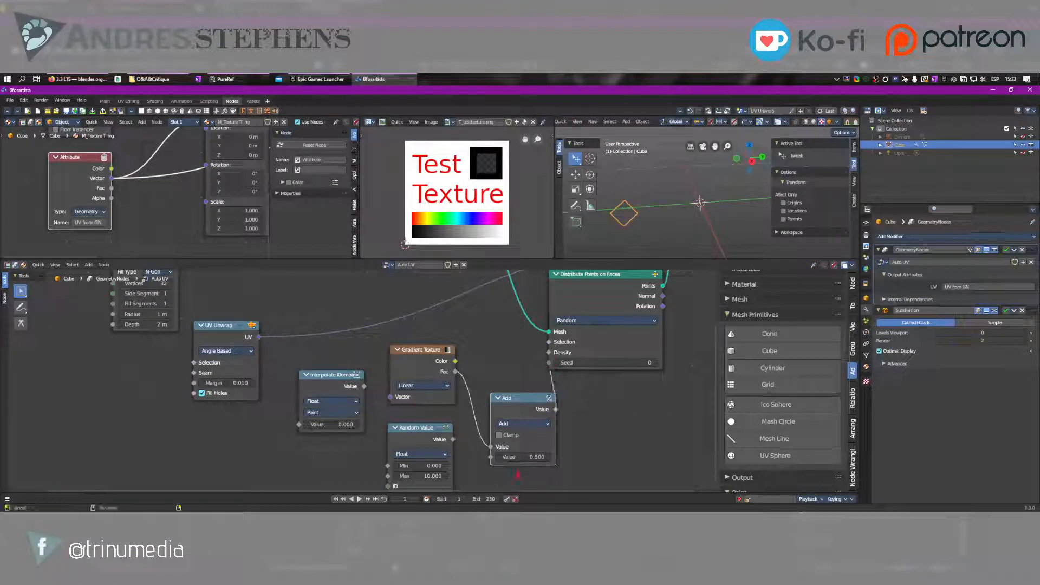
Set the Add node's second value to 87.1 and choose the Linear gradient type for the Gradient Texture
left_click_drag(530, 457, 574, 457)
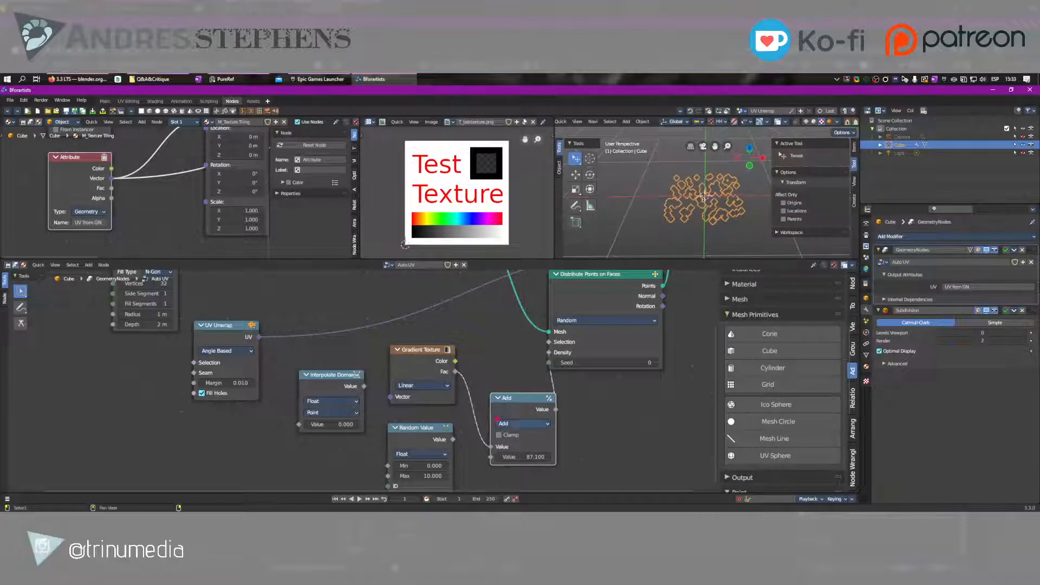
left_click(423, 385)
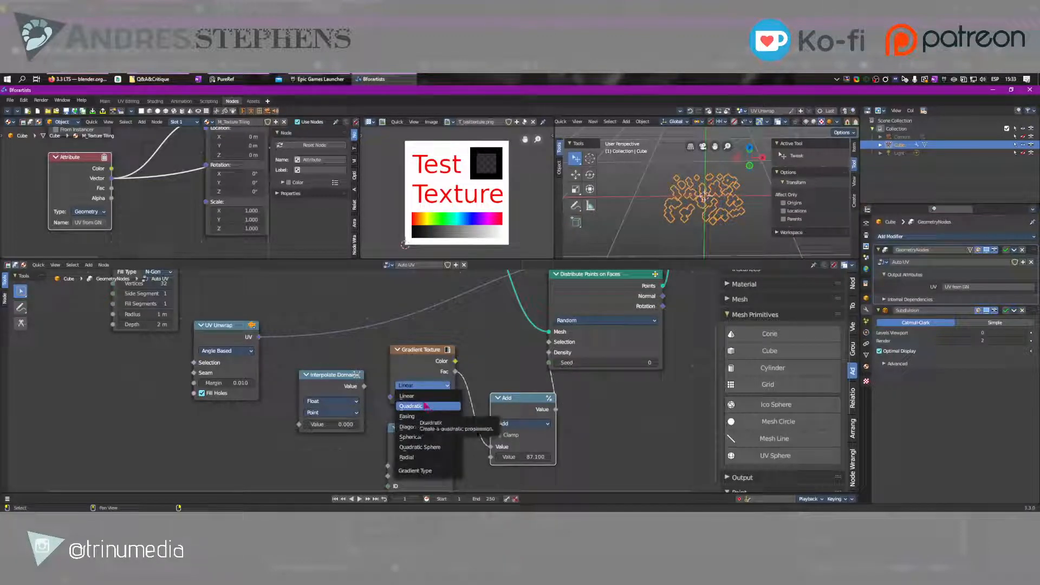
left_click(424, 396)
Rearrange the node tree with UV Unwrap above the Grid node and Interpolate Domain below the Cylinder node
left_click_drag(346, 387, 110, 432)
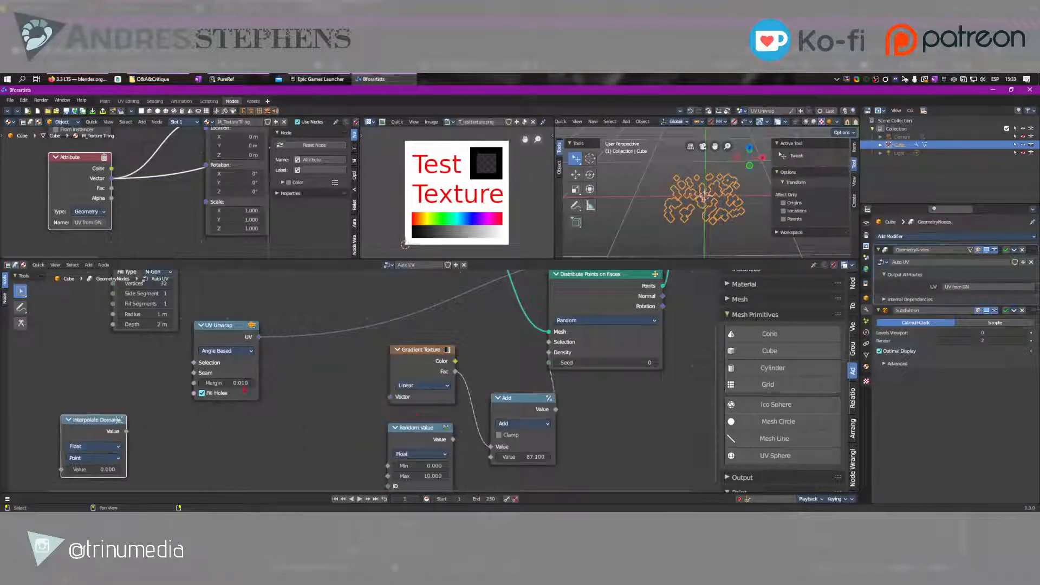
left_click_drag(408, 430, 370, 423)
scroll(361, 382, "down", 6)
middle_click_drag(270, 345, 262, 422)
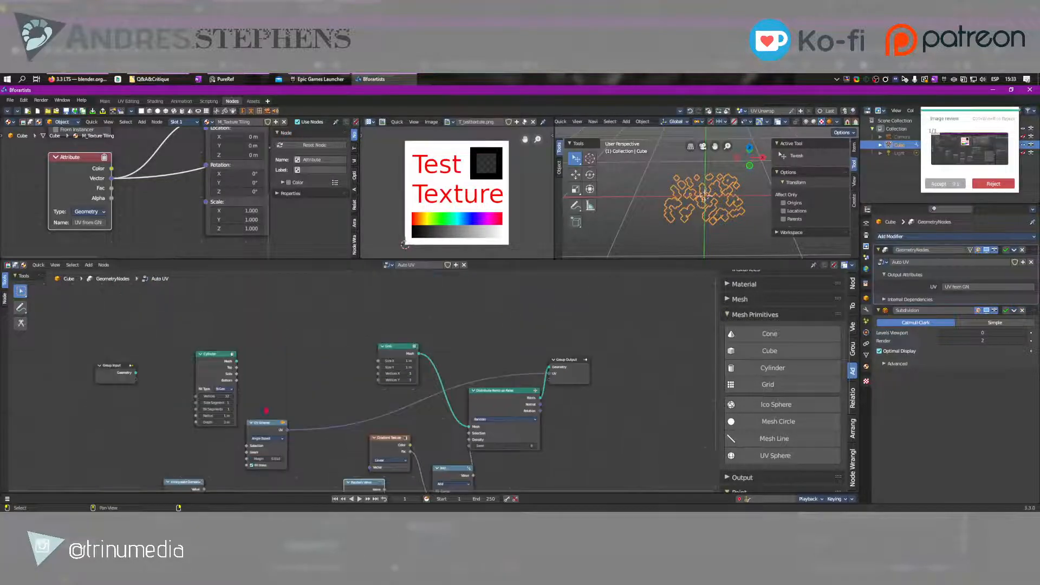
left_click_drag(260, 422, 394, 311)
middle_click_drag(347, 368, 376, 317)
left_click_drag(247, 336, 307, 344)
left_click_drag(221, 459, 306, 438)
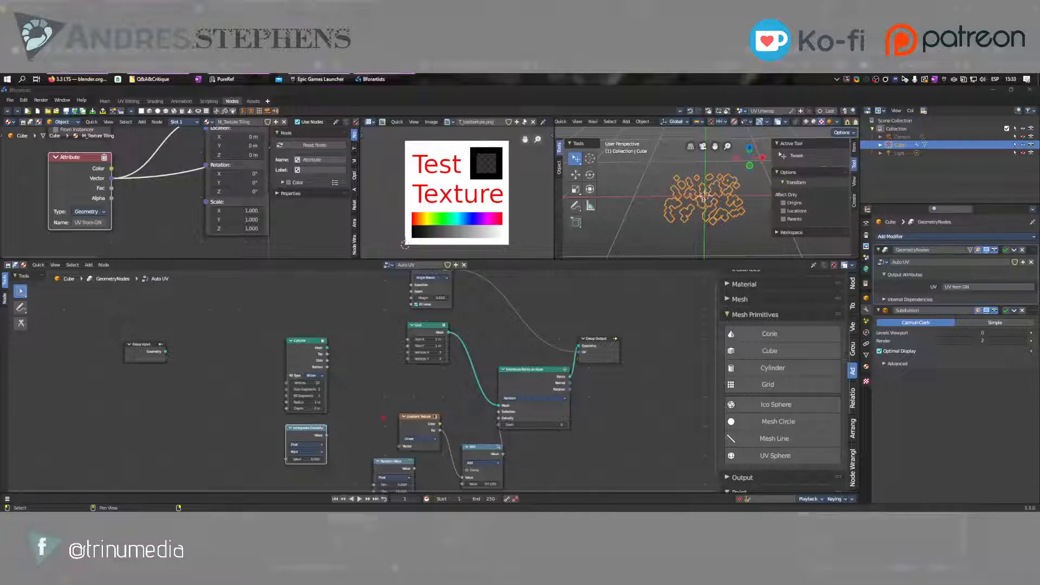
Add a Position node and place it above the Group Input node, left of the Cylinder node
left_click(377, 402)
key("shift+a")
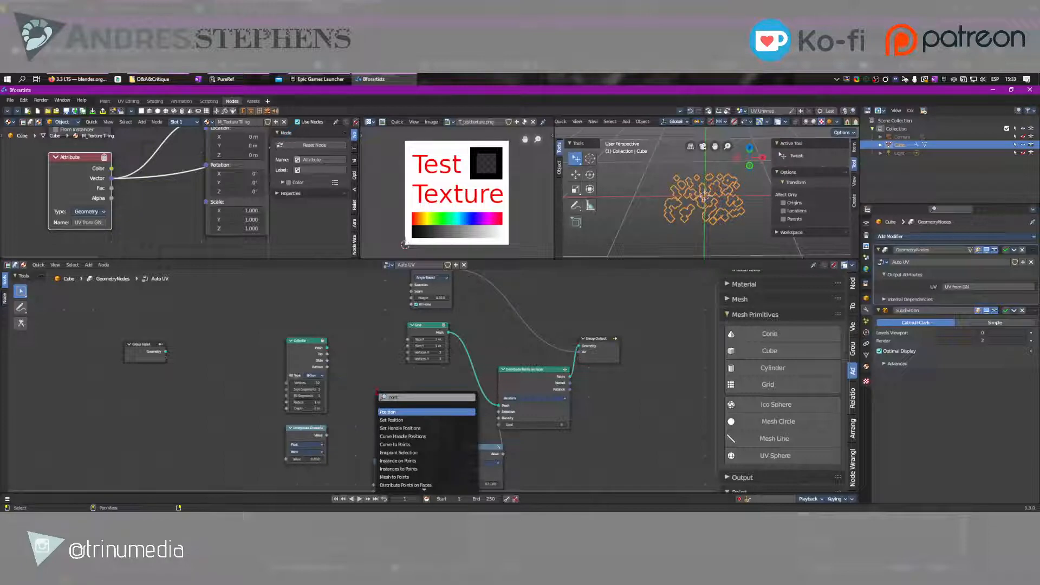
key("Return")
left_click(234, 330)
scroll(157, 324, "up", 3)
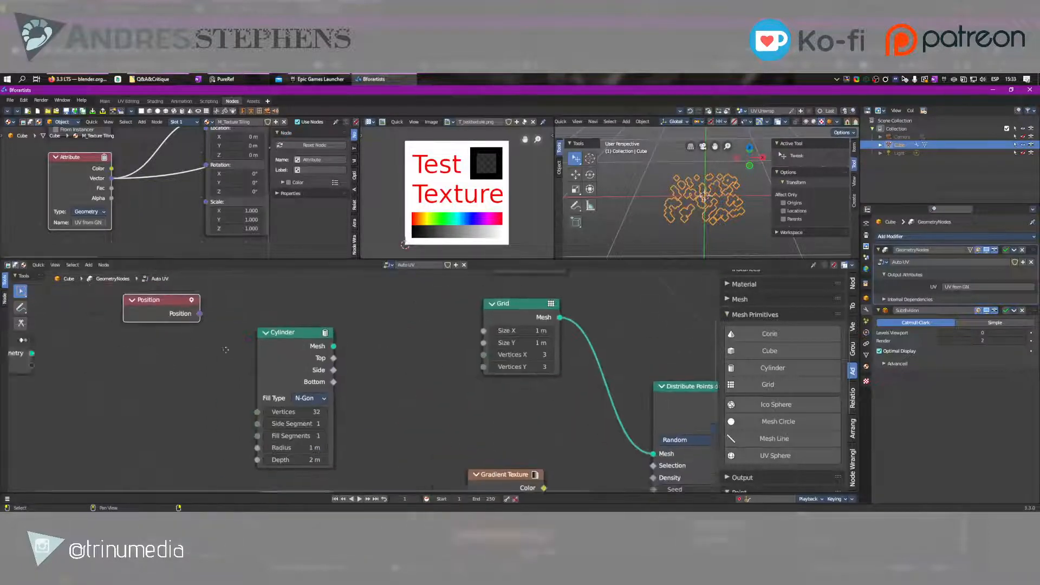
middle_click_drag(157, 324, 352, 378)
scroll(344, 371, "up", 3)
left_click_drag(312, 332, 223, 310)
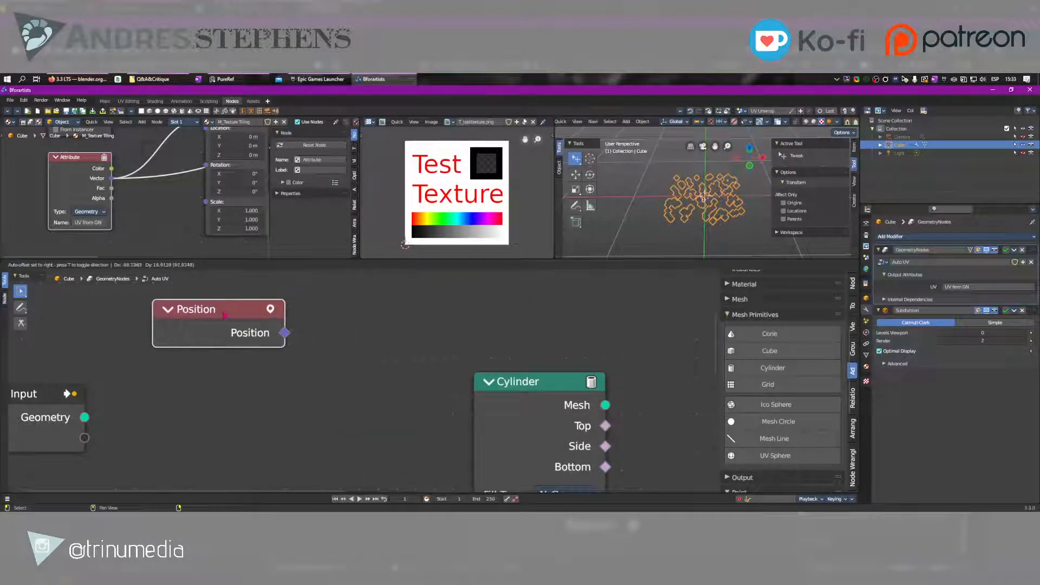
middle_click_drag(223, 309, 312, 383)
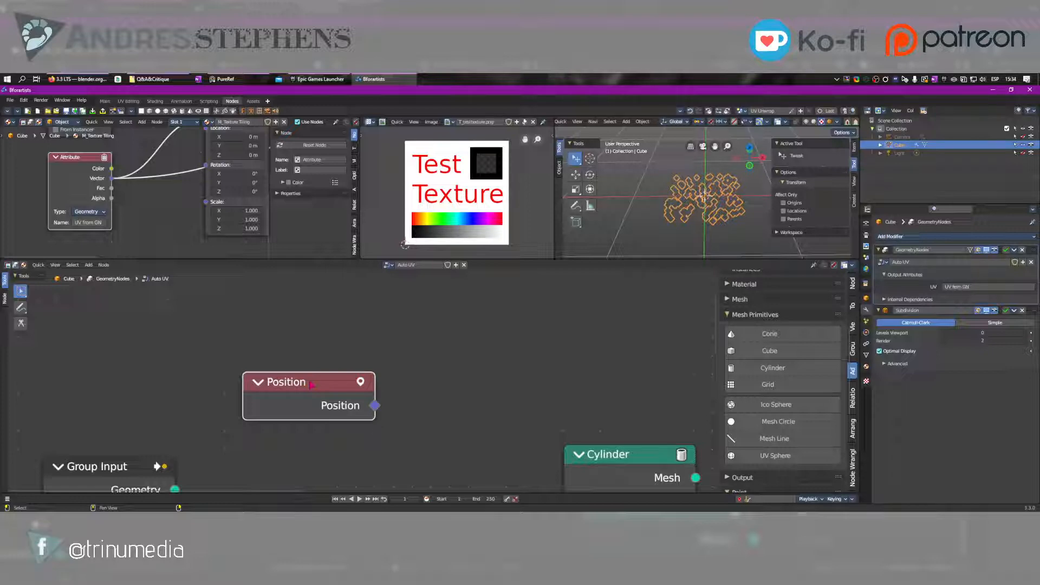
Move the Position node directly below the Group Input node
scroll(310, 385, "down", 3)
left_click_drag(203, 445, 308, 333)
scroll(308, 333, "up", 2)
mouse_move(319, 389)
left_mouse_down()
mouse_move(292, 389)
mouse_move(322, 391)
mouse_move(310, 400)
left_mouse_up()
middle_click_drag(299, 392, 275, 447)
left_click_drag(269, 467, 268, 443)
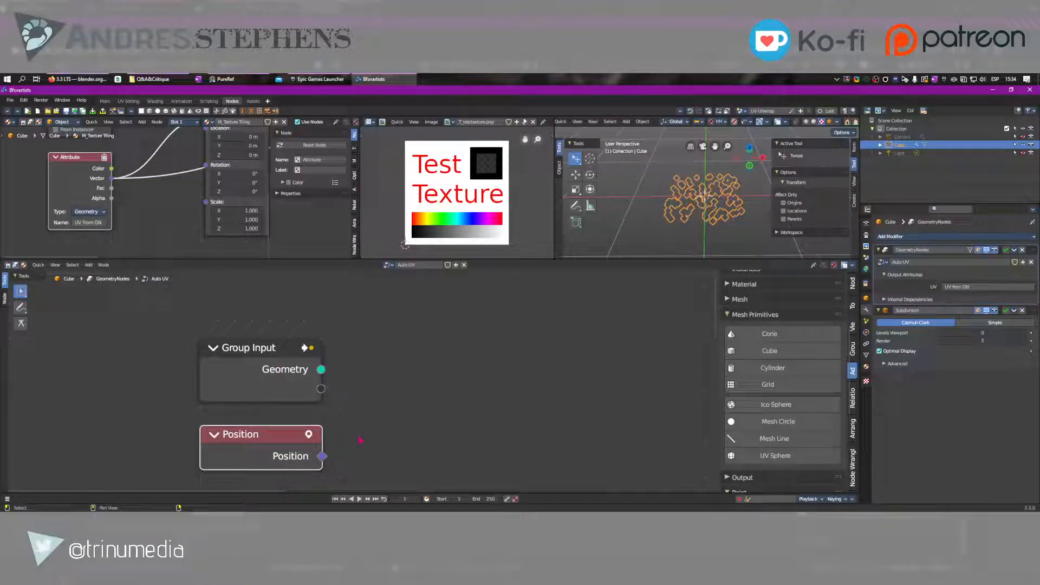
middle_click_drag(362, 461, 305, 413)
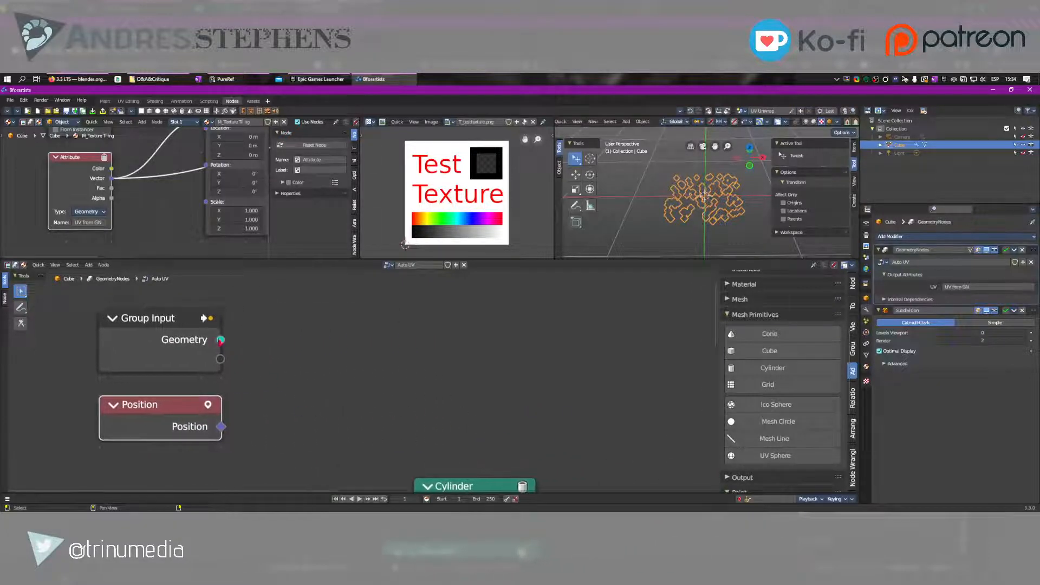
Inspect the Group Input's Geometry output and pull a link from it, then shift Position slightly right beneath Group Input
mouse_move(220, 342)
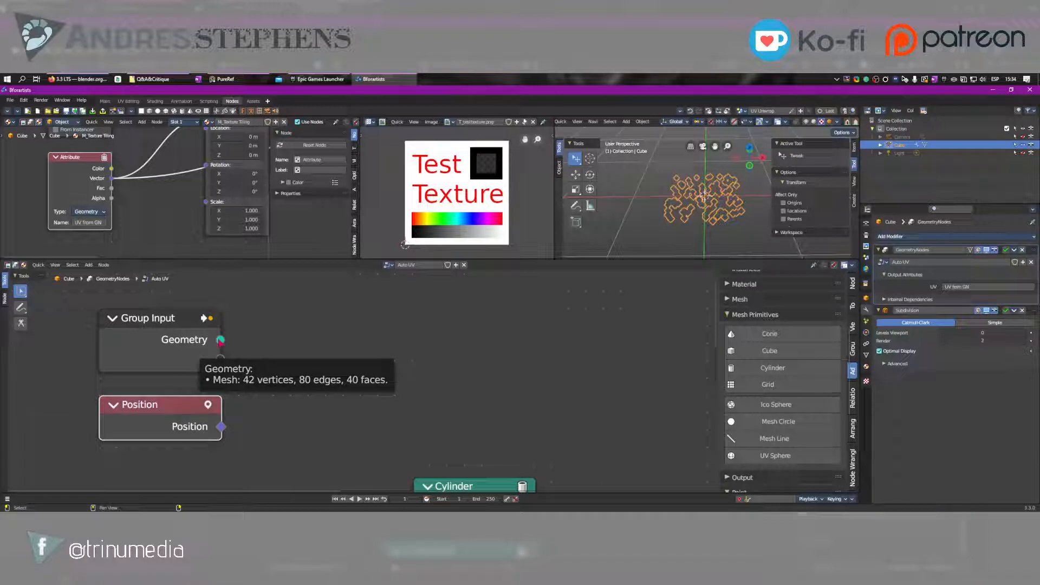
left_click_drag(221, 341, 415, 333)
left_click_drag(136, 407, 211, 412)
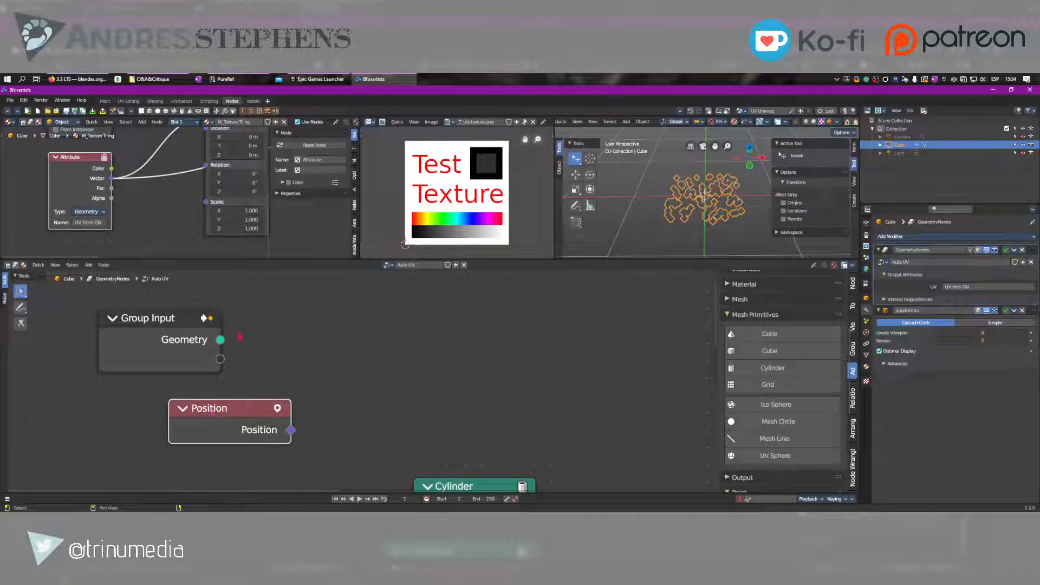
left_click_drag(230, 421, 193, 431)
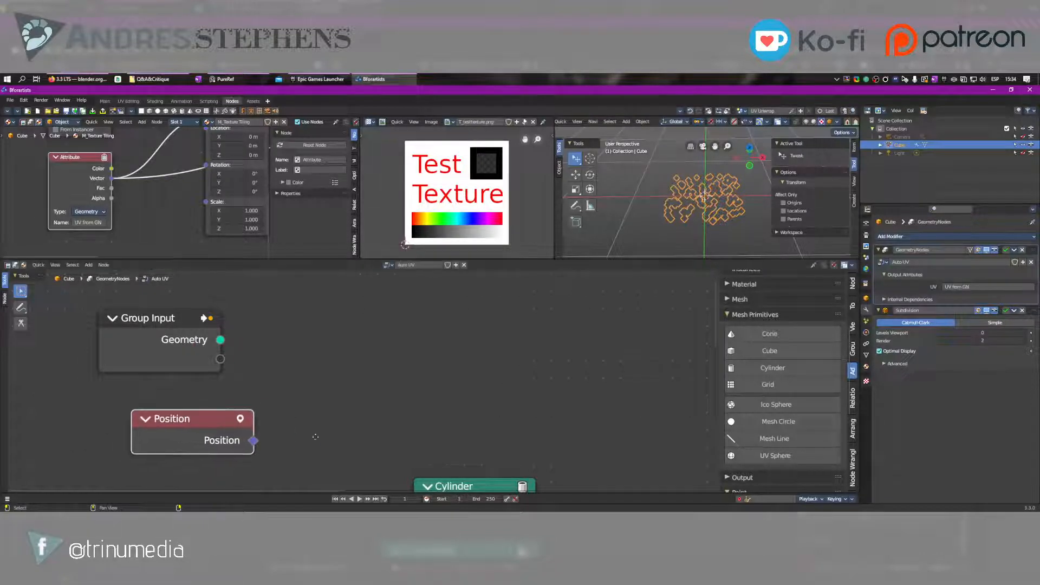
Move the Interpolate Domain node up so it sits closer beneath the Cylinder node
middle_click_drag(315, 441, 332, 317)
scroll(332, 319, "down", 6)
middle_click_drag(472, 417, 364, 282)
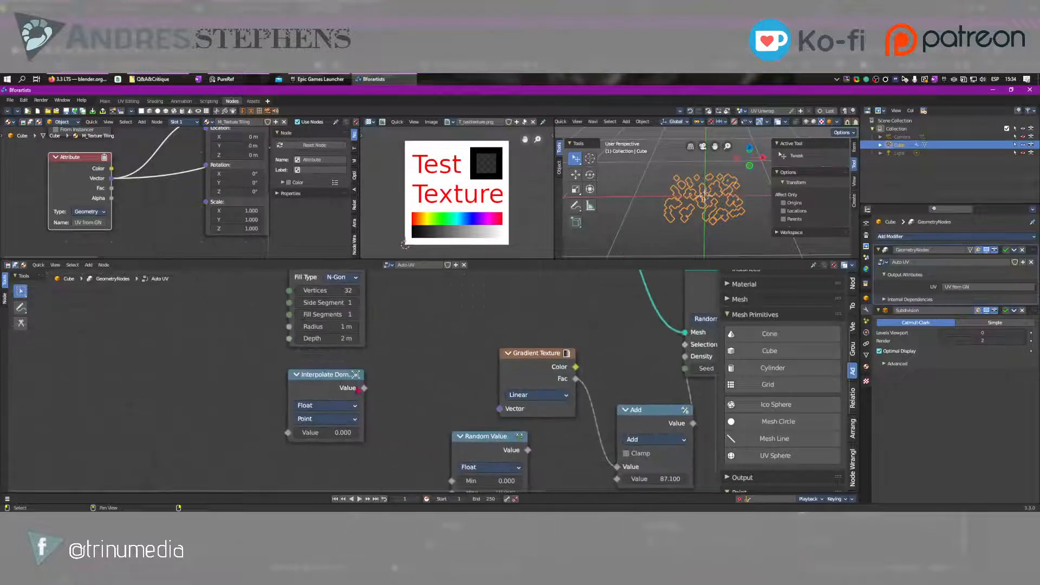
left_click_drag(352, 389, 347, 375)
middle_click_drag(325, 347, 354, 450)
middle_click_drag(246, 270, 263, 410)
left_click_drag(213, 373, 464, 378)
middle_click_drag(487, 482, 341, 357)
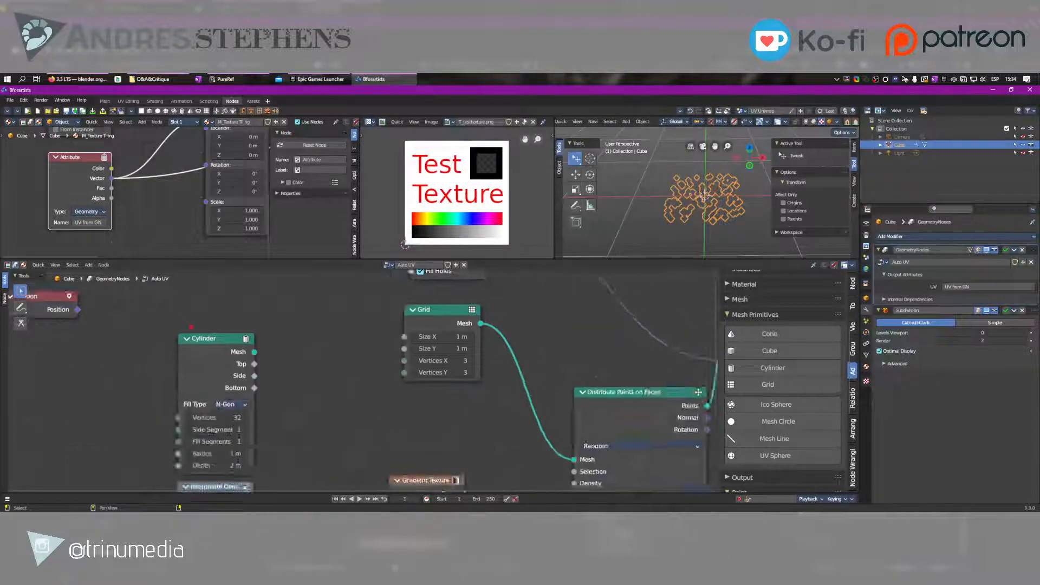
Shift Distribute Points on Faces closer to the Grid node and move Group Output slightly farther right
scroll(379, 380, "down", 6)
middle_click_drag(509, 389, 496, 394)
left_click_drag(503, 393, 489, 387)
left_click_drag(606, 360, 624, 362)
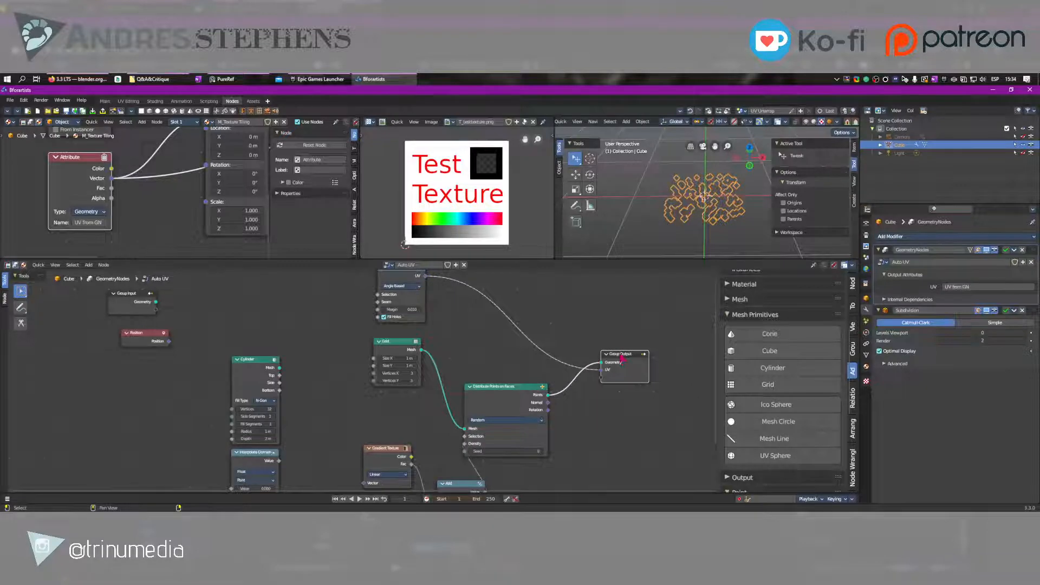
scroll(631, 356, "up", 7)
middle_click_drag(644, 353, 312, 365)
scroll(441, 370, "up", 2)
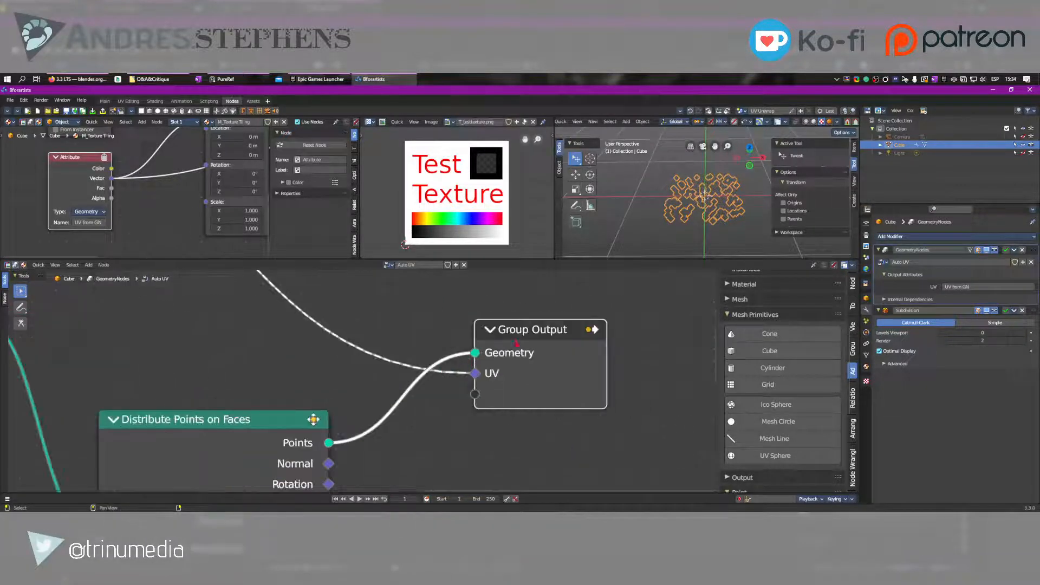
Move the Grid node left, closer to the Cylinder node
scroll(453, 344, "down", 8)
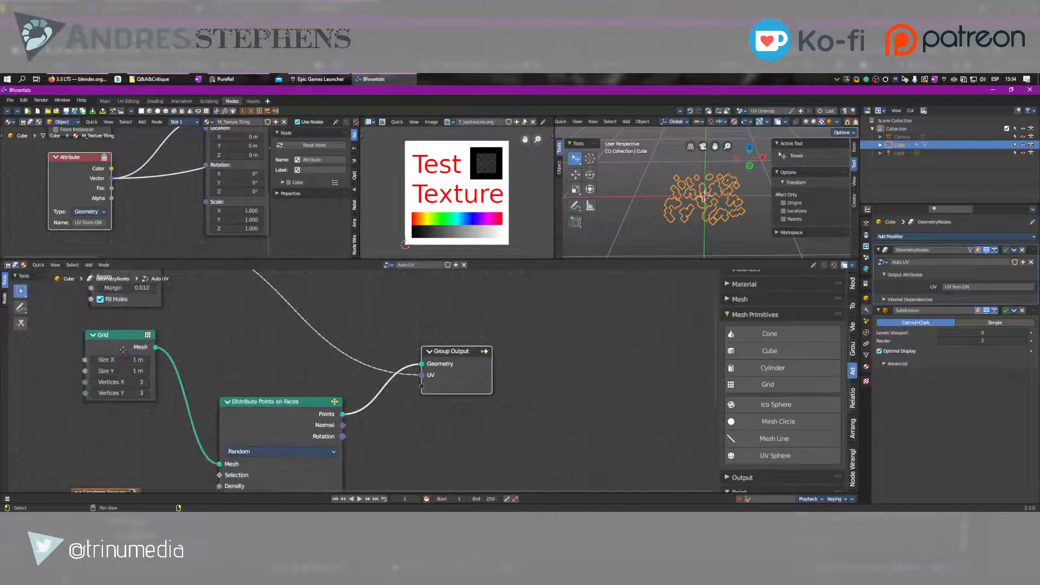
middle_click_drag(137, 352, 269, 404)
left_click_drag(269, 395, 212, 395)
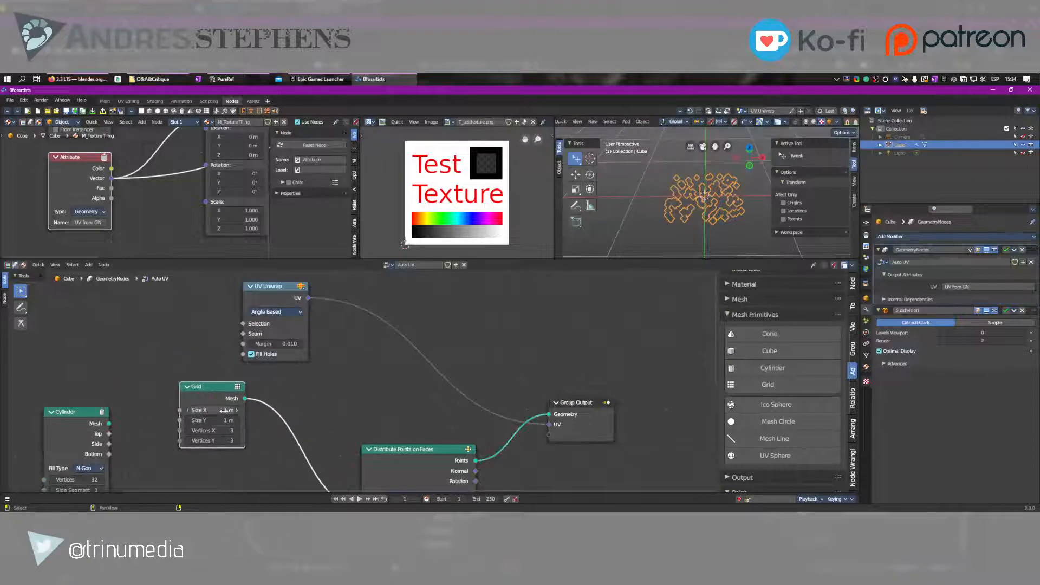
scroll(241, 406, "up", 1)
middle_click_drag(242, 407, 303, 367)
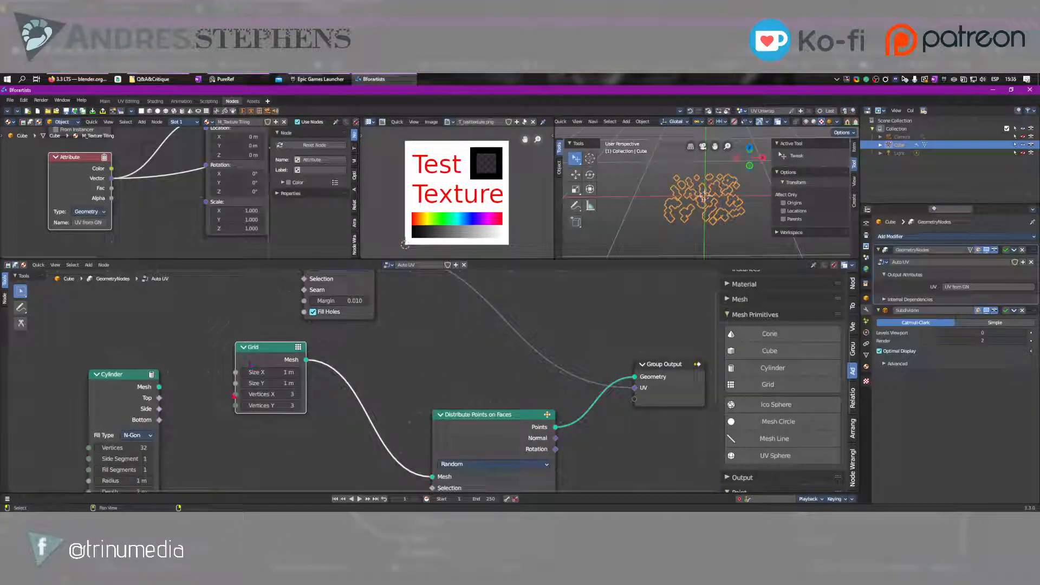
Place UV Unwrap below the link between Distribute Points on Faces and Group Output, shift Group Output right, and put Position directly above Cylinder
scroll(430, 366, "down", 3)
middle_click_drag(350, 340, 399, 348)
left_click_drag(383, 309, 535, 458)
left_click_drag(575, 380, 629, 384)
left_click_drag(177, 366, 275, 368)
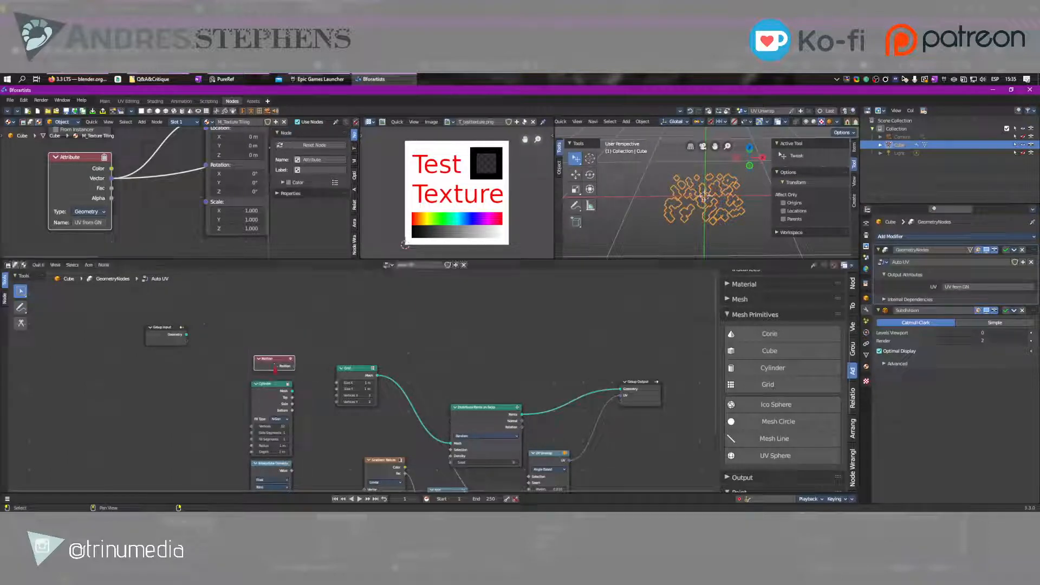
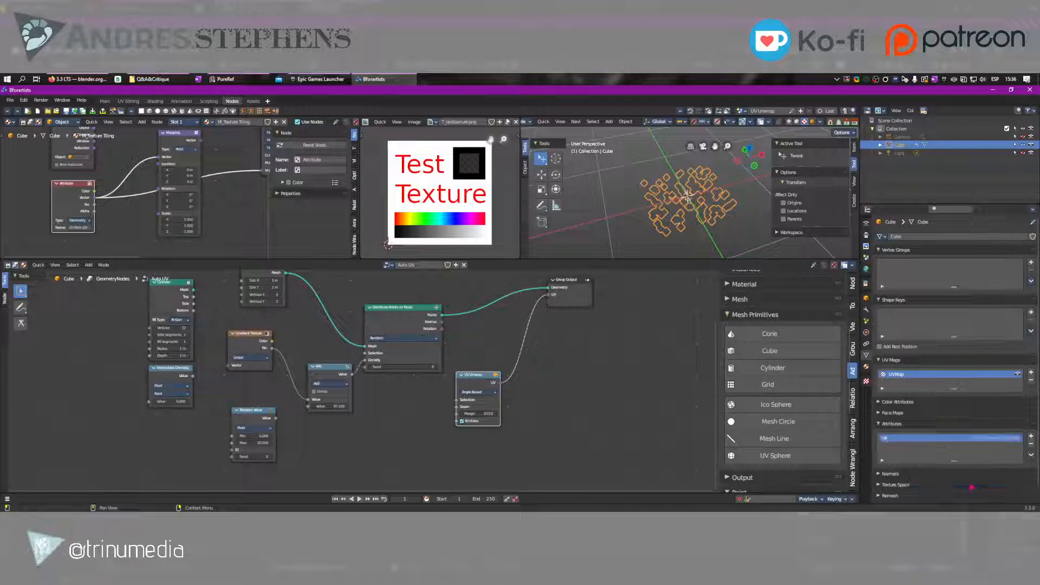
Set the name on the M_Texture Tiling material's Attribute node to UV
middle_click_drag(139, 198, 124, 205)
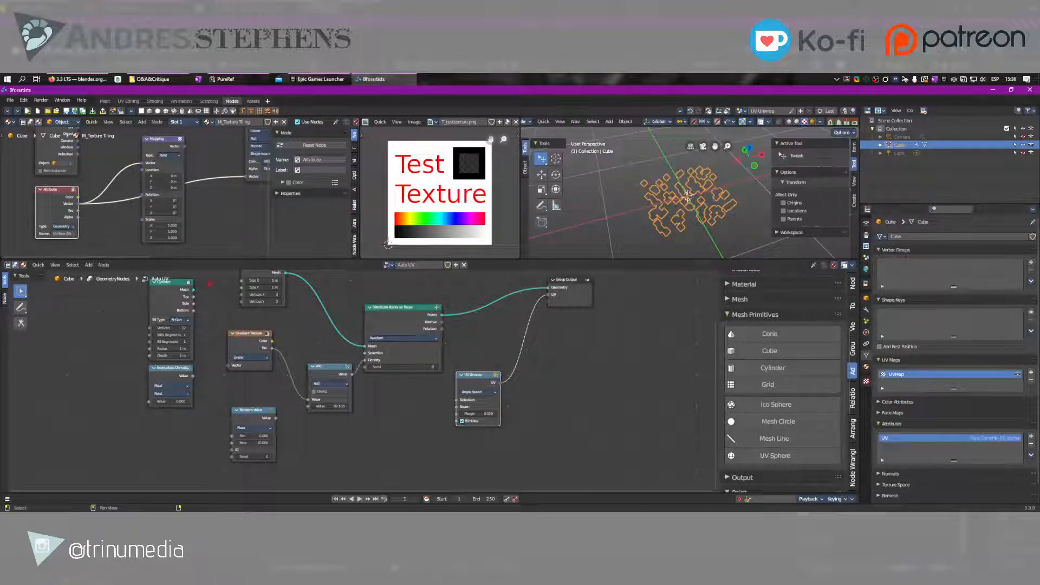
type("UV")
key("Return")
Place Group Input above the Grid node, feed its Geometry into Group Output's Geometry, and raise Group Output slightly
middle_click_drag(531, 327, 622, 410)
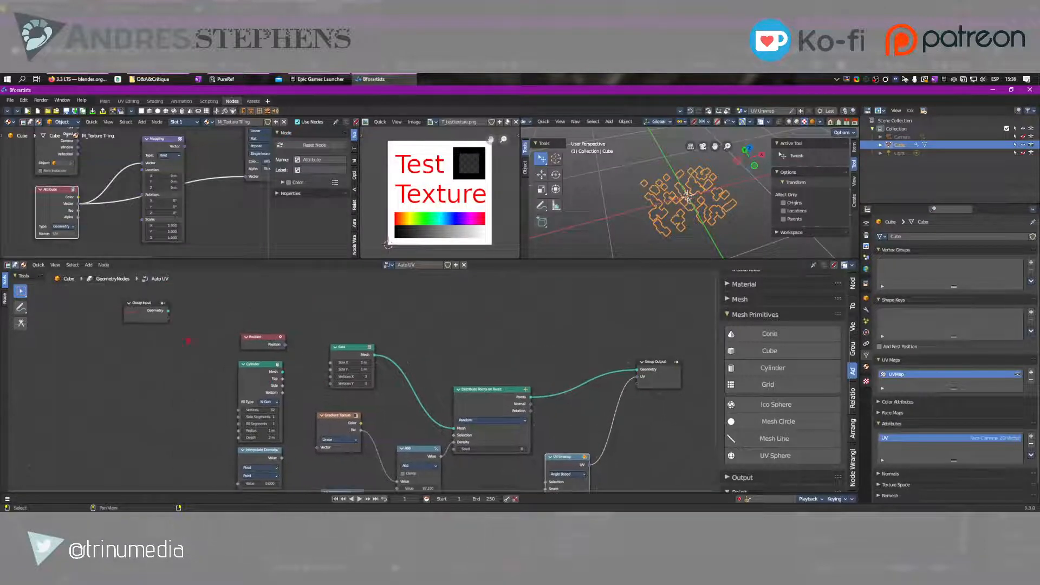
left_click_drag(136, 310, 637, 370)
middle_click_drag(664, 239, 761, 191)
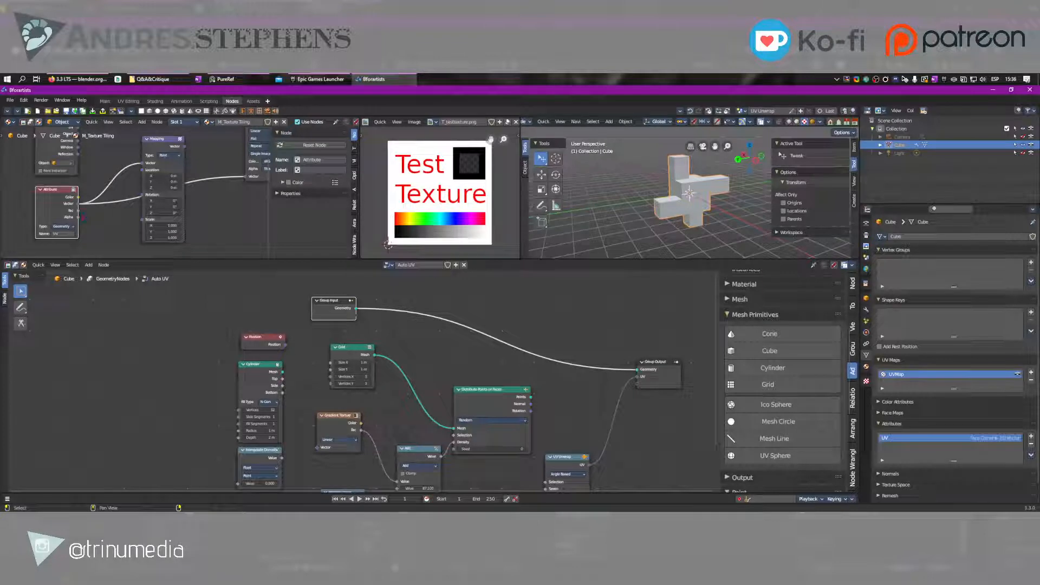
left_click_drag(656, 368, 668, 337)
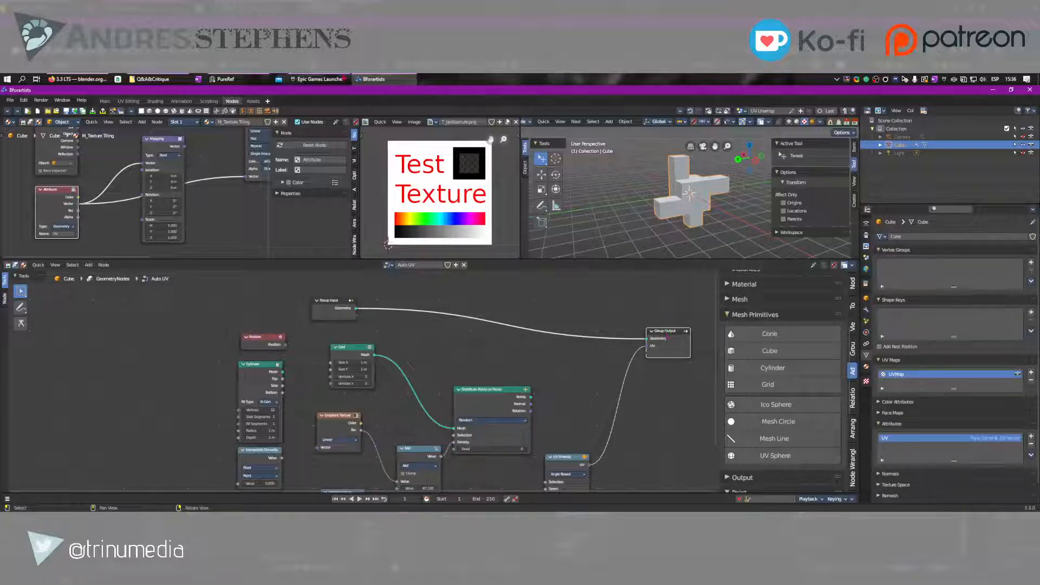
Switch to the Assets workspace and browse the Default Library's Materials, Geometry Nodes and Shader node group catalogs, including Coordinates, Layers and Masks
left_click(253, 102)
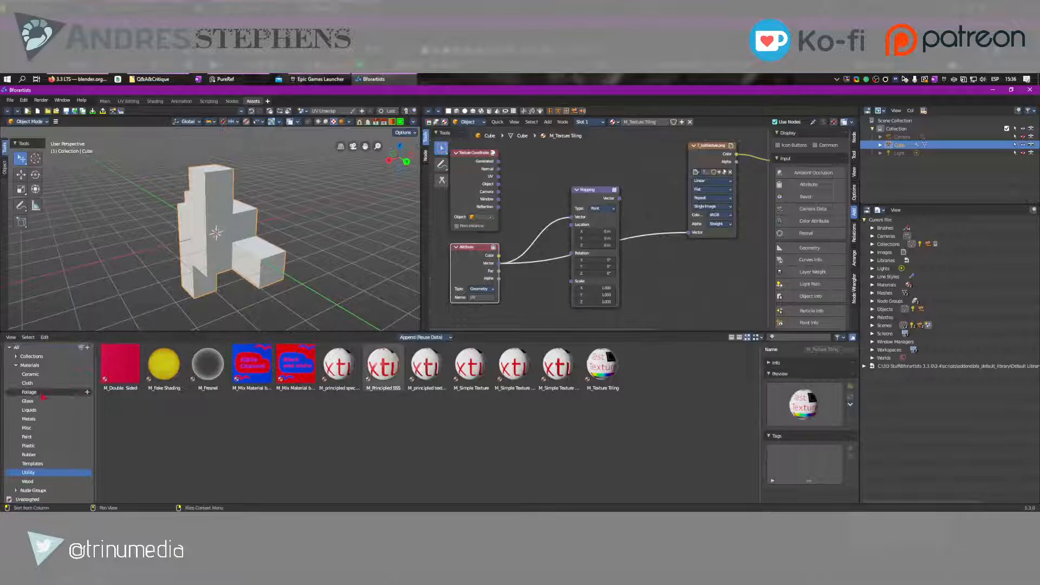
left_click(16, 365)
left_click(16, 390)
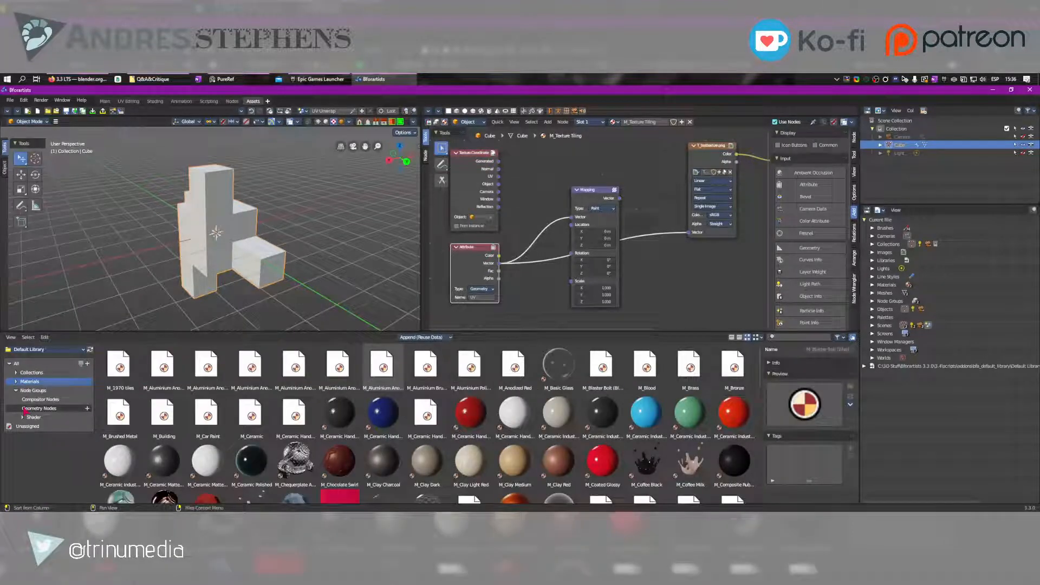
left_click(24, 409)
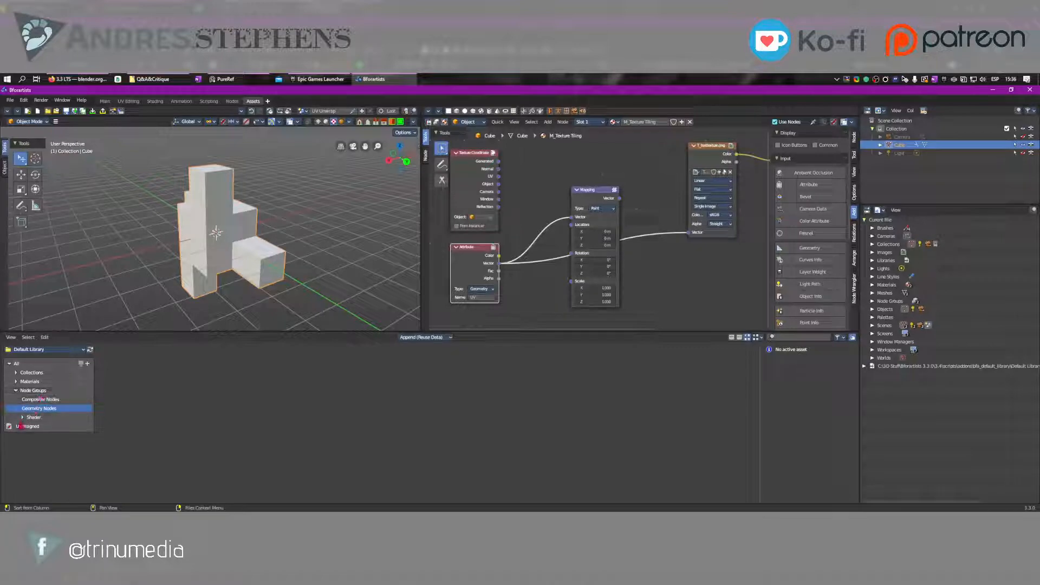
left_click(22, 417)
left_click(39, 427)
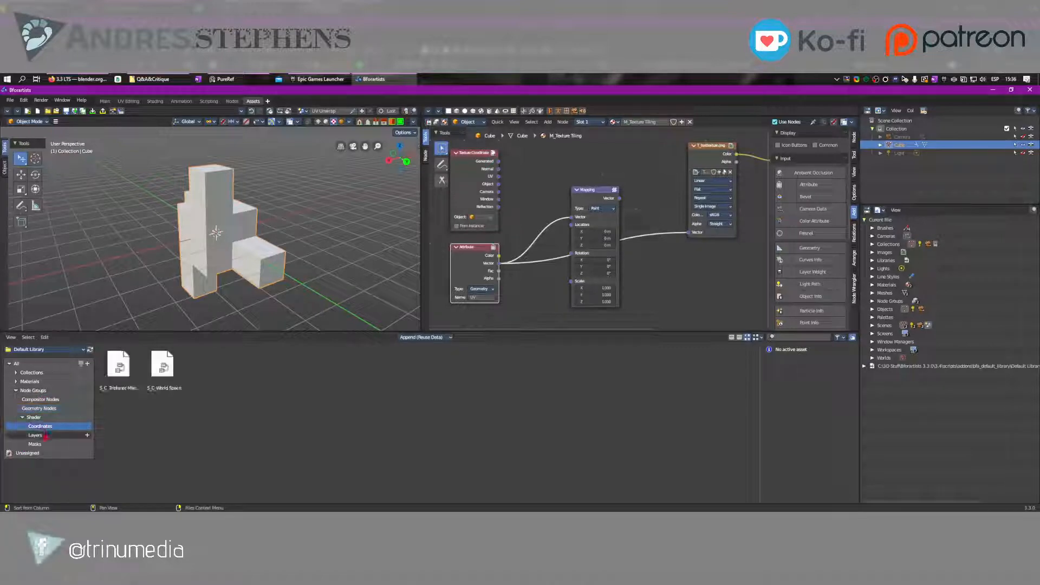
left_click(46, 436)
left_click(41, 443)
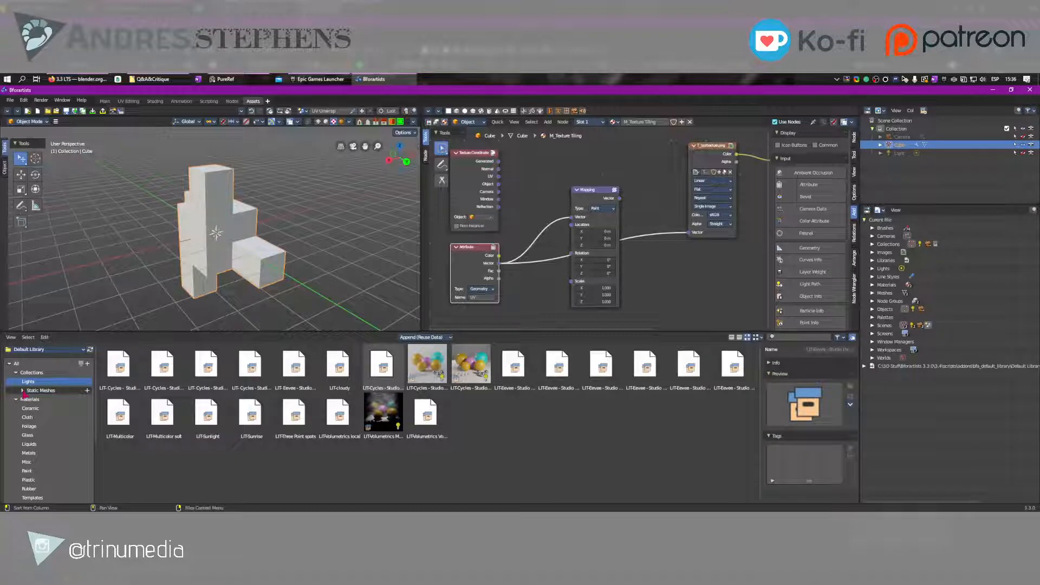
Add the SM_Color_checker_Stand asset from the Static Meshes catalog to the scene beside the cube mesh and frame it
left_click(25, 390)
left_click_drag(295, 366, 311, 232)
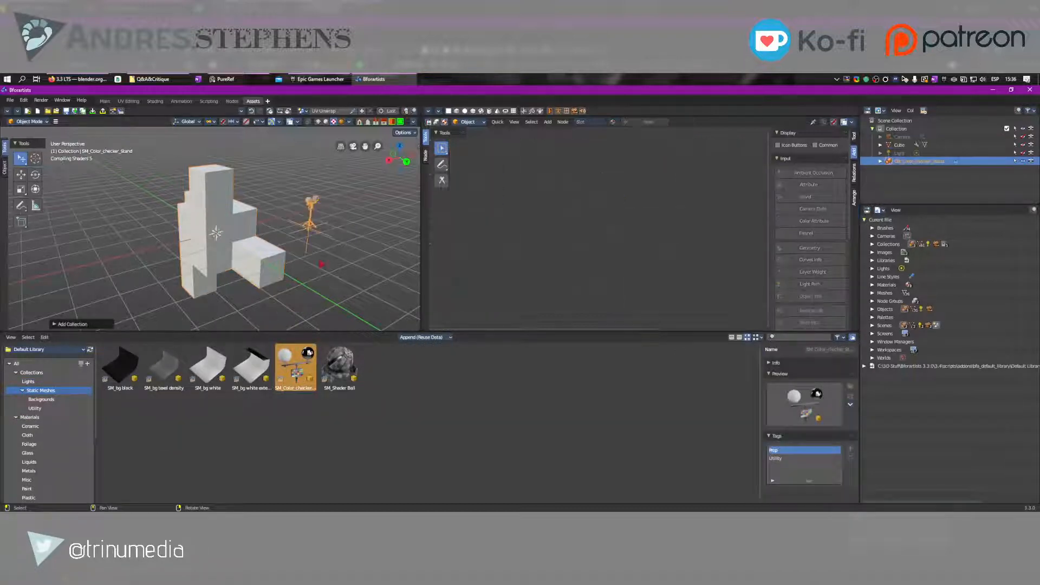
scroll(351, 208, "up", 3)
key("KP_Decimal")
right_click_drag(350, 209, 292, 229)
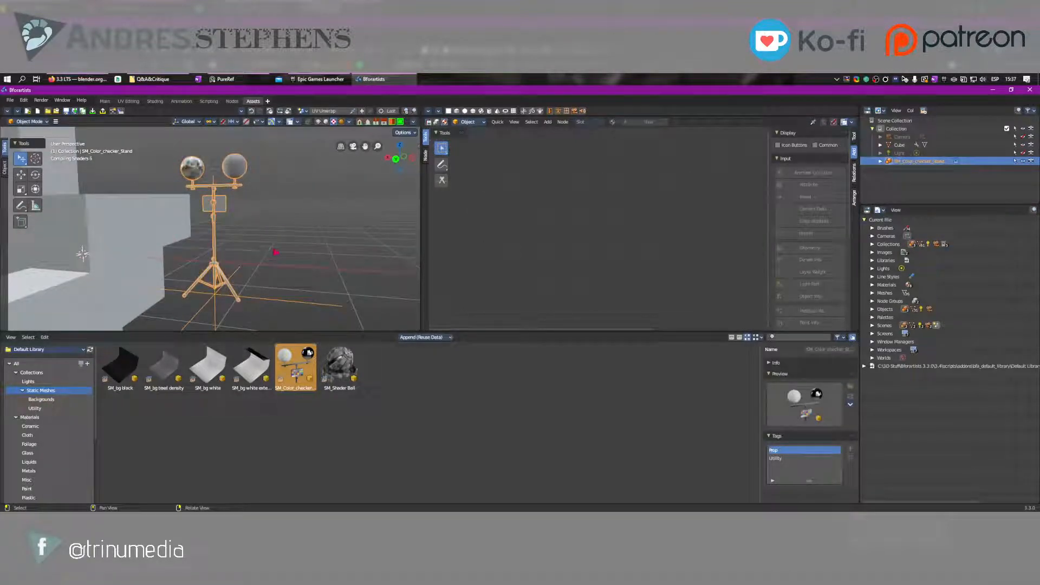
right_click(208, 355)
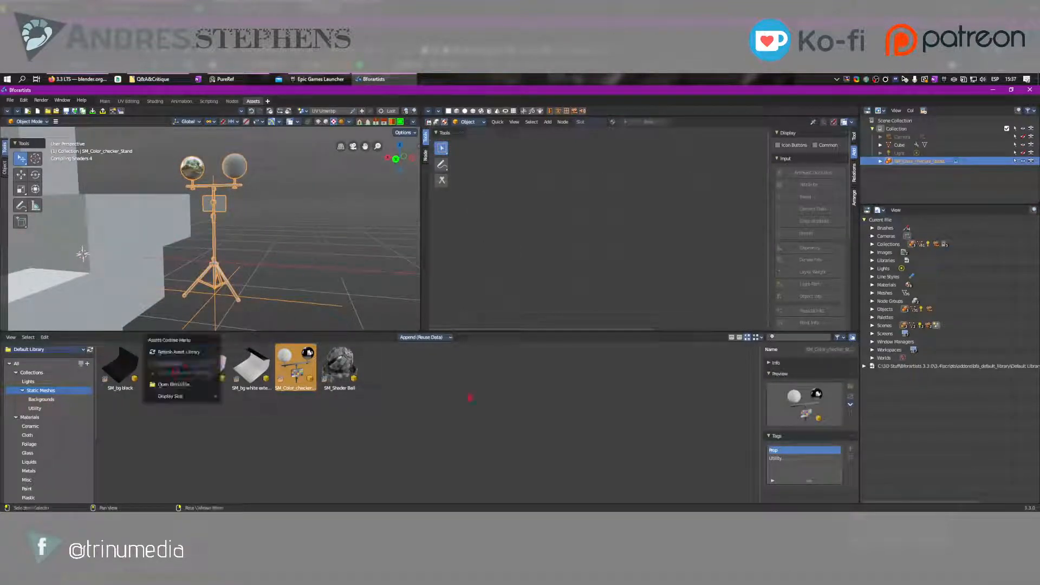
left_click(472, 397)
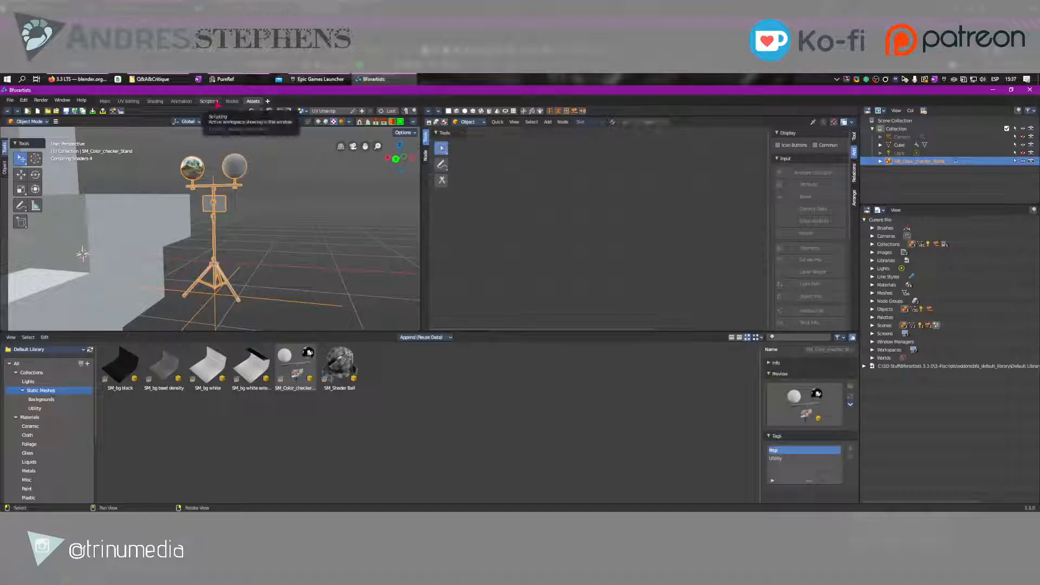
scroll(54, 450, "down", 5)
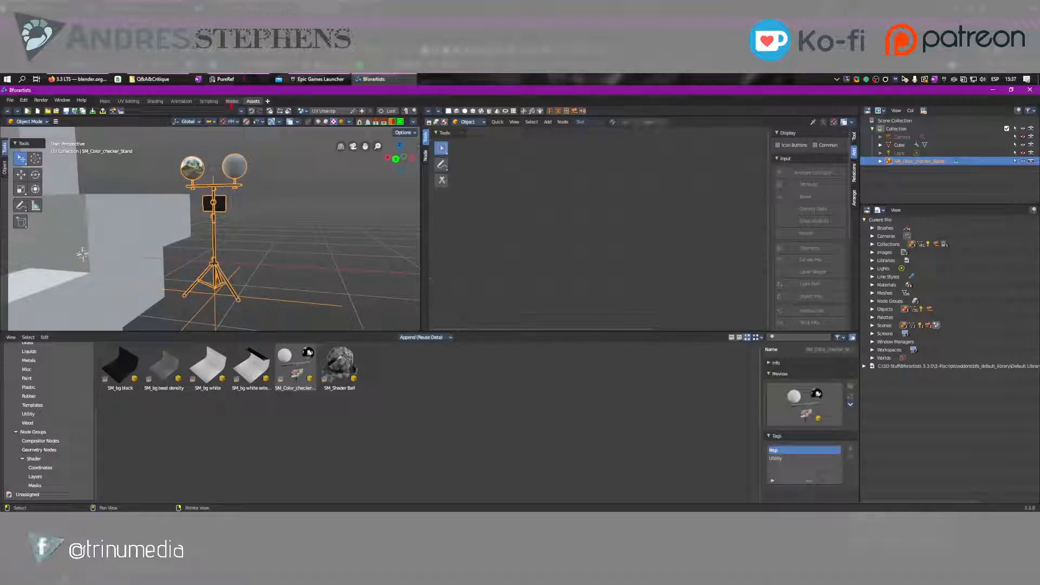
Return to the Nodes workspace and look through the available geometry node categories, expanding Geometry and Curve
left_click(232, 100)
scroll(752, 371, "up", 6)
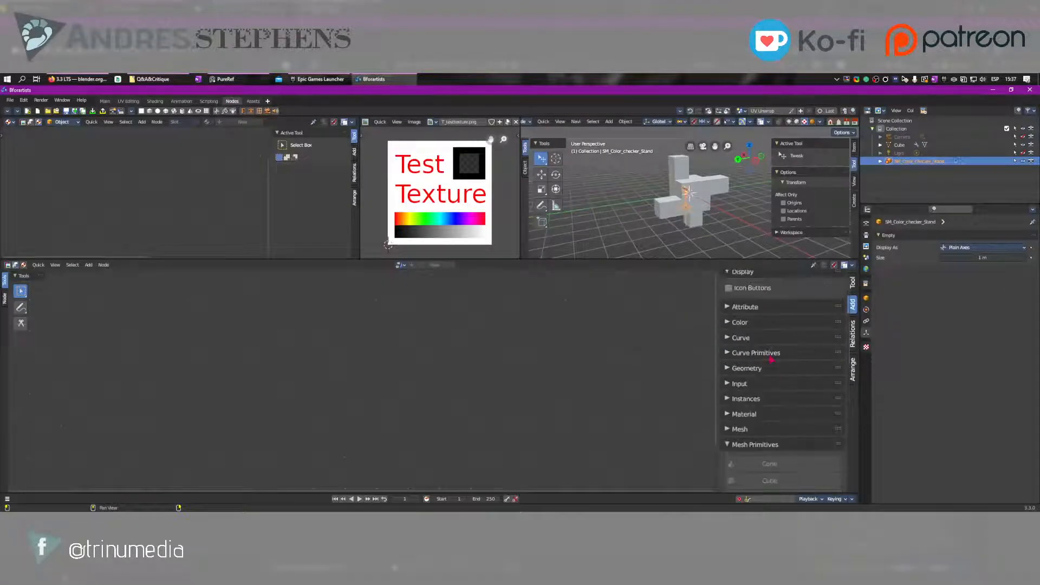
left_click(747, 374)
scroll(758, 357, "down", 5)
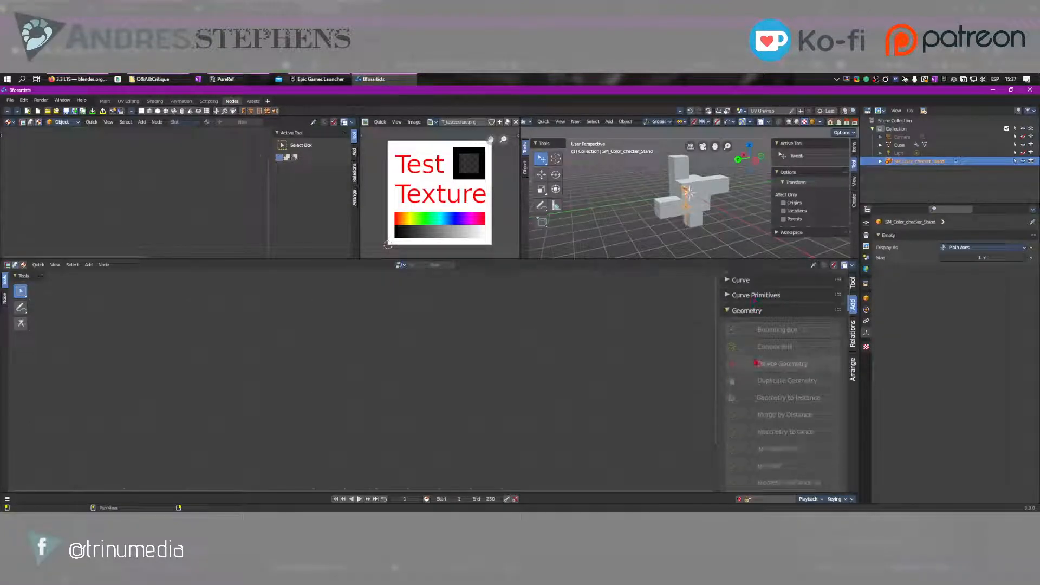
scroll(769, 342, "up", 5)
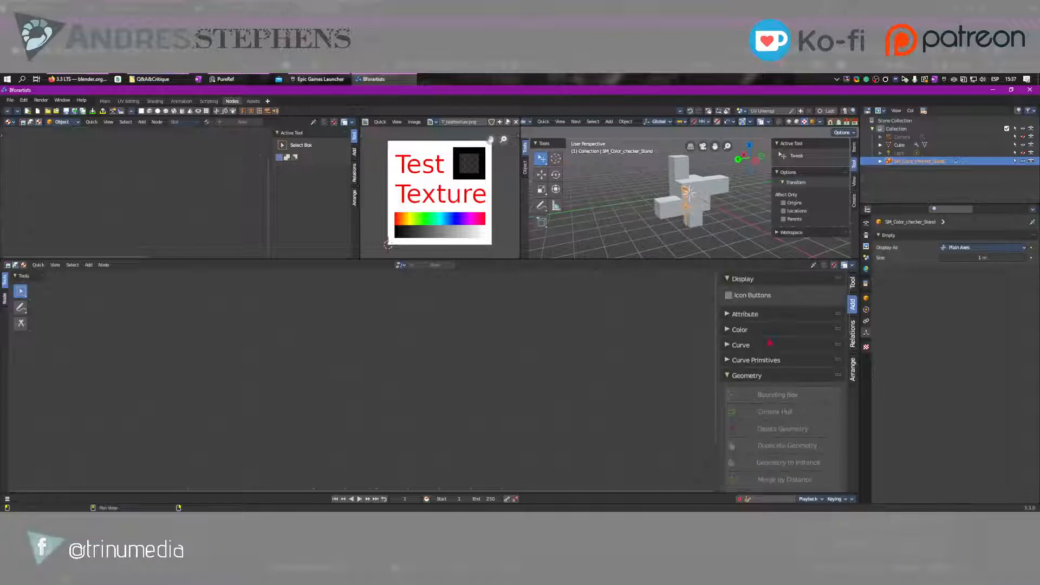
scroll(769, 342, "down", 2)
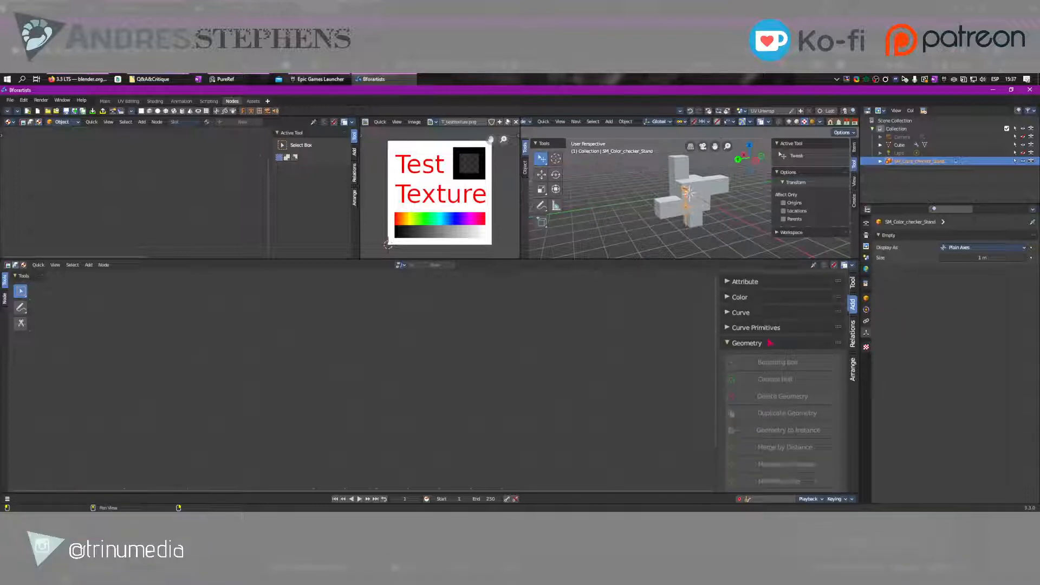
left_click(735, 318)
scroll(771, 355, "down", 5)
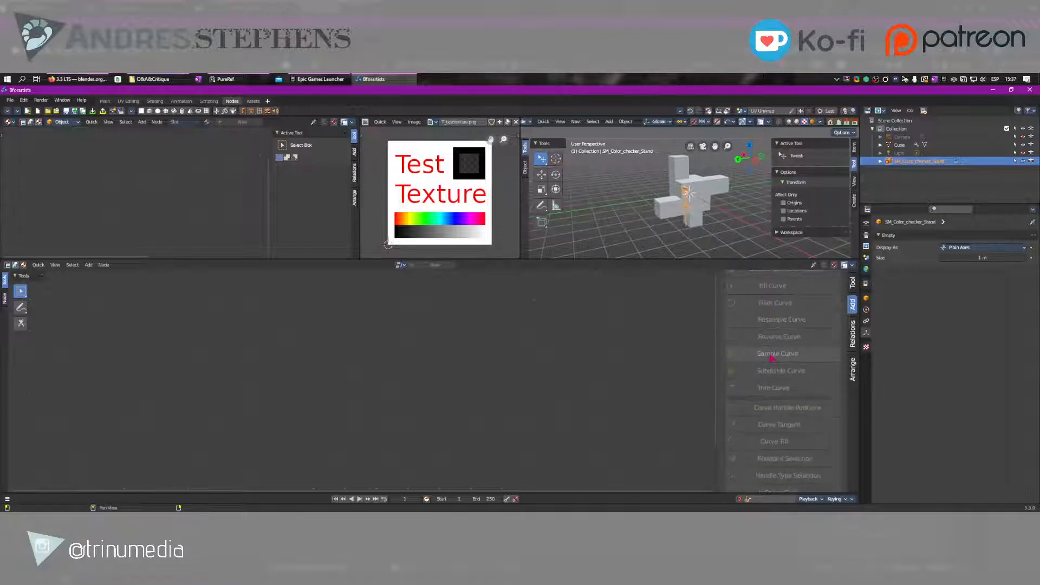
scroll(772, 358, "down", 10)
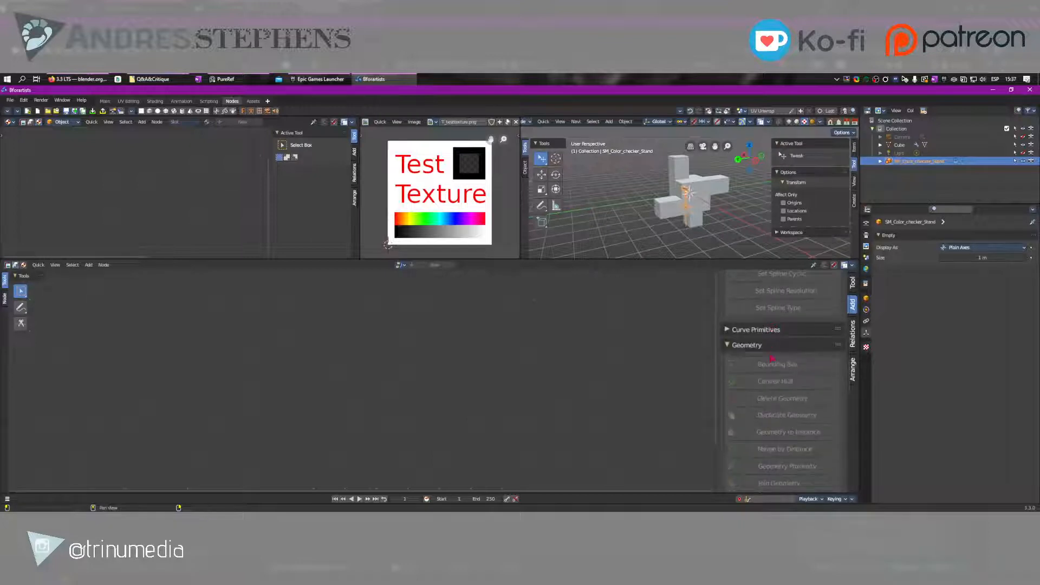
scroll(772, 358, "down", 15)
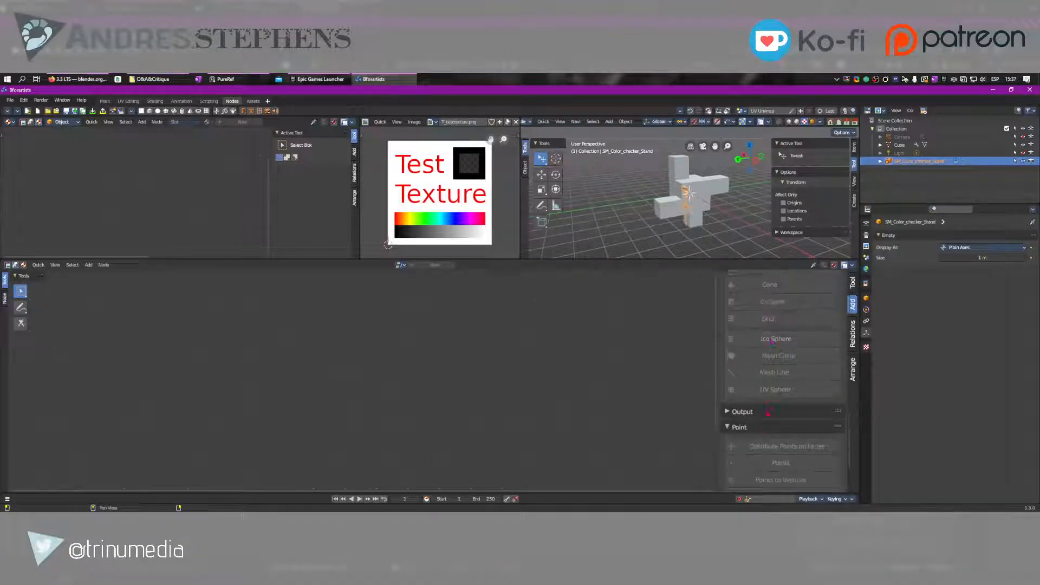
scroll(768, 412, "down", 5)
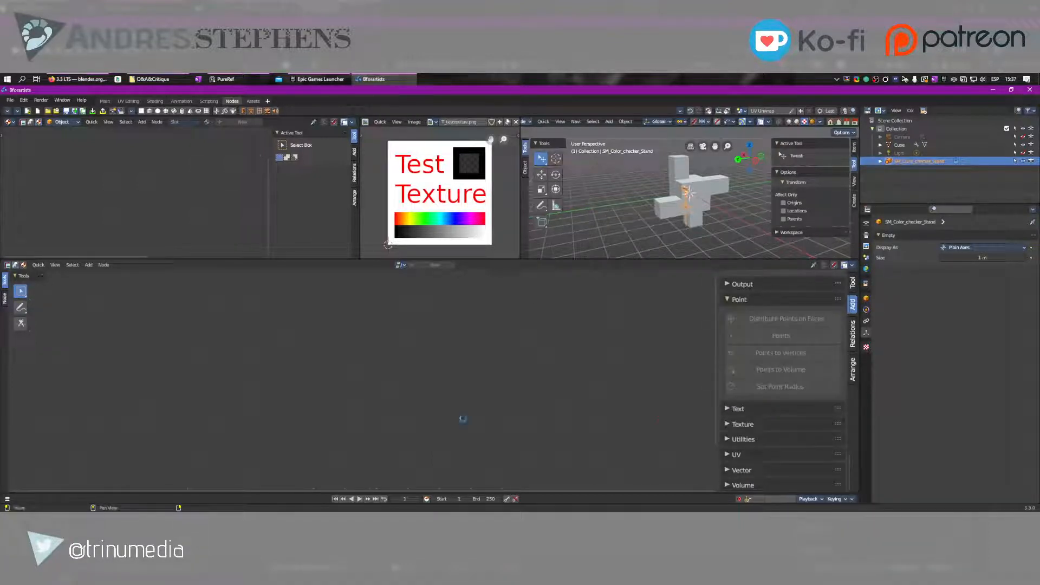
left_click(103, 265)
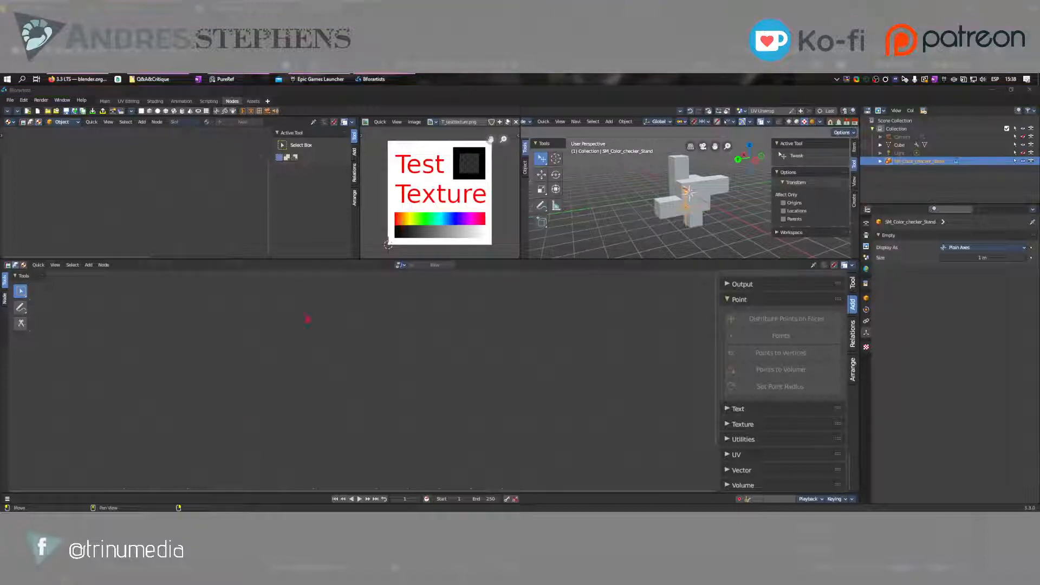
In the Main workspace, select the cube mesh and examine its material settings, Attributes and UV Maps
left_click(109, 103)
left_click(110, 103)
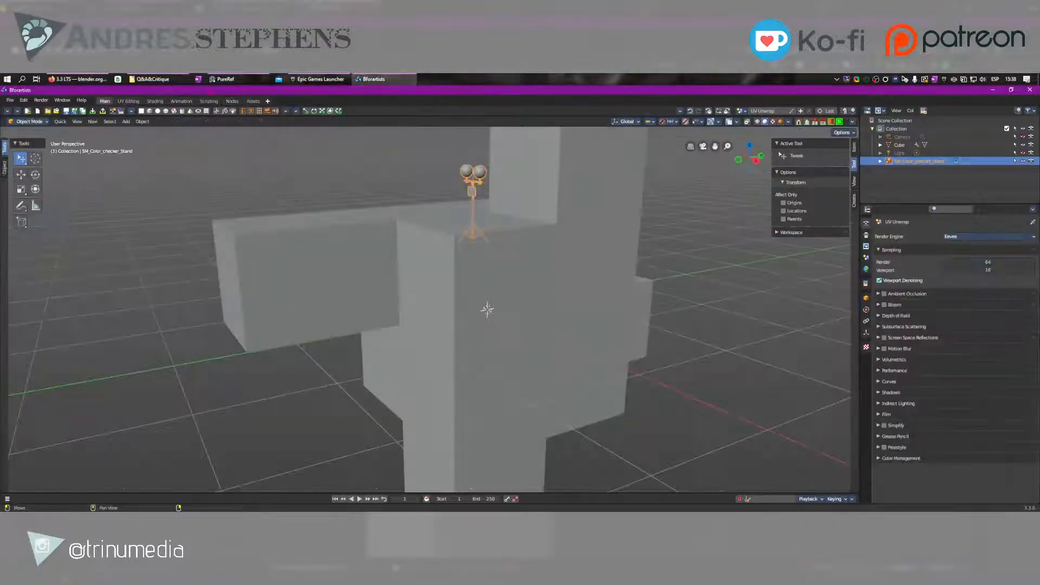
left_click(587, 283)
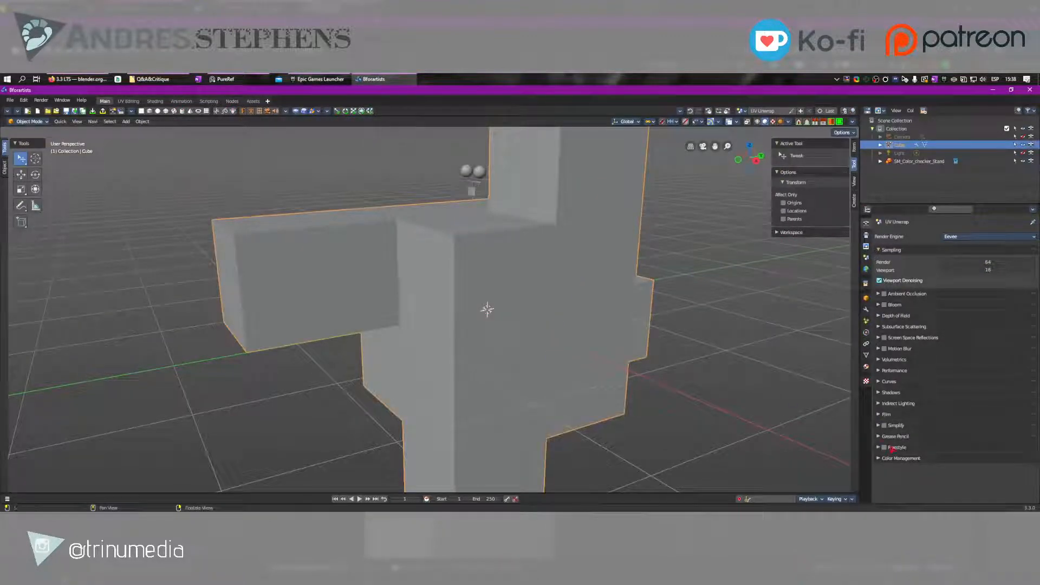
left_click(865, 366)
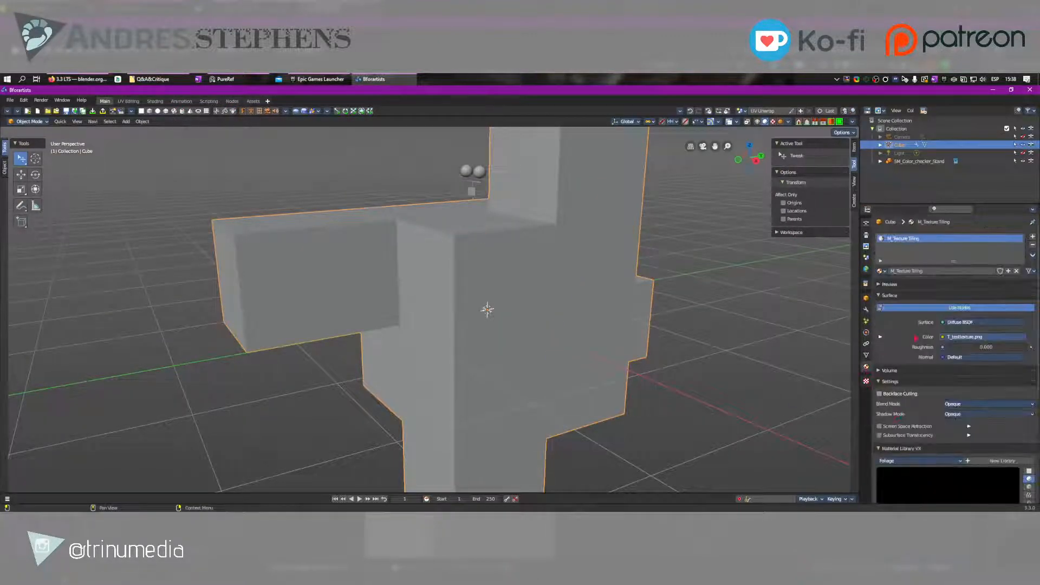
scroll(907, 333, "down", 3)
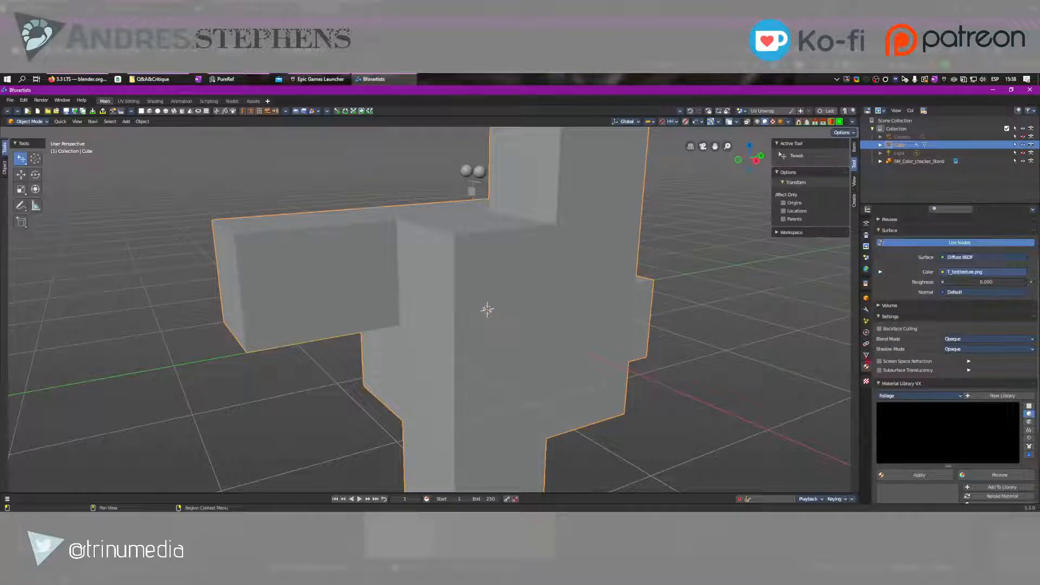
left_click(866, 354)
left_click(892, 393)
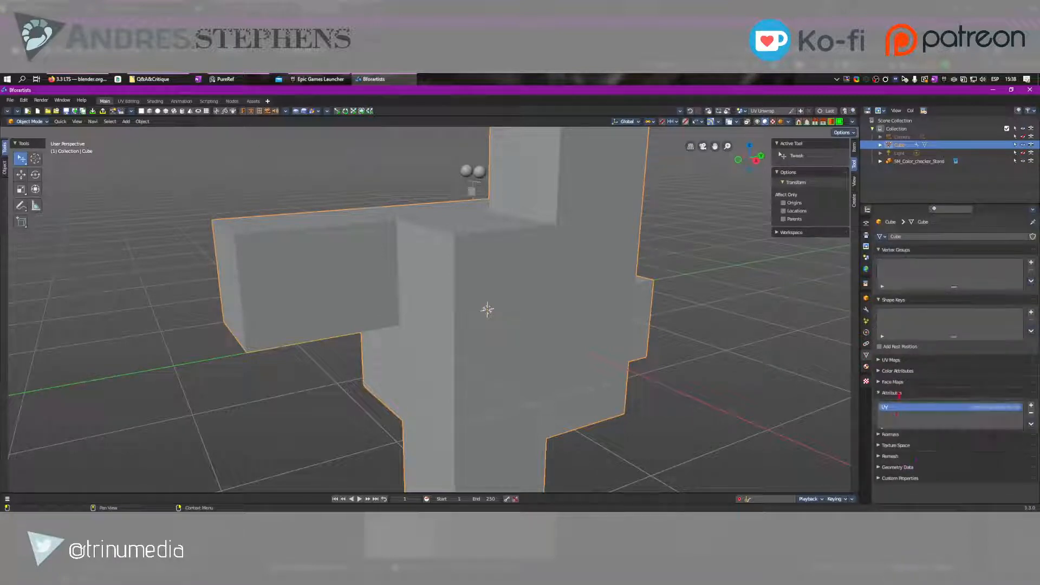
left_click(1031, 424)
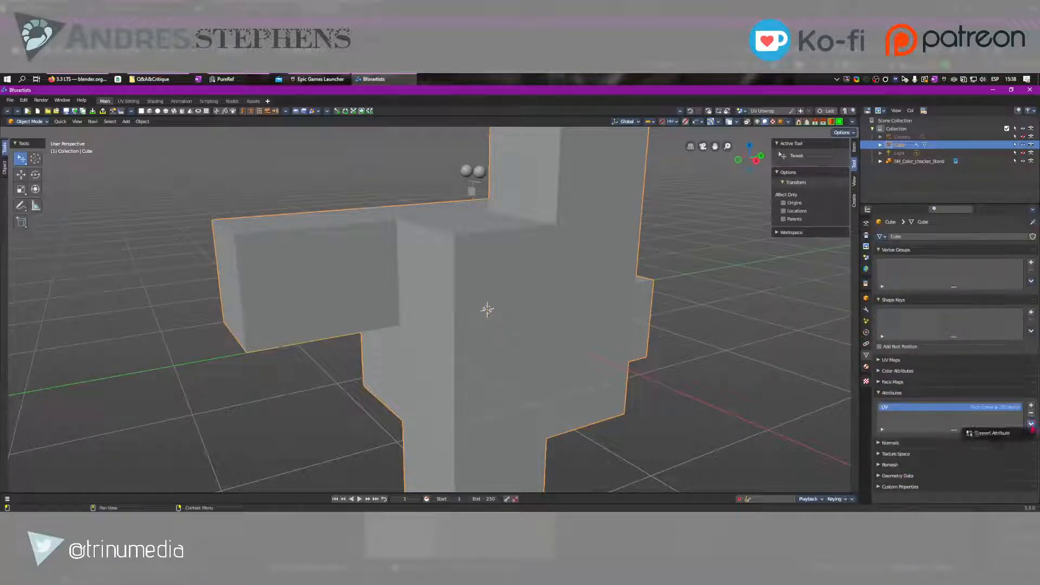
left_click(922, 360)
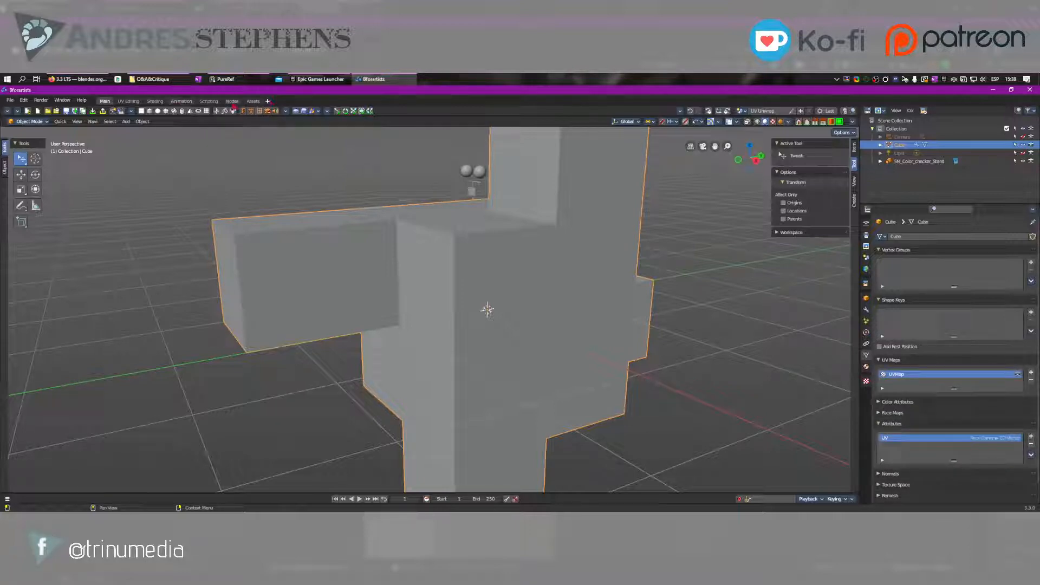
Return to the Nodes workspace and shift the UV Unwrap node slightly left, below Distribute Points on Faces
left_click(231, 101)
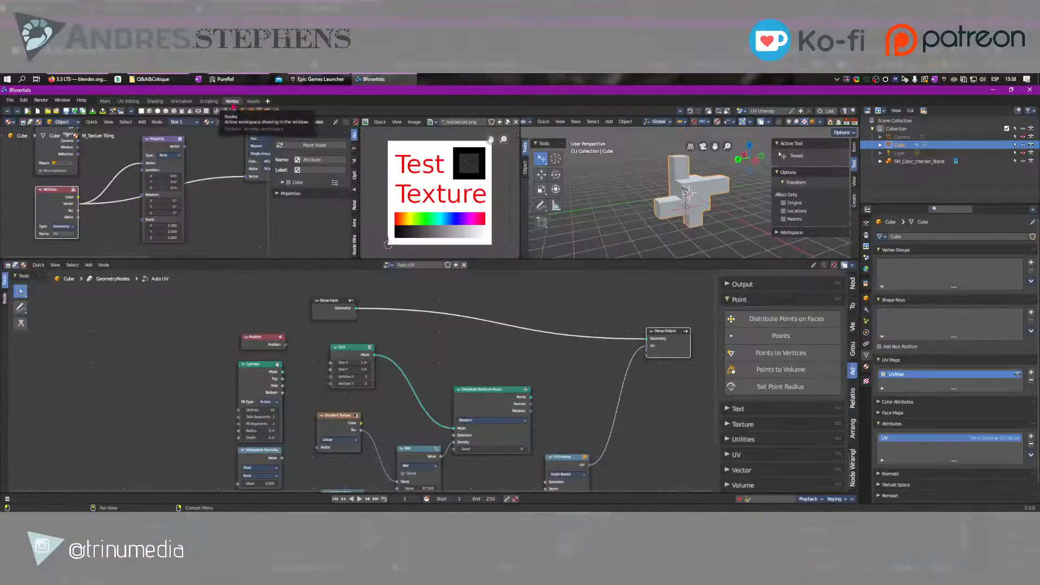
scroll(512, 398, "up", 2)
scroll(512, 398, "down", 3)
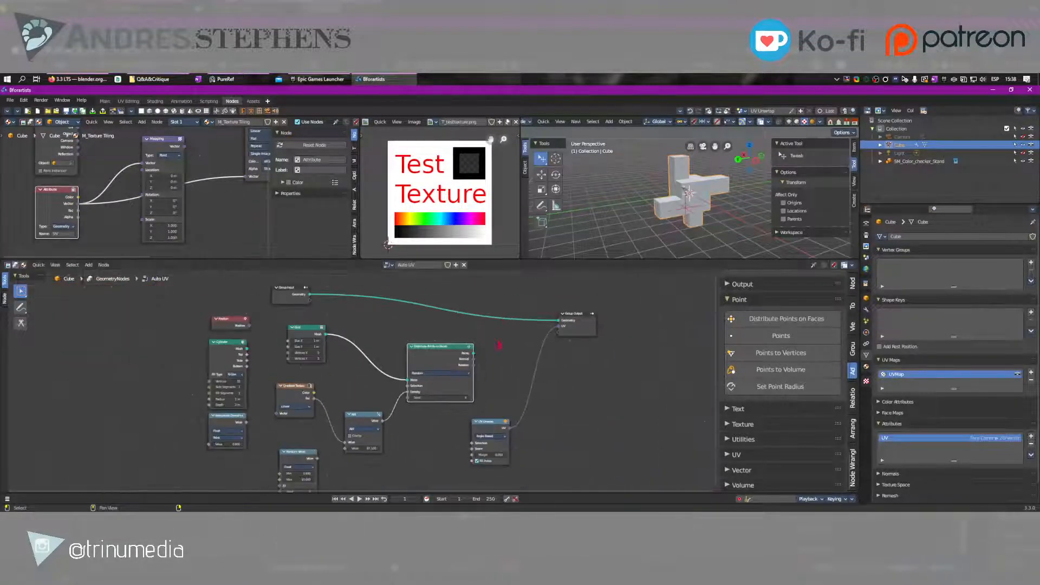
middle_click_drag(499, 344, 463, 361)
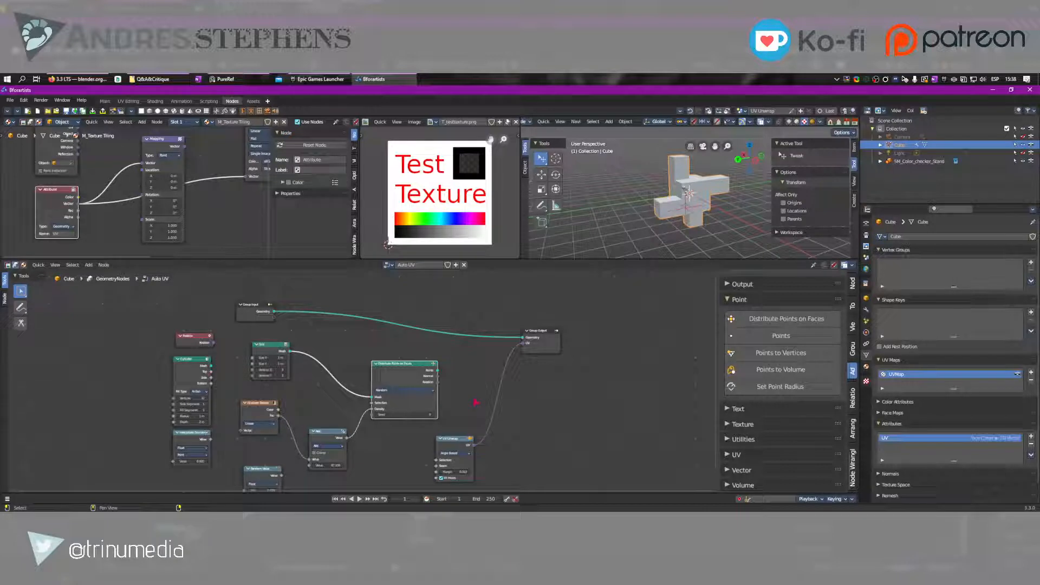
left_click_drag(463, 440, 452, 438)
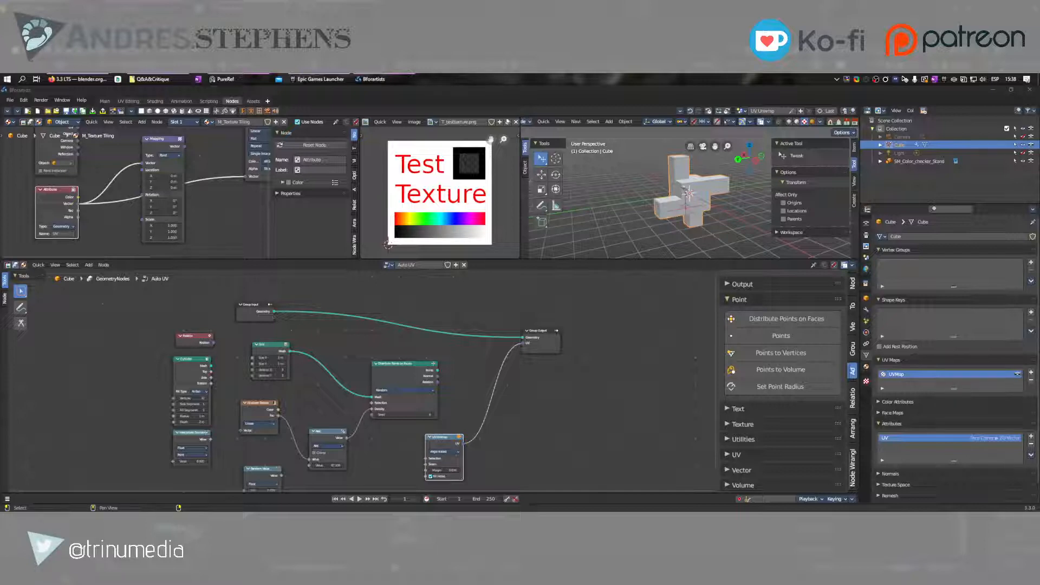
scroll(347, 418, "up", 3)
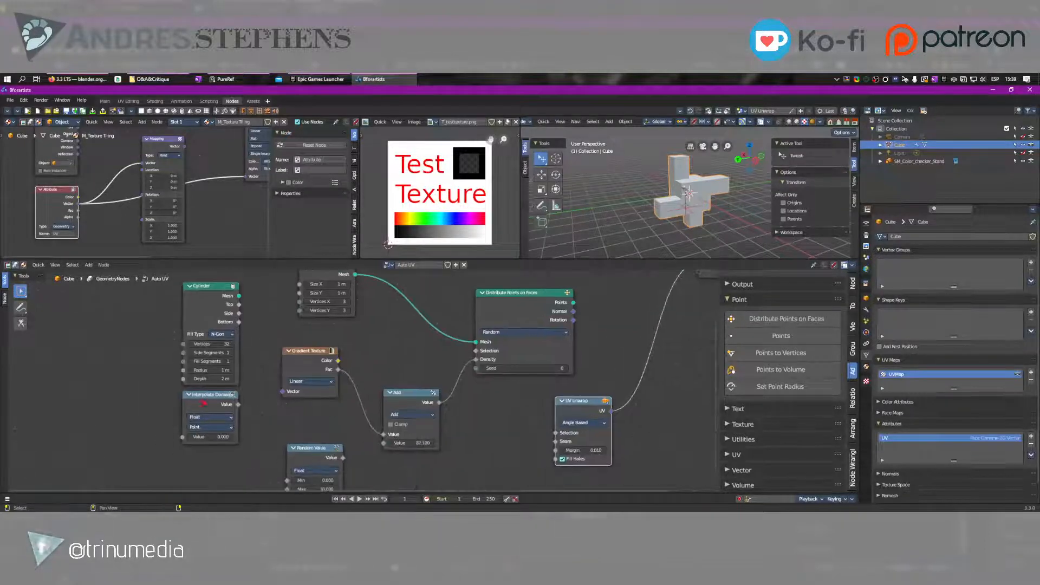
Move the Interpolate Domain node slightly down, away from the Cylinder node, and view the whole geometry node tree
left_click_drag(201, 396, 201, 424)
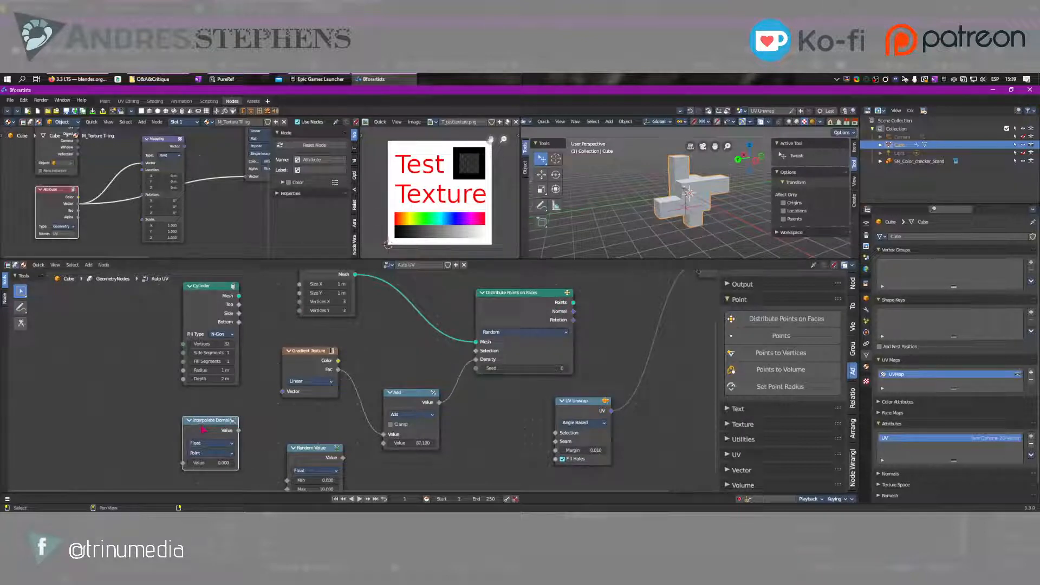
scroll(363, 379, "down", 3)
middle_click_drag(464, 424, 382, 470)
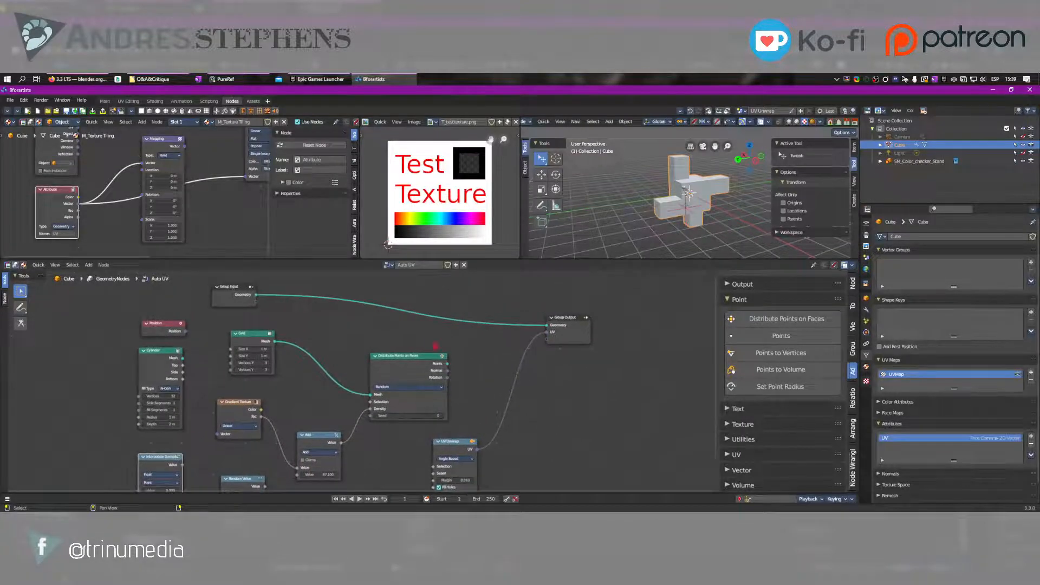
middle_click_drag(435, 345, 411, 370)
scroll(412, 370, "down", 1)
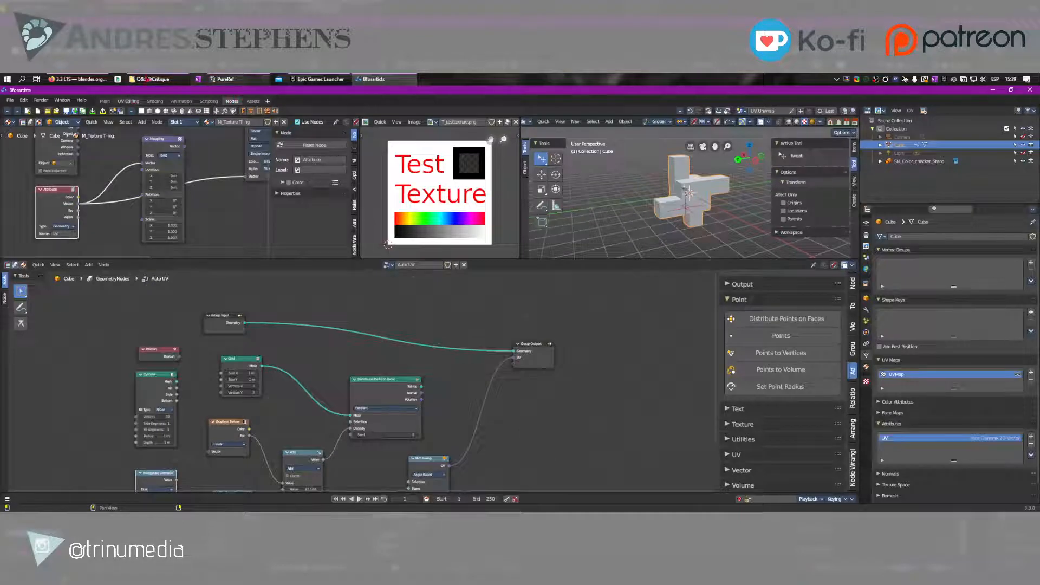
Switch to the browser and review the "Plus these new nodes and goodies" section of the Blender 3.3 LTS release notes
left_click(82, 79)
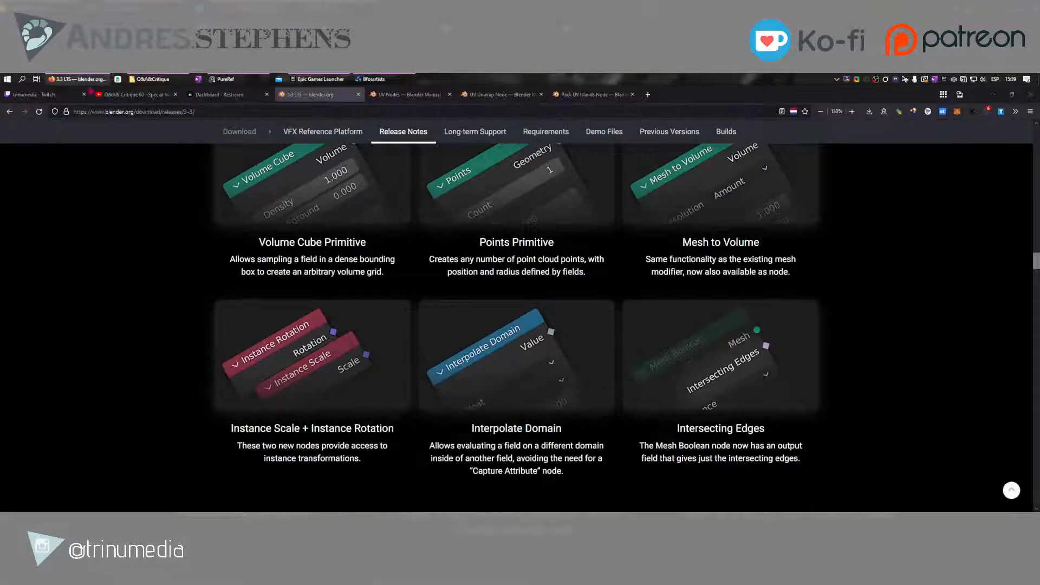
scroll(186, 360, "up", 3)
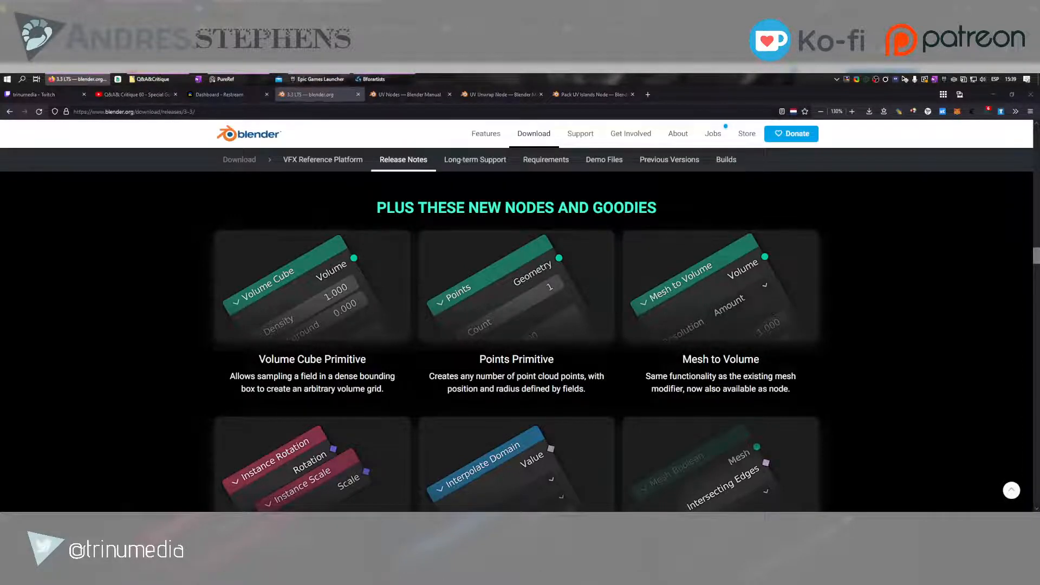
scroll(517, 341, "up", 2)
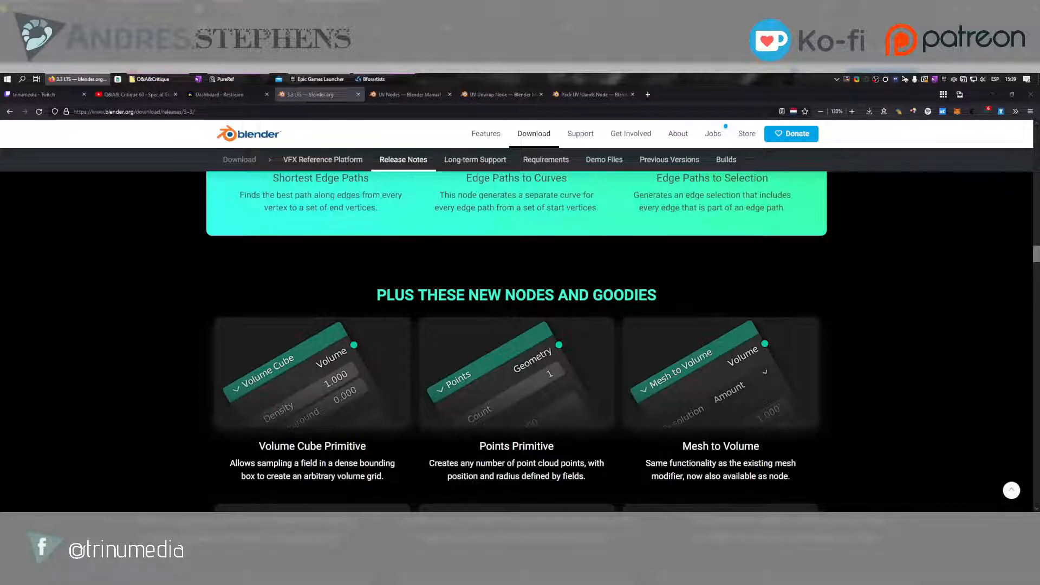
Back in Bforartists, add the S_C_Triplanar Mapping asset from the Node Groups > Shader > Coordinates catalog to the M_Texture Tiling material
left_click(374, 80)
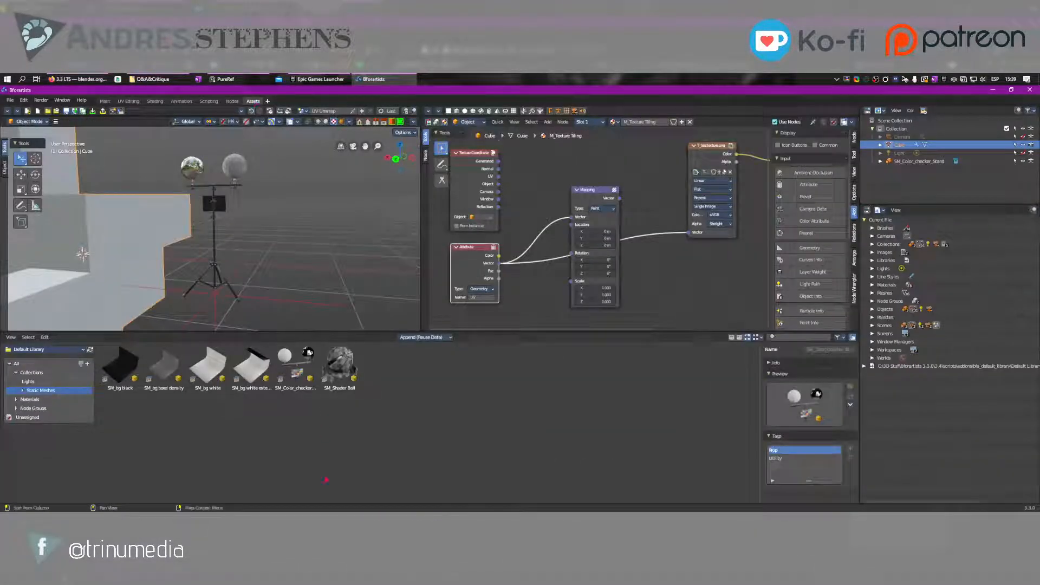
left_click(16, 408)
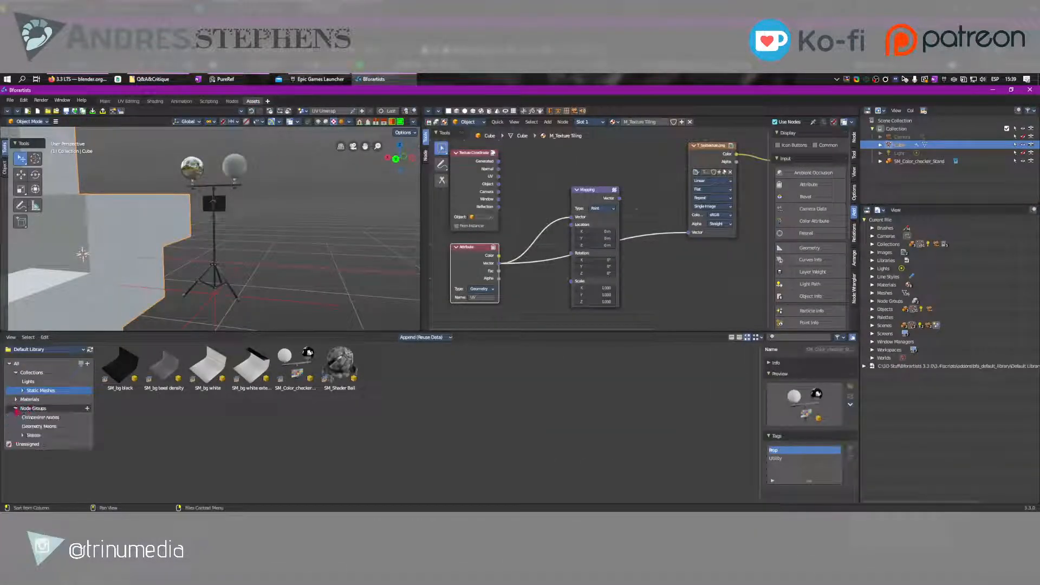
left_click(23, 435)
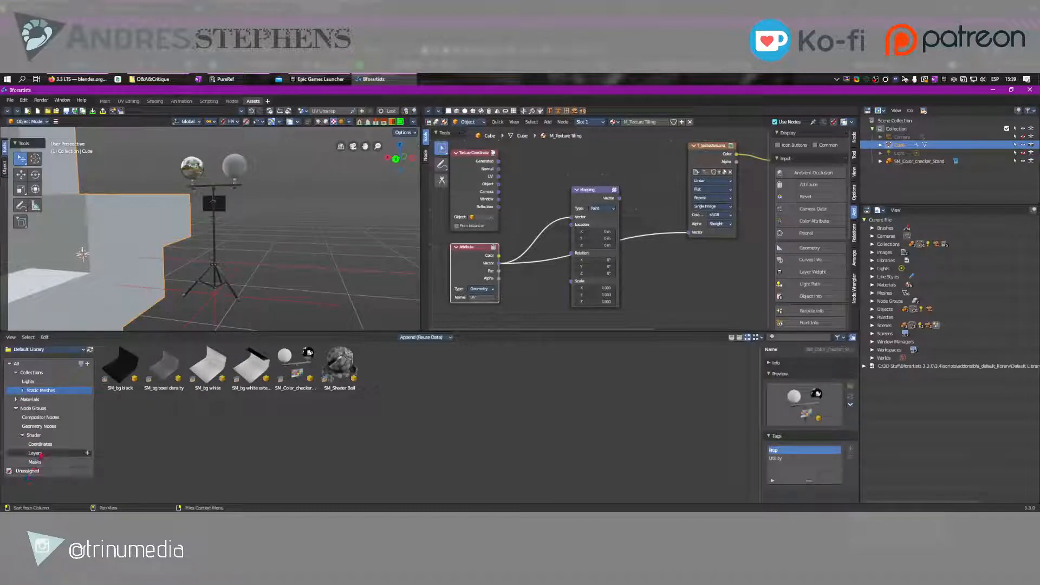
left_click(41, 444)
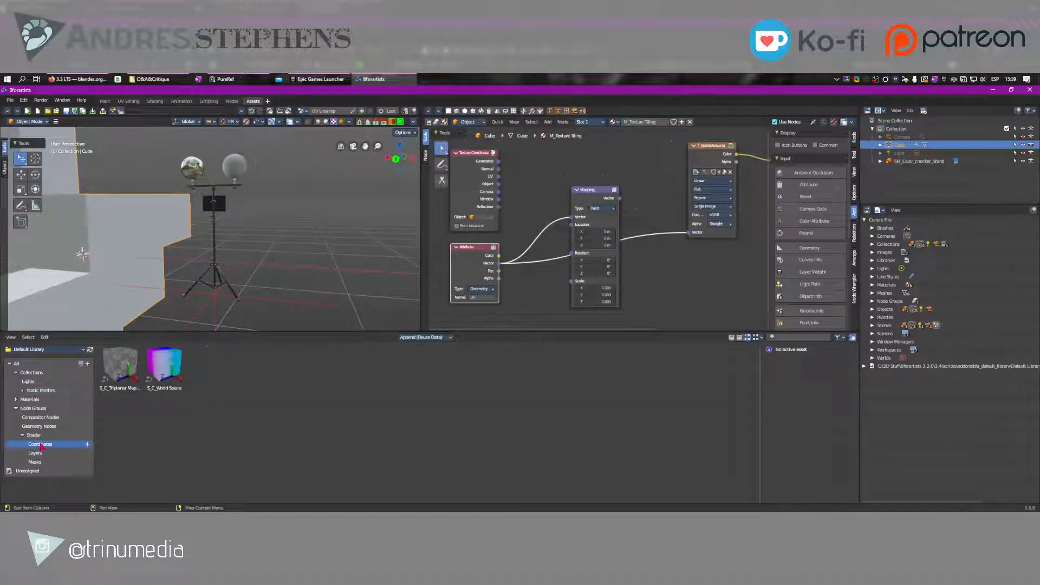
left_click(120, 366)
left_click_drag(120, 366, 689, 279)
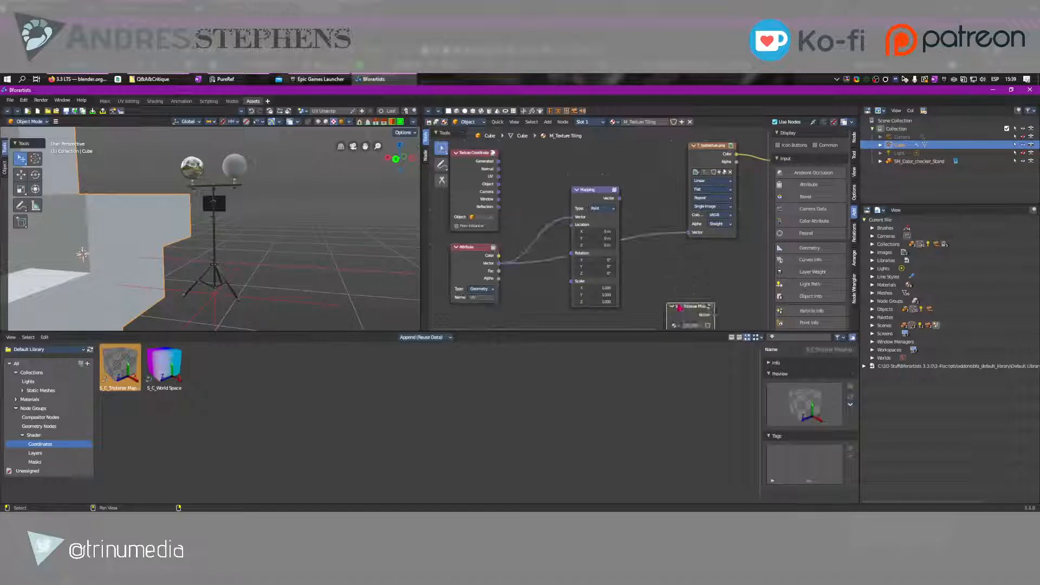
middle_click_drag(680, 307, 617, 254)
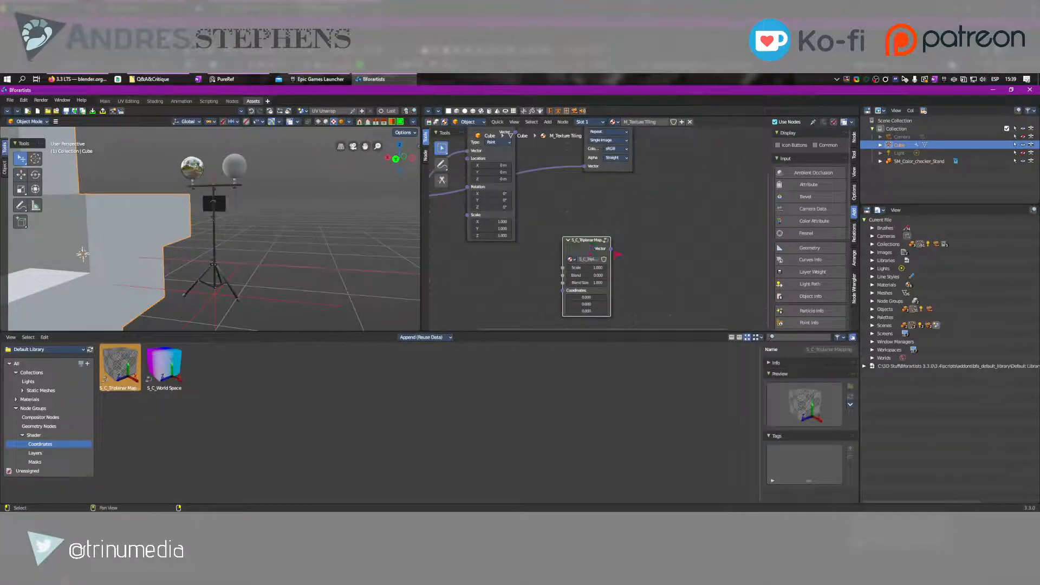
Examine the nodes inside the S_C_Triplanar Mapping group in the normal and maximized views, and return to the parent material
scroll(617, 254, "up", 5)
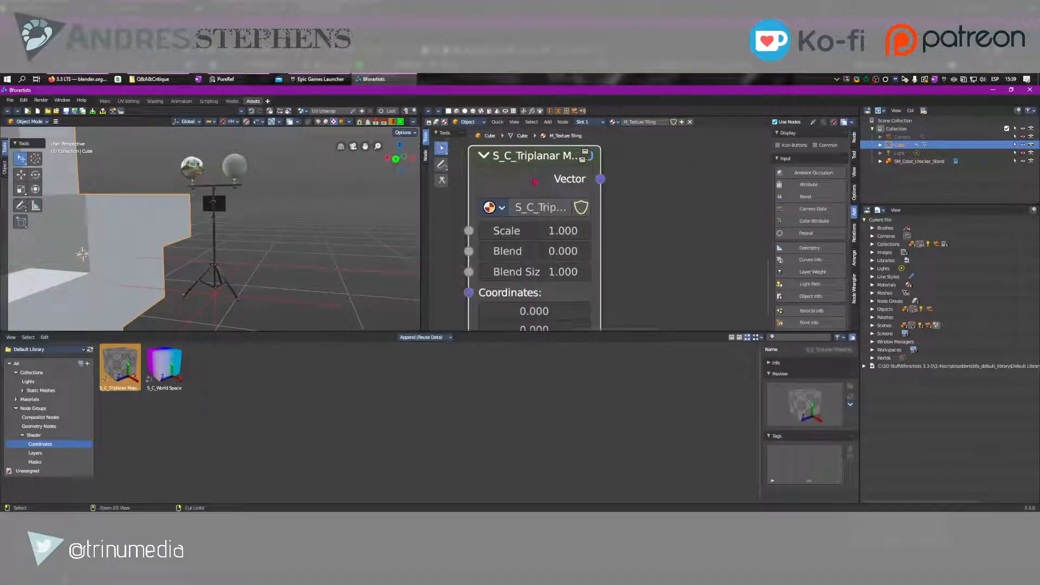
scroll(539, 184, "down", 5)
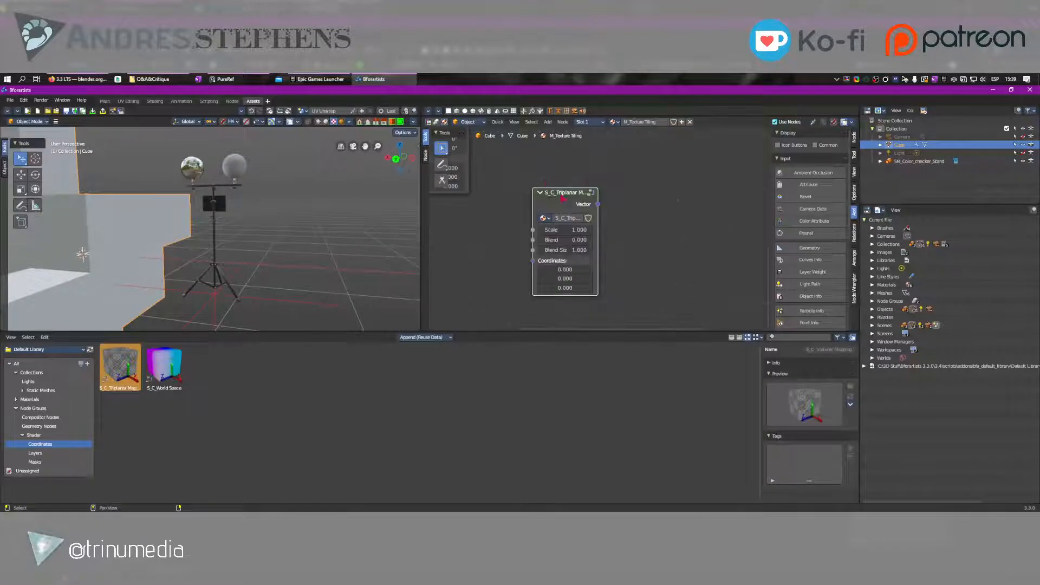
key("Tab")
middle_click_drag(724, 228, 515, 182)
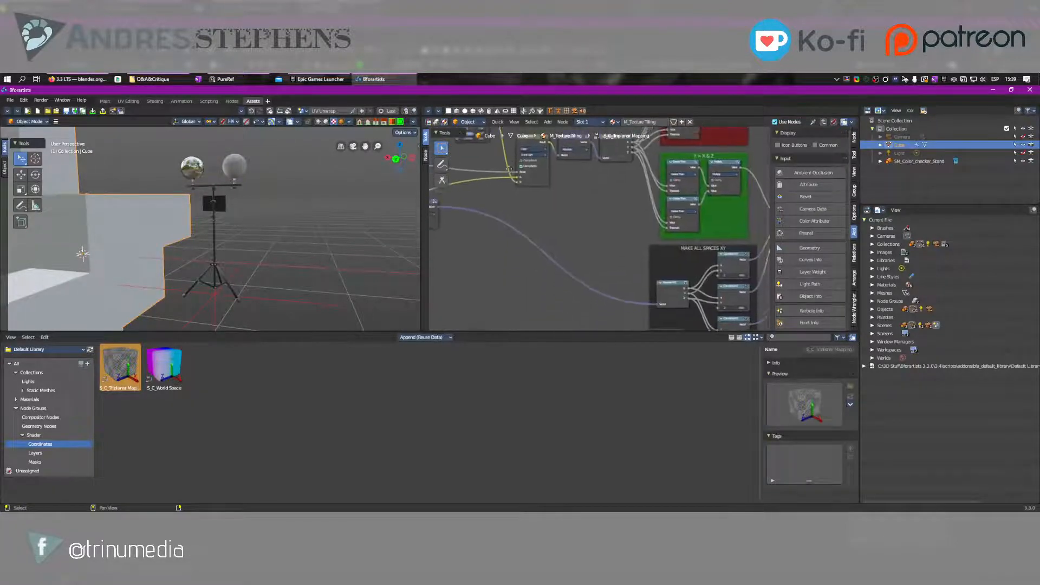
scroll(547, 191, "down", 6)
middle_click_drag(652, 144, 644, 216)
key("ctrl+space")
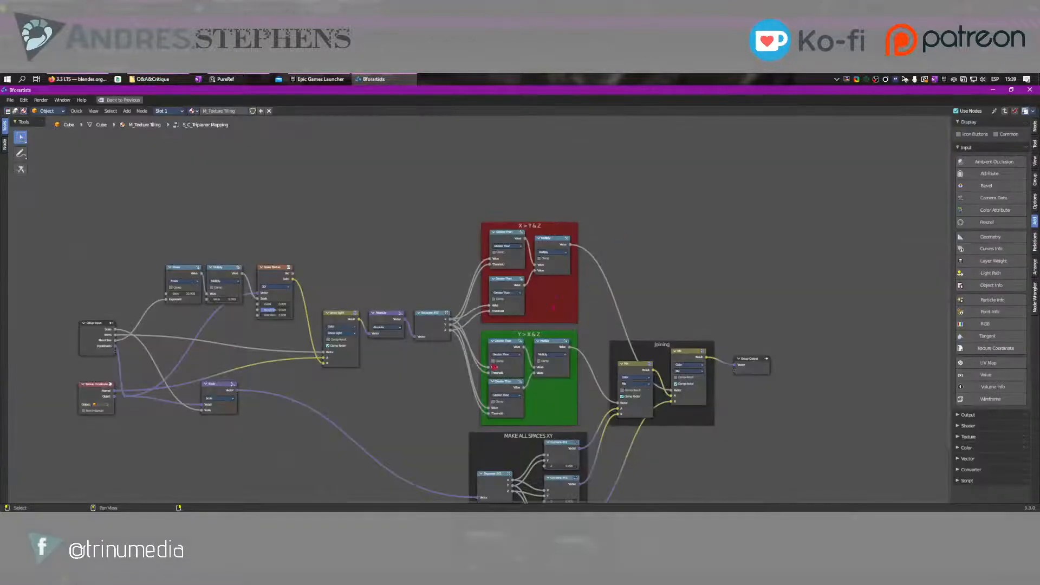
scroll(535, 335, "up", 5)
key("Home")
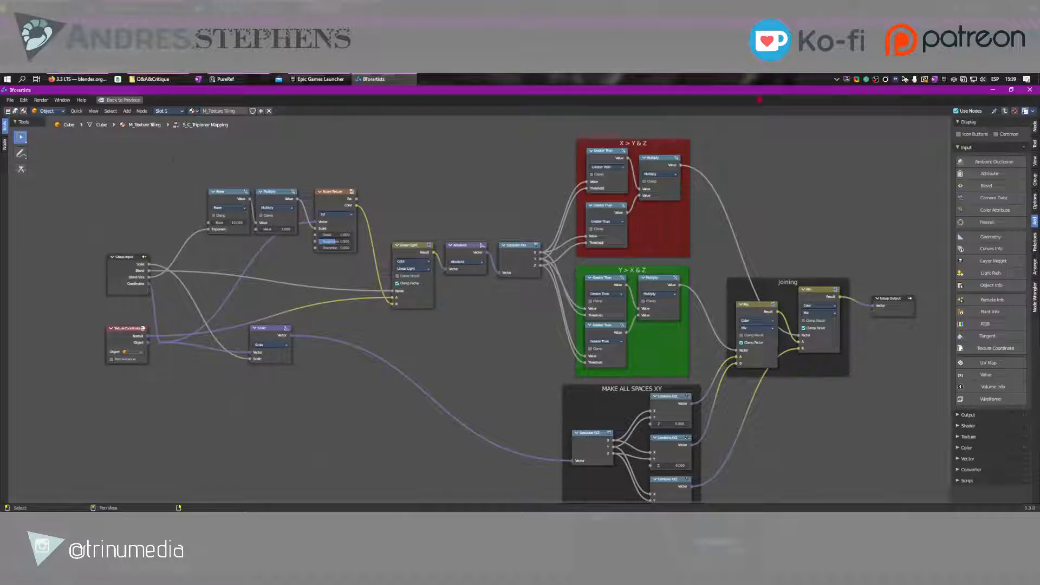
key("ctrl+space")
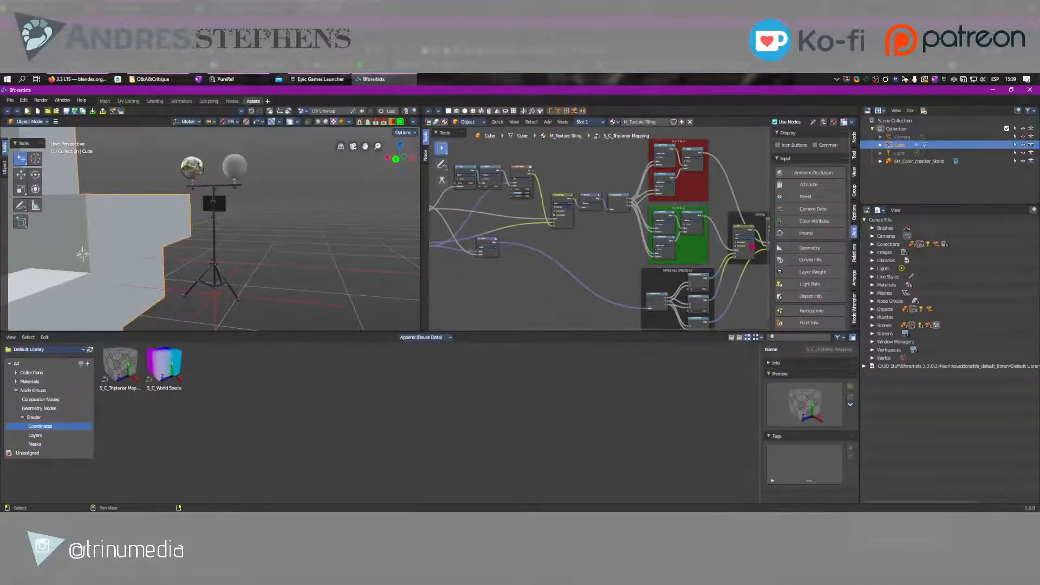
scroll(512, 248, "down", 2)
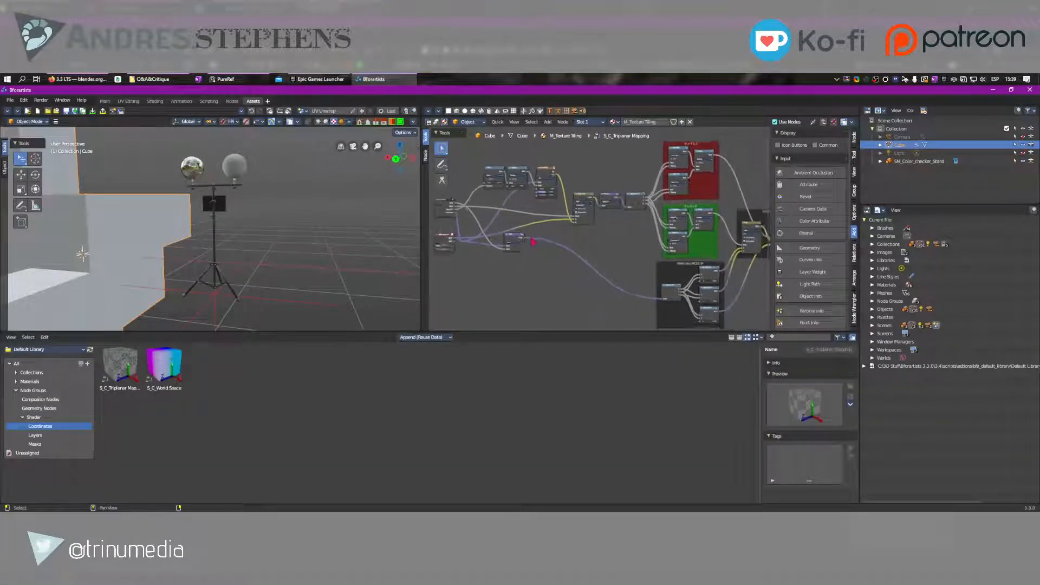
middle_click_drag(624, 247, 627, 216)
scroll(607, 239, "down", 2)
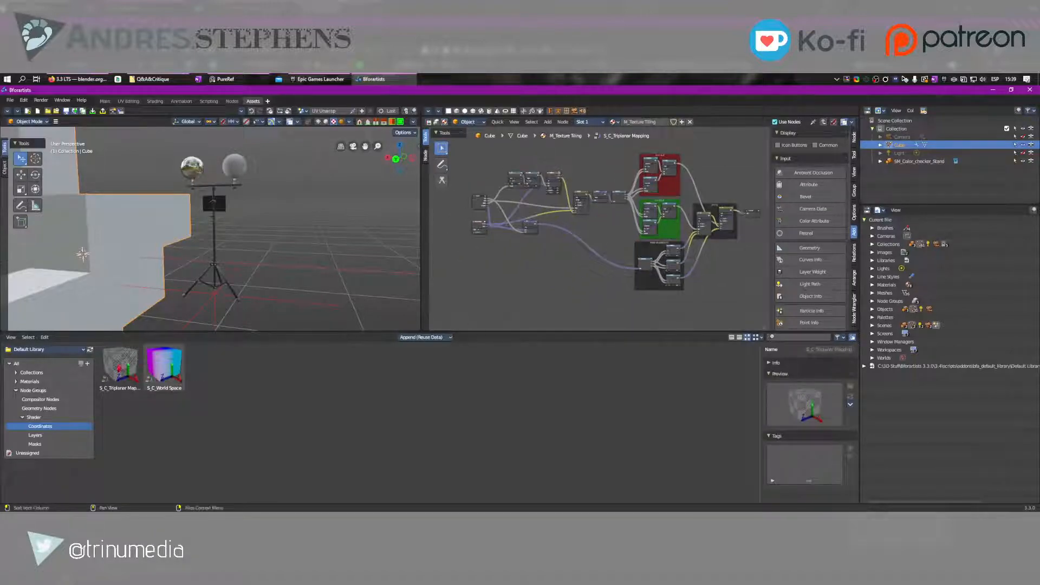
key("ctrl+space")
key("ctrl+space")
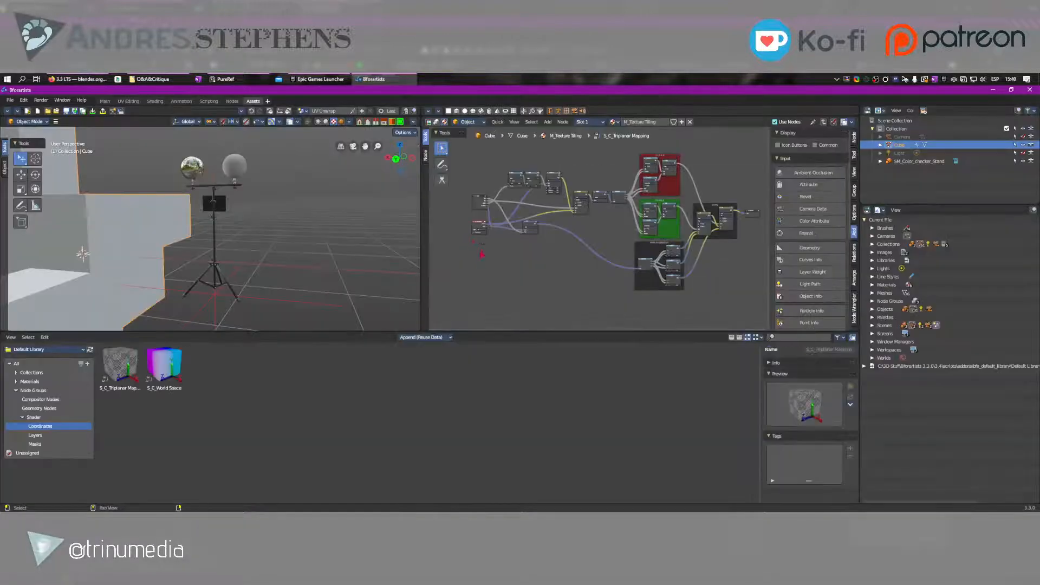
key("Tab")
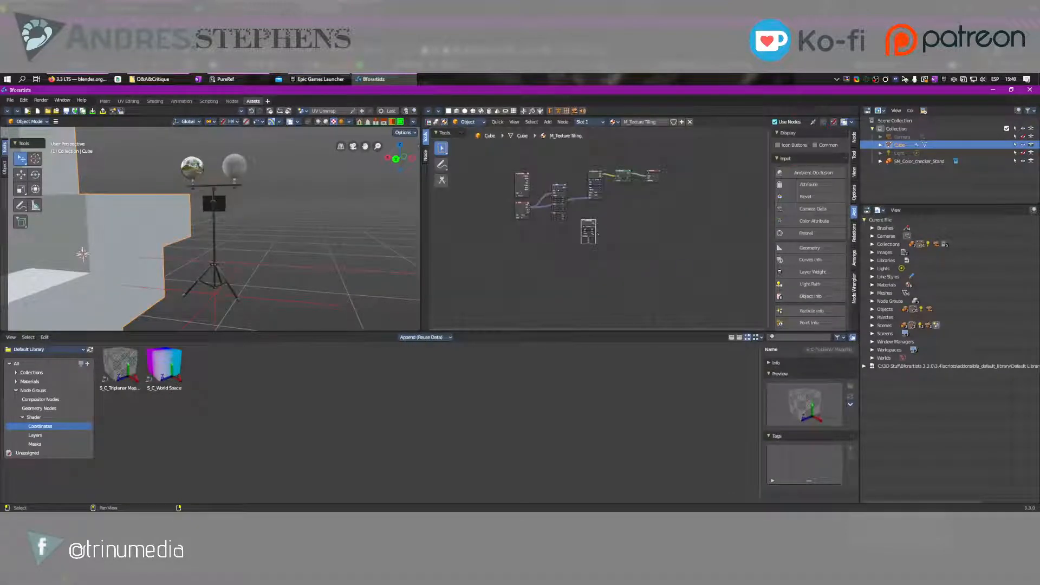
Connect the triplanar node's Vector output to the image texture's Vector input, and place the node between Mapping and the texture
scroll(596, 227, "up", 4)
left_click_drag(593, 287, 583, 225)
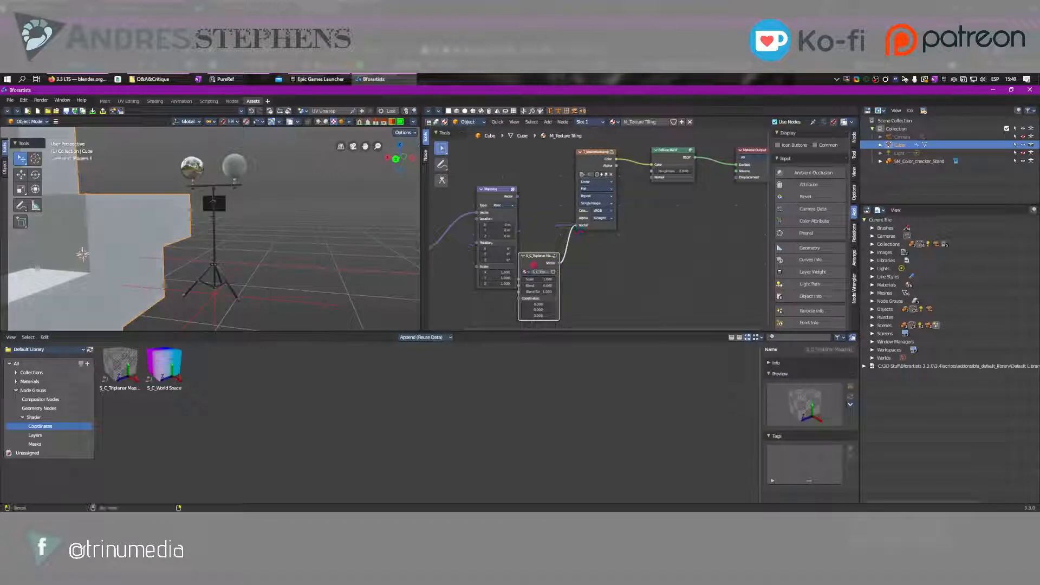
left_click_drag(537, 262, 543, 212)
middle_click_drag(488, 173, 575, 186)
left_click_drag(581, 204, 552, 214)
scroll(649, 222, "up", 3)
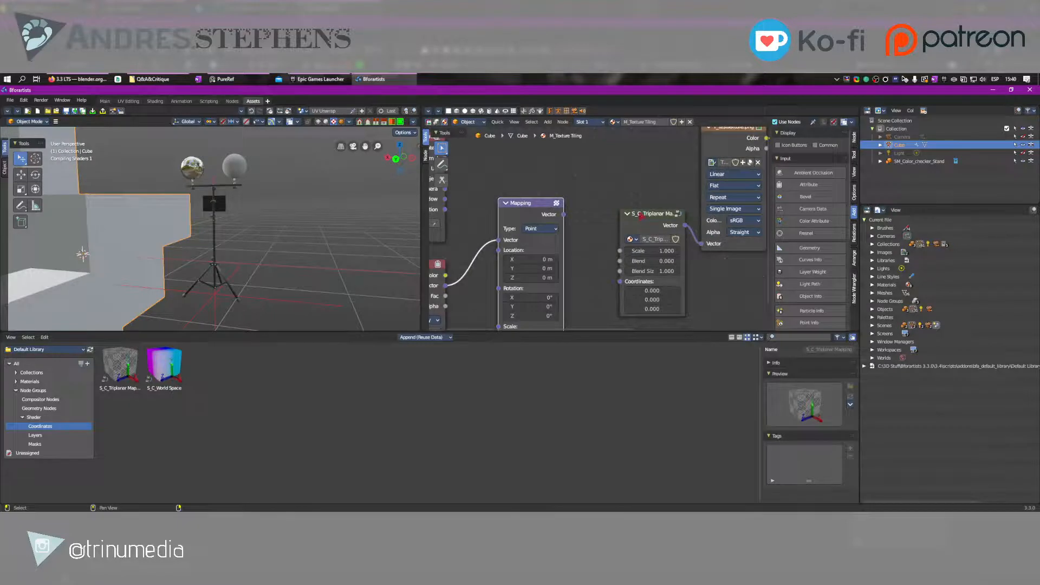
left_click(650, 220)
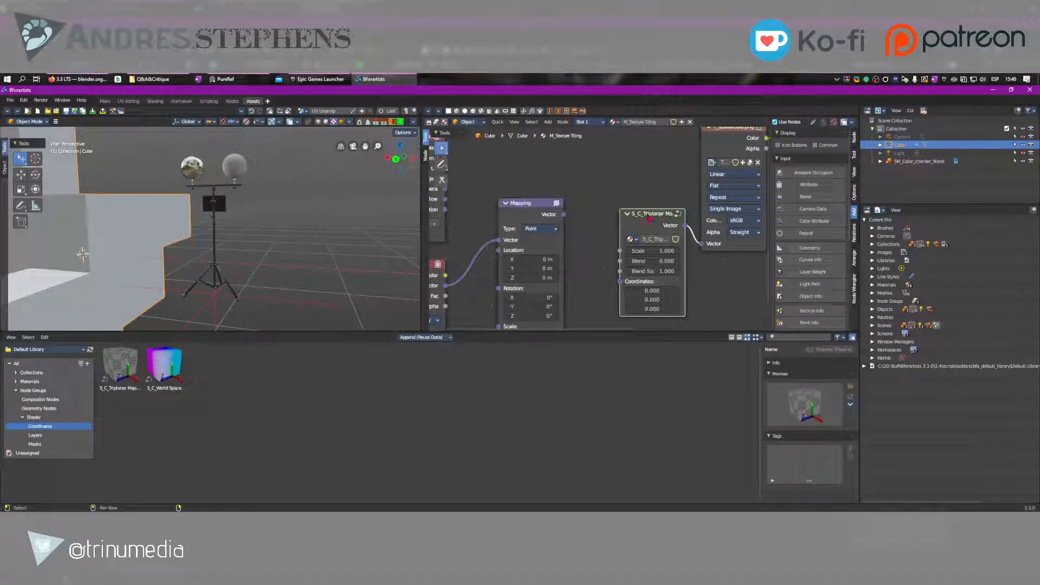
mouse_move(653, 216)
left_mouse_down()
mouse_move(640, 196)
mouse_move(645, 207)
left_mouse_up()
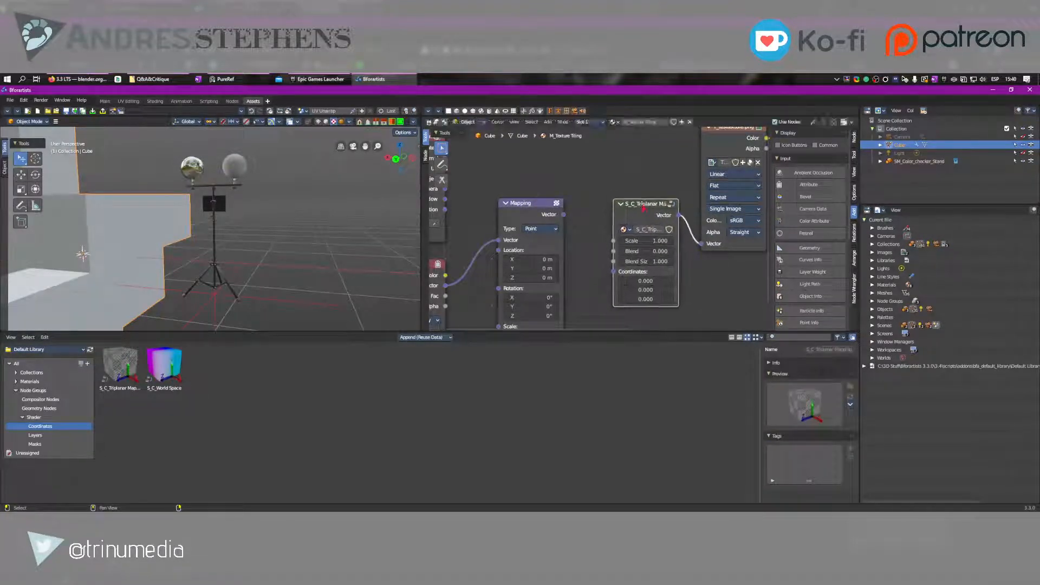
Examine the cube mesh from several angles and distances alongside its triplanar material nodes
middle_click_drag(301, 226, 231, 247)
scroll(231, 247, "down", 7)
right_click_drag(231, 247, 251, 265)
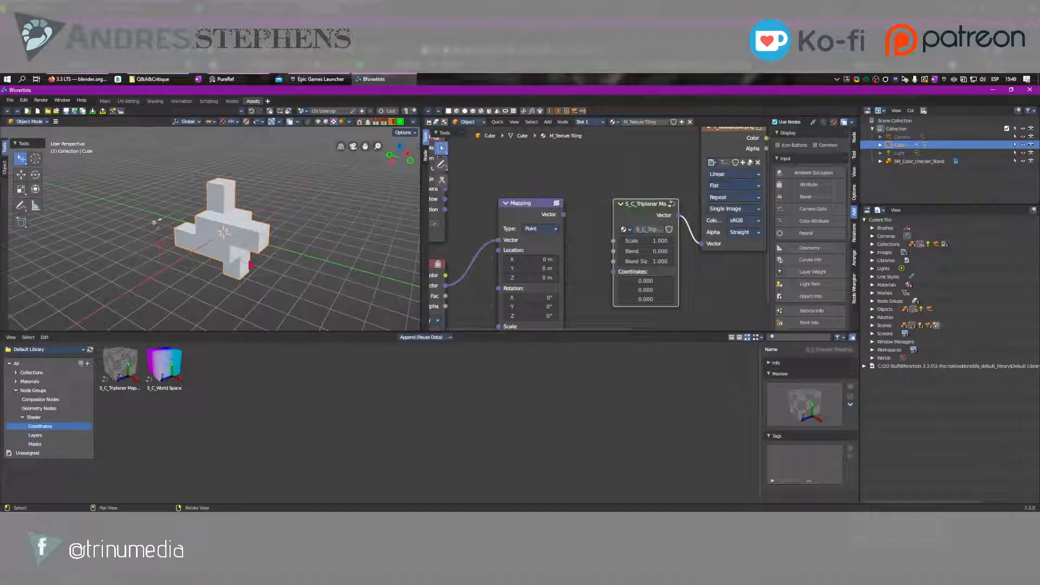
scroll(262, 237, "up", 6)
scroll(262, 237, "down", 1)
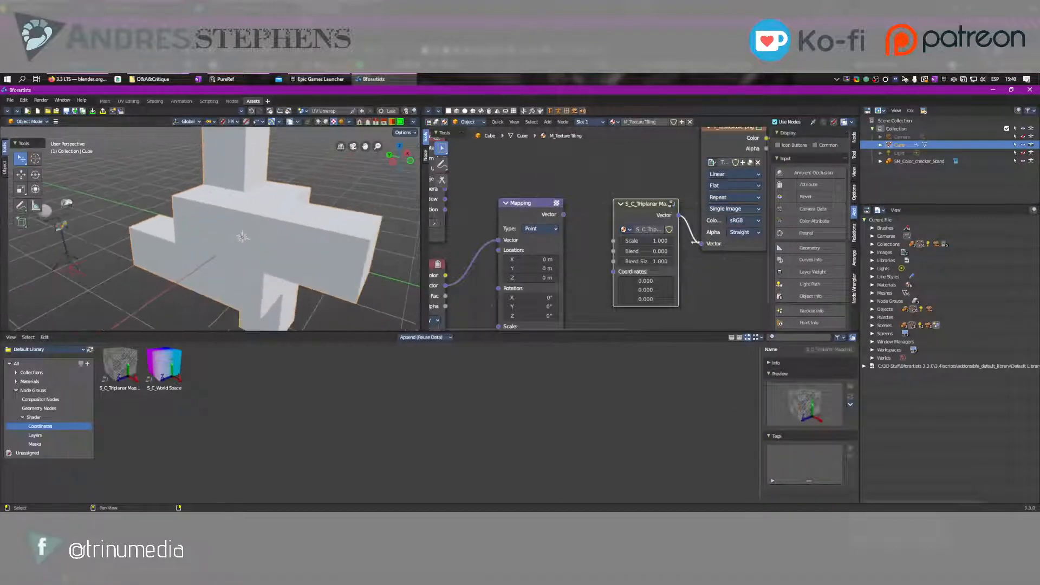
middle_click_drag(664, 249, 594, 272)
scroll(625, 254, "down", 2)
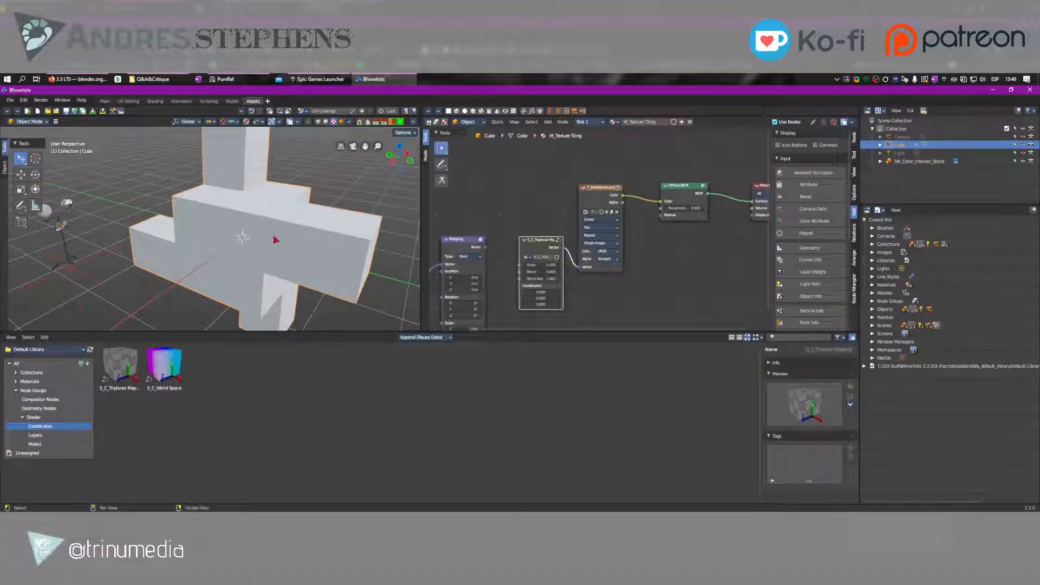
scroll(275, 239, "down", 2)
scroll(251, 237, "up", 3)
scroll(251, 236, "down", 3)
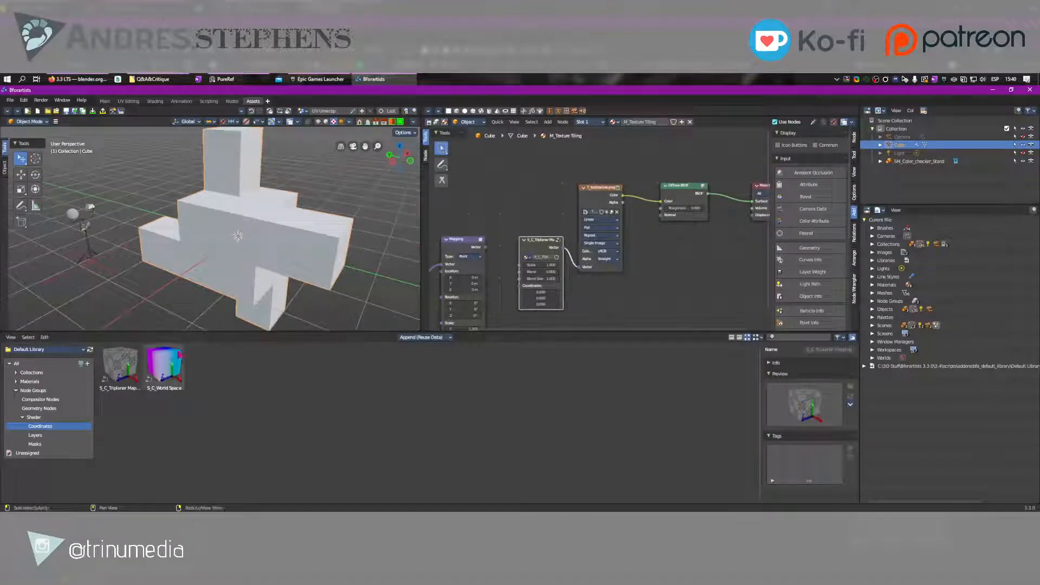
Add the SM_bg texel density asset from the Collections > Static Meshes > Backgrounds catalog to the scene
left_click(15, 372)
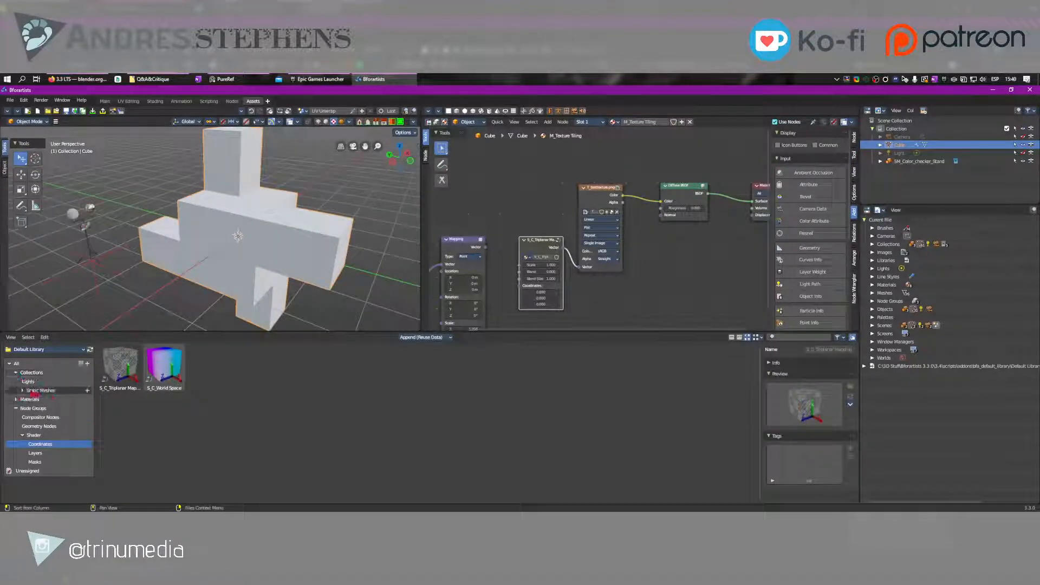
left_click(22, 390)
left_click(41, 399)
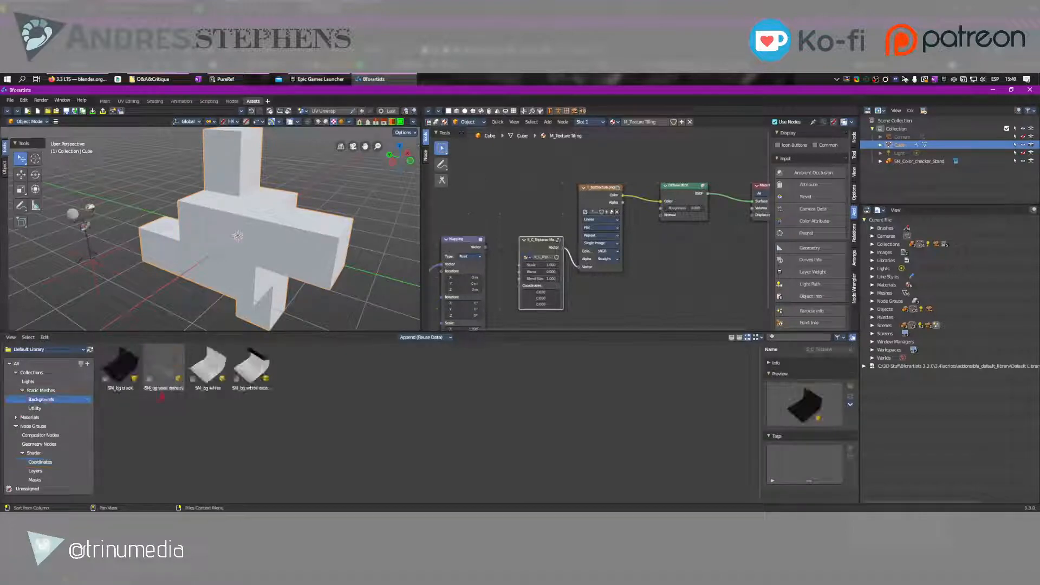
left_click(209, 366)
left_click_drag(164, 369, 170, 280)
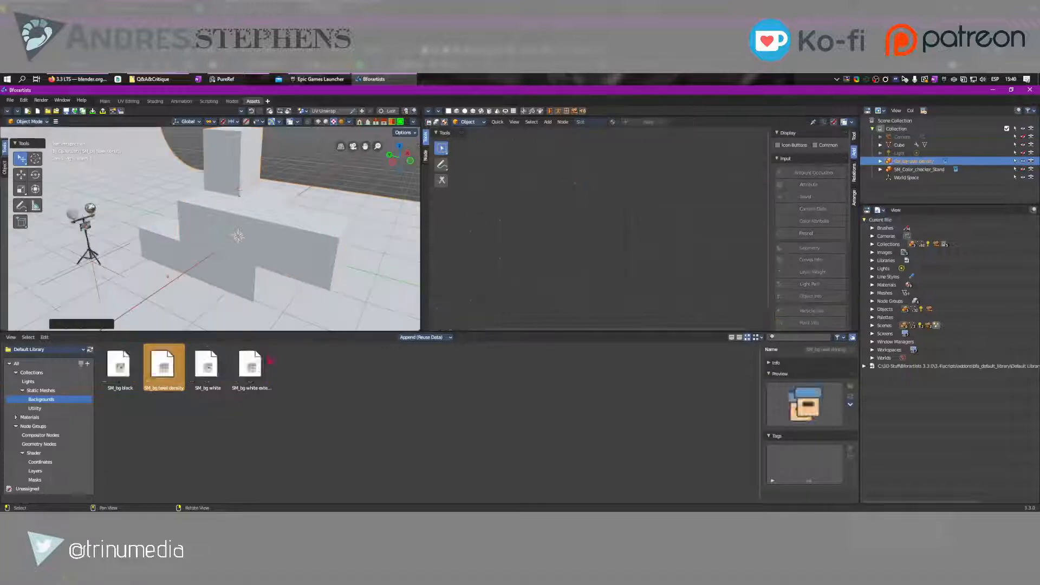
Move the texel density background into position under the cube mesh, and raise the cube above its floor
mouse_move(248, 248)
middle_mouse_down()
mouse_move(255, 211)
mouse_move(294, 248)
mouse_move(232, 254)
middle_mouse_up()
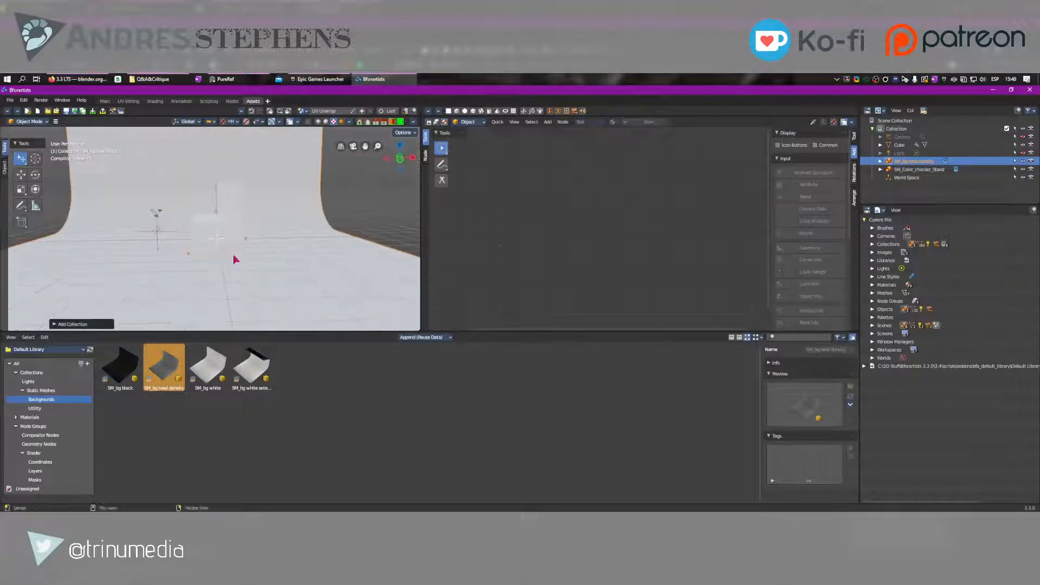
key("g")
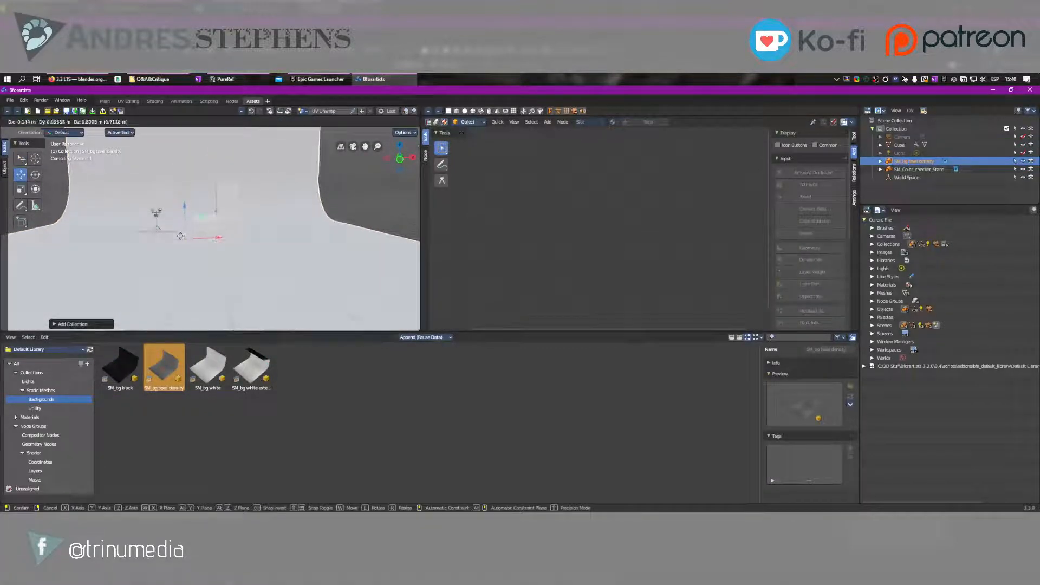
left_click_drag(185, 235, 191, 206)
left_click(212, 244)
middle_click_drag(213, 245, 245, 243)
left_click_drag(216, 239, 213, 180)
Show the Static Meshes > Utility assets, and connect the Texture Coordinate node's Object output to the triplanar node's Coordinates input
scroll(566, 271, "up", 2)
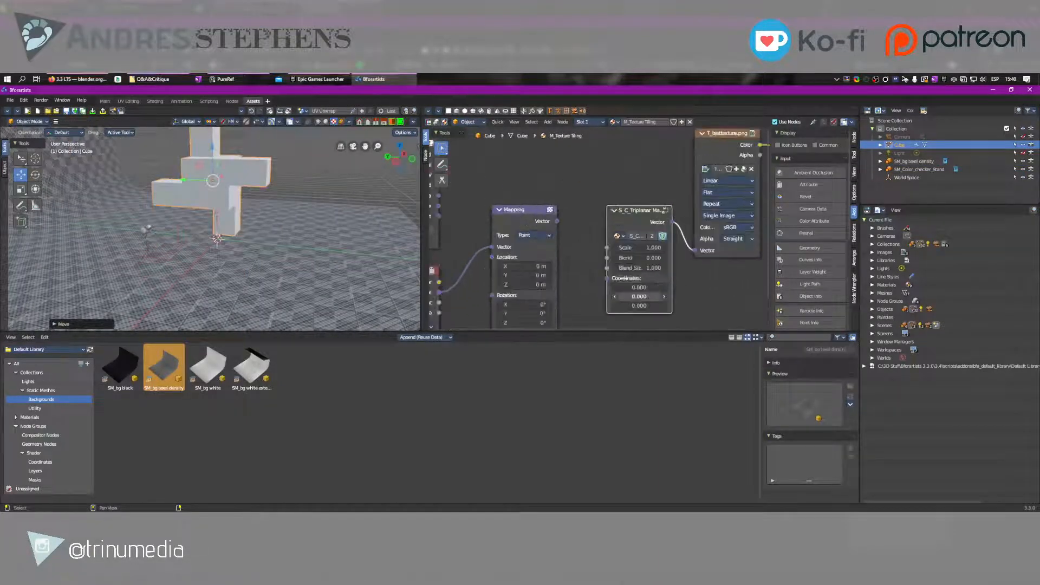
scroll(608, 285, "down", 3)
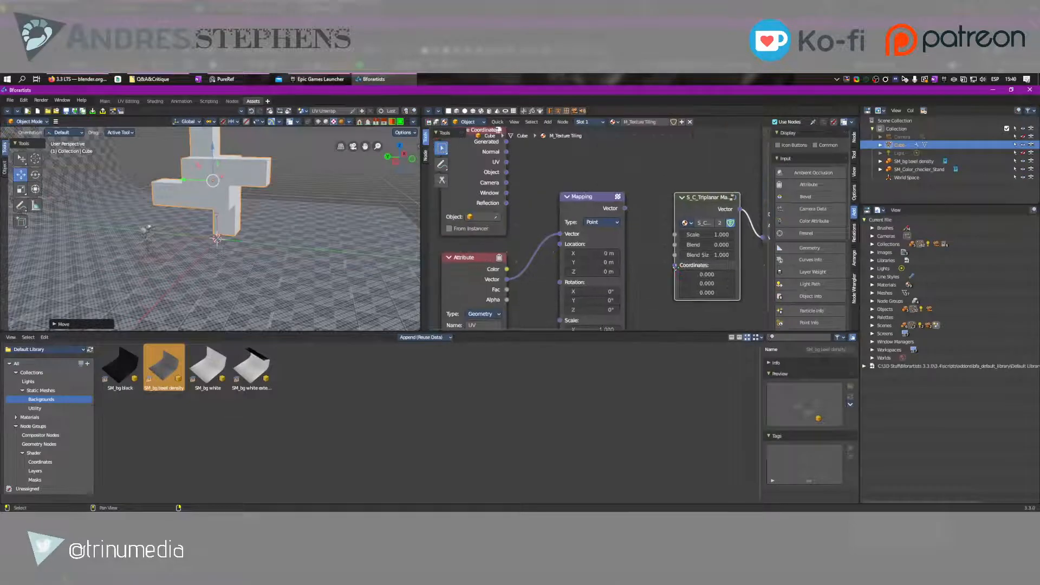
left_click(38, 409)
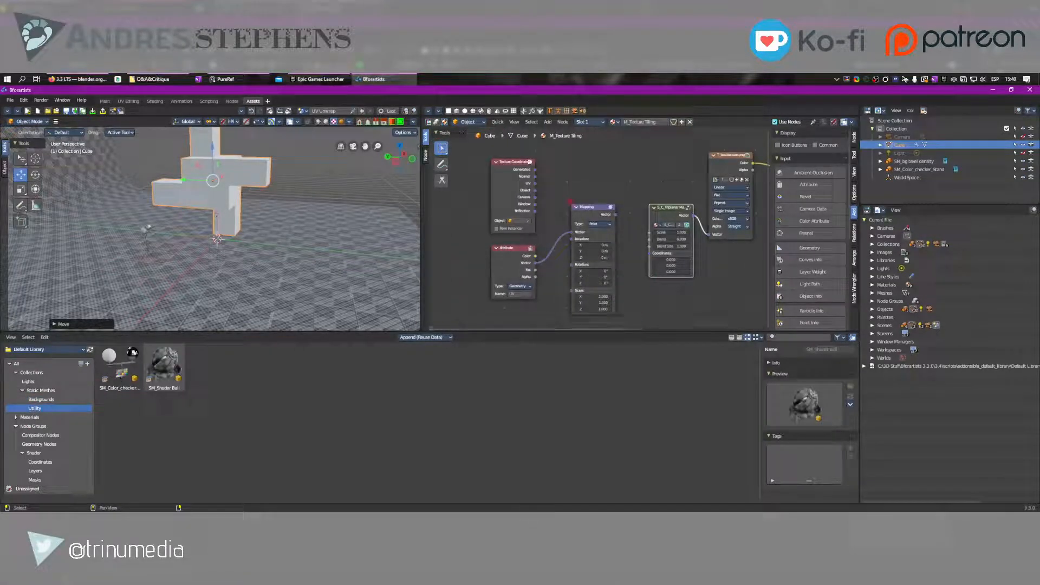
left_click_drag(534, 190, 651, 253)
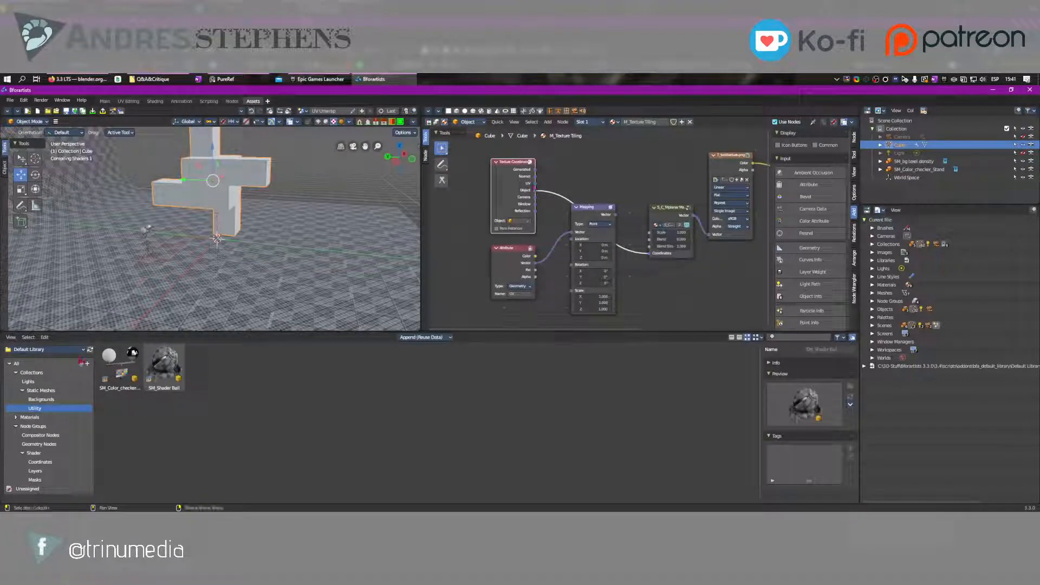
Add the S_C_World Space asset from the Node Groups > Shader > Coordinates catalog to the M_Texture Tiling material
left_click(33, 453)
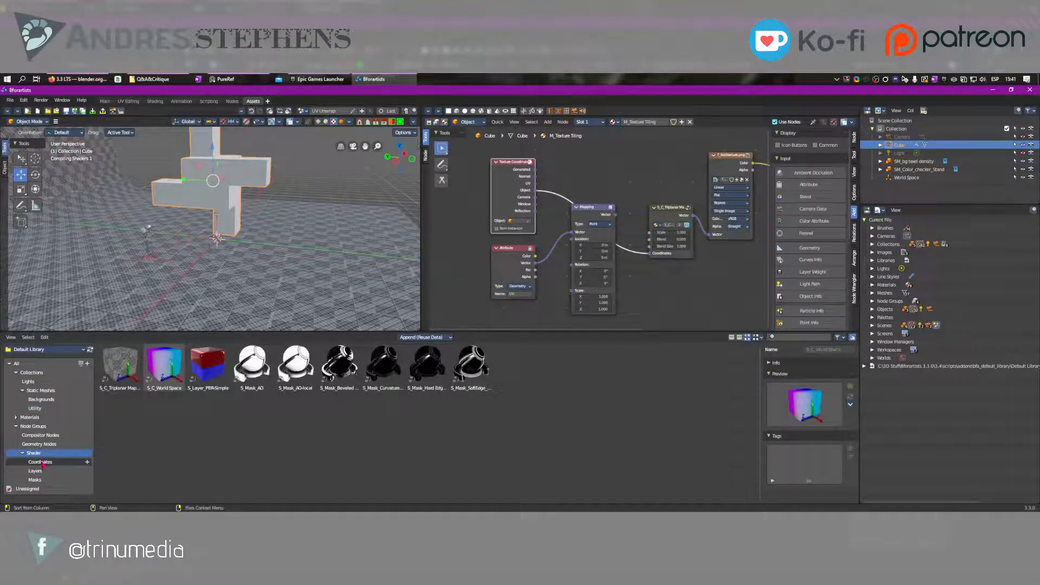
left_click(40, 461)
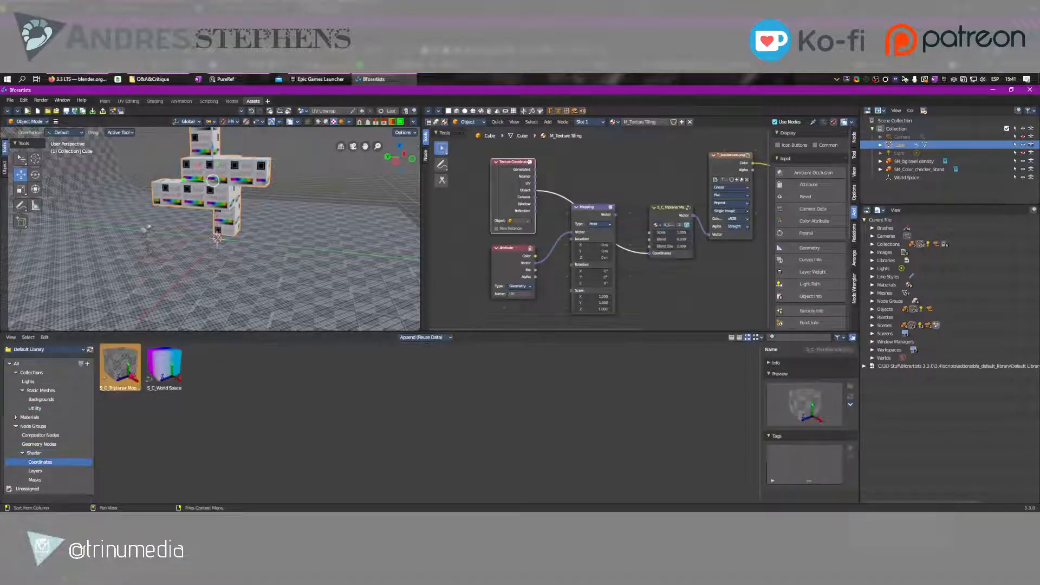
left_click_drag(164, 365, 657, 173)
middle_click_drag(657, 173, 581, 238)
Connect the S_C_World Space node's Vector output to the triplanar node's Coordinates input, and view the textured cube from another angle
scroll(589, 236, "up", 5)
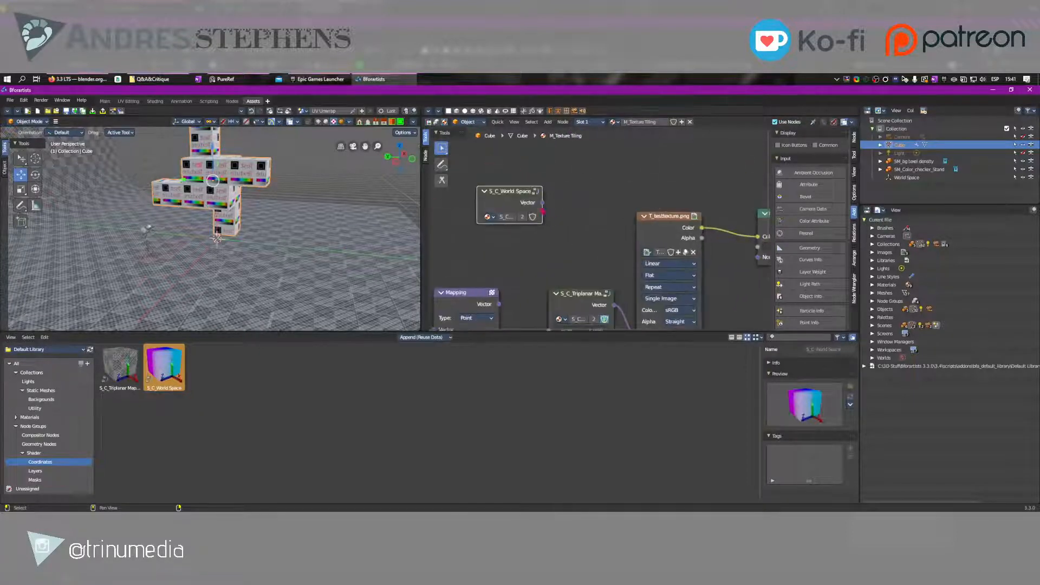
left_click_drag(543, 202, 553, 248)
middle_click_drag(576, 207, 580, 283)
mouse_move(187, 182)
middle_mouse_down()
mouse_move(134, 186)
mouse_move(175, 167)
middle_mouse_up()
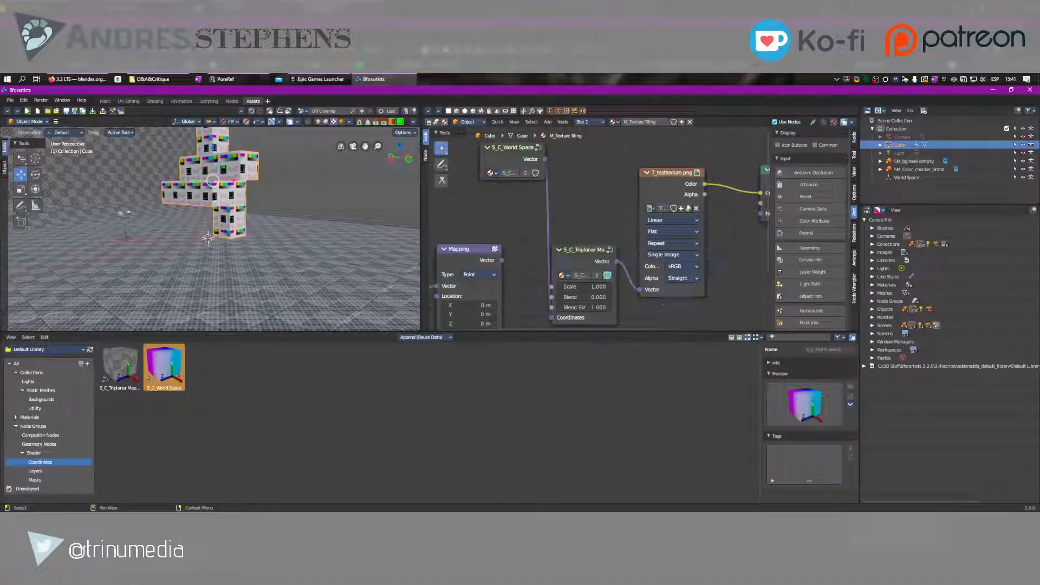
Replace the current-file data outliner with the Properties editor, and expand the Attributes of the cube's mesh data
left_click(867, 210)
left_click(866, 356)
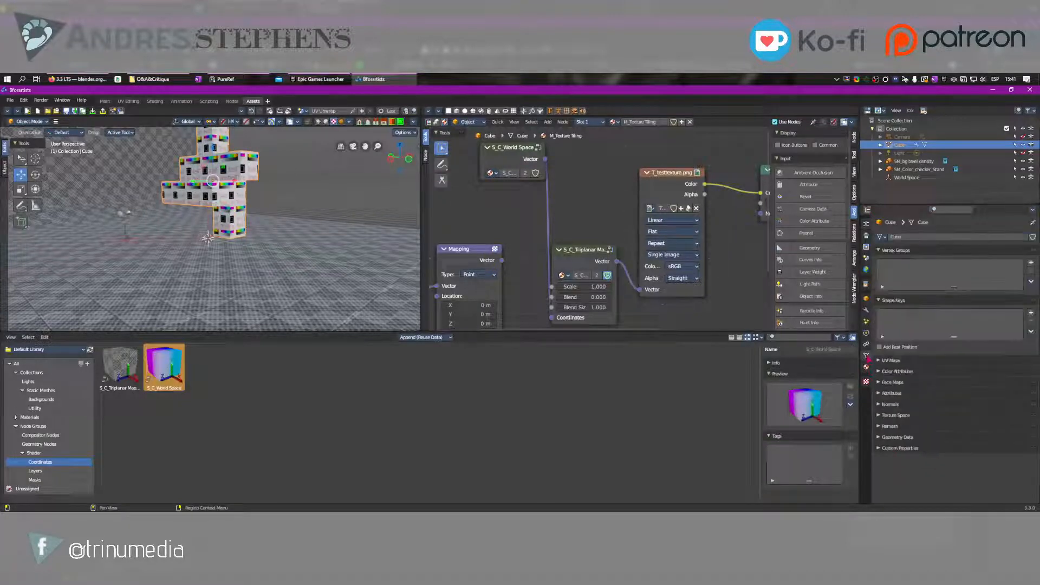
left_click(905, 394)
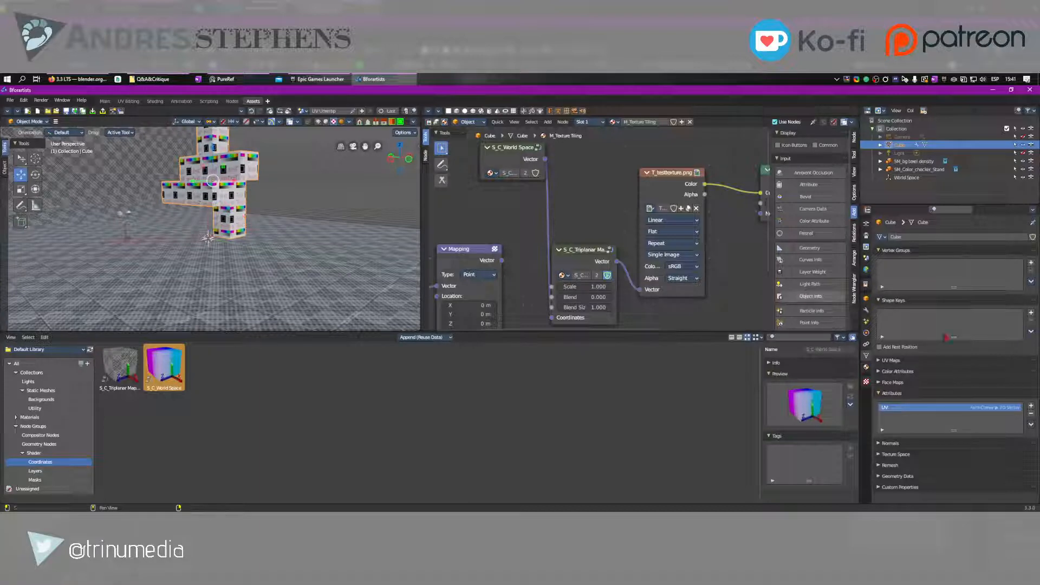
left_click(1031, 424)
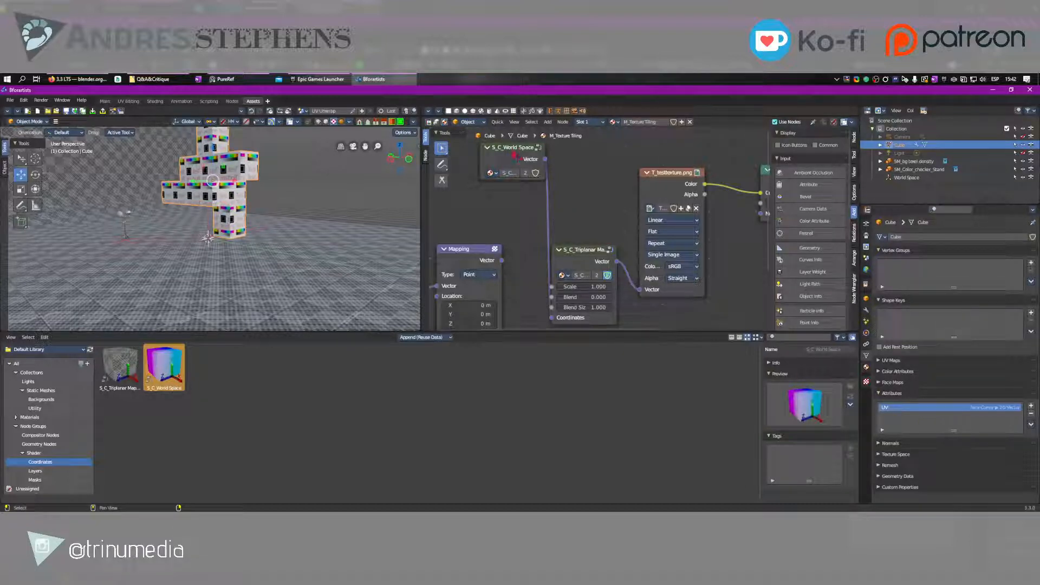
Place the S_C_World Space node just above the Mapping node, and look at the extra operations for mesh attributes
left_click_drag(514, 156, 494, 196)
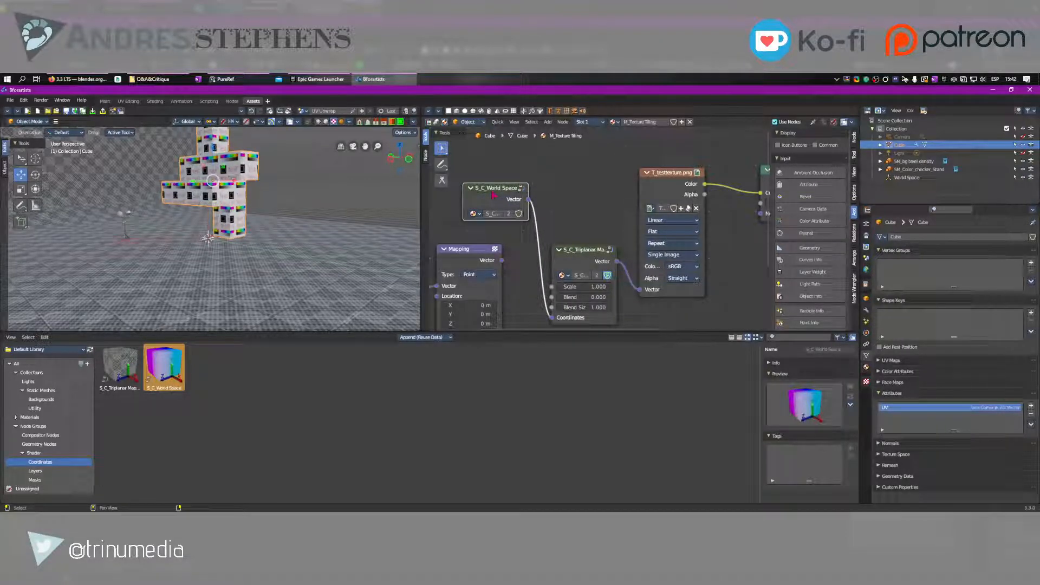
left_click_drag(480, 194, 485, 206)
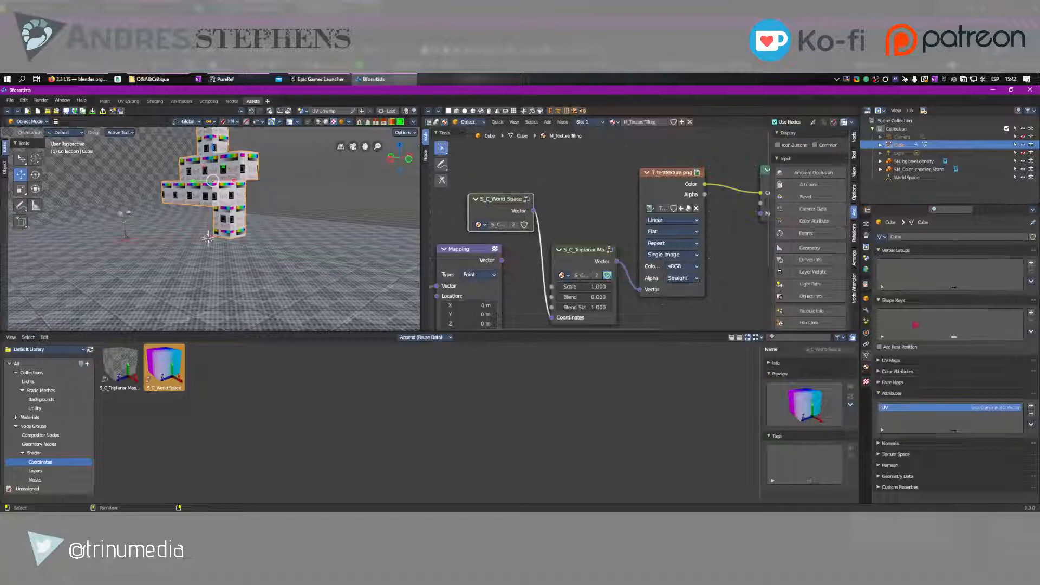
left_click(1030, 424)
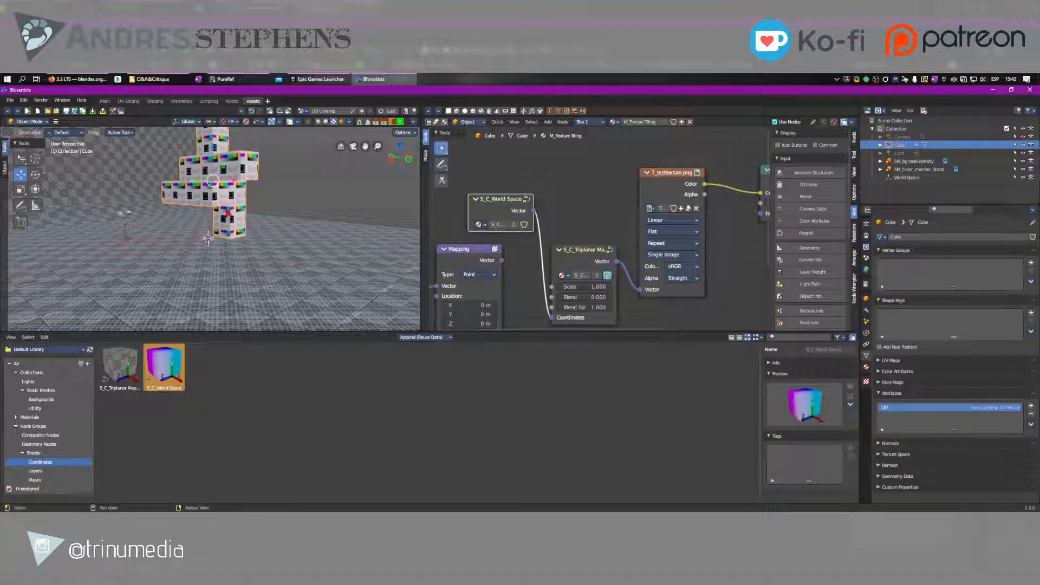
Rotate the cube mesh freely with a trackball rotation using the Rotate tool
middle_click_drag(227, 213, 189, 244)
scroll(193, 247, "up", 3)
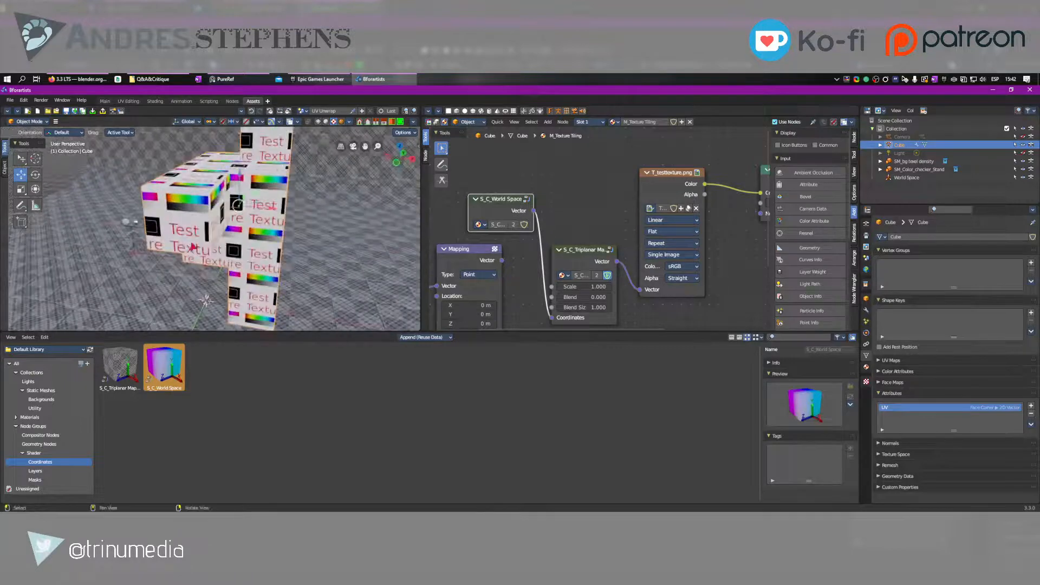
right_click_drag(315, 226, 227, 217)
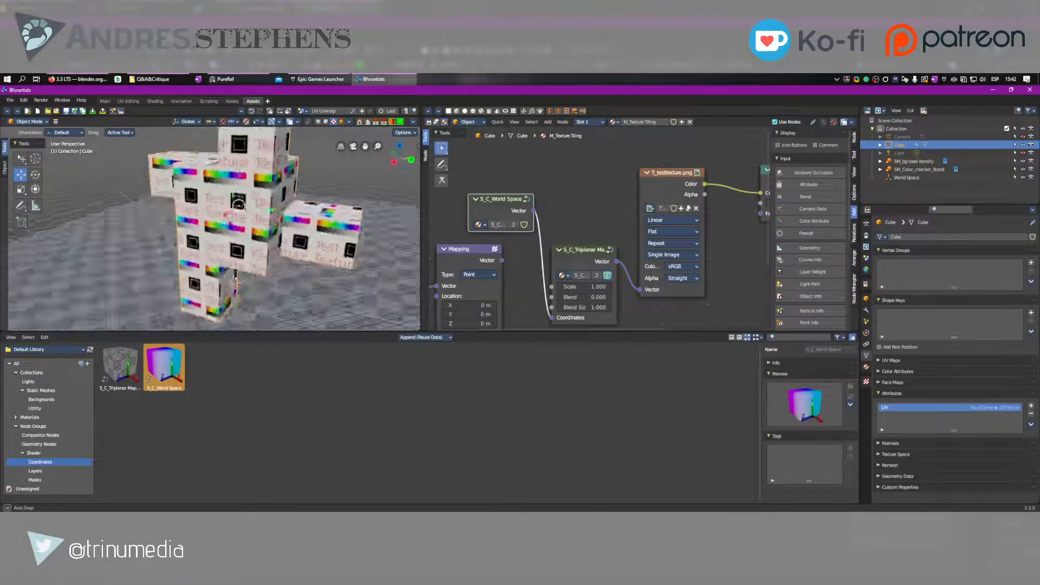
mouse_move(238, 205)
middle_mouse_down()
mouse_move(271, 207)
mouse_move(239, 207)
middle_mouse_up()
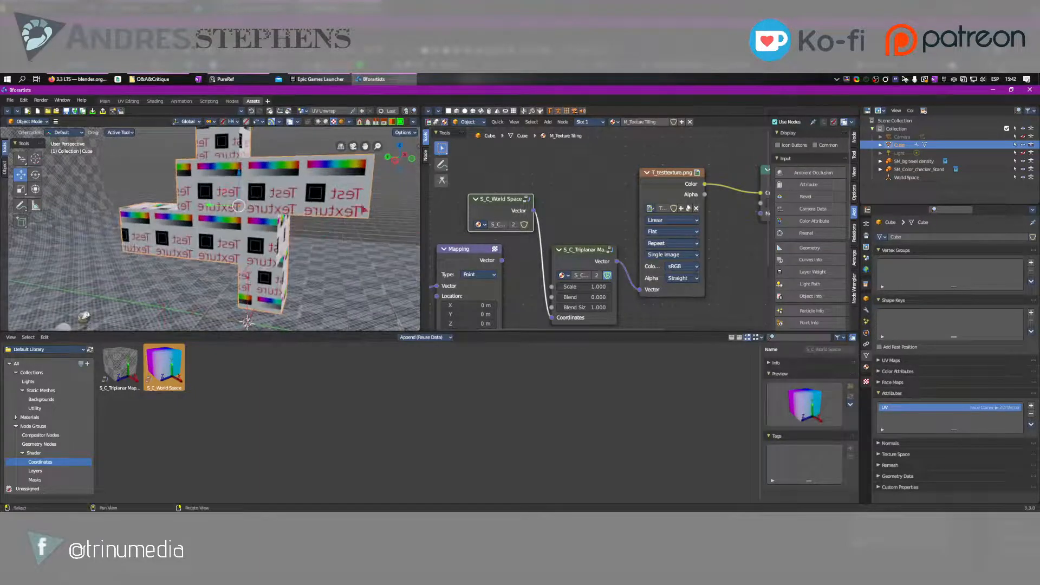
key("e")
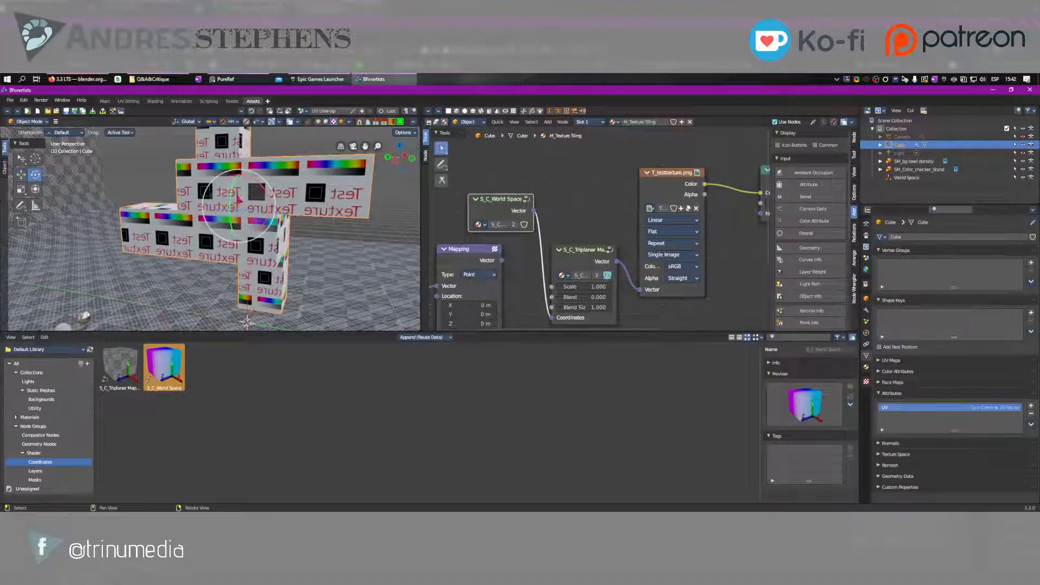
left_click_drag(238, 197, 284, 212)
Examine the world-space triplanar texture on the cube mesh from several angles and distances
left_click_drag(290, 248, 278, 217)
scroll(277, 217, "down", 4)
right_click_drag(278, 217, 248, 213)
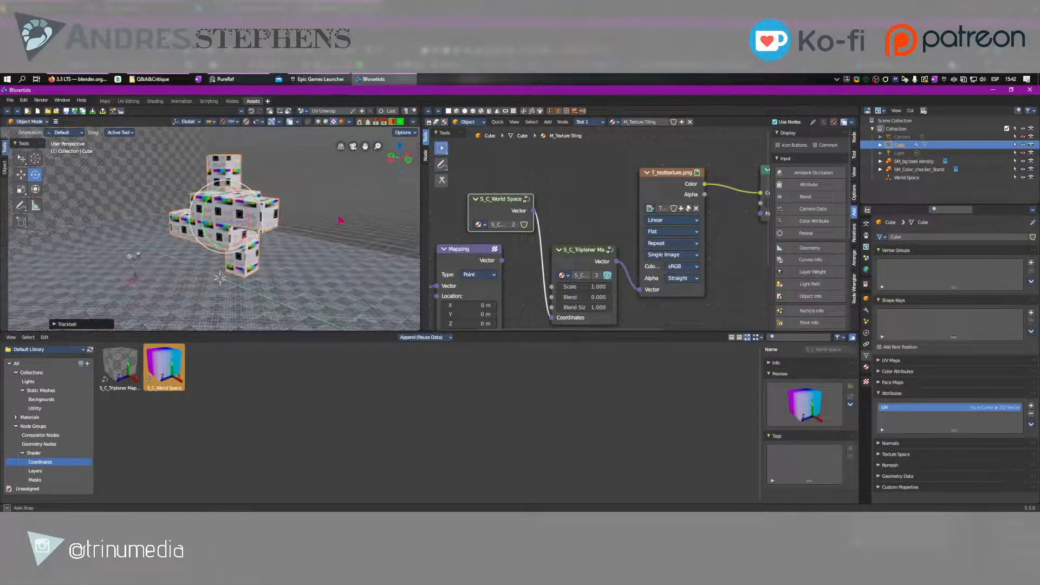
mouse_move(222, 205)
left_mouse_down()
mouse_move(201, 212)
mouse_move(236, 232)
mouse_move(239, 212)
mouse_move(203, 206)
mouse_move(220, 207)
left_mouse_up()
scroll(219, 206, "up", 6)
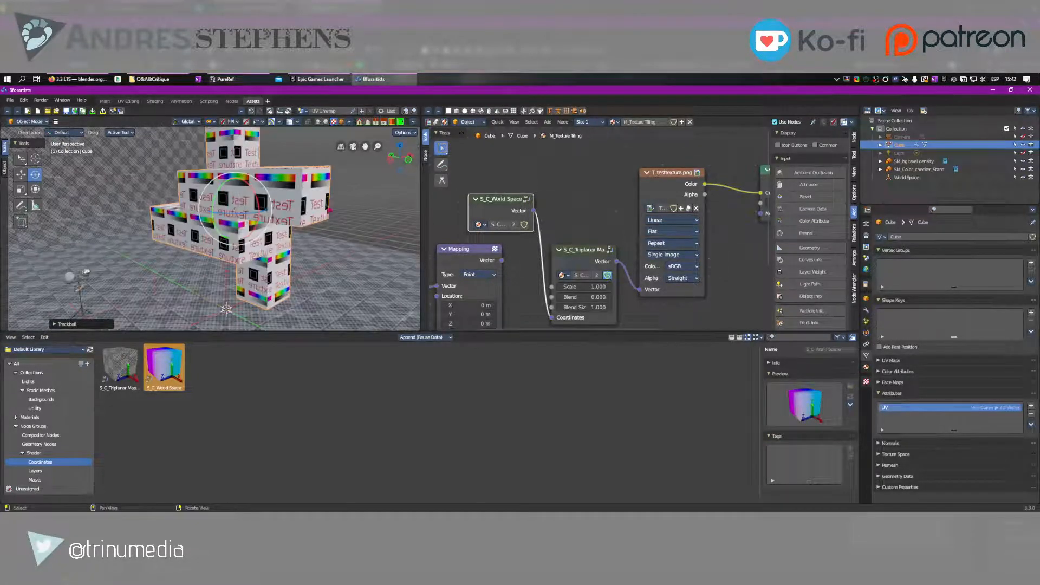
right_click_drag(325, 215, 248, 218)
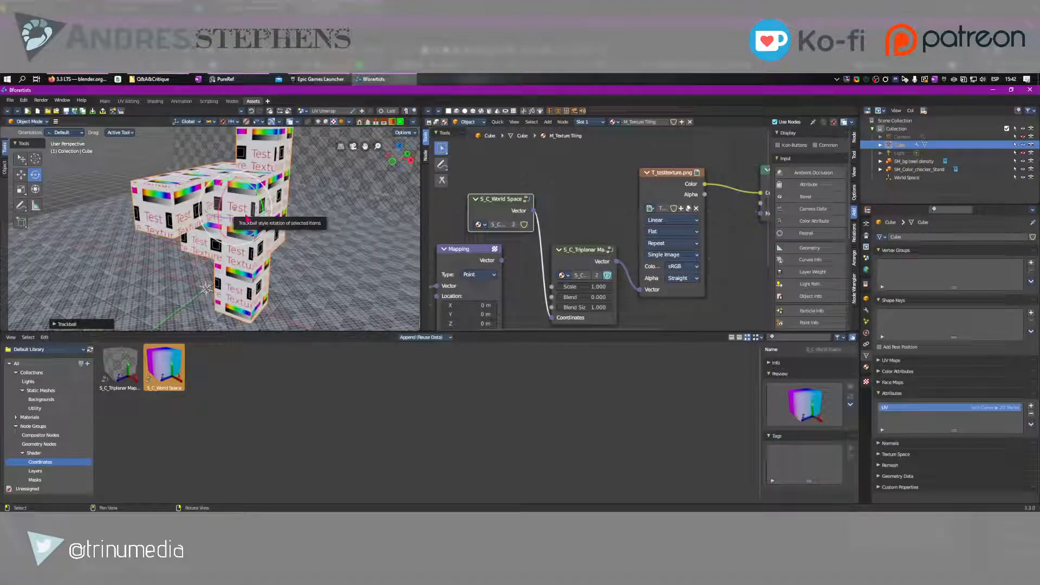
left_click(246, 218)
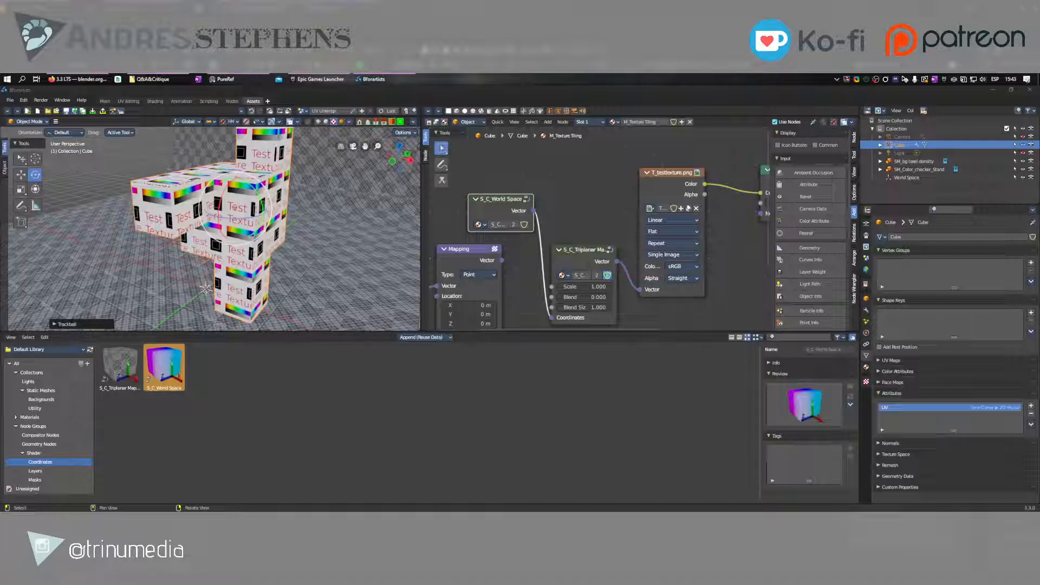
mouse_move(92, 79)
right_click_drag(170, 265, 93, 262)
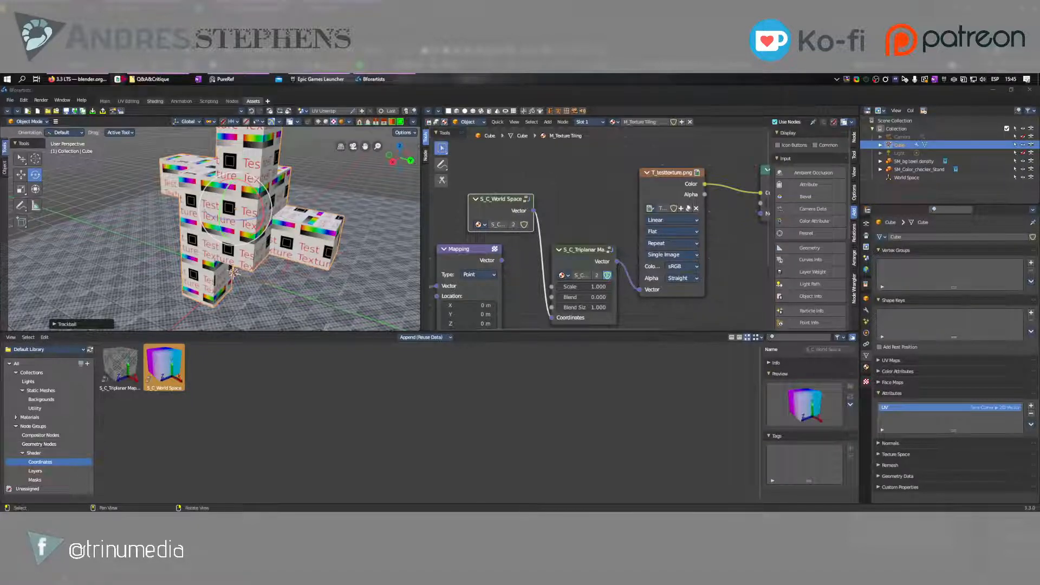
Switch to the web browser to review the new nodes in the Blender 3.3 LTS release notes, and return to Bforartists
left_click(78, 80)
scroll(127, 163, "up", 1)
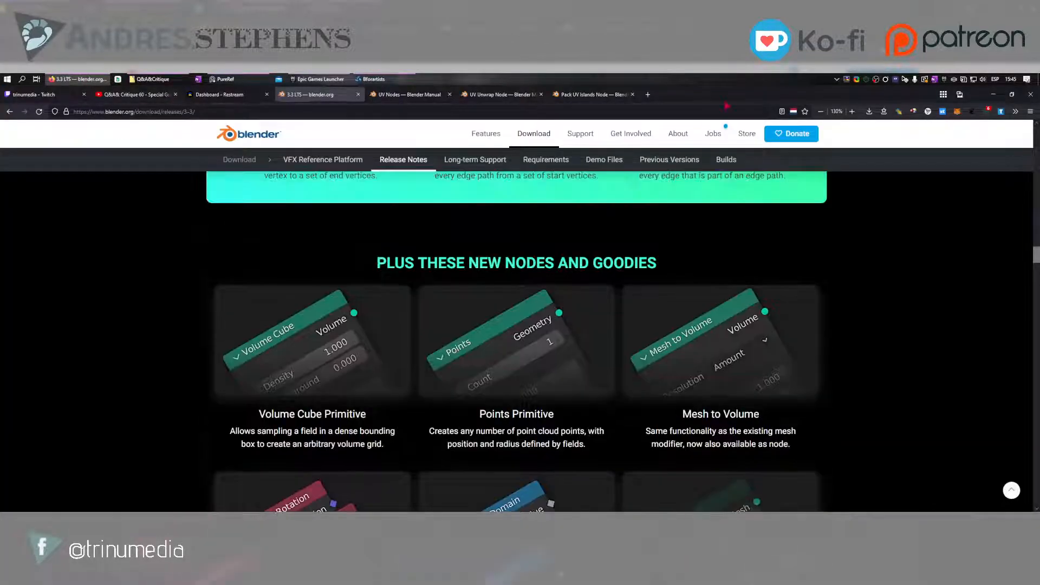
key("ctrl+super+Left")
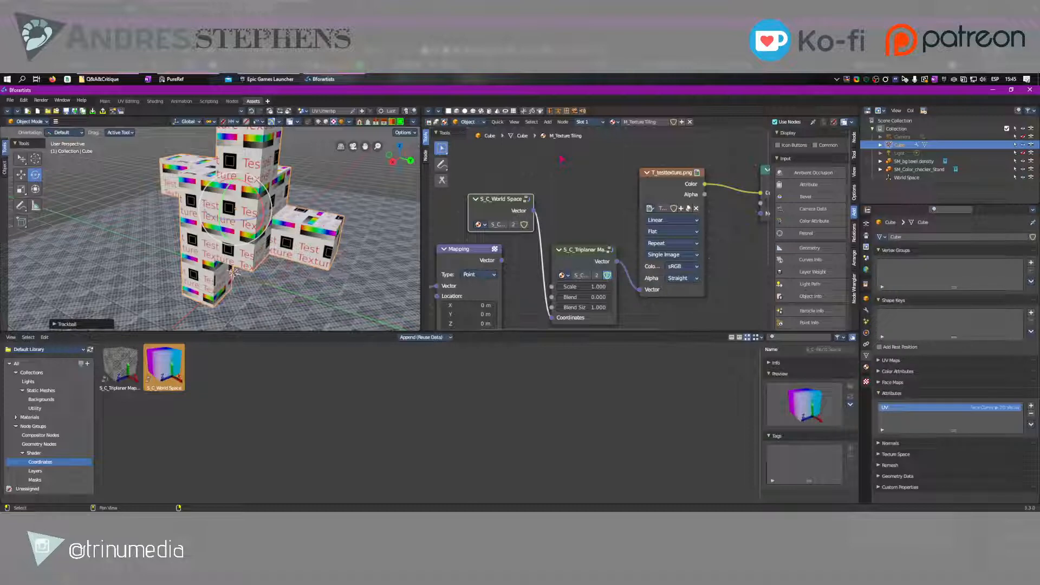
Look through the shader editor's Node and Add commands, and collapse the Input group in the list of addable nodes
left_click(563, 122)
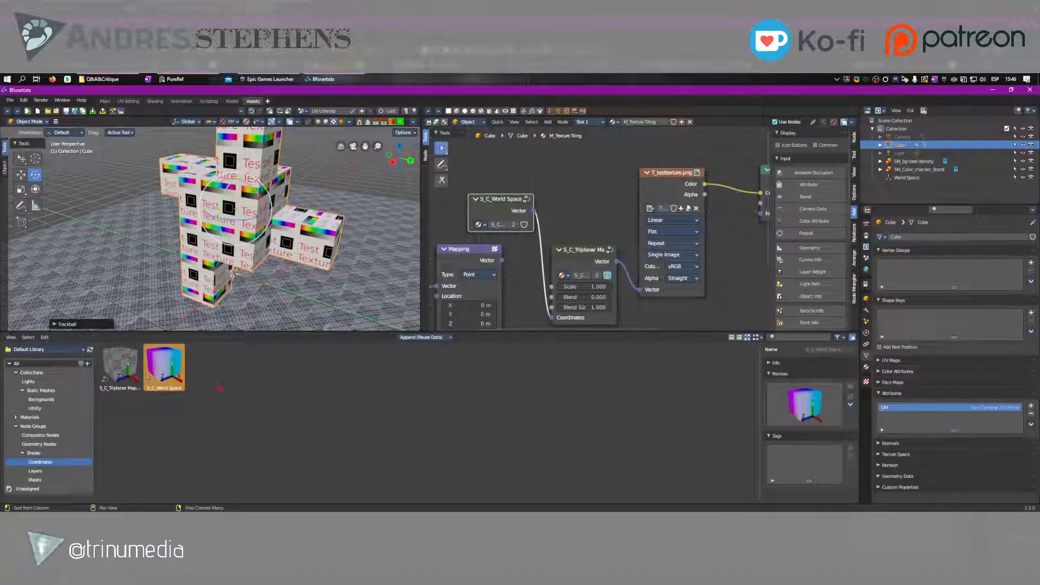
left_click(47, 445)
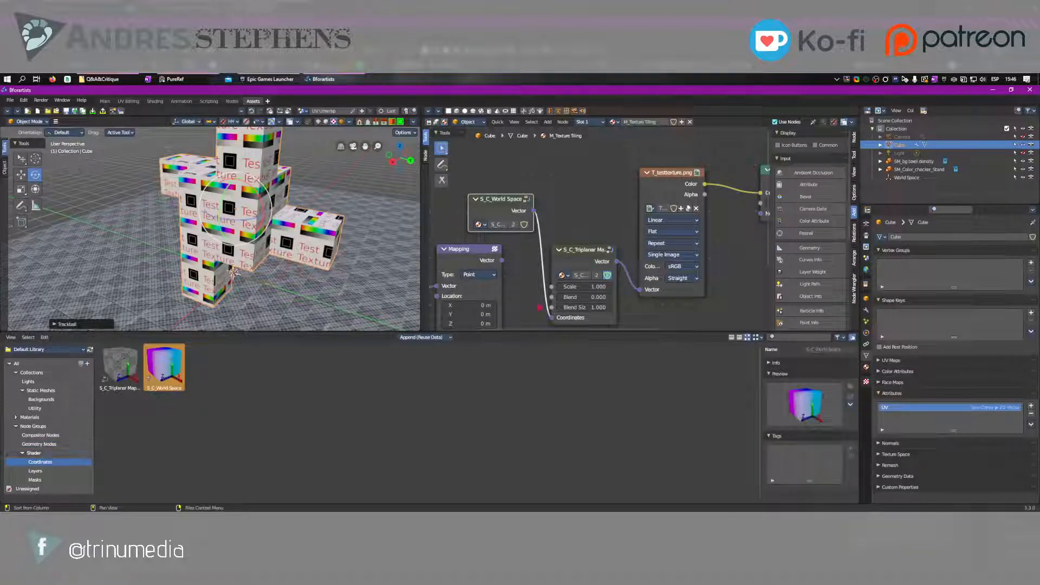
left_click(548, 121)
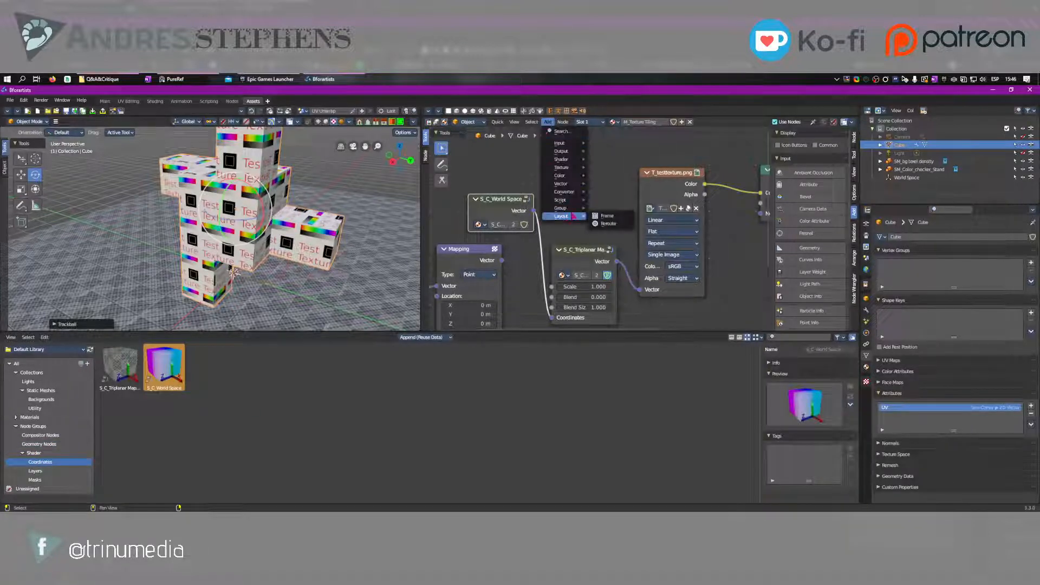
mouse_move(560, 209)
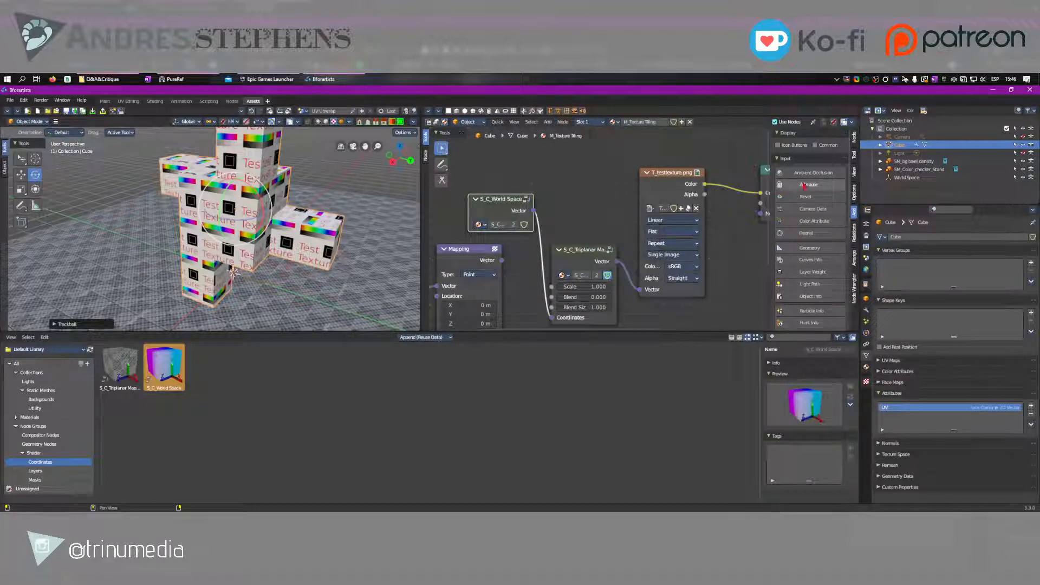
left_click(793, 160)
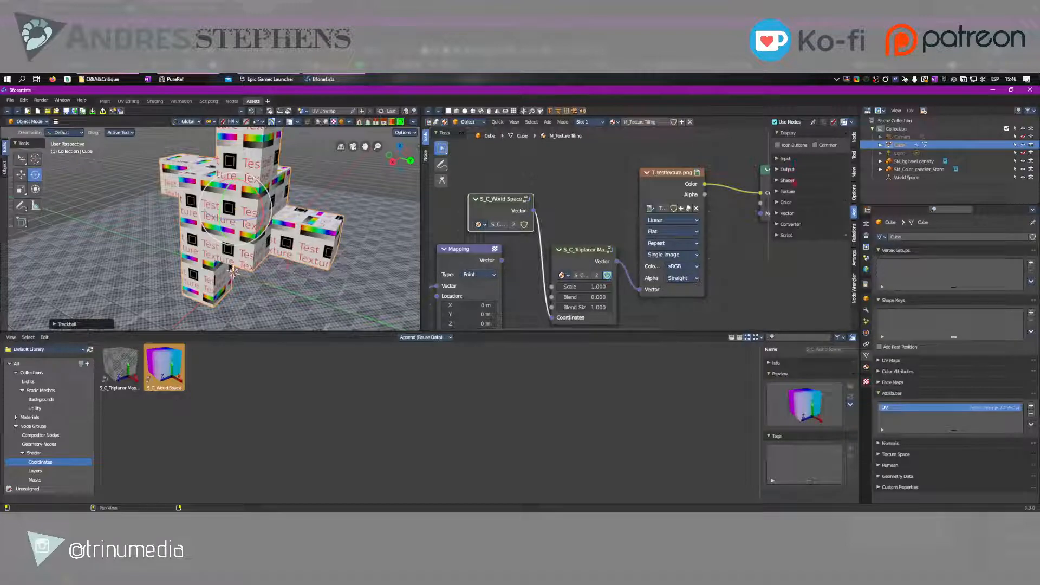
Add the S_C_Triplanar Mapping and S_C_World Space node groups to the shader graph, placing them side by side above the existing nodes
left_click(855, 200)
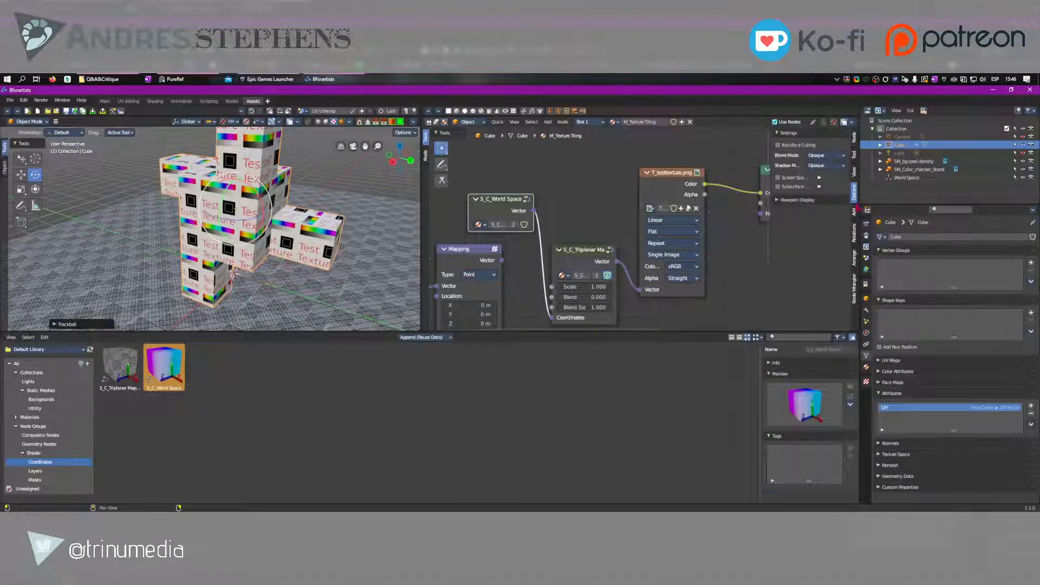
left_click(855, 212)
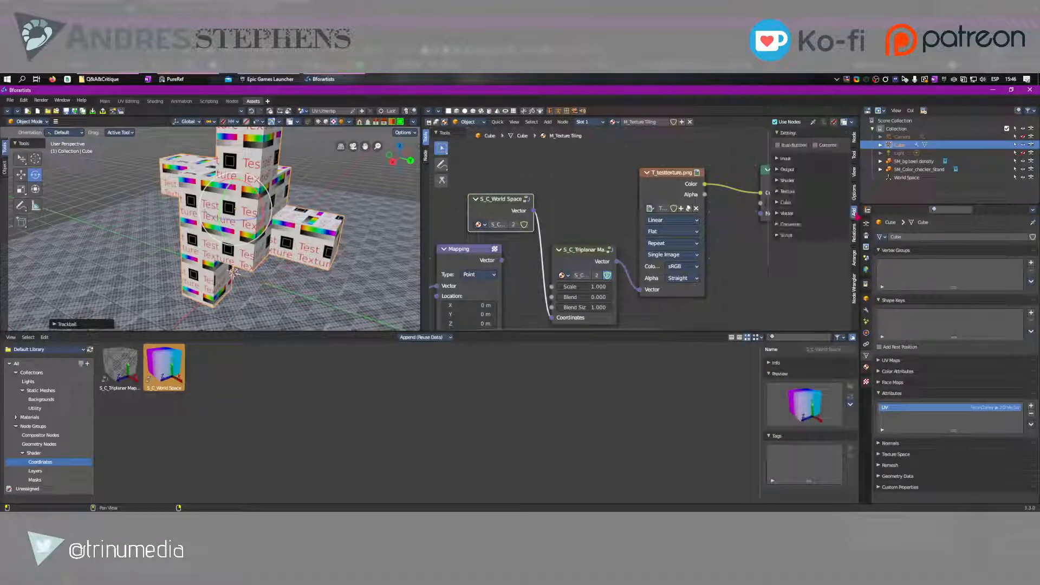
left_click(547, 122)
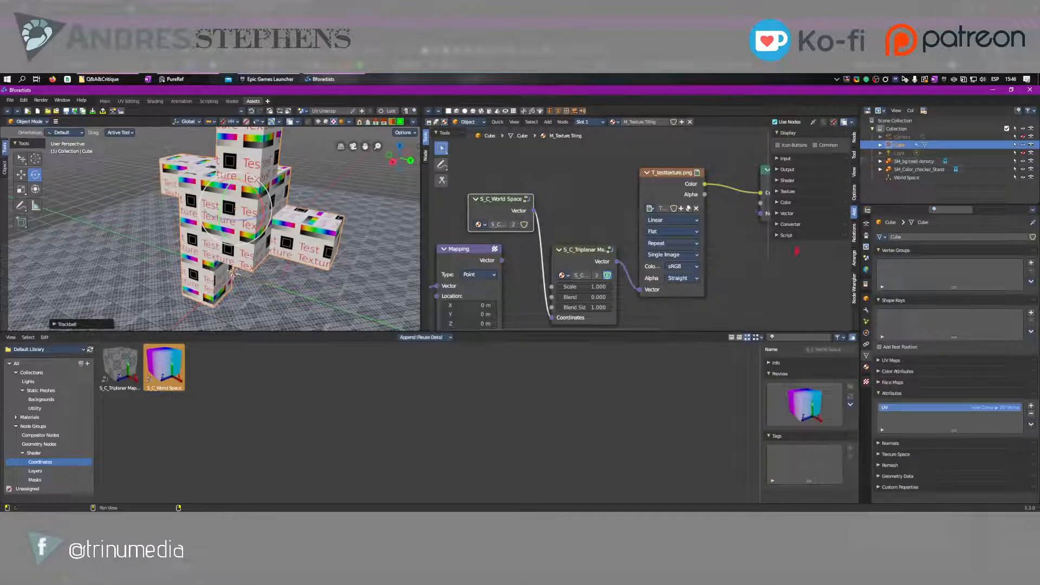
left_click(854, 232)
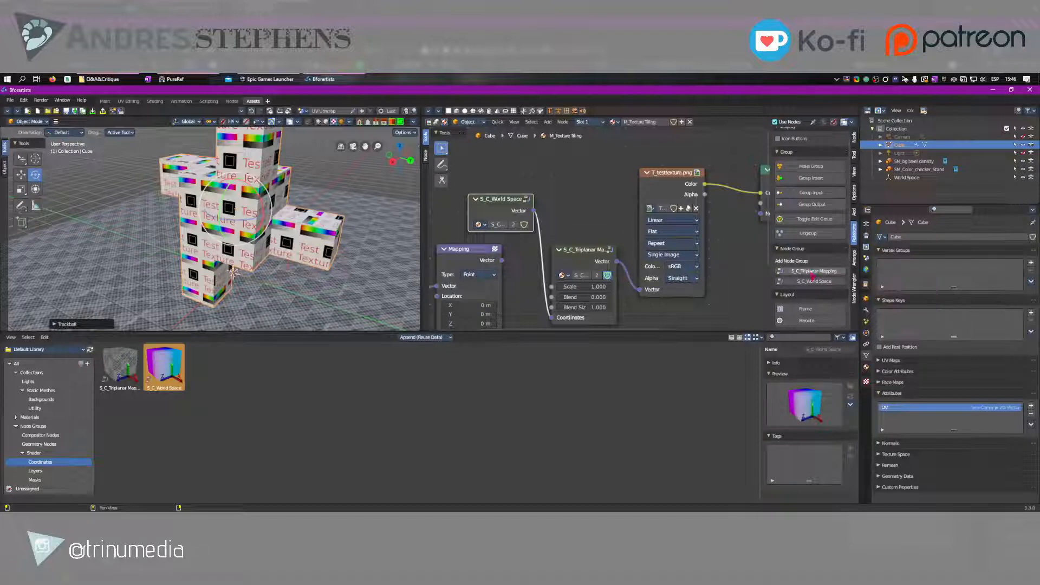
left_click(814, 271)
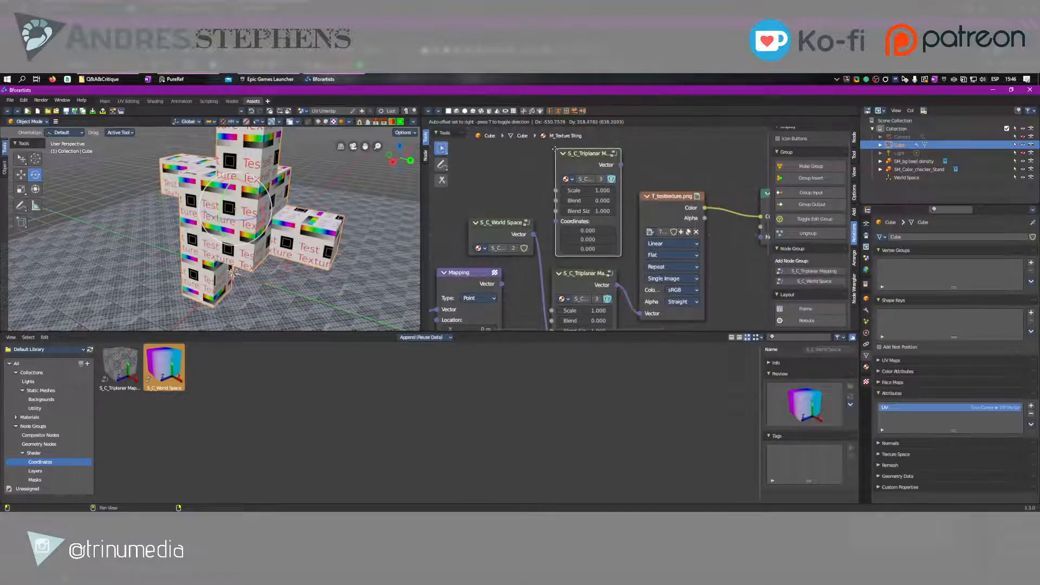
left_click(559, 141)
left_click(814, 281)
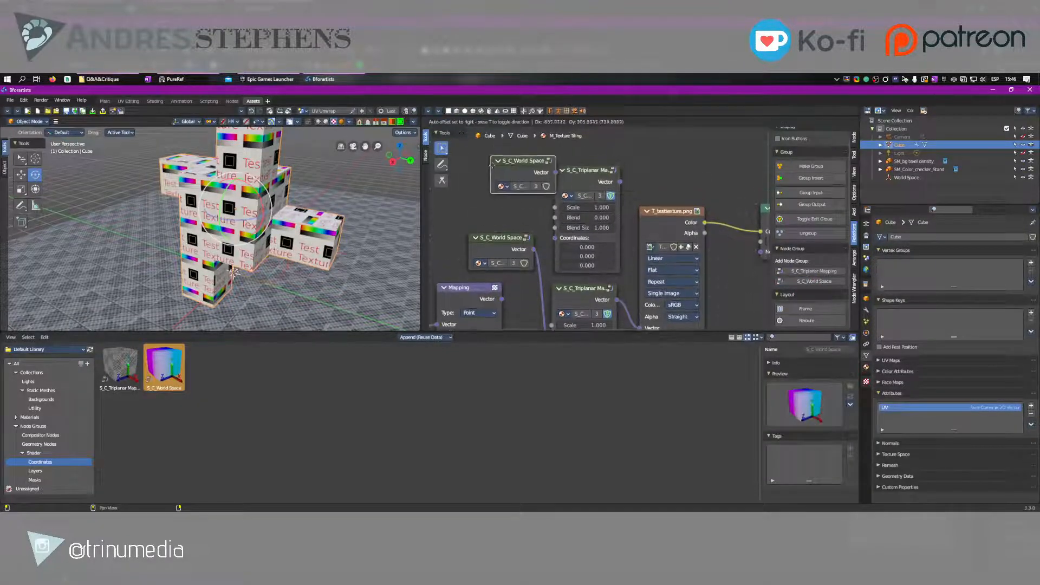
left_click(485, 174)
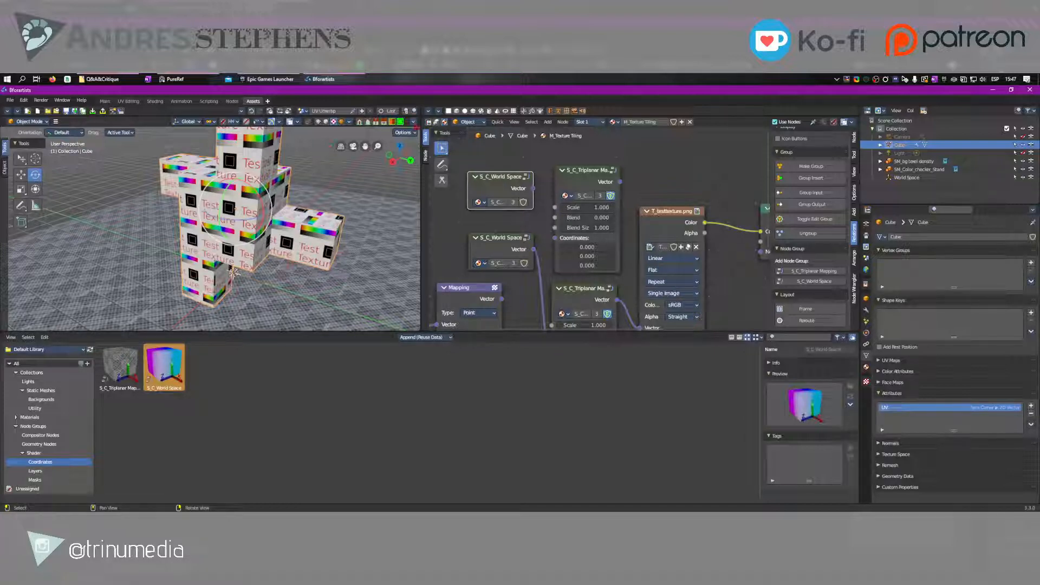
Look through the workspace template categories available for adding, and briefly check the Q&A&Critique folder in File Explorer
left_click(412, 121)
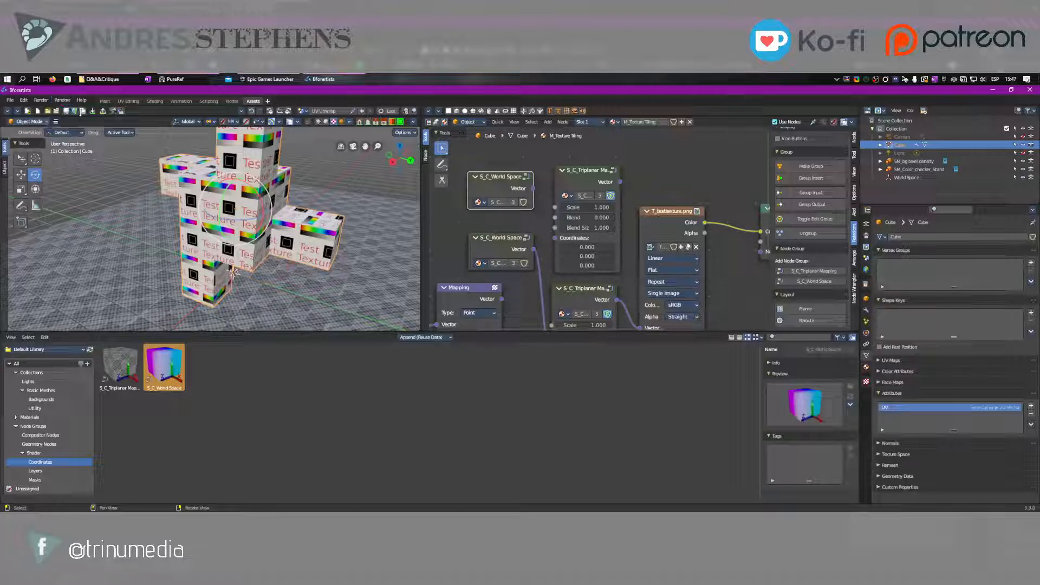
left_click(267, 100)
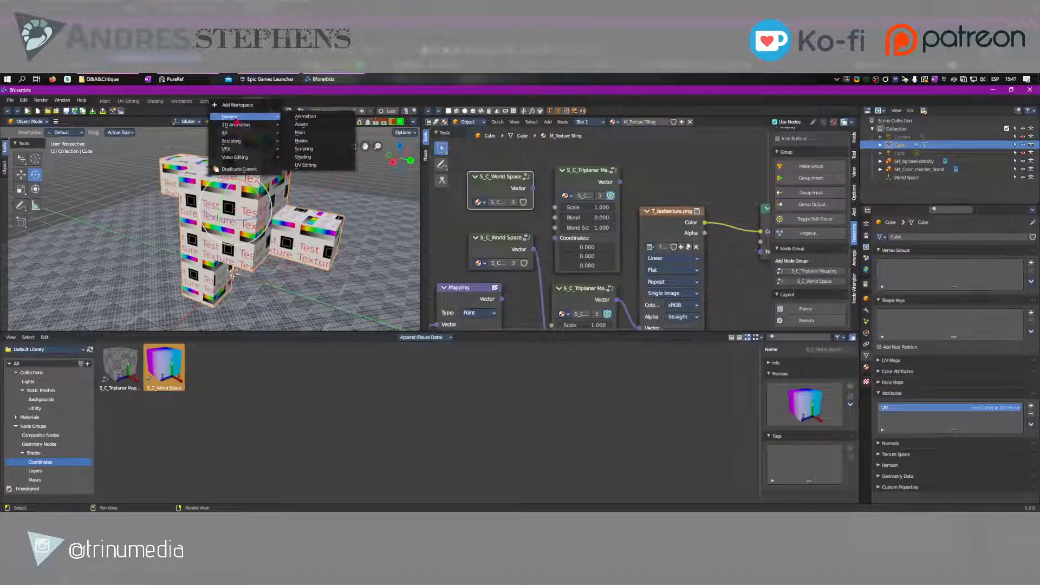
mouse_move(236, 157)
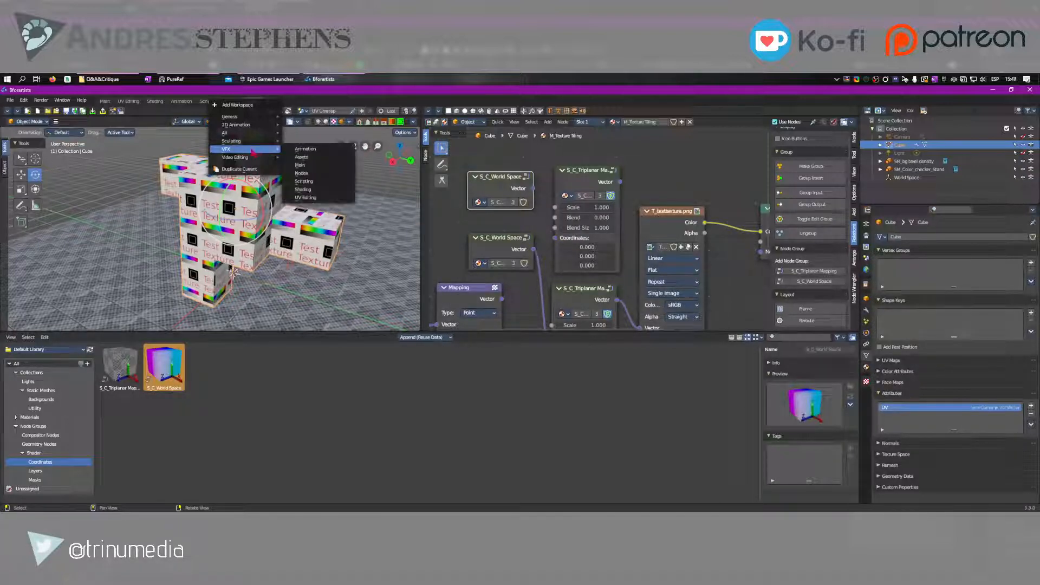
left_click(100, 79)
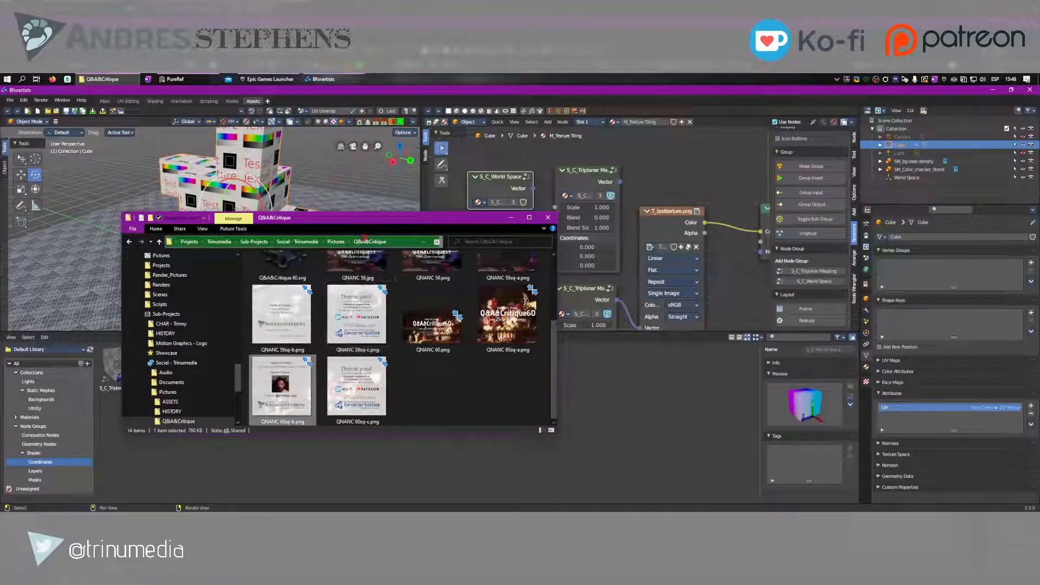
left_click(687, 206)
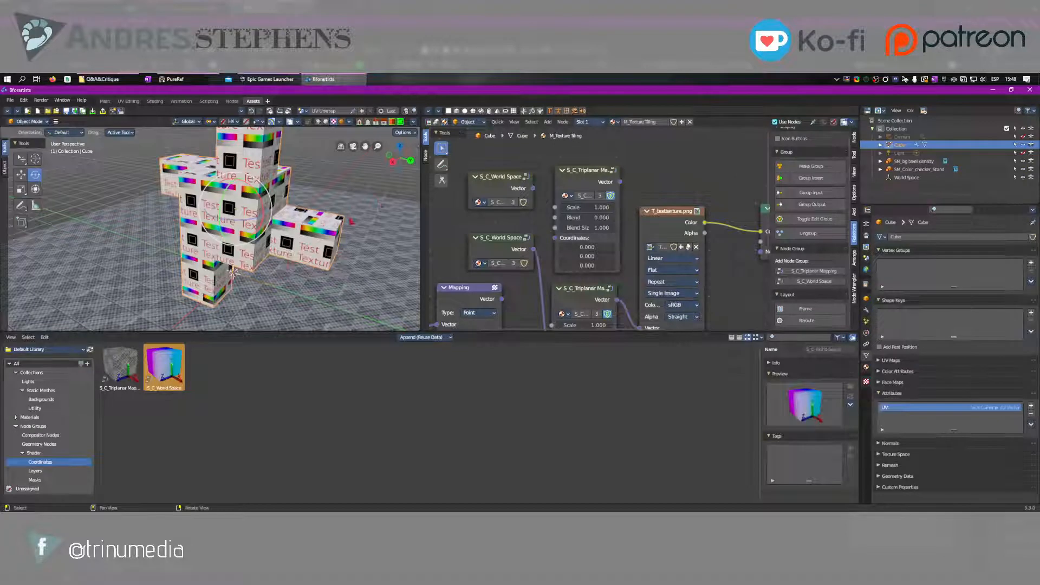
Close Bforartists without saving the untitled scene
scroll(234, 272, "down", 4)
left_click(1029, 90)
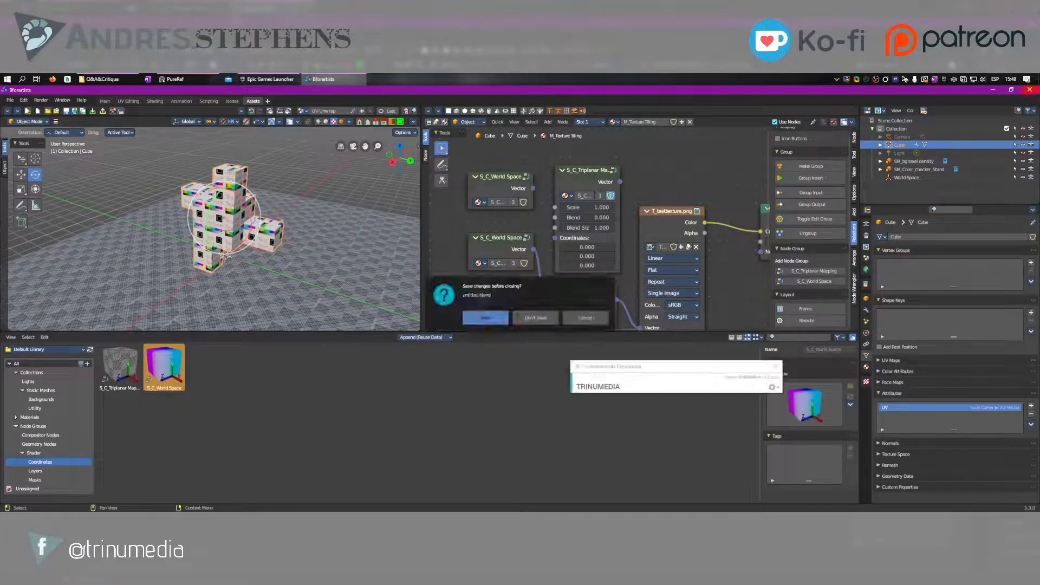
left_click(536, 318)
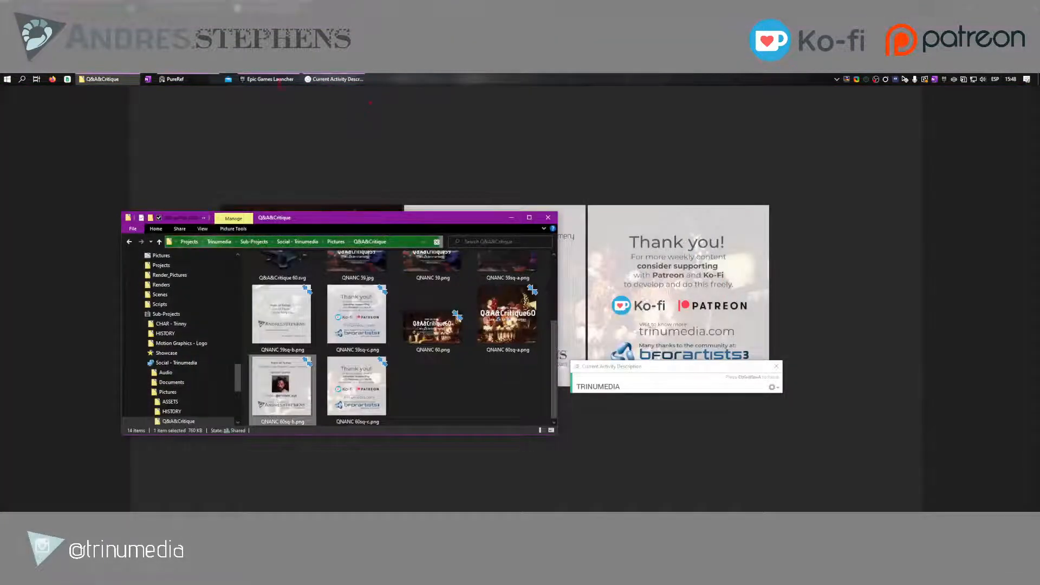
Open the Bforartists AppData folder in File Explorer and delete its 3.4 folder
key("super")
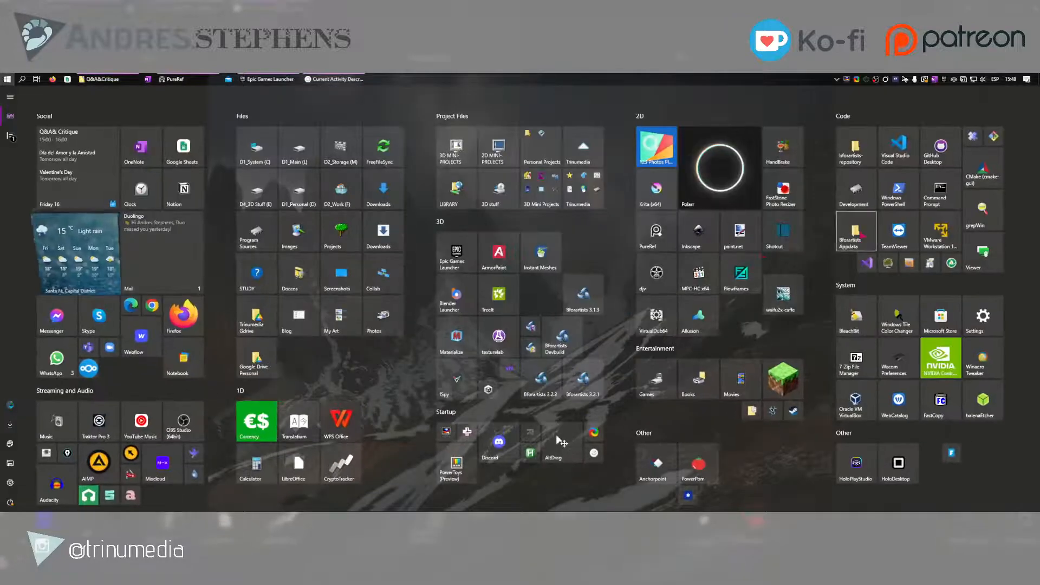
left_click(861, 232)
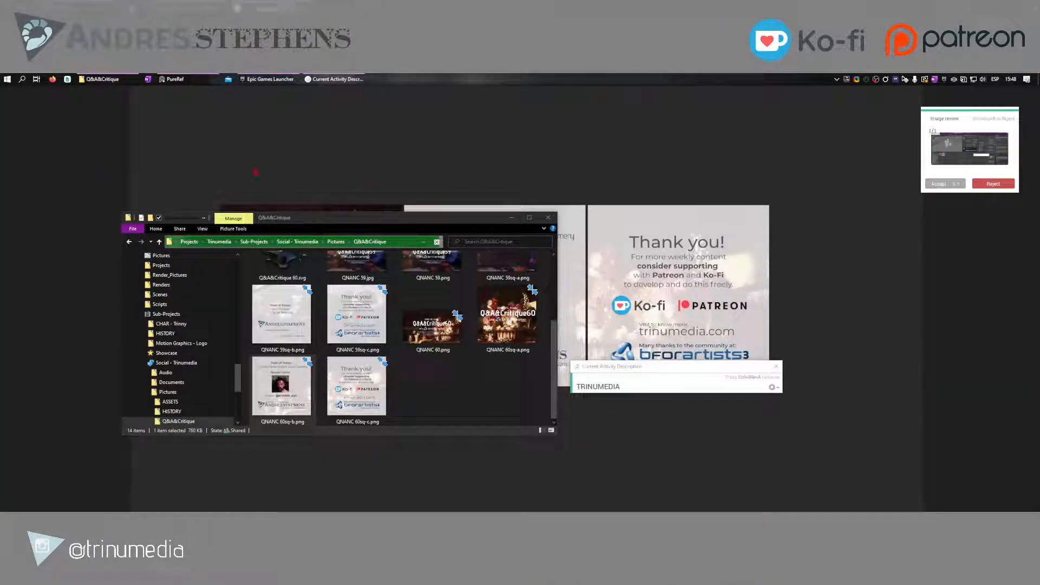
left_click(409, 233)
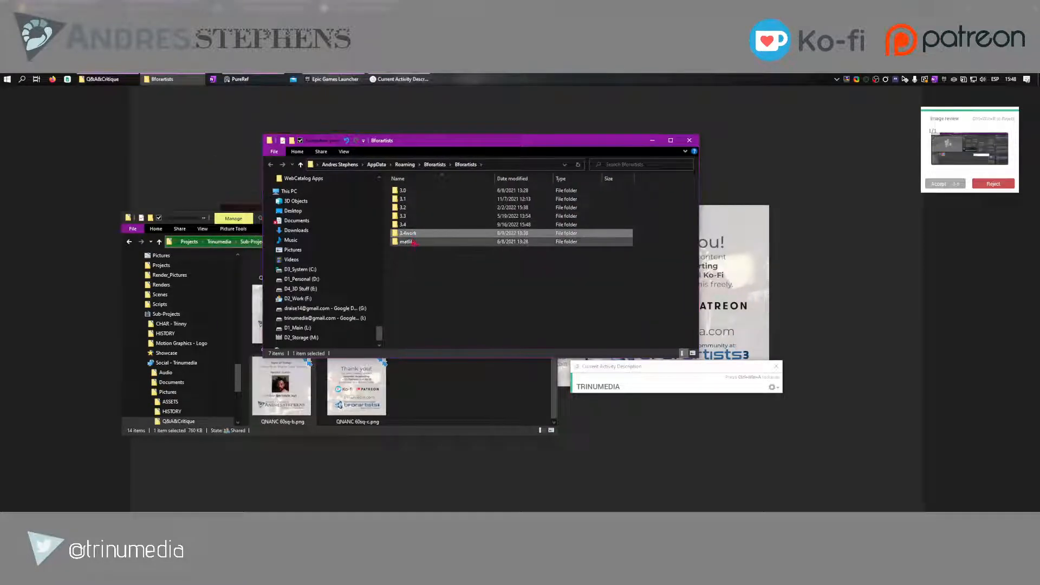
left_click(404, 225)
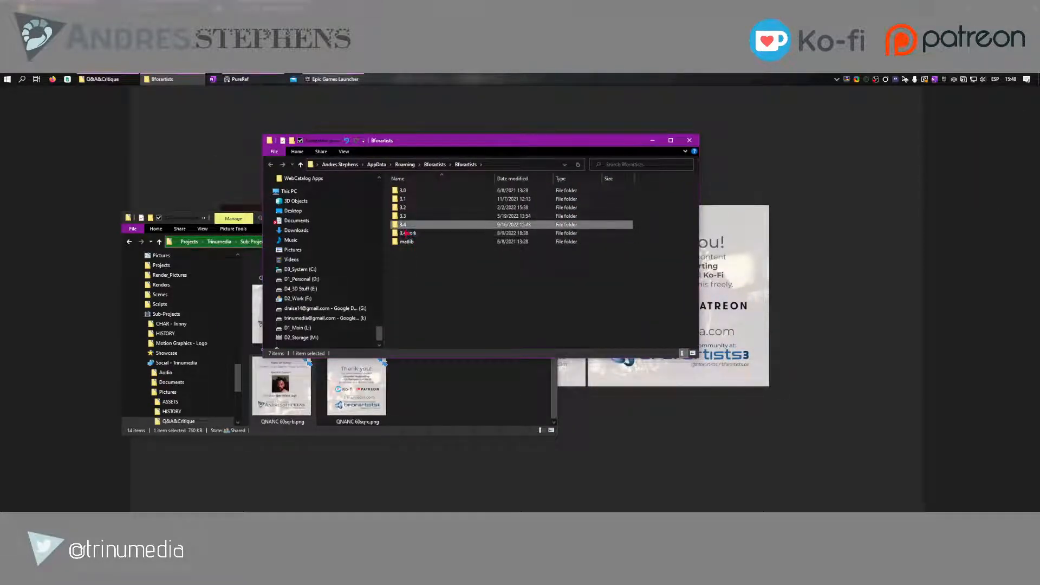
key("Delete")
Rename the 3.4work folder as 3.4
key("F2")
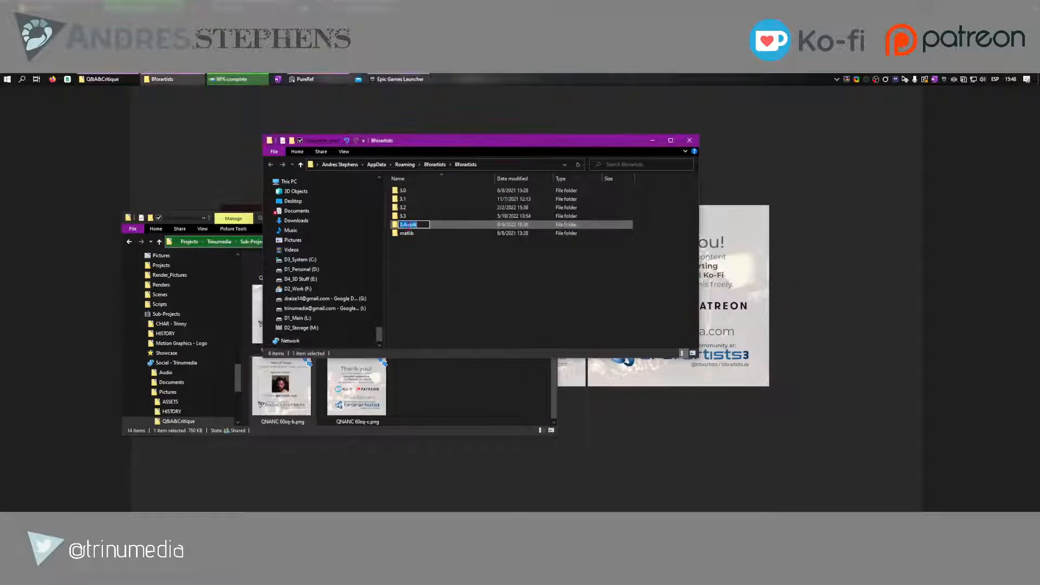
left_click(406, 224)
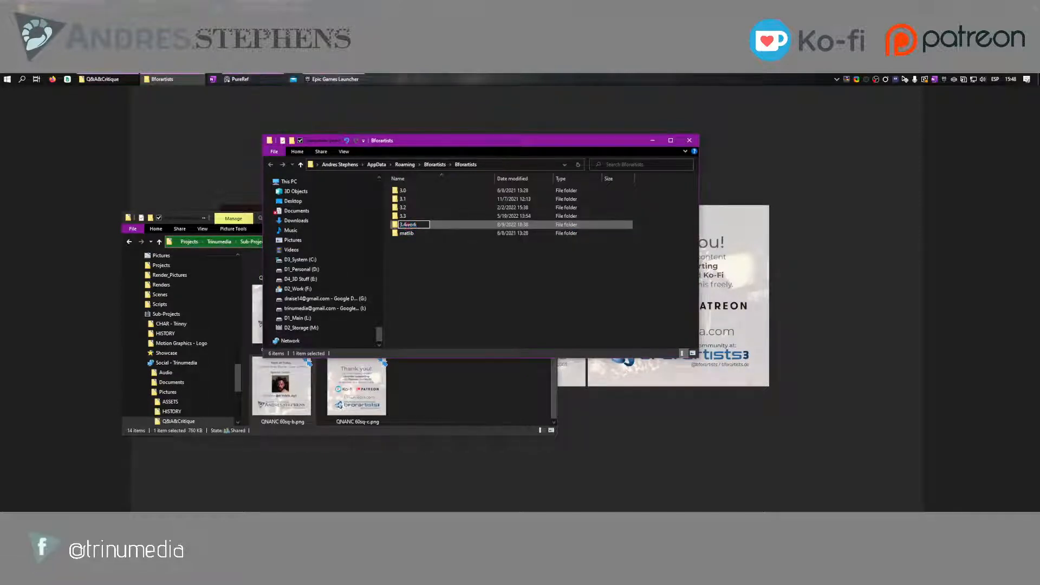
key("Delete")
key("Delete")
key("Delete")
key("Delete")
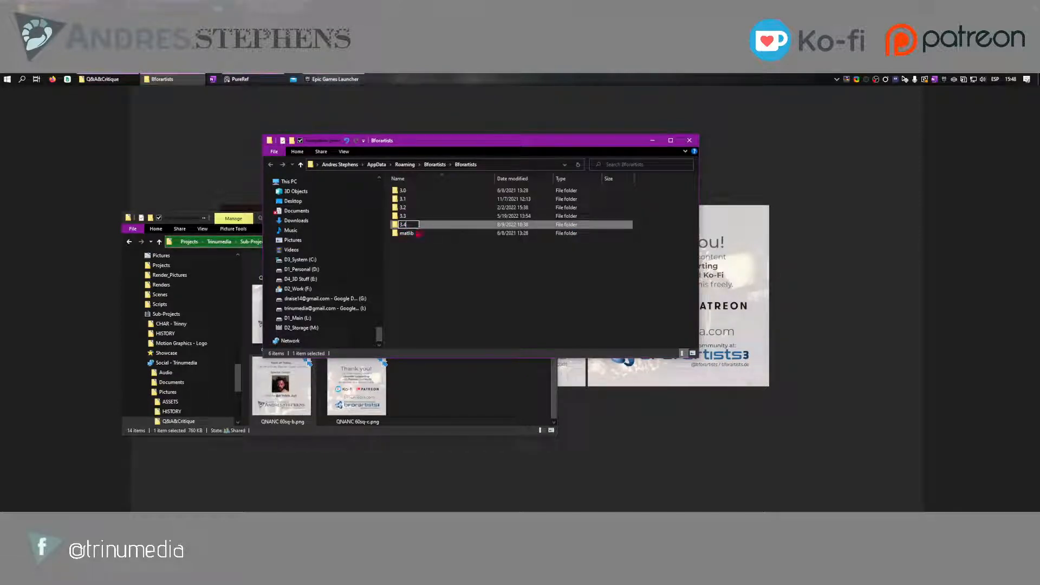
key("Return")
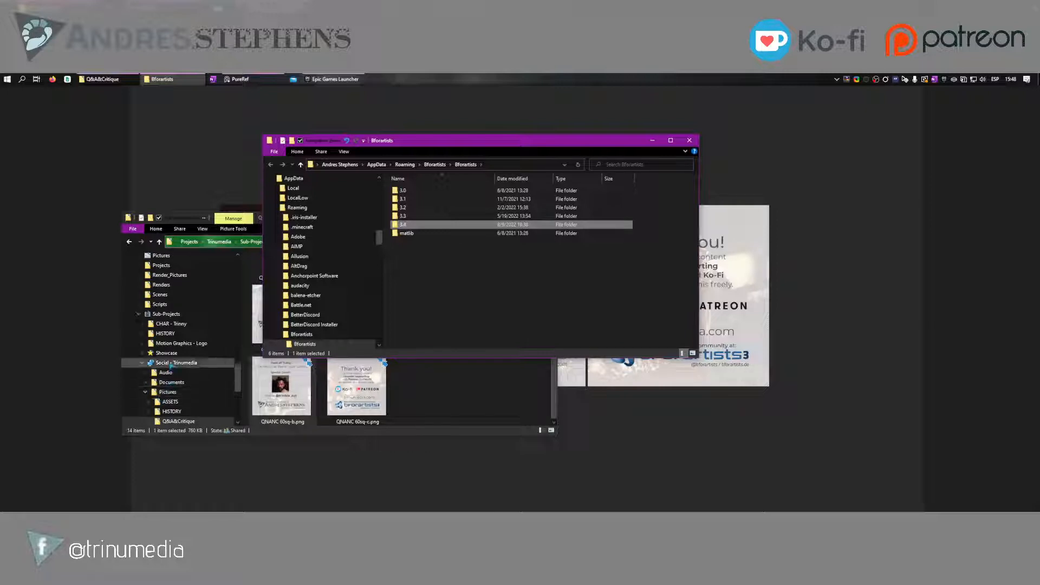
left_click(170, 307)
left_click(631, 308)
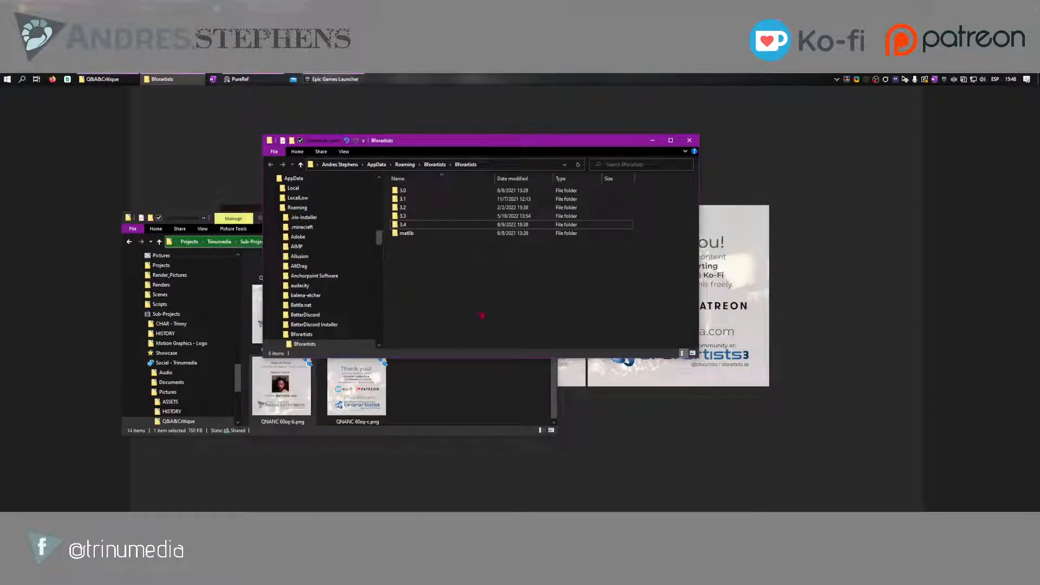
Pin the recently added Bforartists 3 app to Start and open its file location
left_click(428, 394)
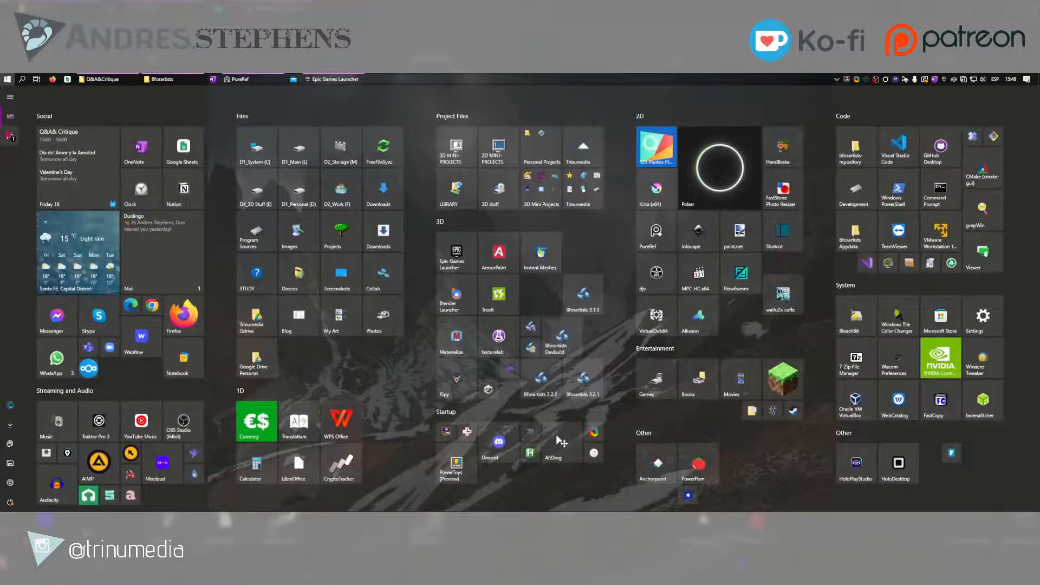
left_click(7, 132)
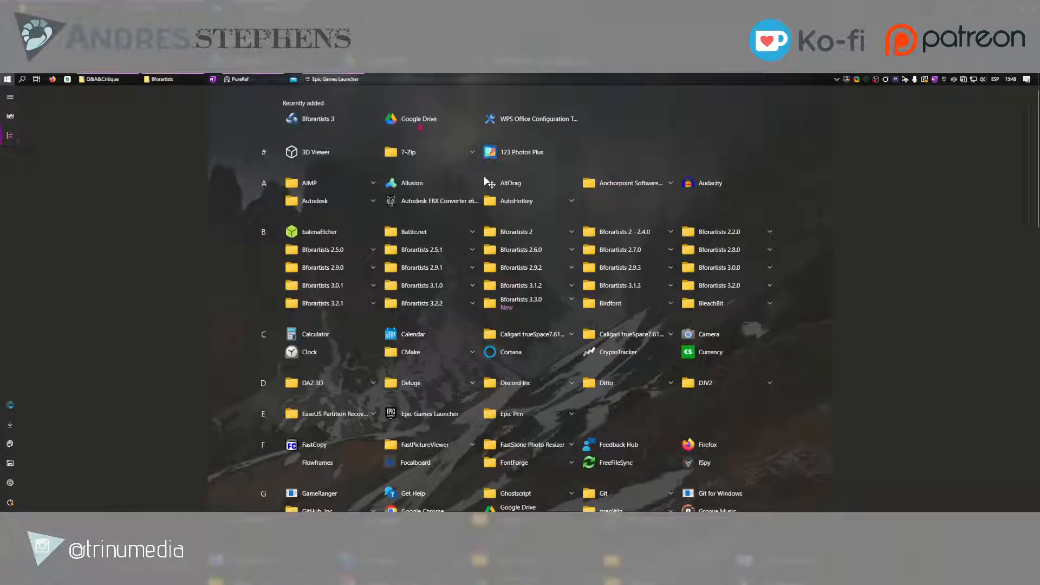
right_click(325, 121)
left_click(342, 132)
right_click(323, 124)
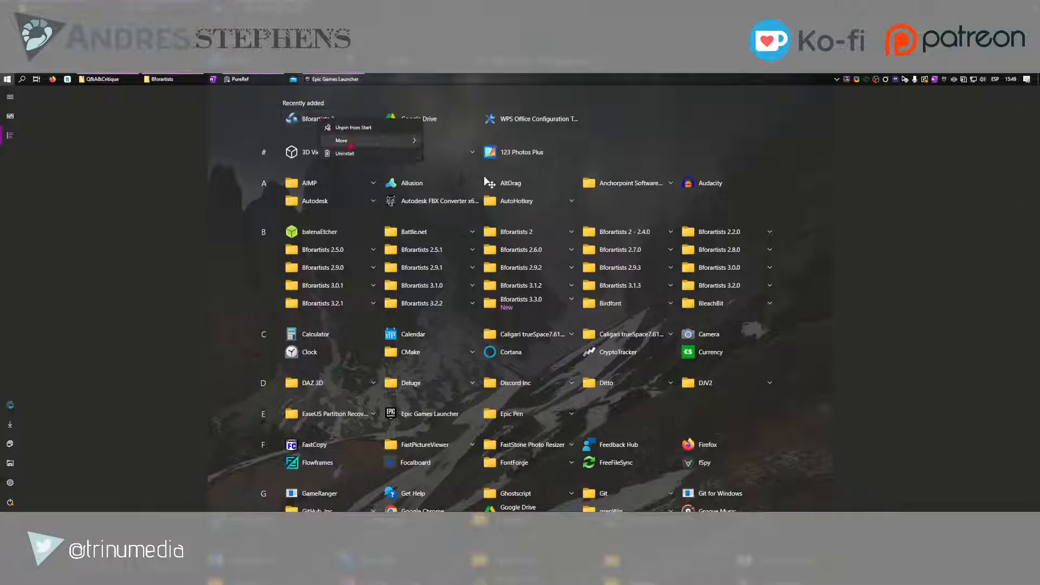
mouse_move(379, 140)
left_click(462, 170)
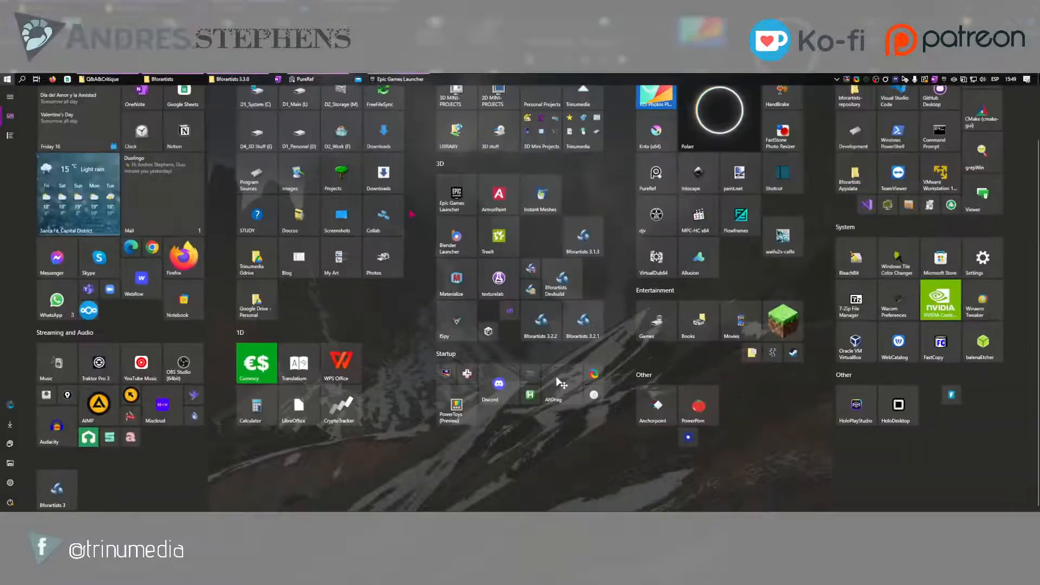
Launch Bforartists Devbuild and check the startup output in its console window
left_click(564, 287)
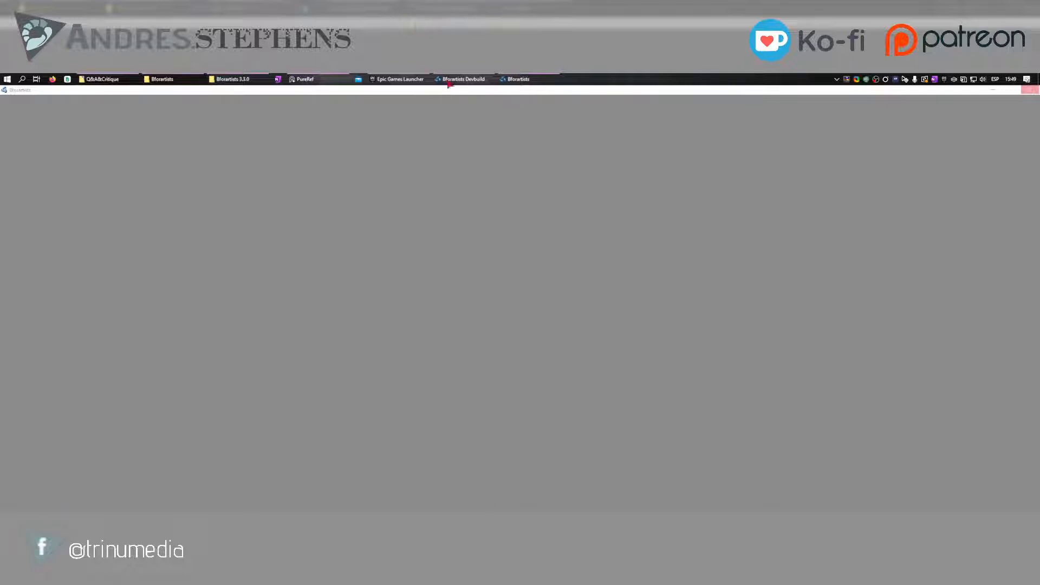
mouse_move(456, 78)
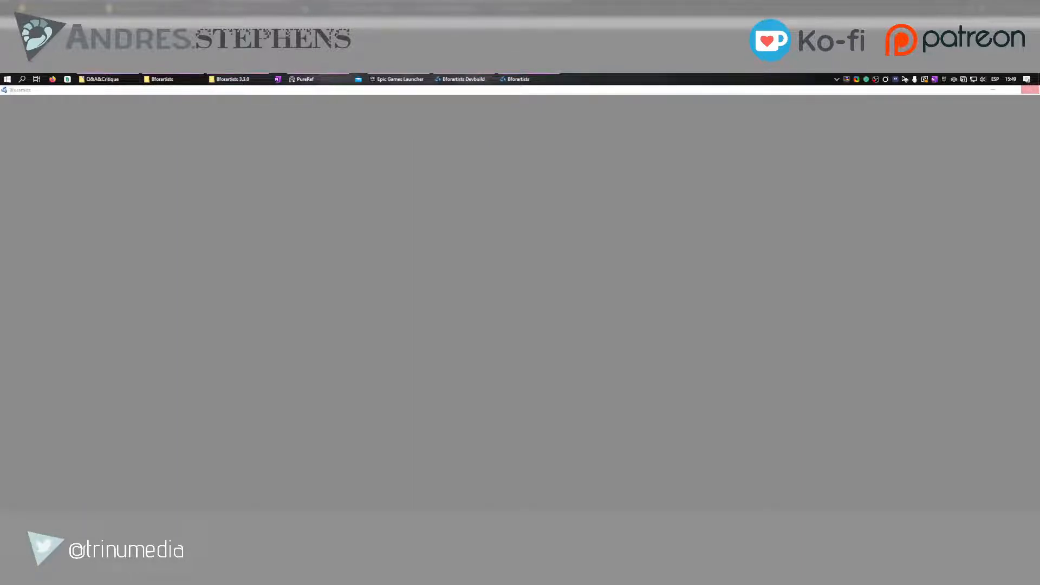
mouse_move(514, 79)
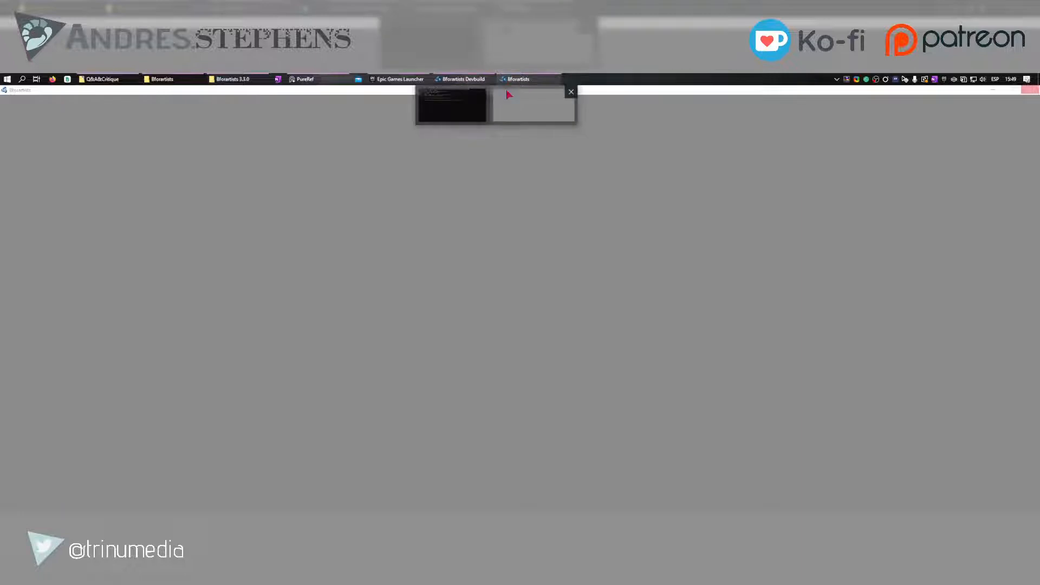
left_click(475, 79)
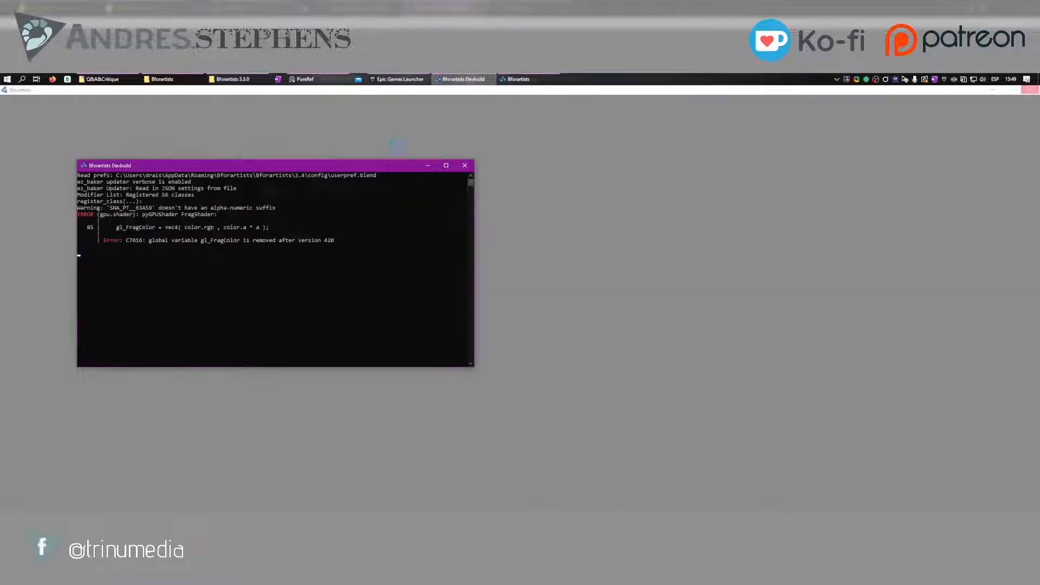
left_click(428, 165)
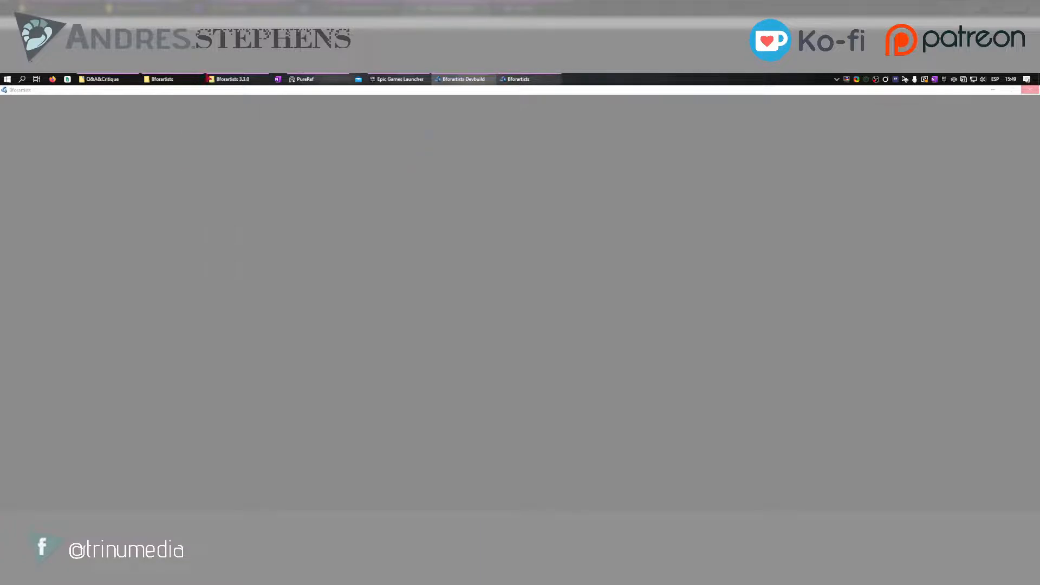
Switch to PureRef and enlarge the three Q&A&Critique60 slides, centring them in the view
left_click(303, 79)
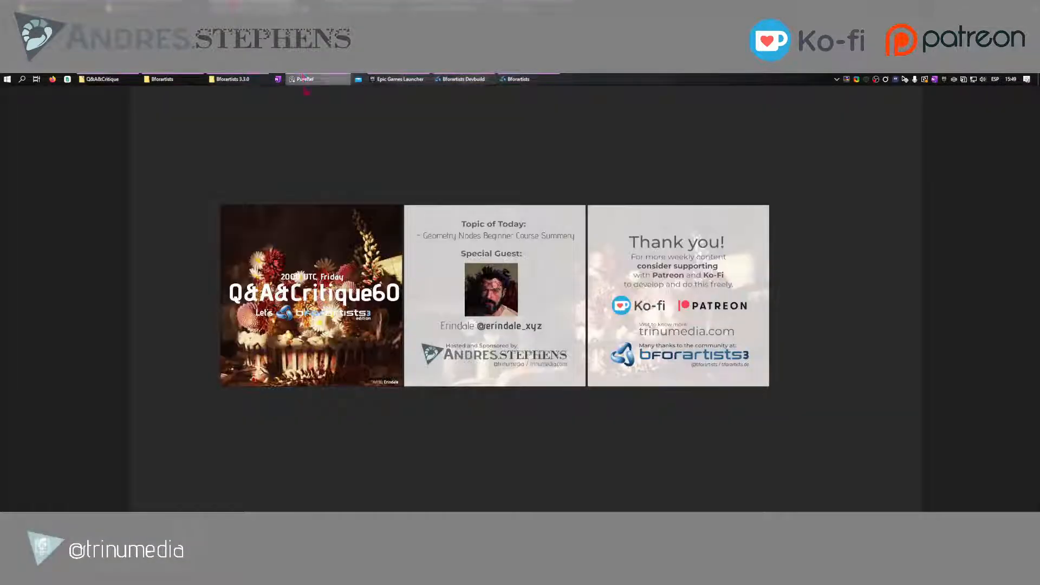
middle_click_drag(463, 215, 469, 254)
scroll(469, 253, "up", 3)
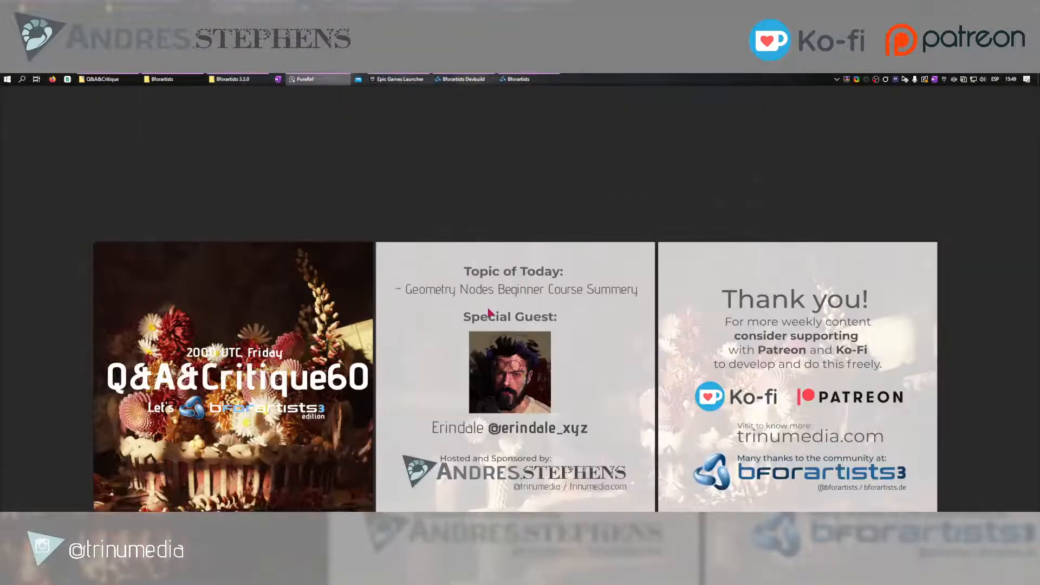
middle_click_drag(491, 312, 485, 234)
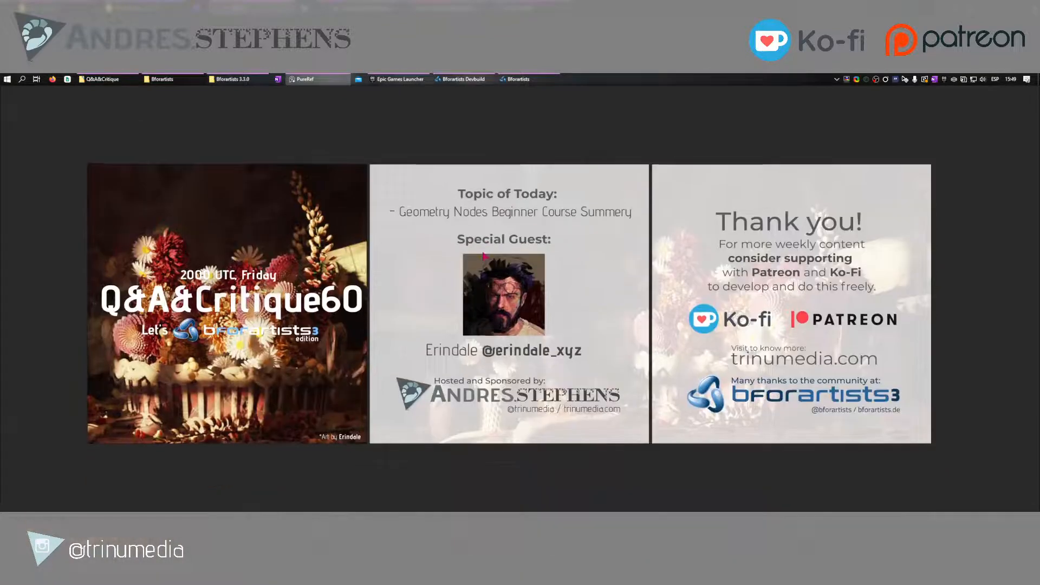
Recheck the Bforartists Devbuild console output and return to the main Bforartists window
left_click(483, 79)
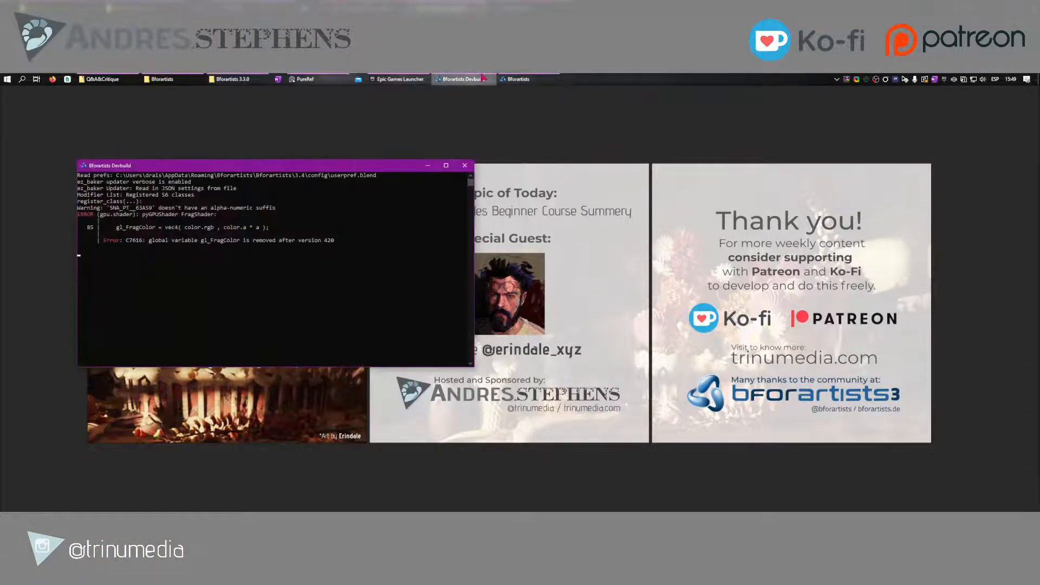
left_click(428, 166)
left_click(509, 78)
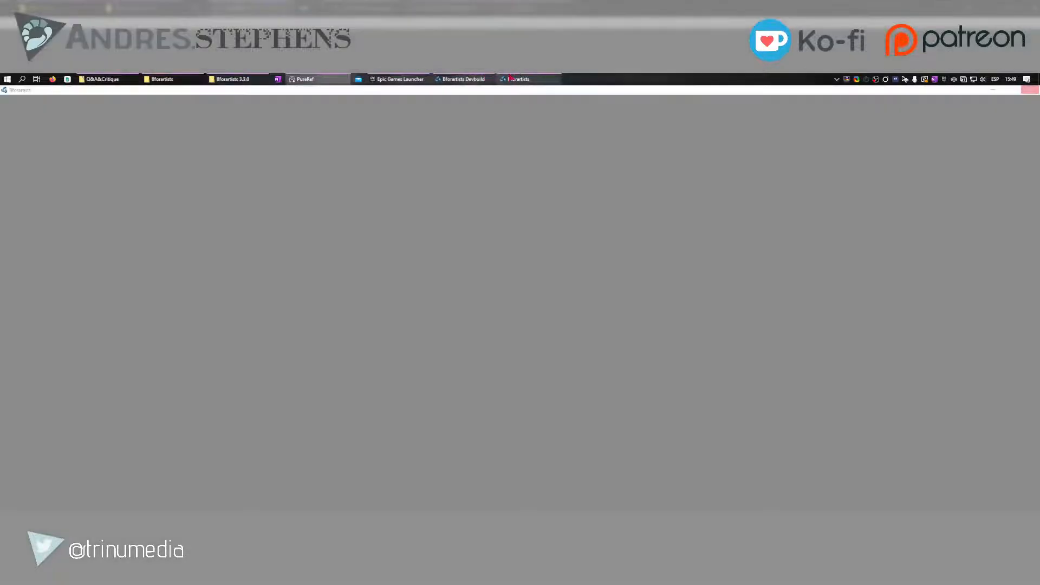
mouse_move(473, 77)
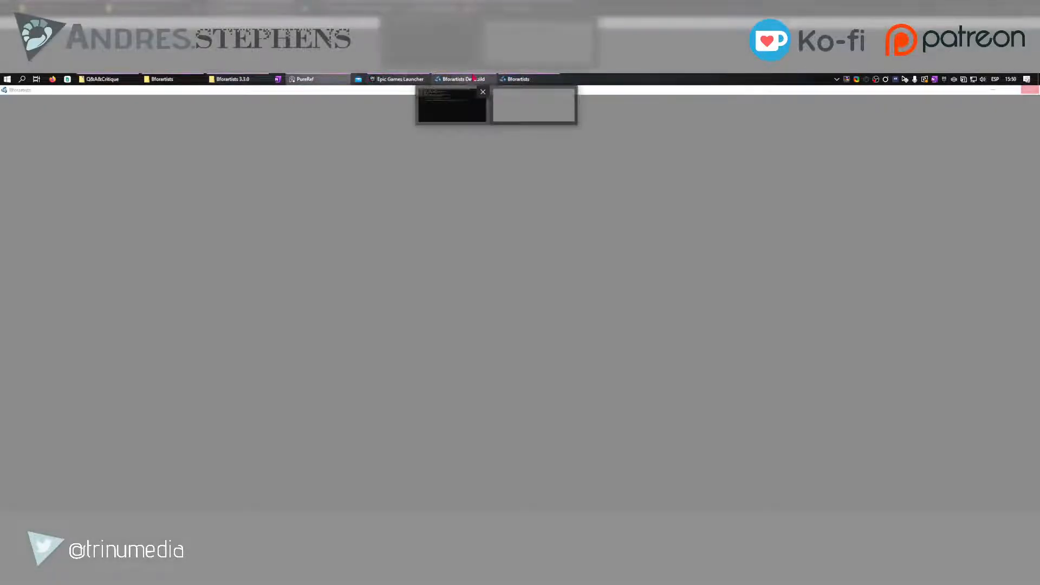
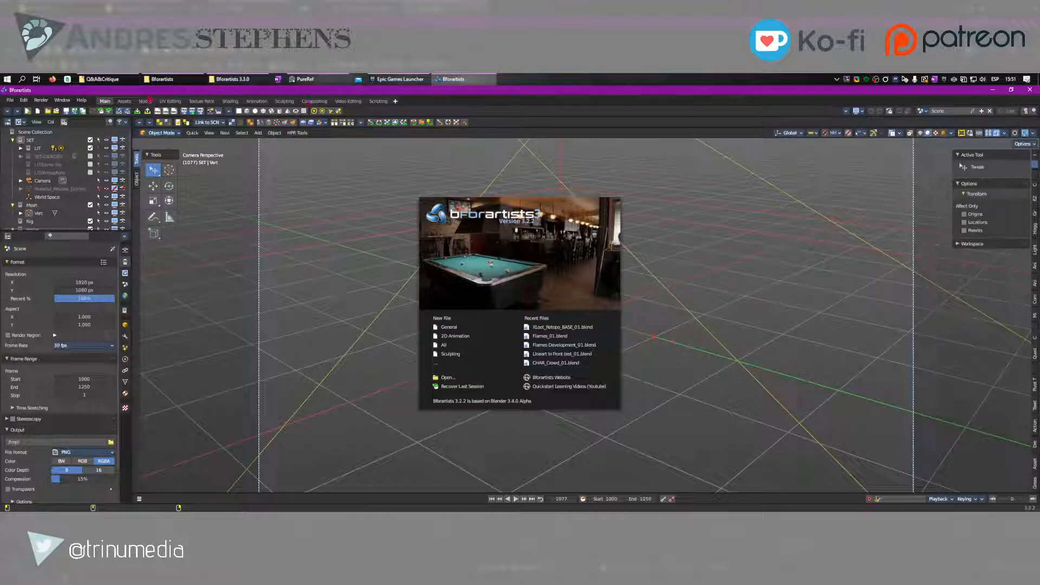
In the Nodes workspace, show the add-node buttons as icons and create a new geometry node tree on the Vert object
left_click(145, 102)
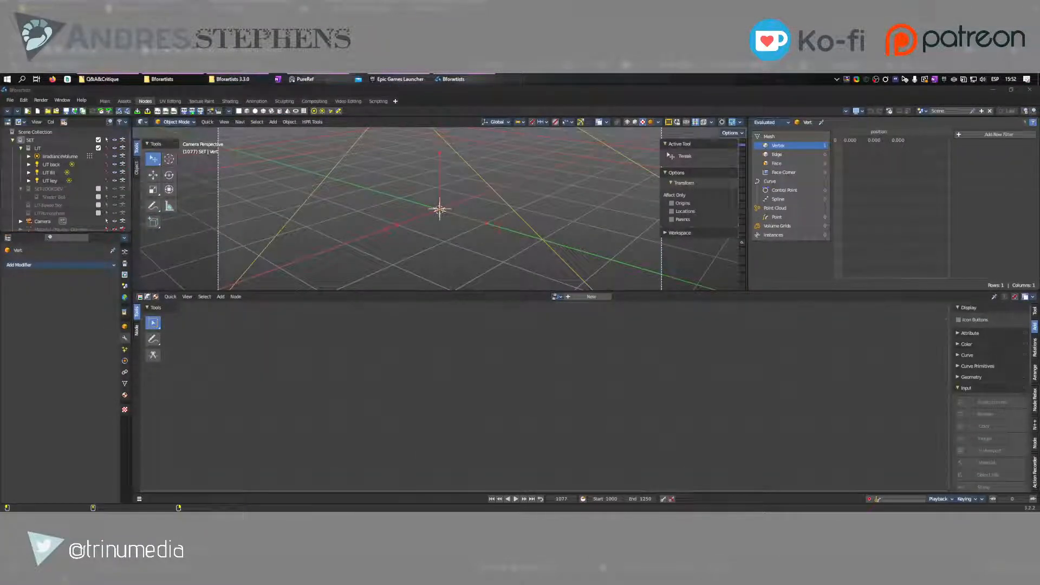
left_click(972, 319)
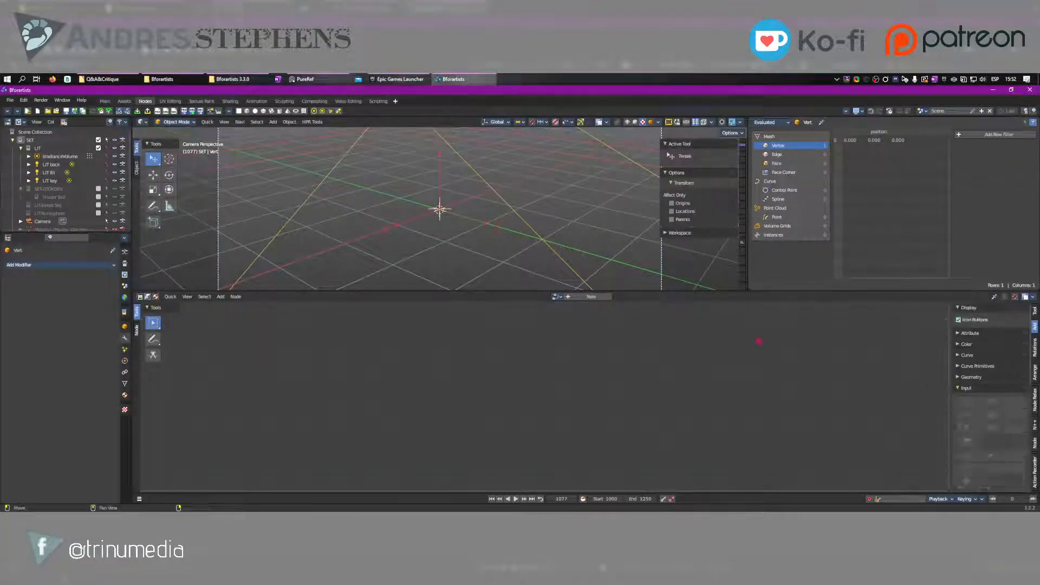
scroll(83, 195, "down", 4)
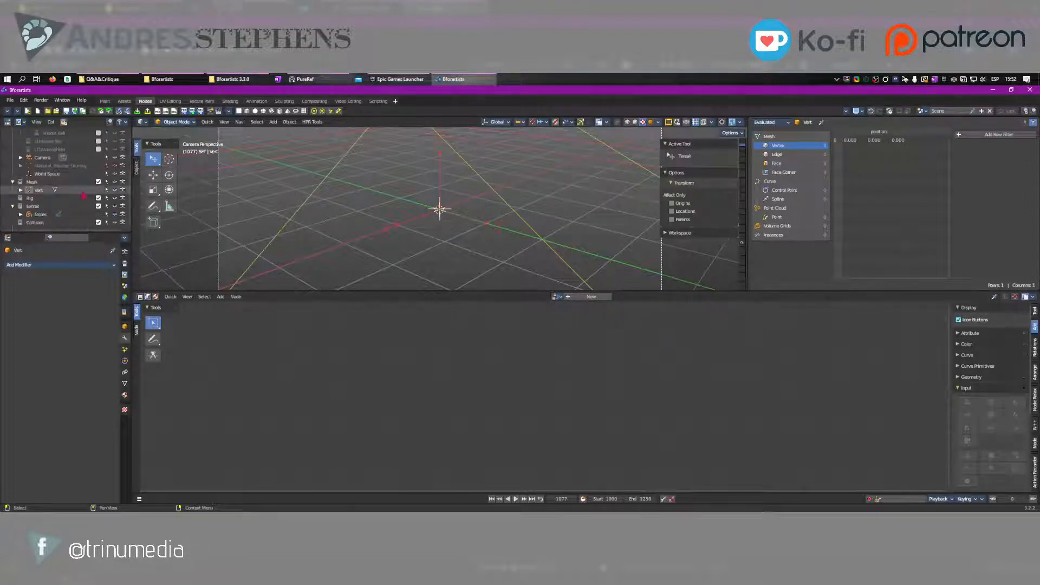
left_click(41, 190)
left_click(590, 296)
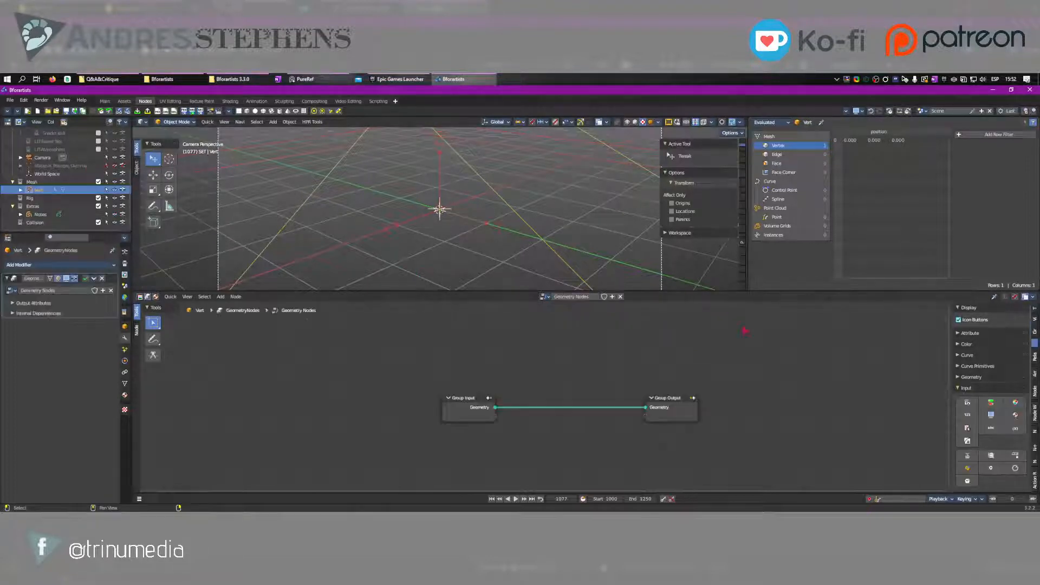
Add a Cube mesh primitive node below the link between Group Input and Group Output
left_click(966, 388)
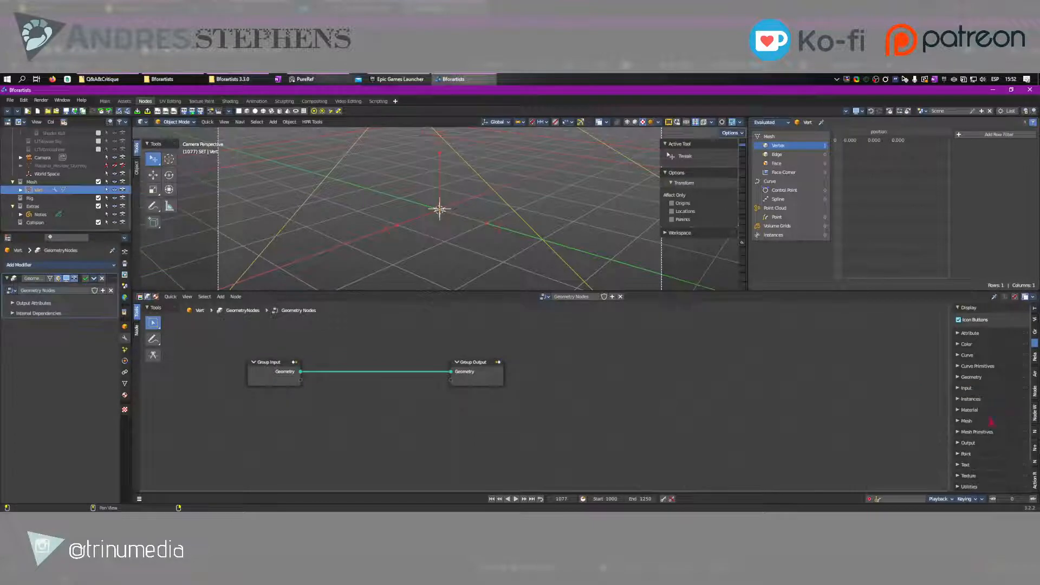
left_click(977, 431)
left_click(990, 445)
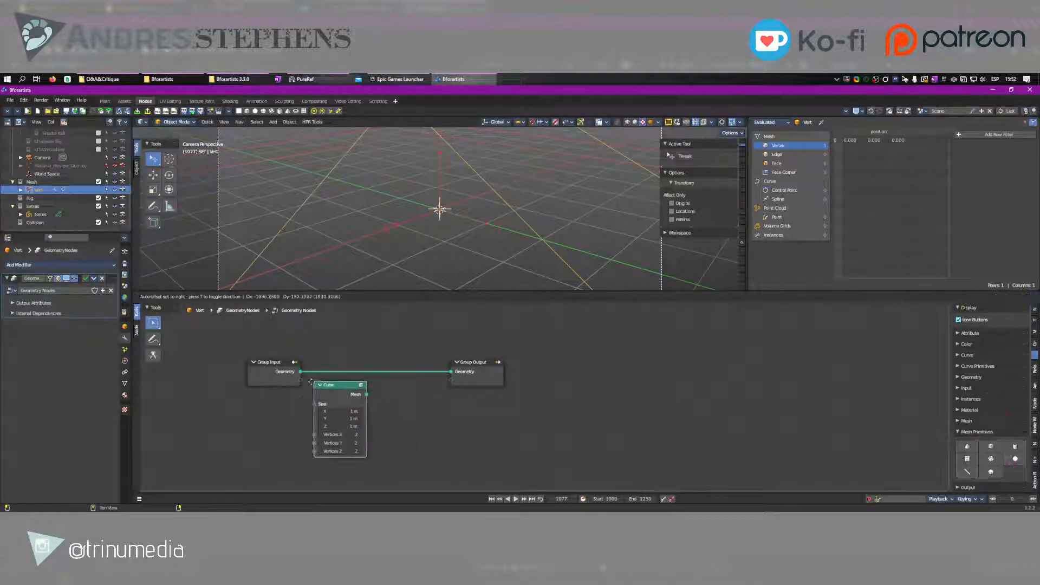
left_click(335, 394)
middle_click_drag(335, 394, 416, 358)
scroll(415, 358, "up", 6)
left_click_drag(379, 336, 332, 365)
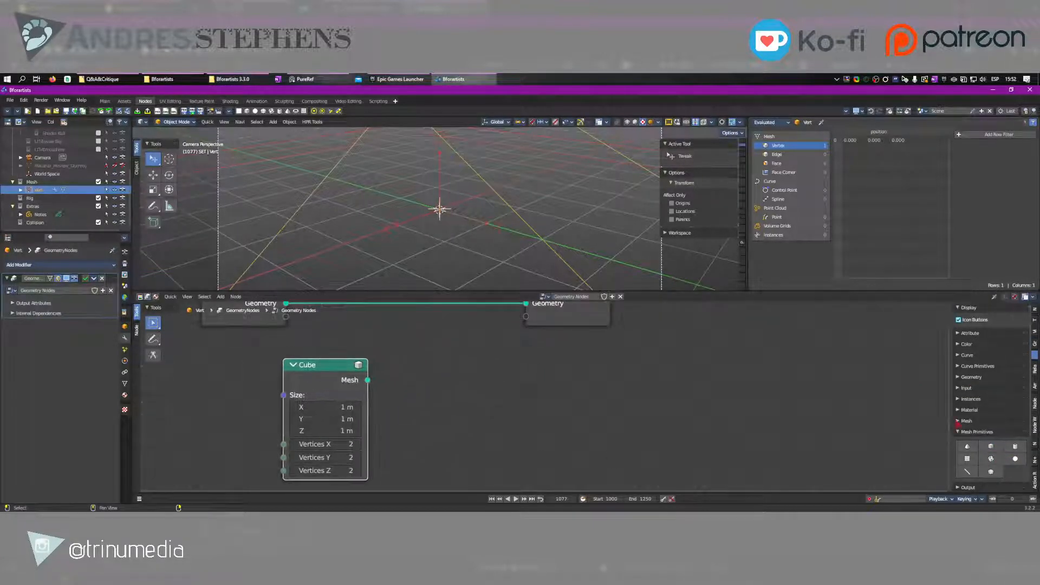
Add a Cylinder mesh primitive node and connect its Mesh output to the Group Output's Geometry input
left_click(1015, 446)
left_click(421, 344)
middle_click_drag(385, 380, 400, 445)
left_click_drag(382, 445, 540, 370)
left_click_drag(466, 415, 354, 256)
middle_click_drag(415, 353, 424, 401)
middle_click_drag(421, 325, 421, 347)
left_click_drag(417, 340, 548, 437)
scroll(465, 368, "down", 2)
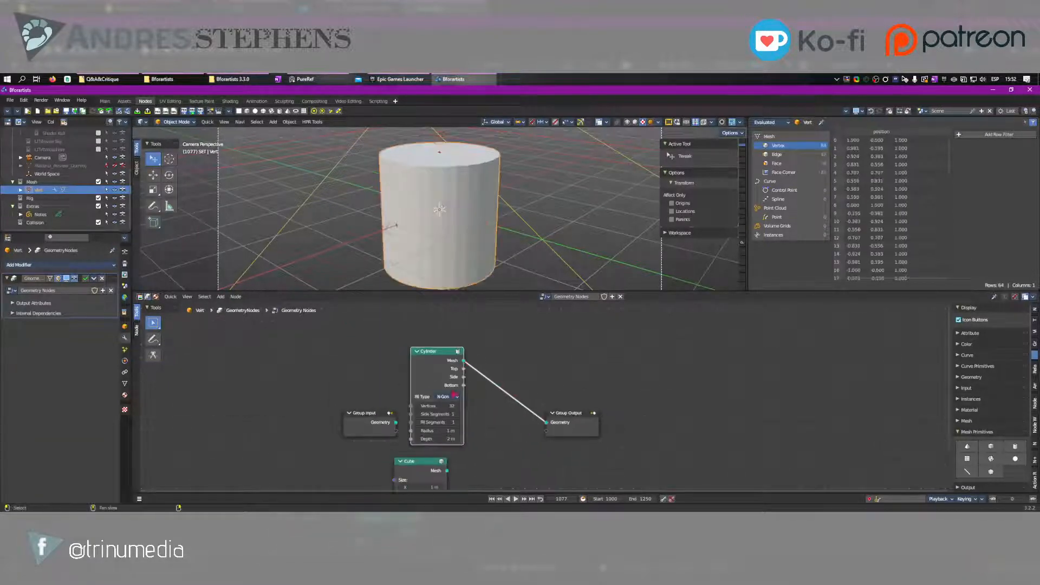
Connect the Cube node's Mesh output to the Group Output in place of the Cylinder, and maximize the node editor
middle_click_drag(465, 367, 476, 341)
left_click_drag(438, 434, 560, 396)
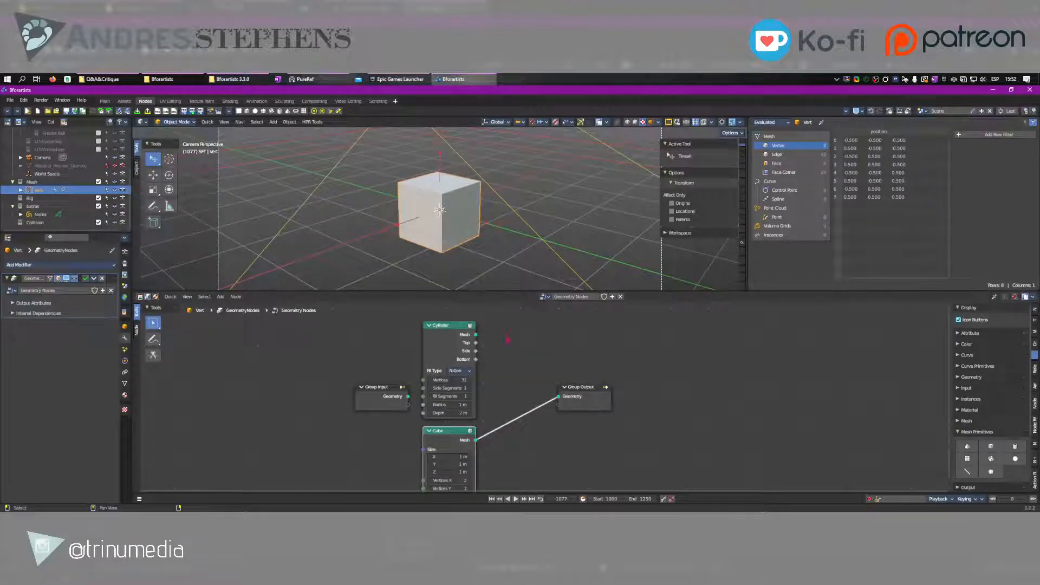
scroll(507, 380, "down", 1)
scroll(507, 380, "up", 2)
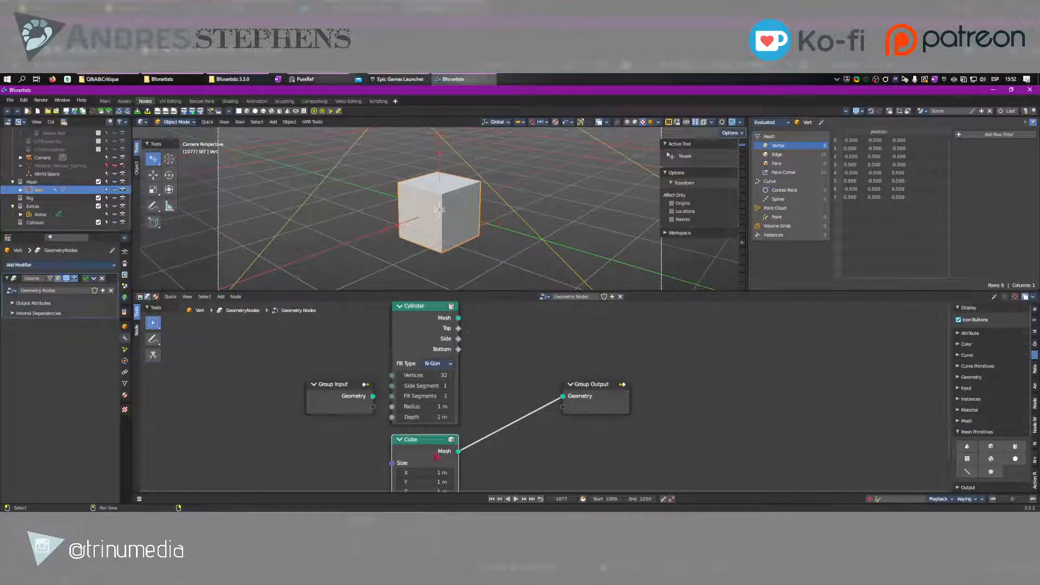
scroll(507, 379, "up", 5)
middle_click_drag(484, 330, 477, 378)
key("ctrl+space")
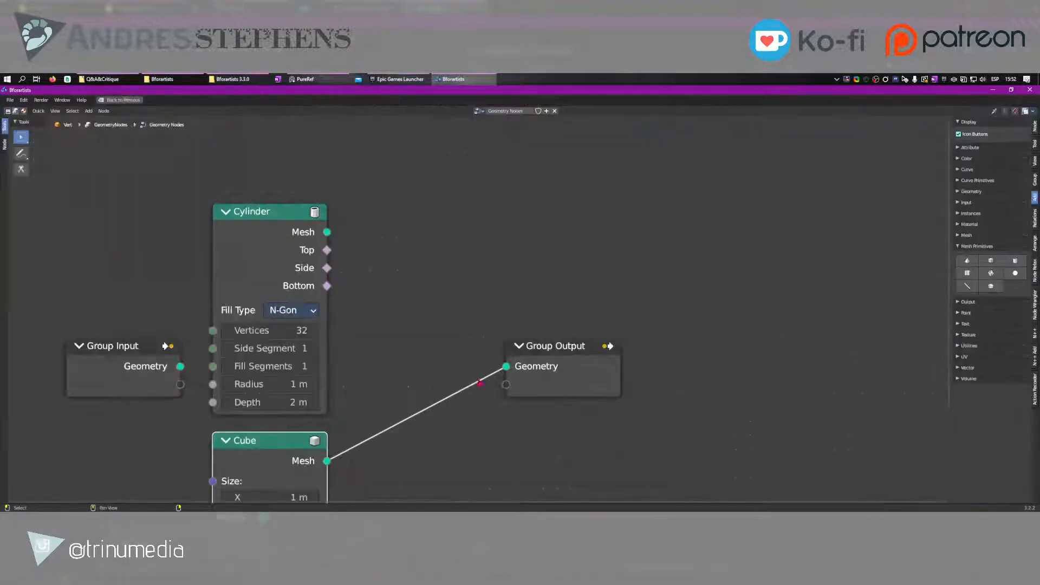
Insert a Convex Hull geometry node into the link between the Cube node and the Group Output
middle_click_drag(999, 305, 978, 264, "ctrl")
left_click(975, 231)
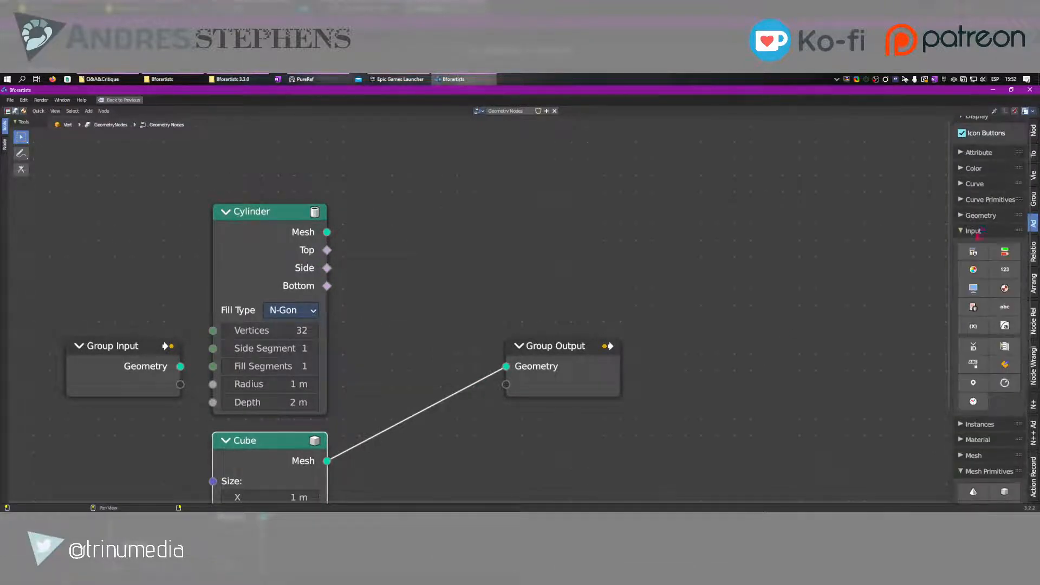
left_click(975, 231)
left_click(980, 215)
left_click(1004, 236)
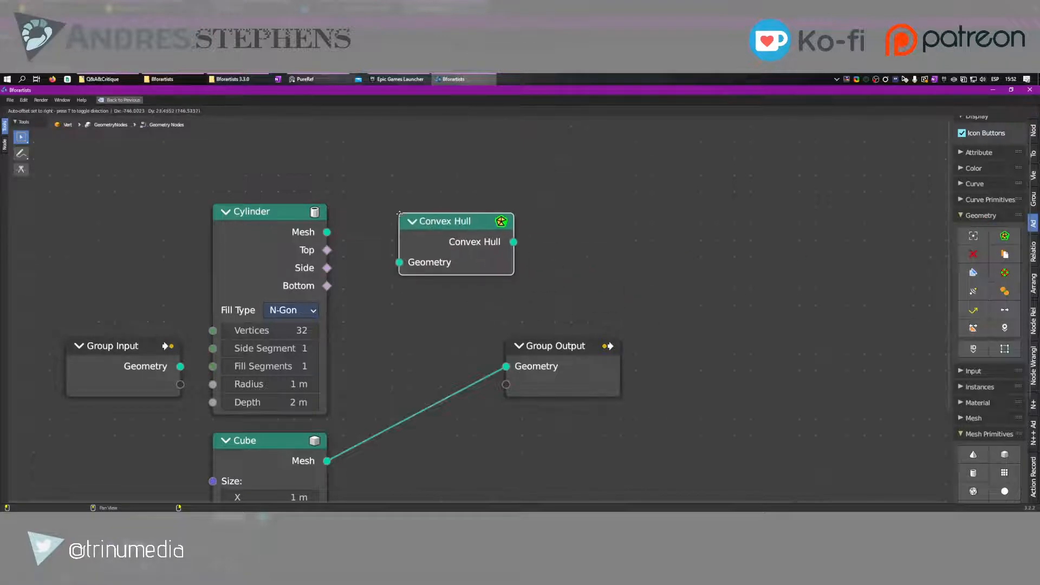
left_click(399, 372)
middle_click_drag(536, 365, 591, 283)
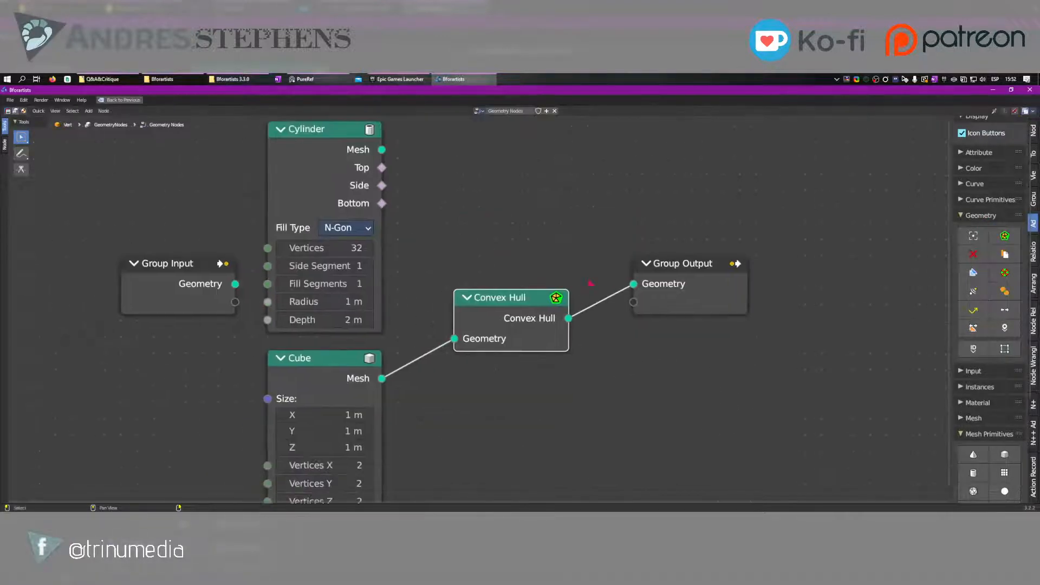
Add a Distribute Points on Faces node and insert it between the Cube and Convex Hull nodes
scroll(1004, 428, "down", 5)
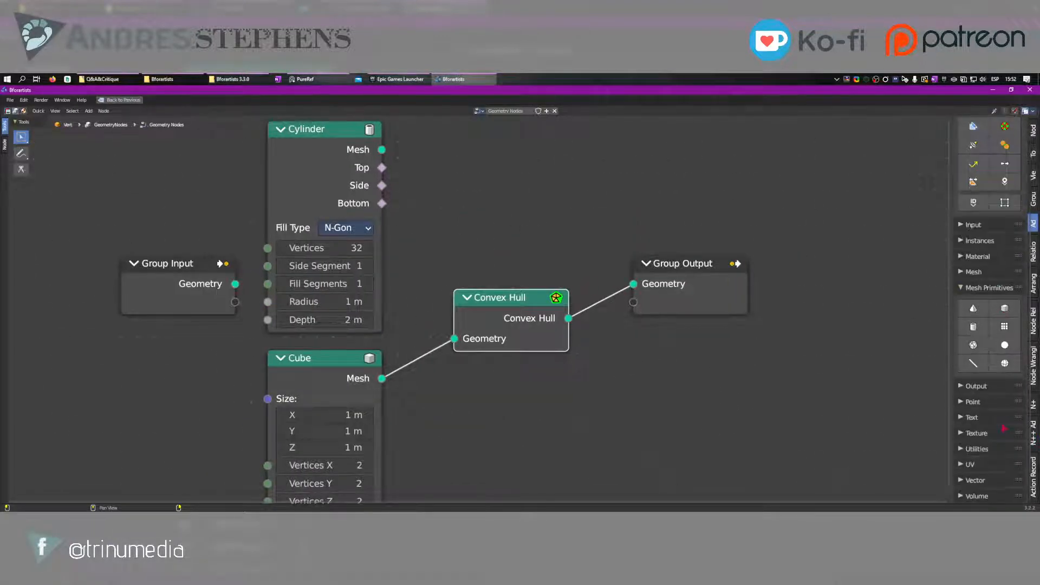
left_click(977, 448)
scroll(975, 441, "down", 5)
left_click(978, 309)
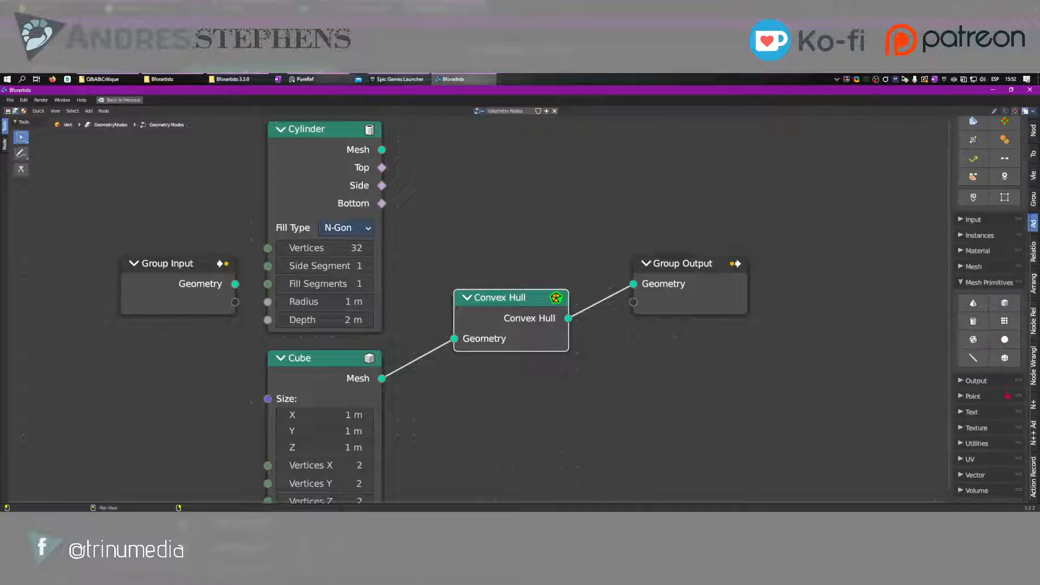
left_click(973, 396)
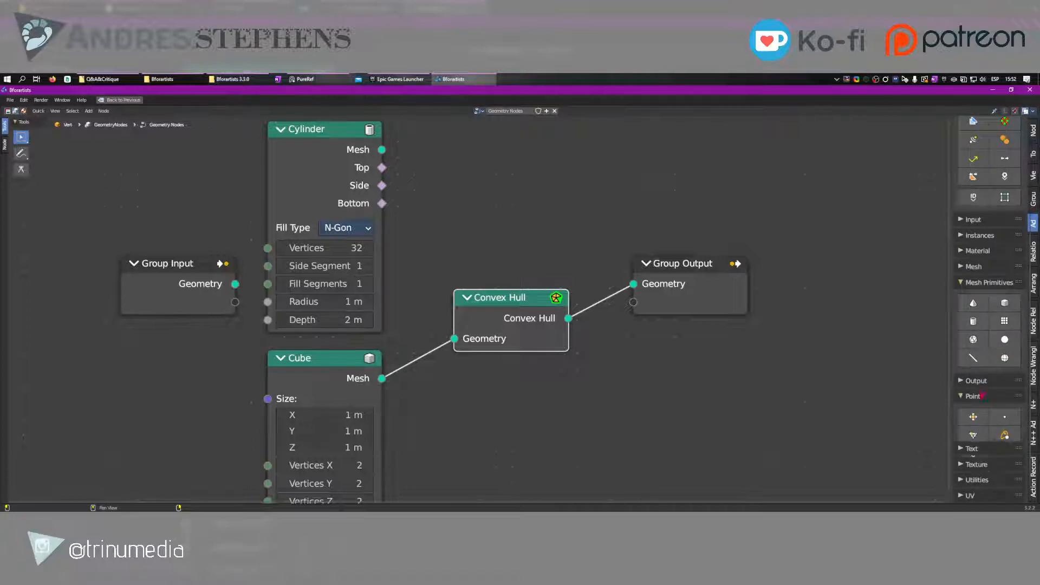
left_click(972, 417)
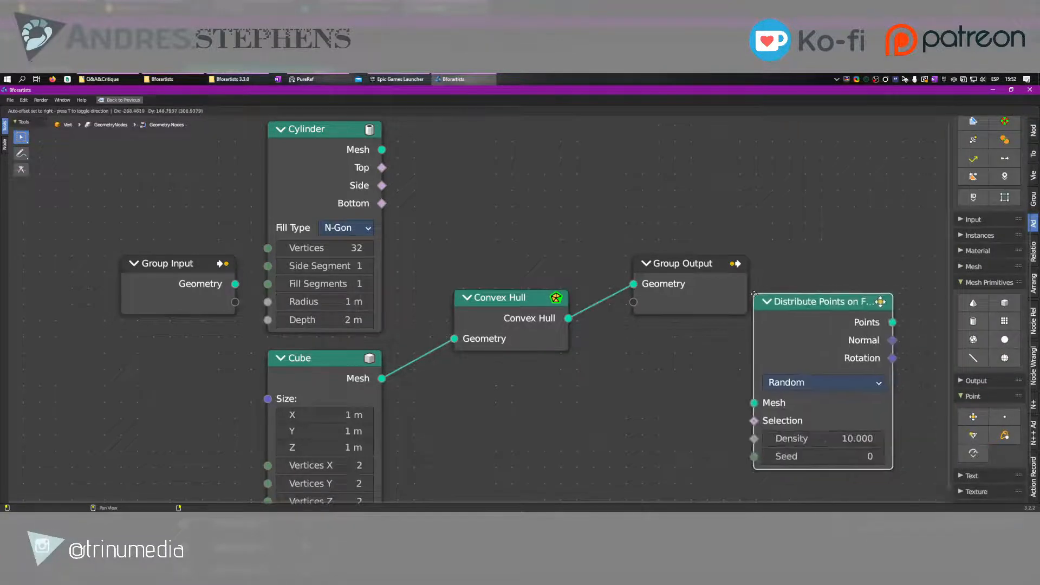
left_click(764, 375)
left_click_drag(322, 379, 251, 404)
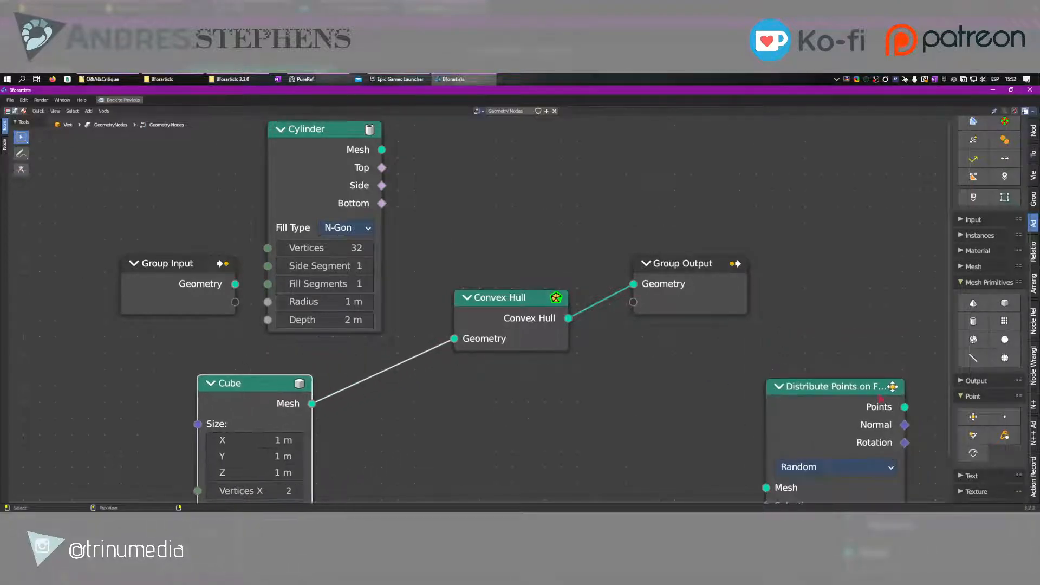
left_click_drag(799, 429, 391, 417)
mouse_move(437, 376)
left_mouse_down()
mouse_move(484, 368)
mouse_move(430, 362)
left_mouse_up()
middle_click_drag(553, 376, 587, 325)
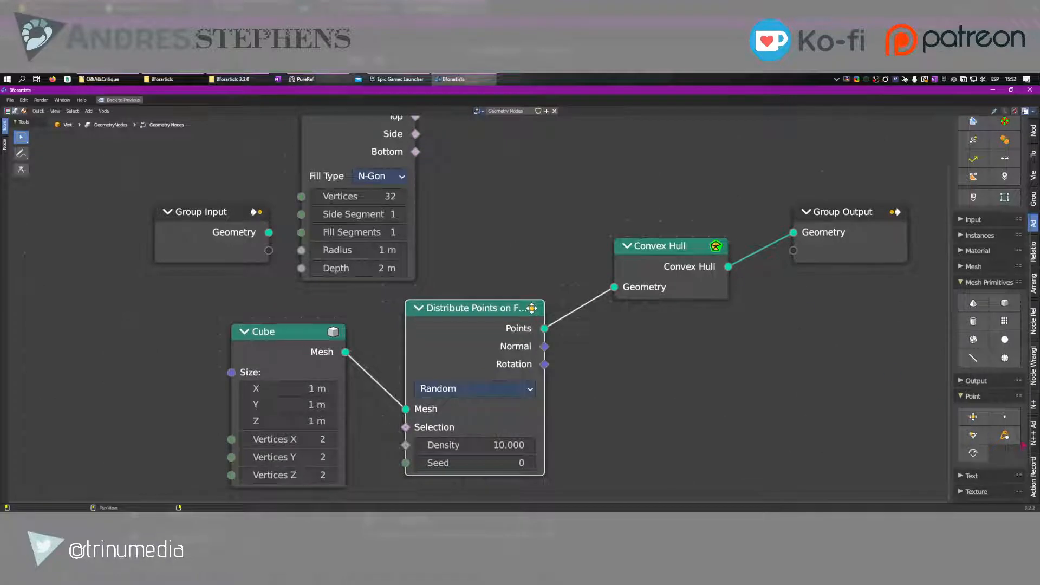
left_click(973, 434)
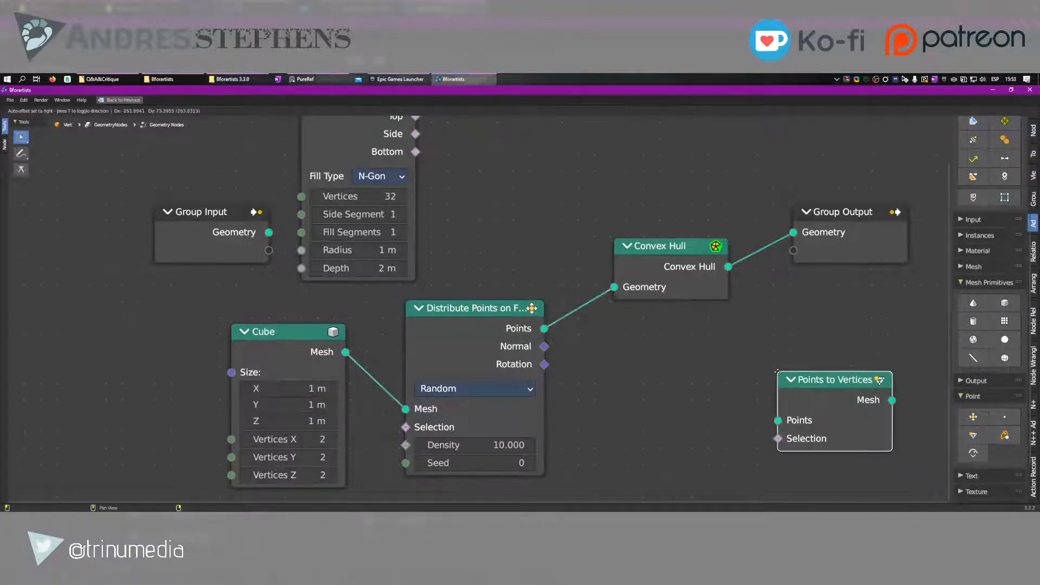
right_click(779, 373)
left_click(1004, 417)
right_click(869, 404)
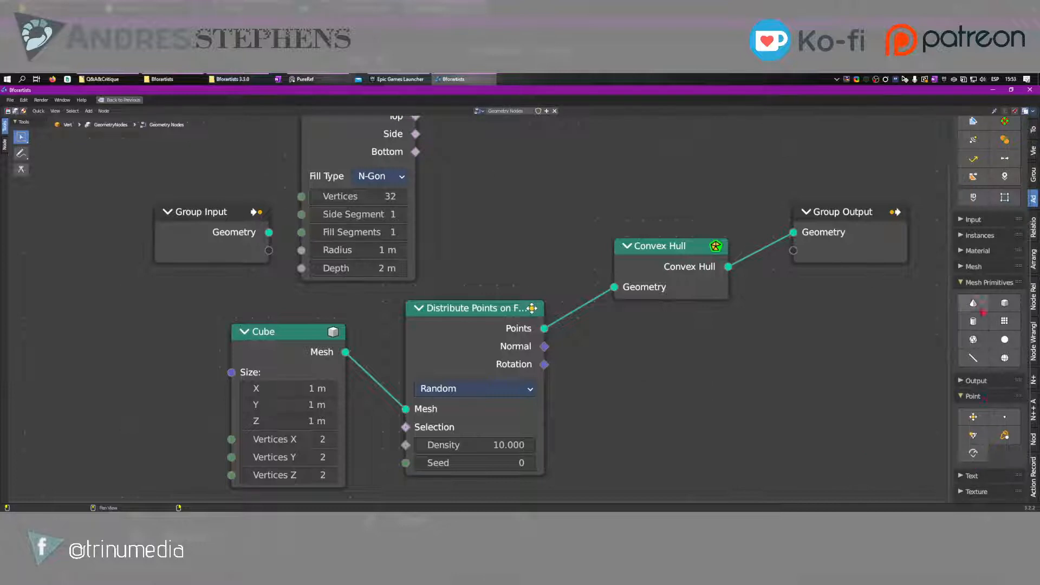
Show the add-node buttons with full text labels in a widened sidebar and collapse the Point category
scroll(987, 337, "up", 8)
left_click(989, 145)
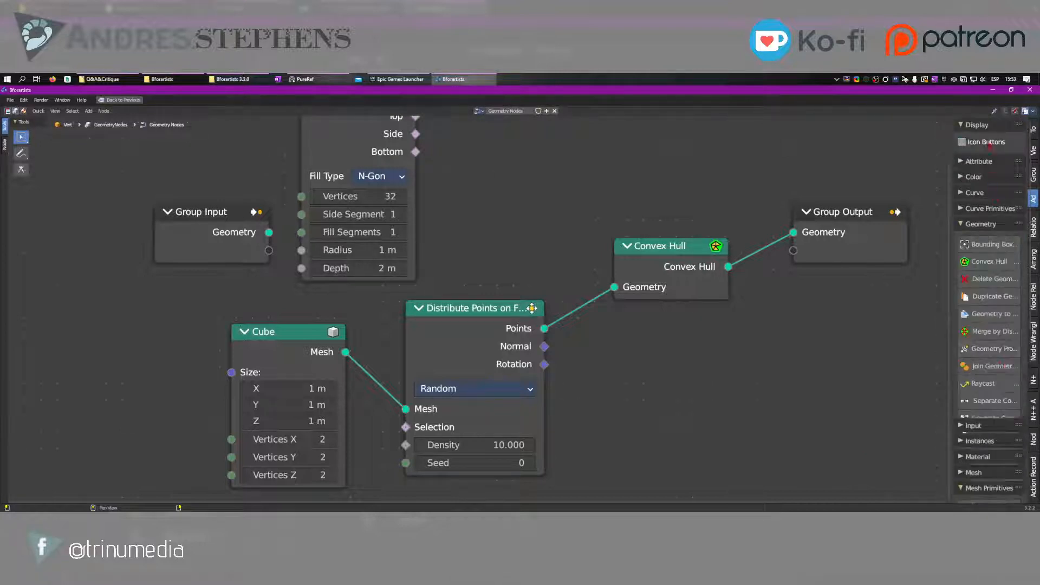
left_click_drag(951, 375, 897, 376)
scroll(928, 388, "down", 6)
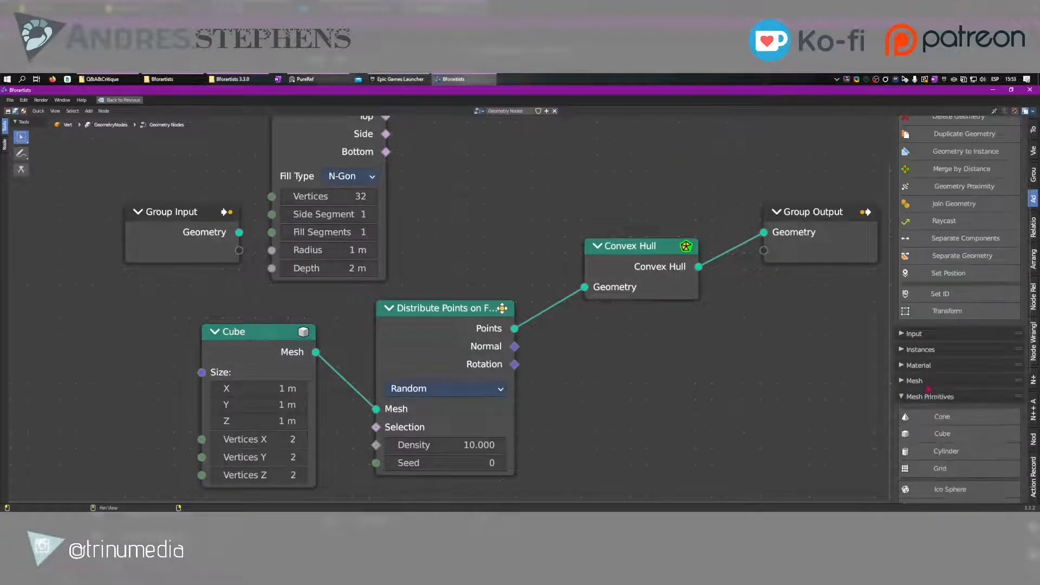
scroll(928, 388, "down", 6)
scroll(979, 419, "down", 3)
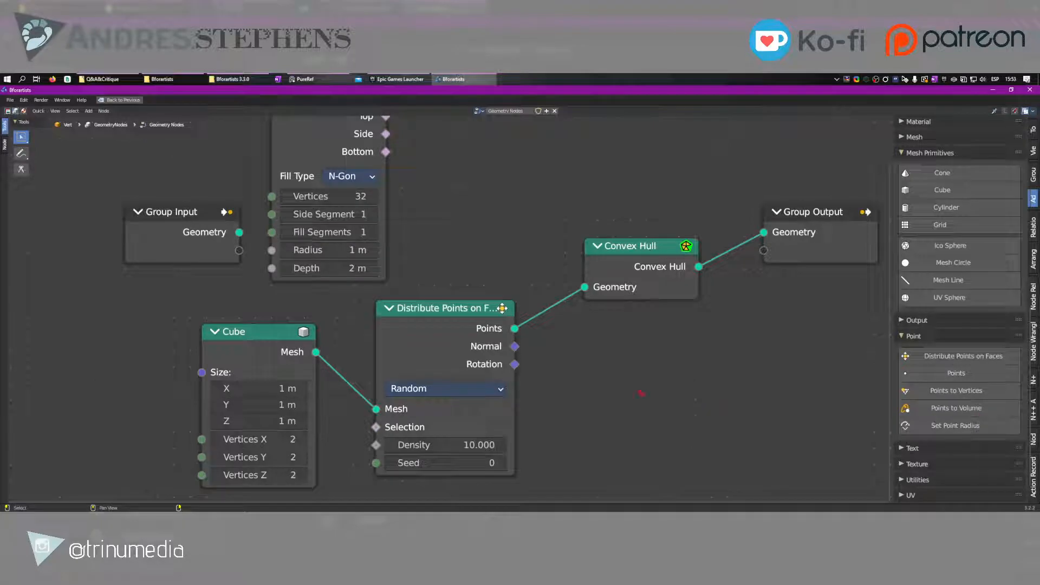
left_click(915, 336)
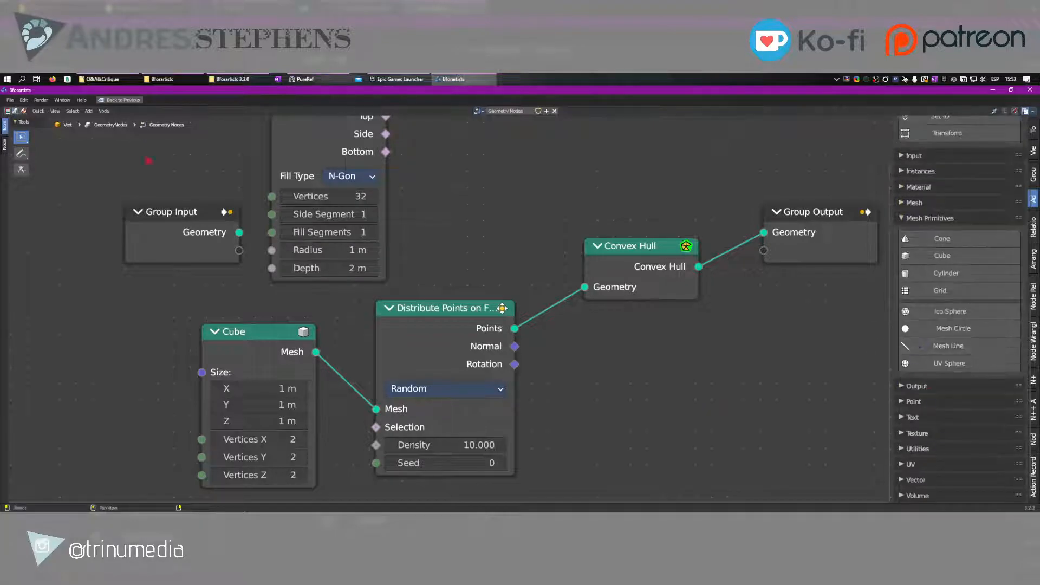
Check the node editor's Add menu and restore the full Nodes workspace layout
left_click(90, 111)
left_click(122, 101)
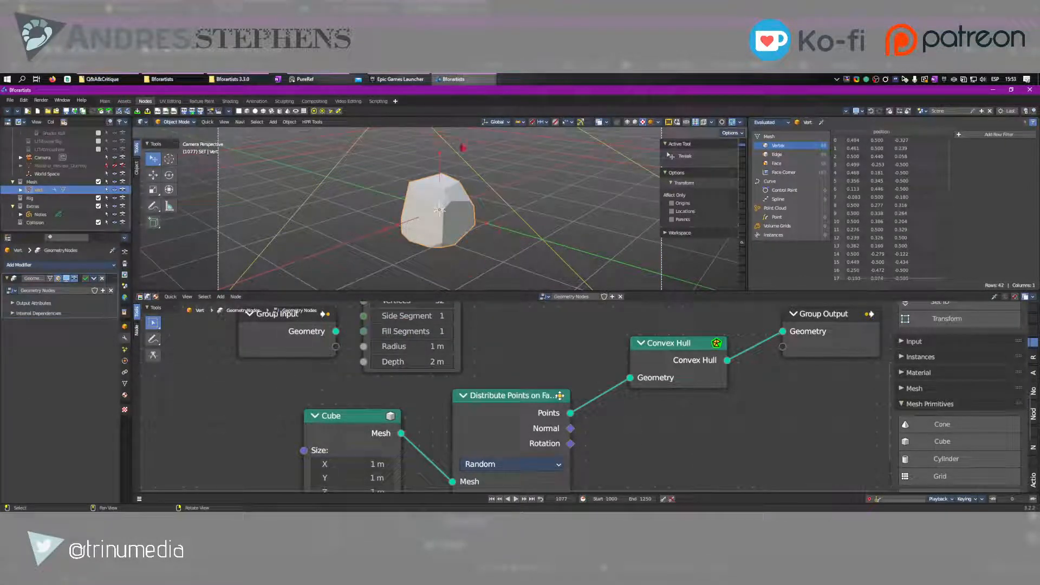
left_click(421, 78)
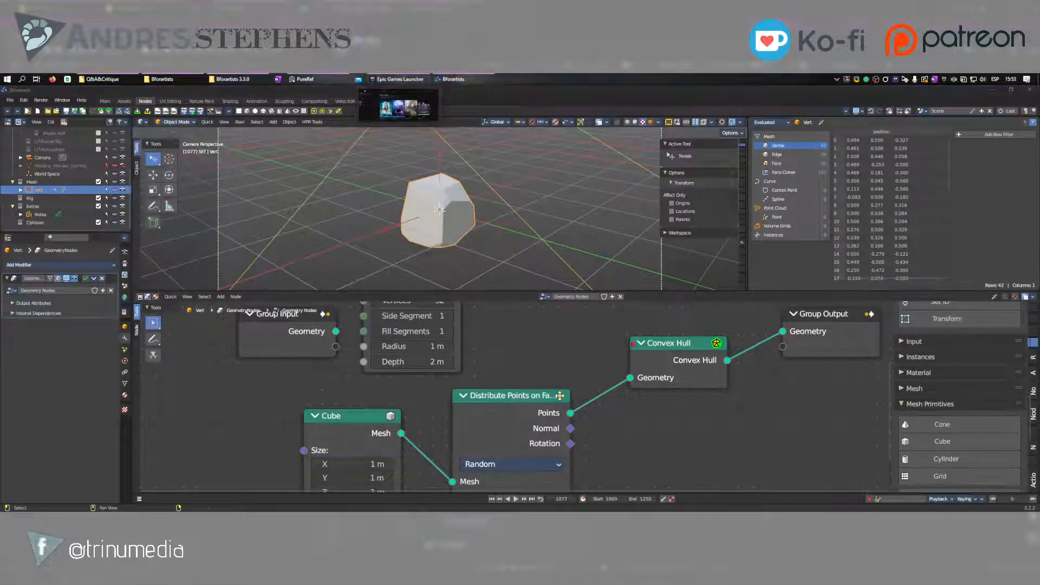
left_click(492, 298)
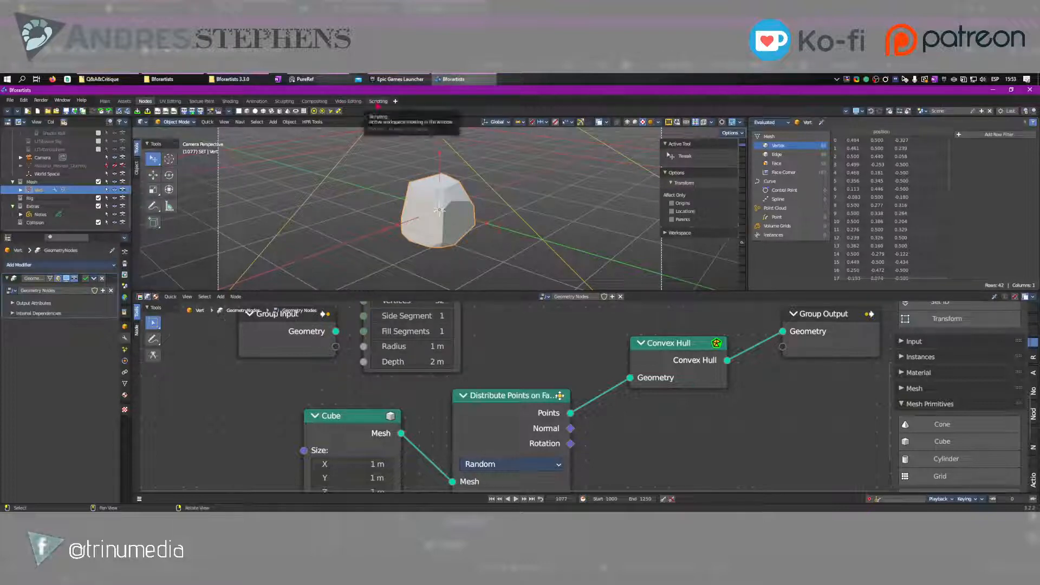
Review the Node Editor theme colours in the Scripting workspace's preferences and collapse that section
left_click(378, 101)
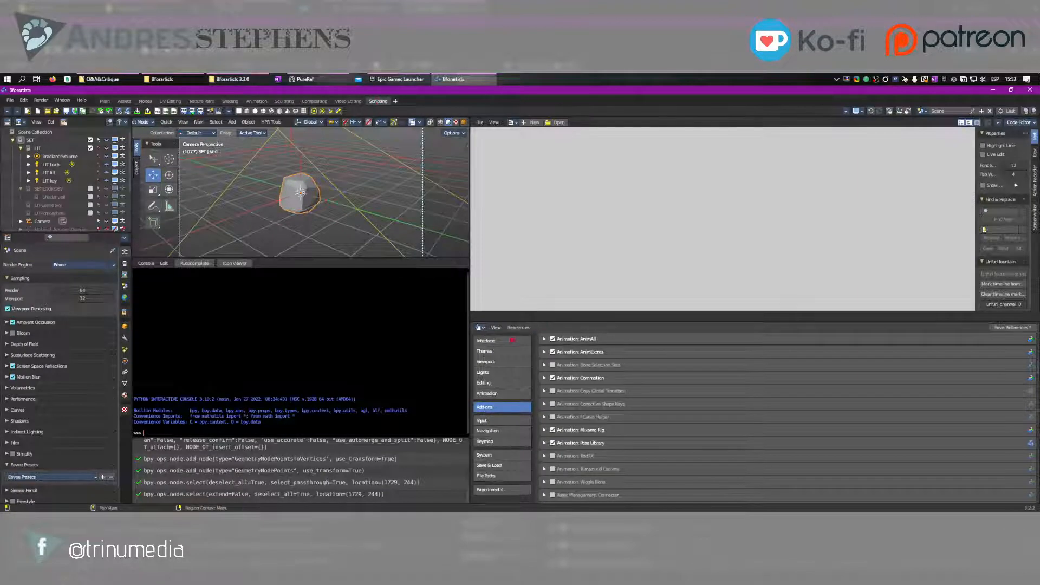
left_click(495, 352)
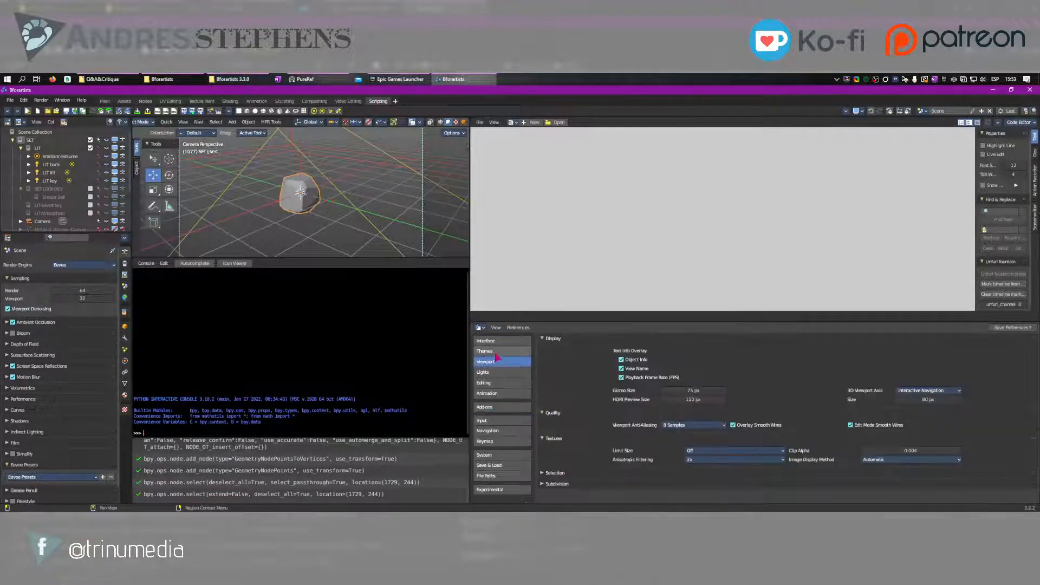
scroll(570, 409, "down", 15)
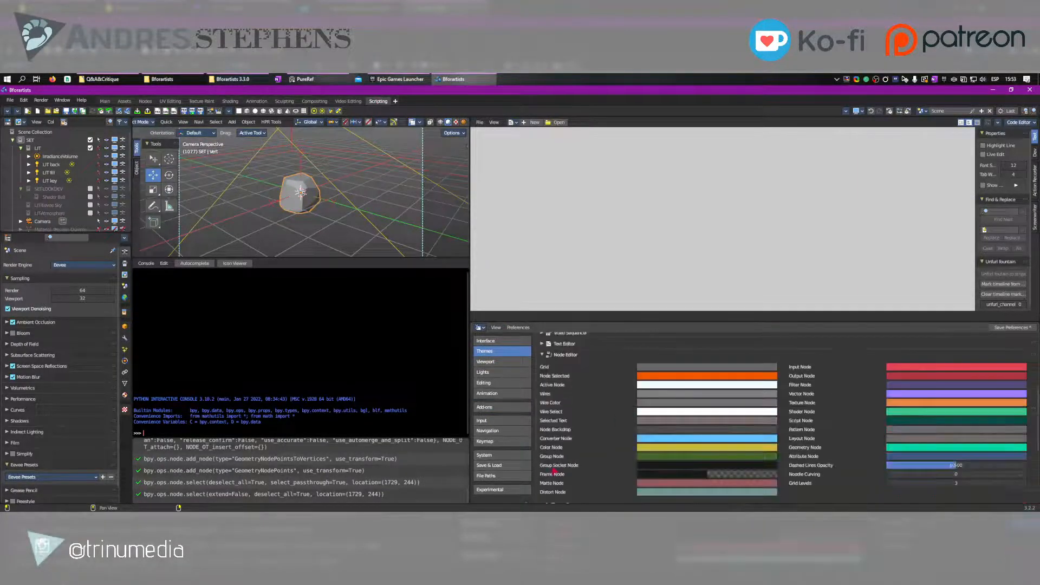
scroll(555, 469, "up", 5)
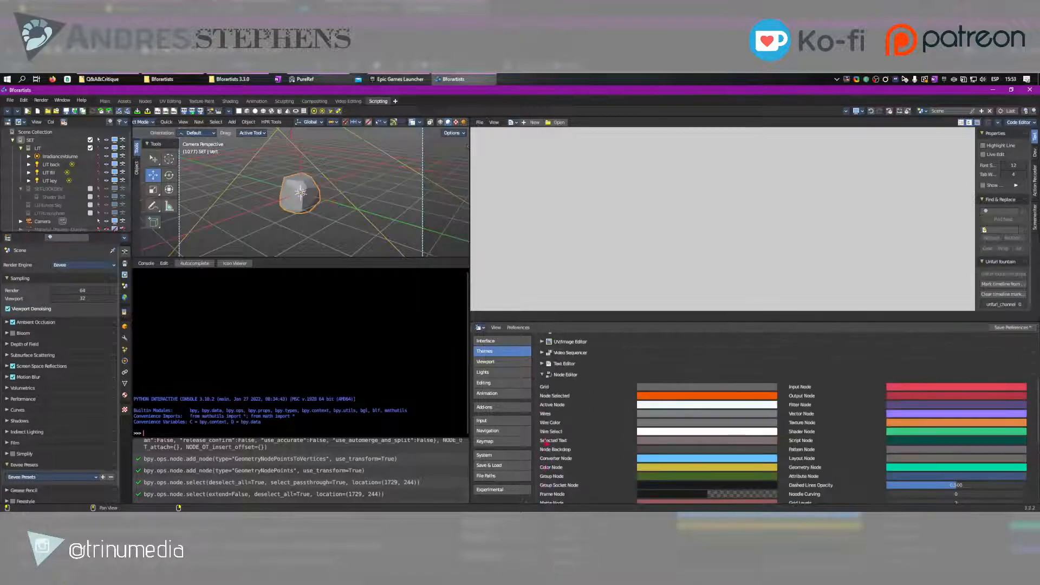
left_click(544, 380)
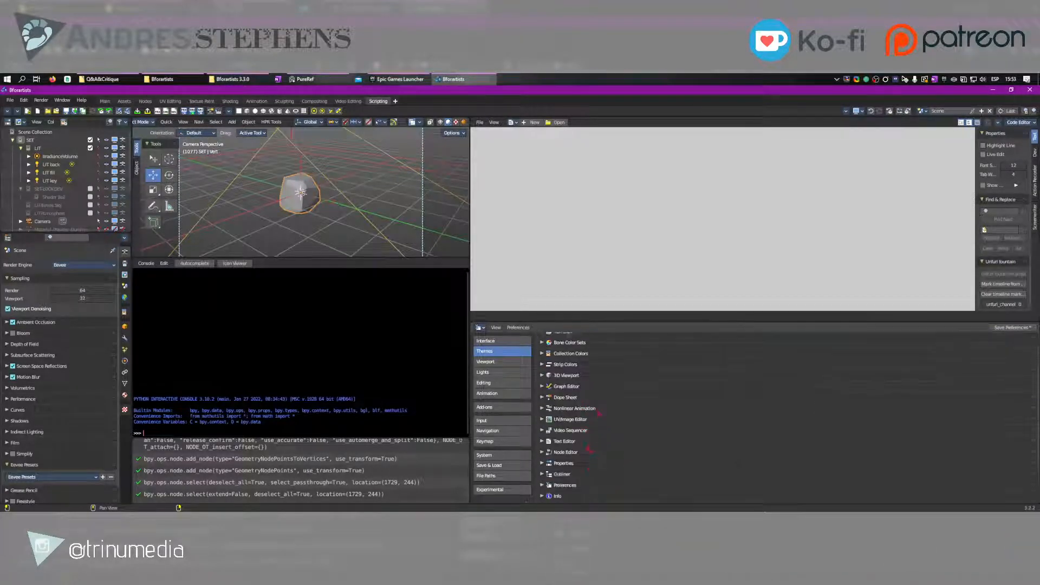
scroll(589, 450, "up", 5)
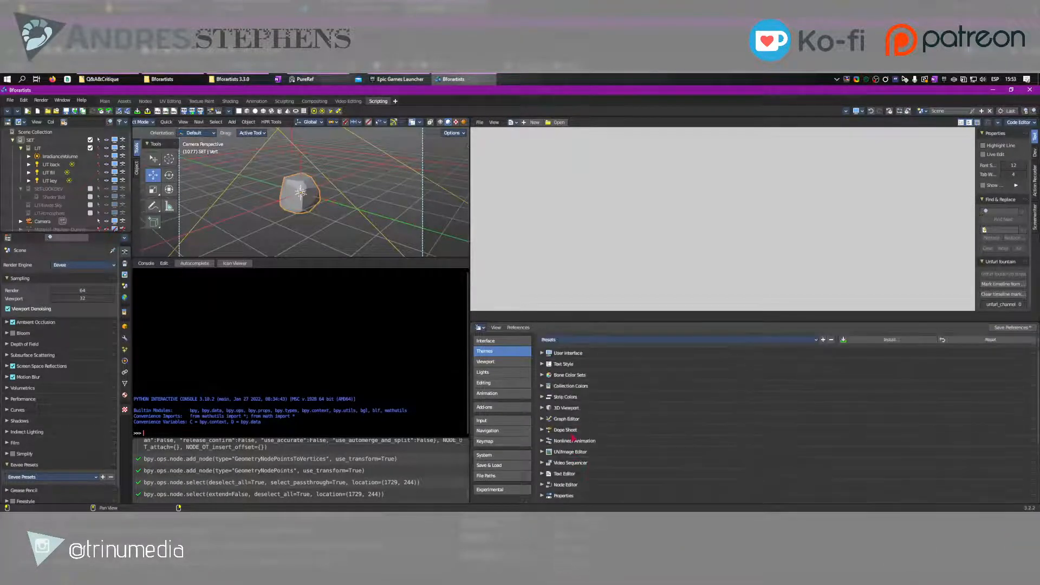
Expand the Bone Color Sets theme section, enlarge the preferences area to review its colour sets, and make the 3D viewport taller
left_click(542, 374)
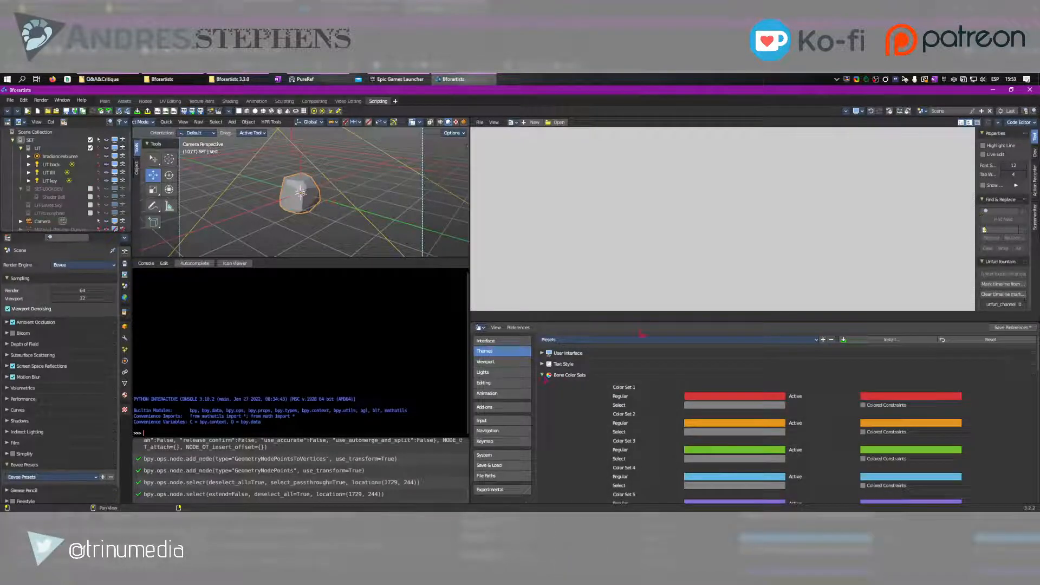
left_click_drag(645, 321, 644, 158)
scroll(789, 351, "down", 2)
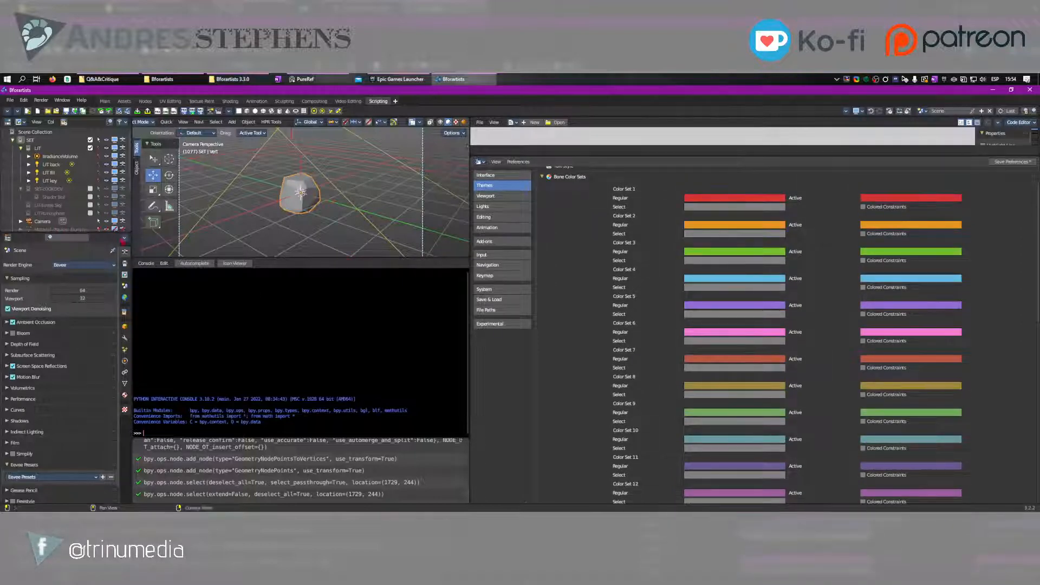
left_click_drag(351, 258, 349, 317)
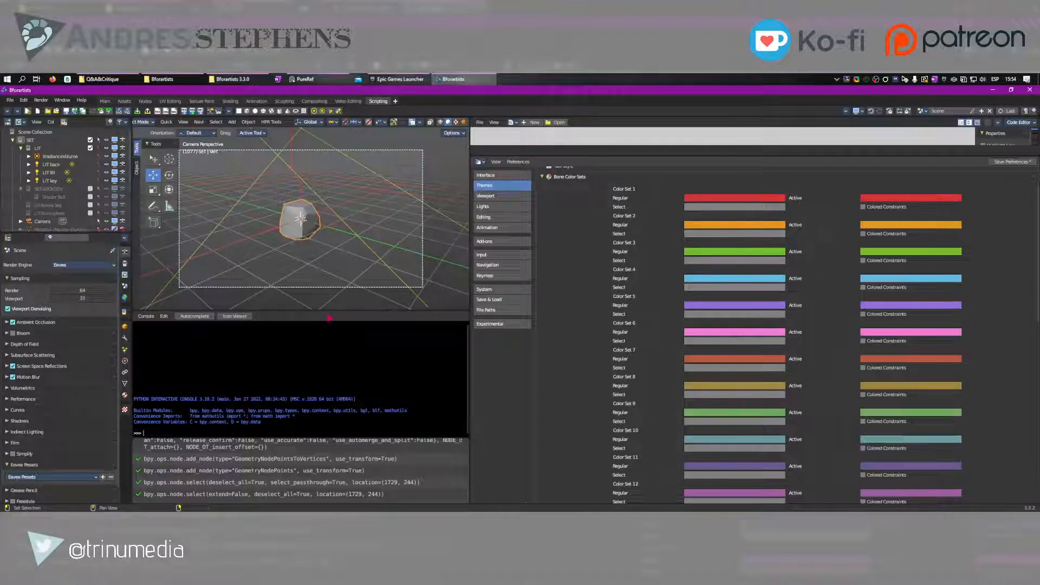
Inspect the convex hull object in the Main workspace from outside the camera view
left_click(104, 102)
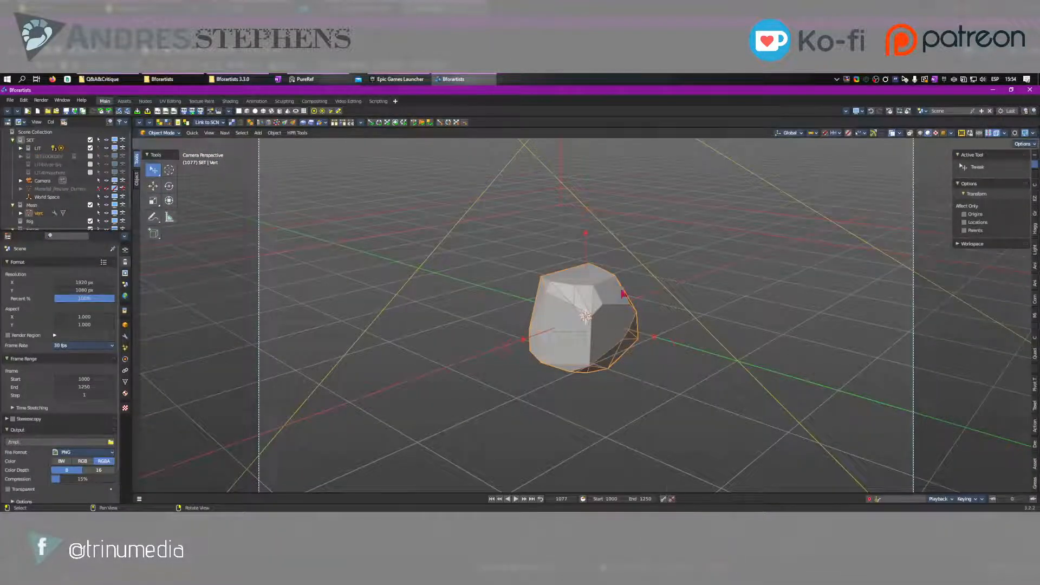
key("KP_0")
left_click(578, 312)
right_click_drag(578, 312, 599, 353)
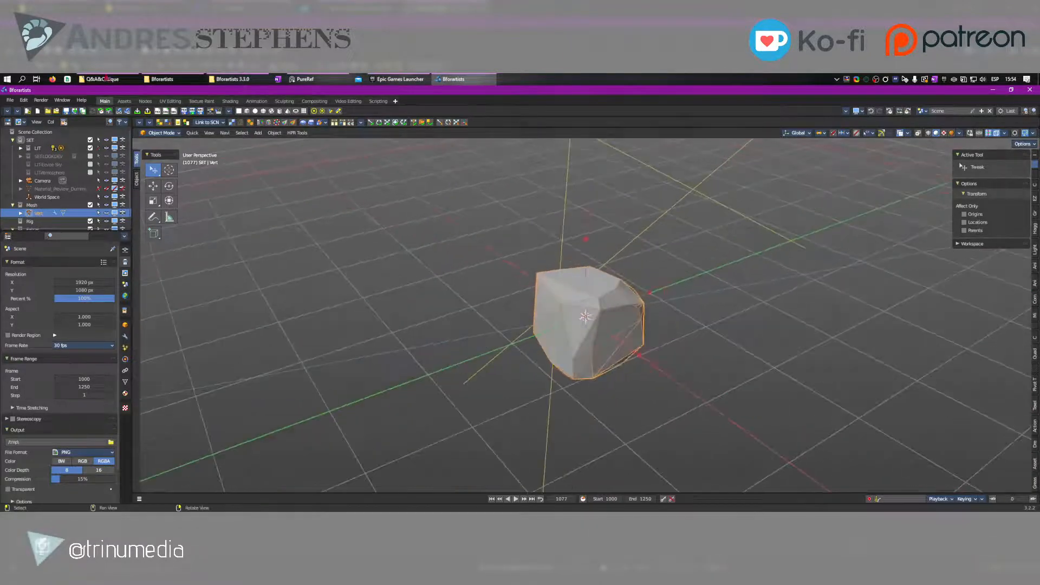
Return to the Nodes workspace, set the Distribute Points on Faces density to 6.400 and raise its seed
left_click(145, 101)
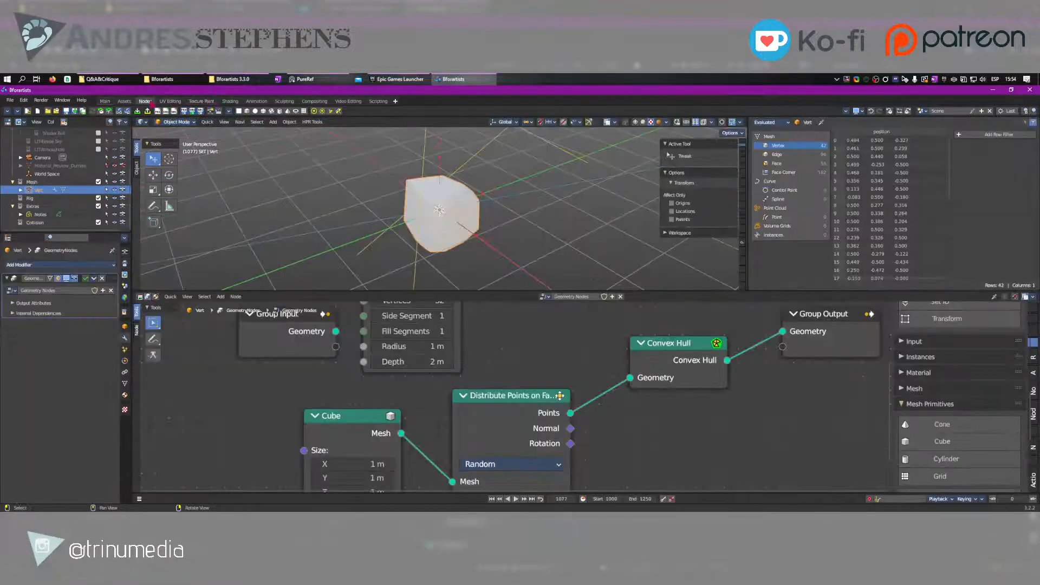
right_click_drag(447, 211, 613, 160)
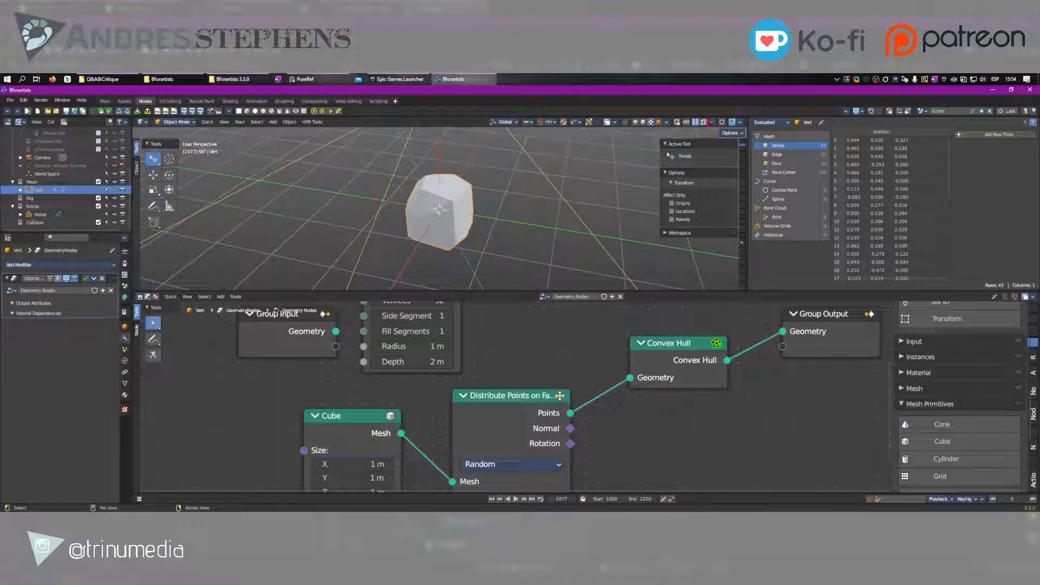
middle_click_drag(610, 433, 609, 378)
scroll(511, 397, "down", 5)
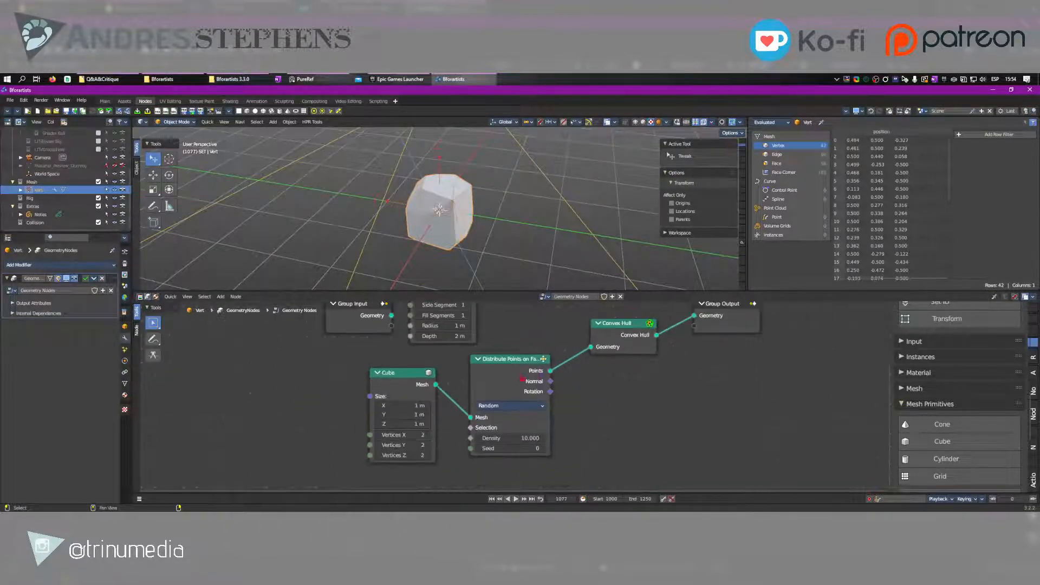
mouse_move(503, 367)
left_mouse_down()
mouse_move(496, 377)
mouse_move(504, 370)
left_mouse_up()
mouse_move(504, 440)
left_mouse_down()
mouse_move(460, 440)
mouse_move(520, 451)
left_mouse_up()
scroll(438, 200, "up", 5)
middle_click_drag(437, 199, 490, 196)
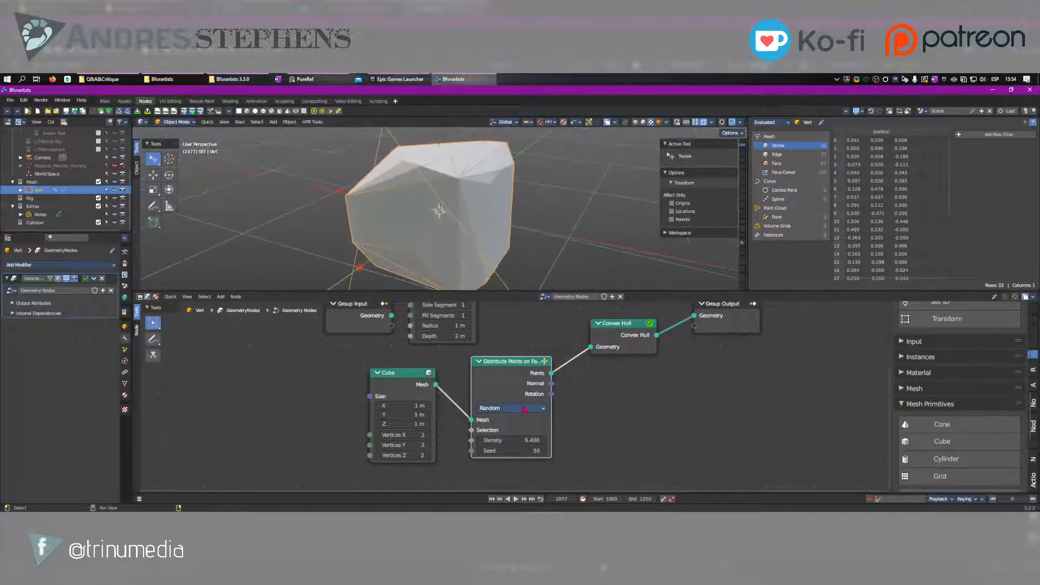
Adjust the seed of the Distribute Points on Faces node further to vary the hull's shape
left_click_drag(509, 450, 548, 450)
scroll(503, 409, "down", 3)
middle_click_drag(503, 409, 501, 420)
left_click_drag(461, 387, 465, 351)
middle_click_drag(502, 429, 472, 328)
left_click(474, 404)
left_click_drag(475, 401, 495, 401)
Enlarge the 3D viewport to inspect the hull, show the viewport gizmos, and give the node editor back its space
left_click_drag(502, 293, 496, 425)
scroll(478, 341, "down", 6)
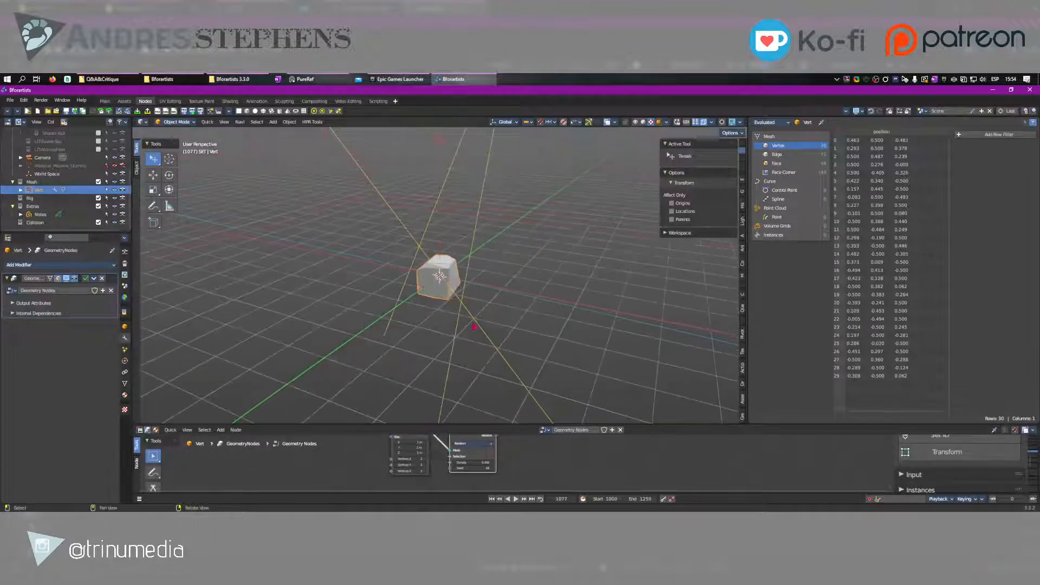
right_click_drag(476, 326, 394, 313)
middle_click_drag(393, 313, 398, 314)
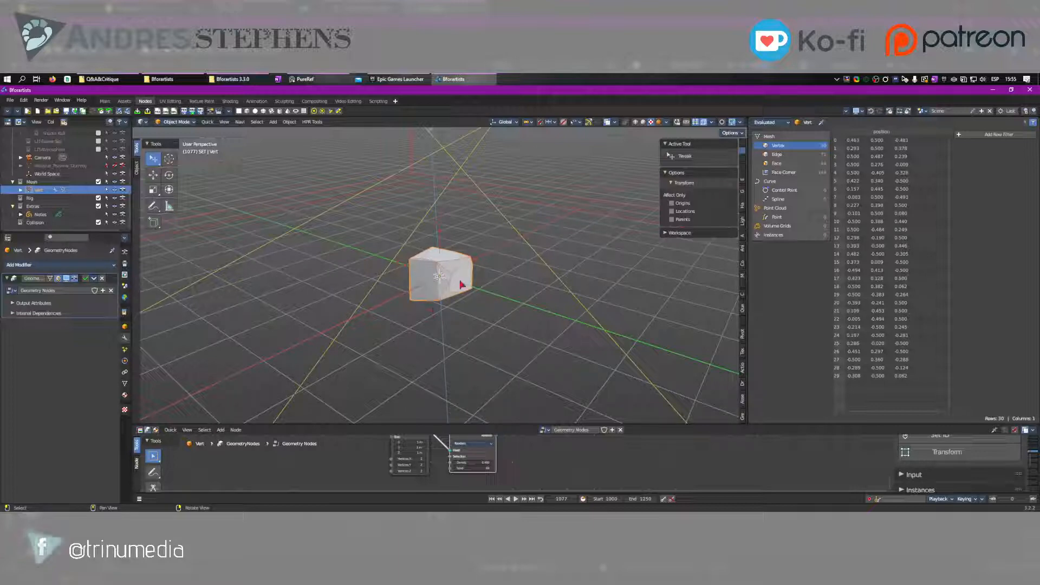
left_click(588, 122)
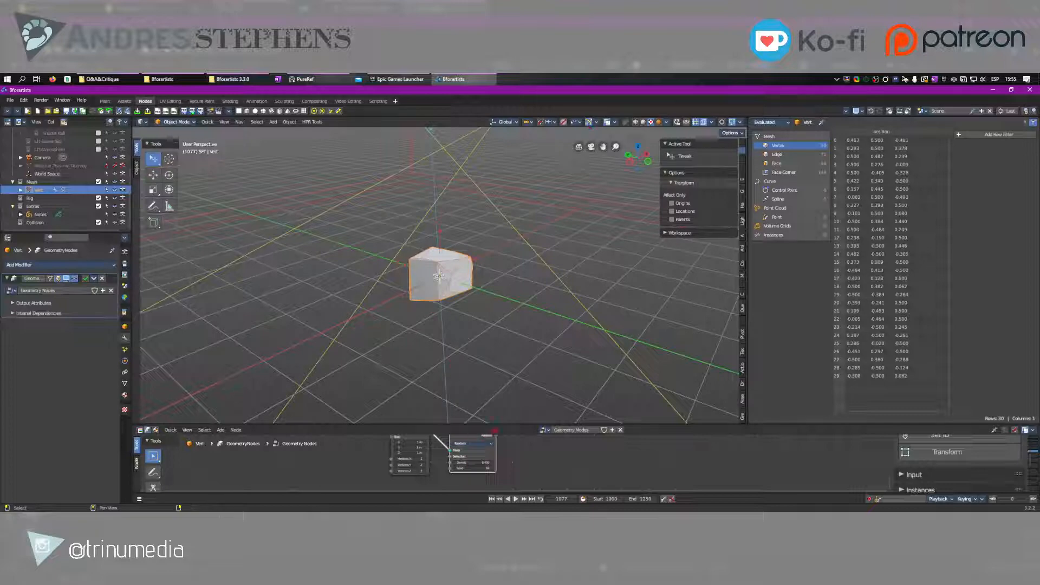
left_click_drag(494, 426, 513, 310)
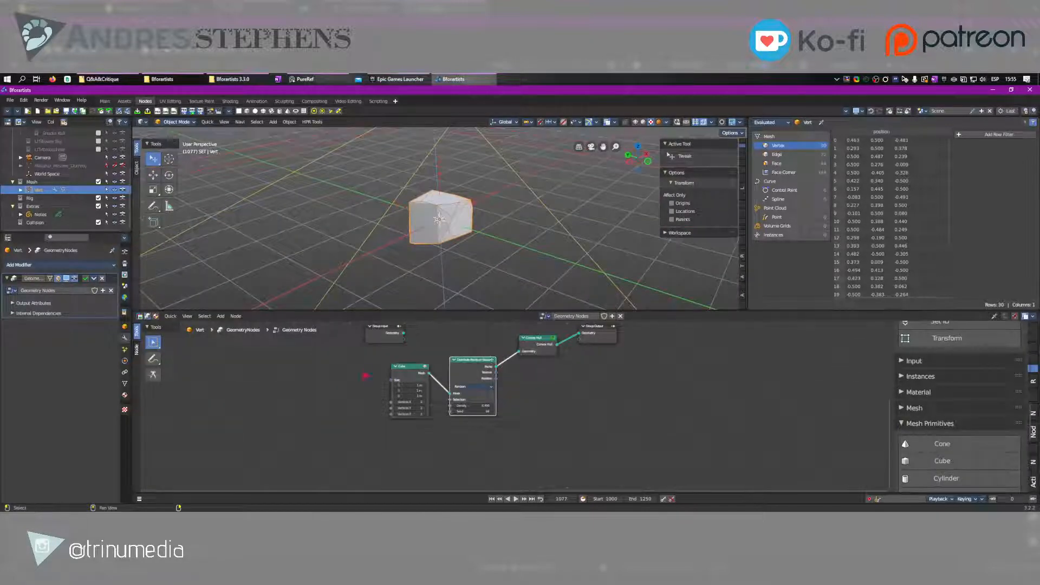
Deselect the Distribute Points on Faces node and start Blender Launcher from Windows
middle_click_drag(364, 367, 435, 398)
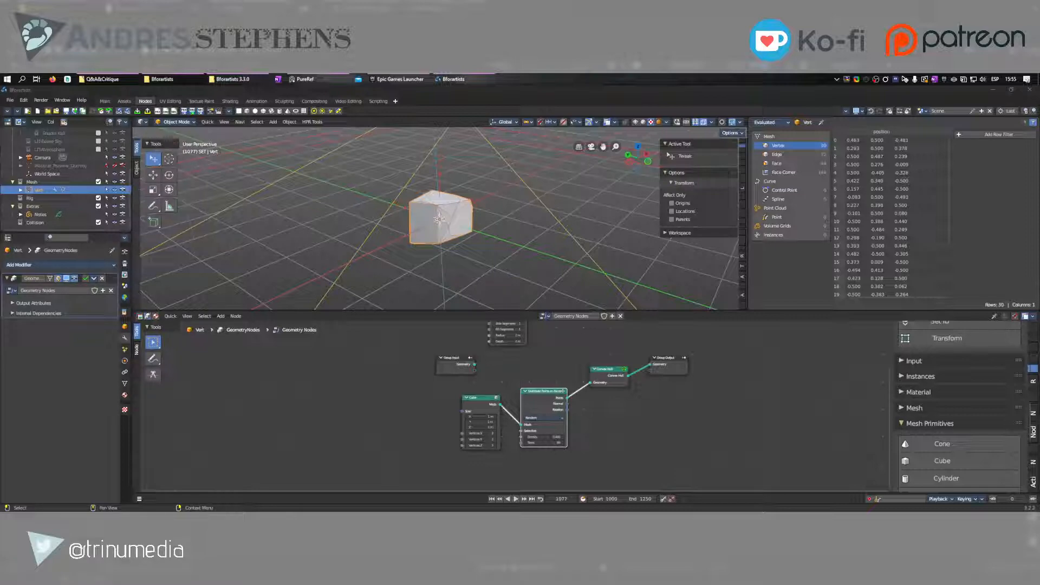
left_click(401, 418)
middle_click_drag(413, 393, 387, 439)
scroll(388, 438, "down", 3)
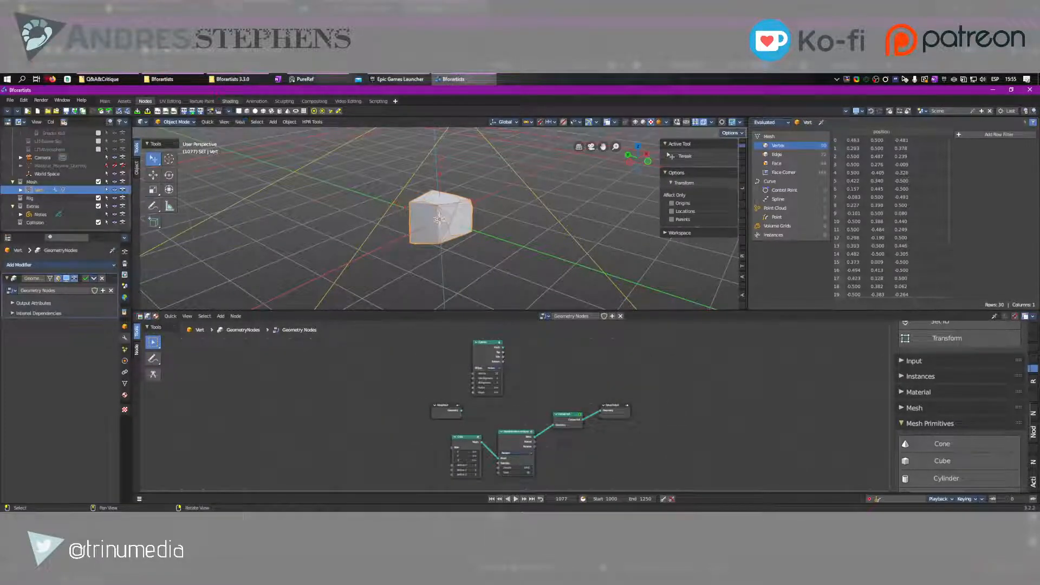
left_click(7, 79)
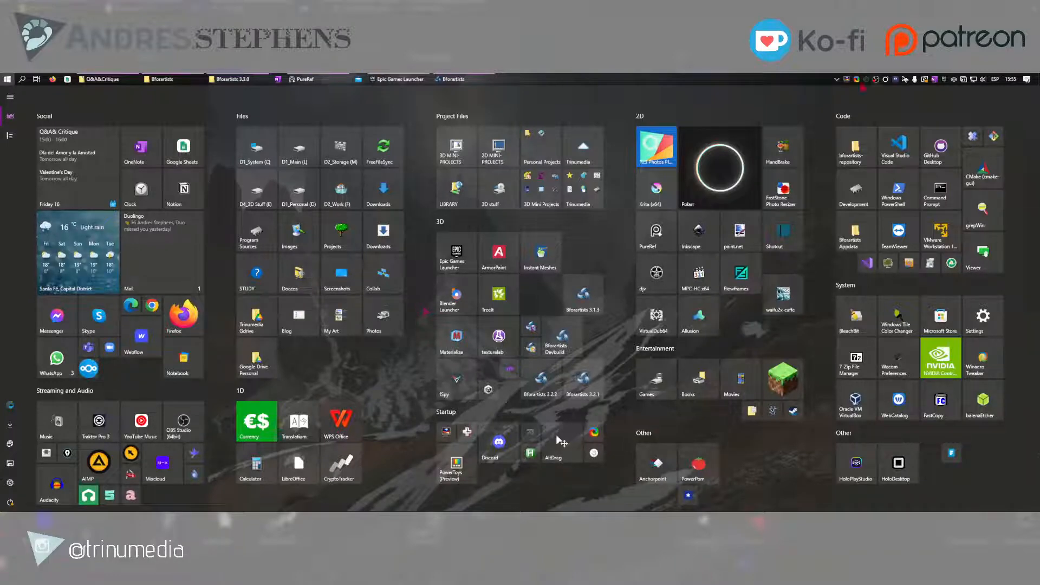
left_click(8, 79)
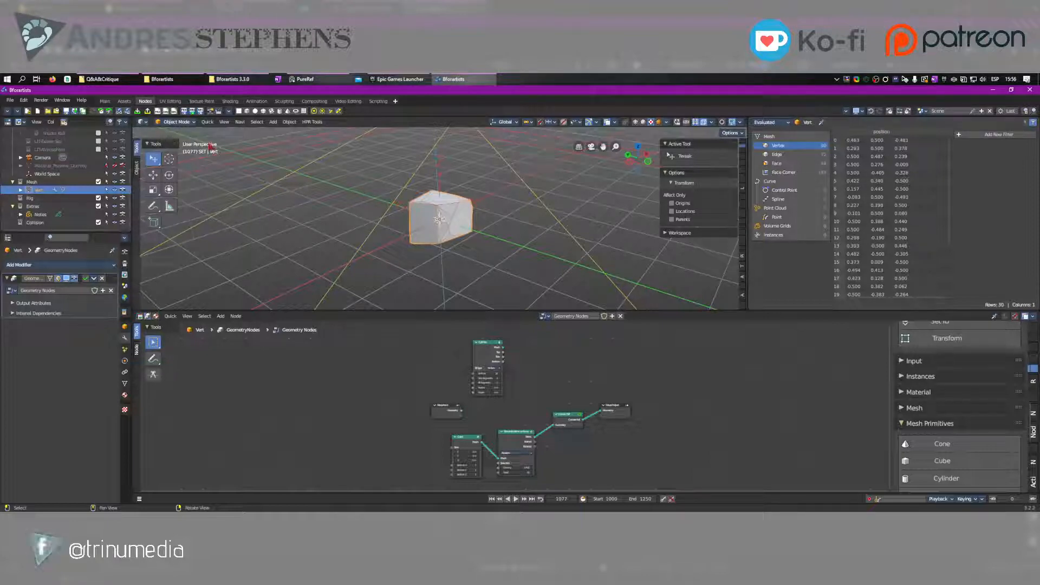
Review the 3D viewport's navigation, selection and object commands, including the More/Less, Transform and Relations groups
left_click(238, 122)
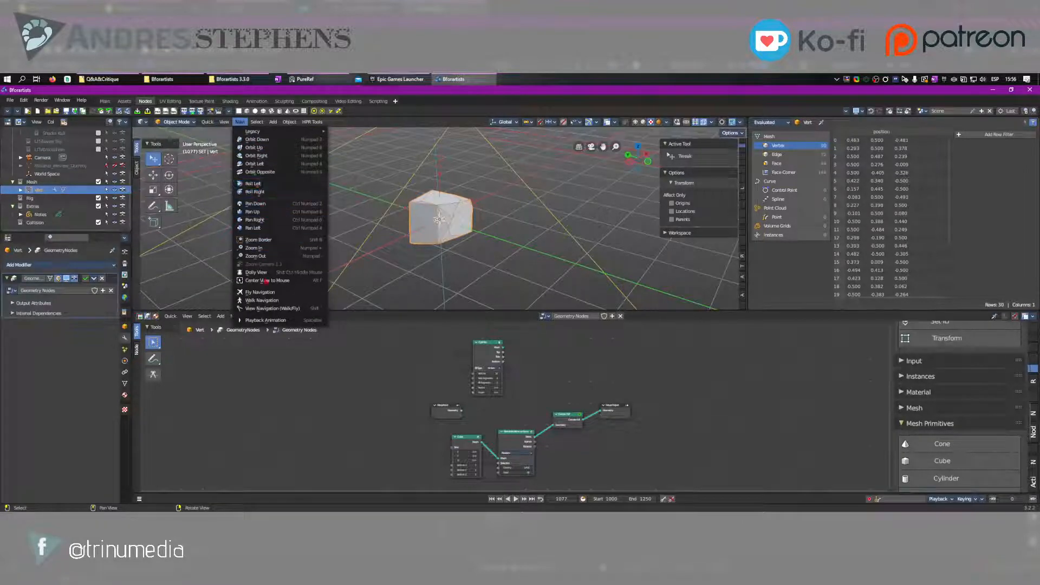
mouse_move(257, 123)
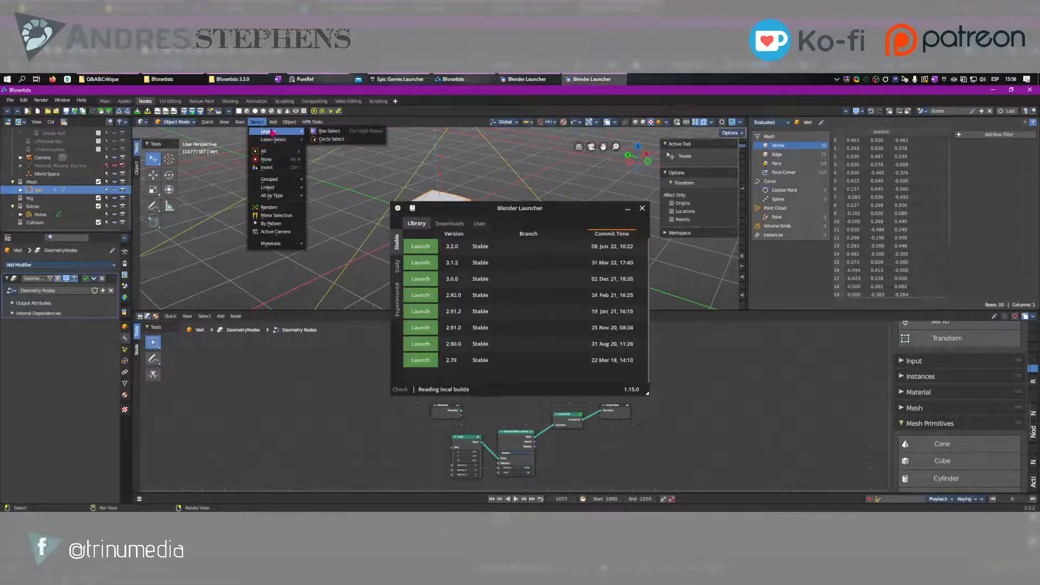
mouse_move(278, 196)
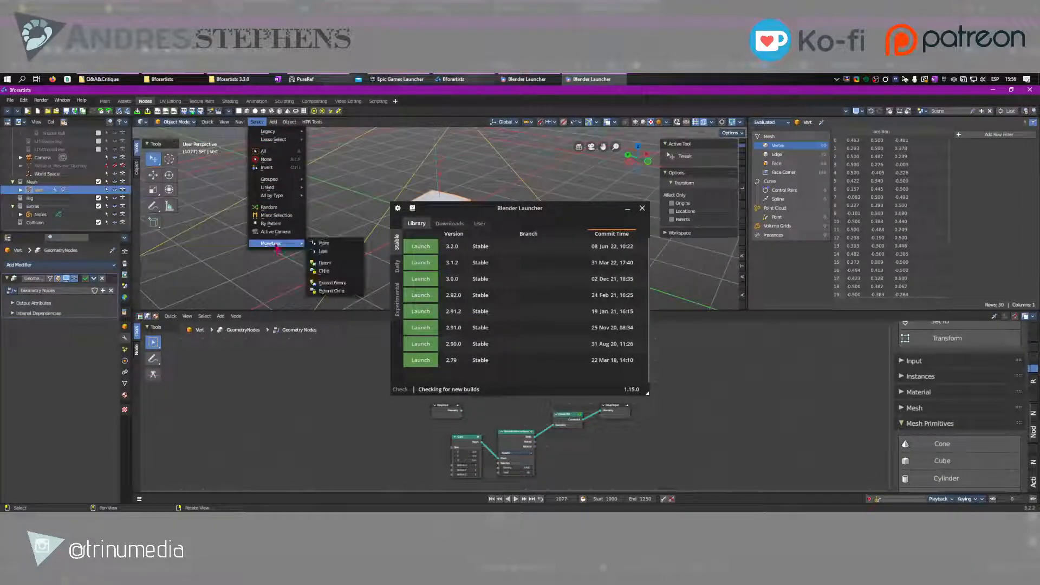
left_click(290, 122)
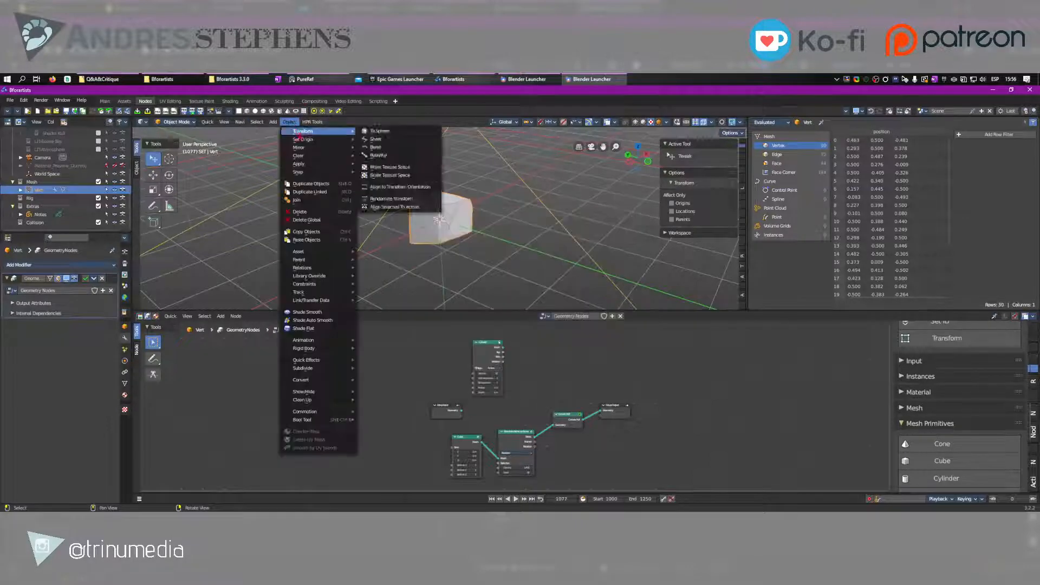
mouse_move(303, 141)
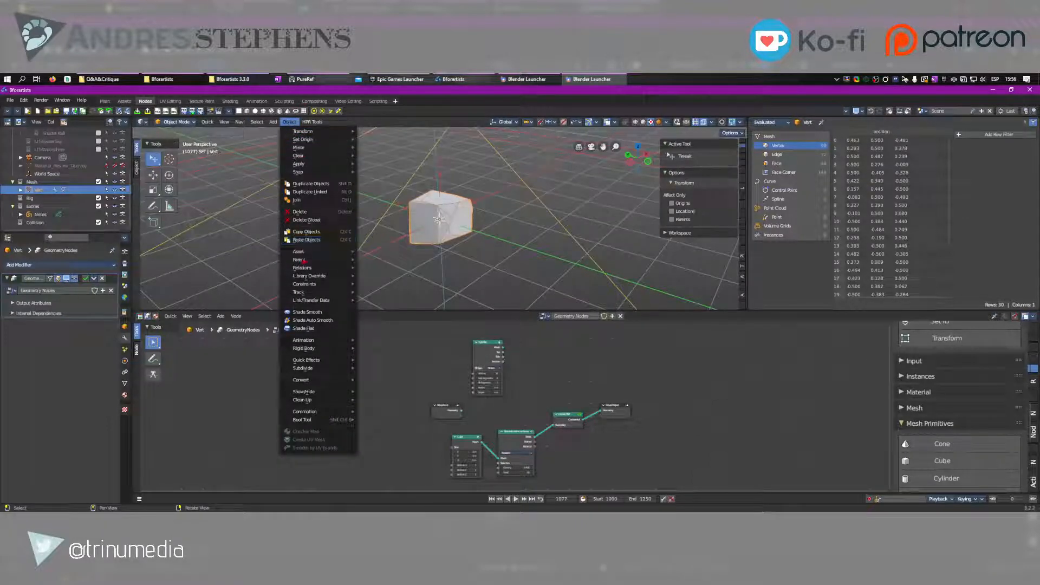
mouse_move(301, 260)
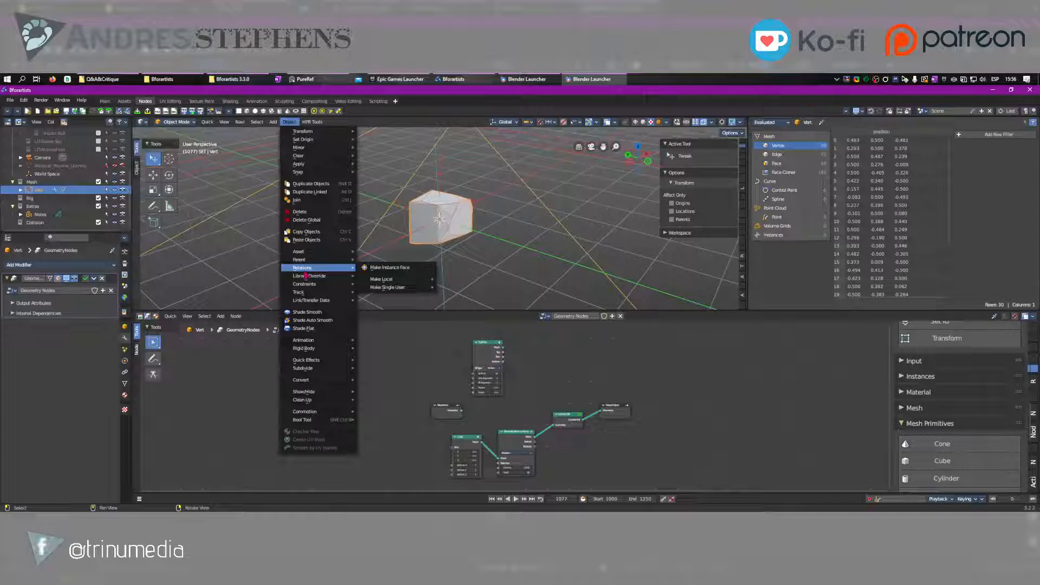
mouse_move(321, 360)
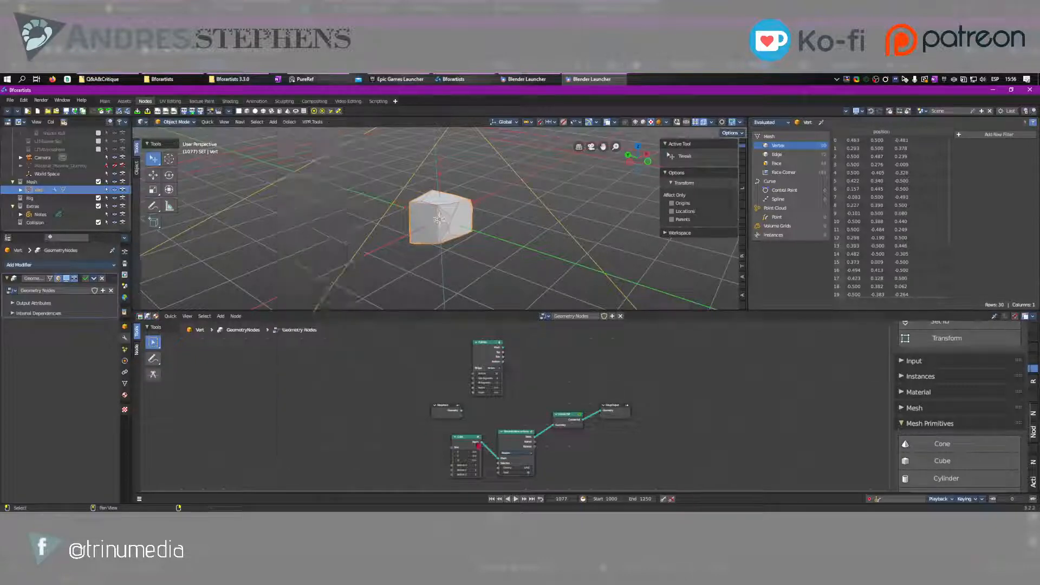
middle_click_drag(534, 238, 433, 251)
scroll(434, 250, "up", 5)
middle_click_drag(366, 209, 625, 195)
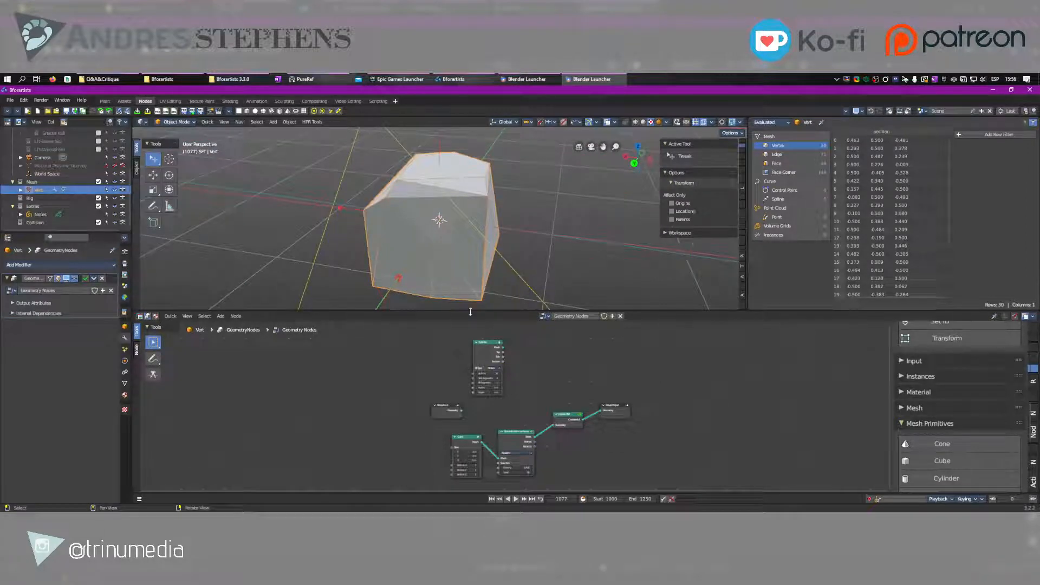
Make the node editor slightly taller and expand the Curve Primitives category of the add-node buttons
left_click_drag(470, 312, 470, 297)
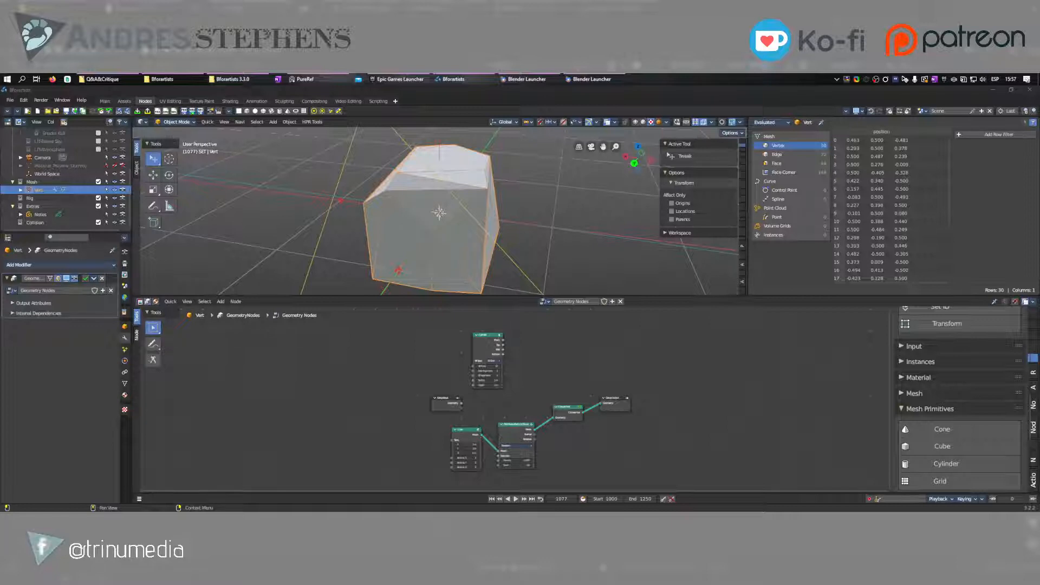
left_click(604, 422)
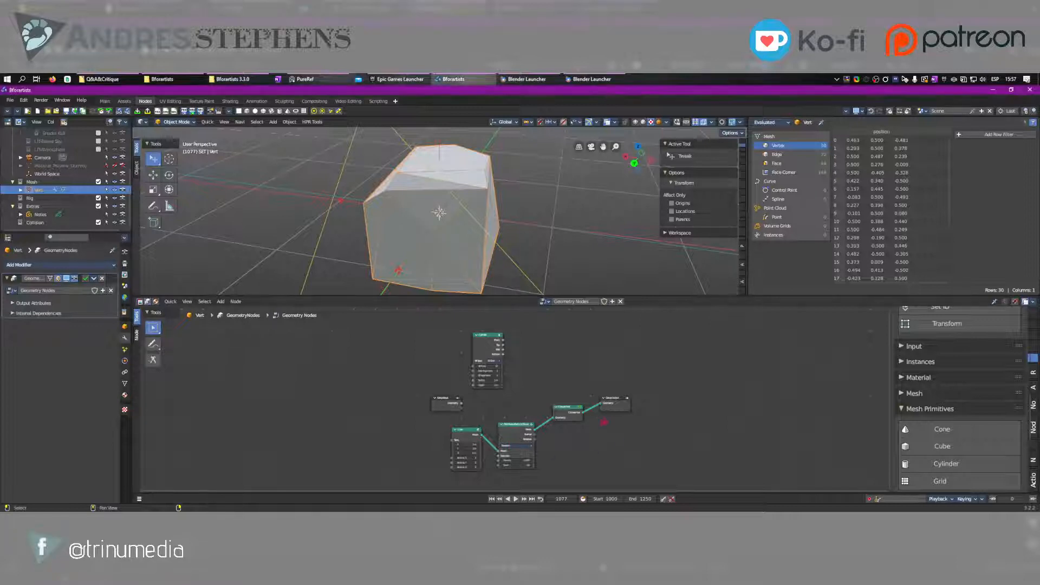
middle_click_drag(621, 442, 539, 419)
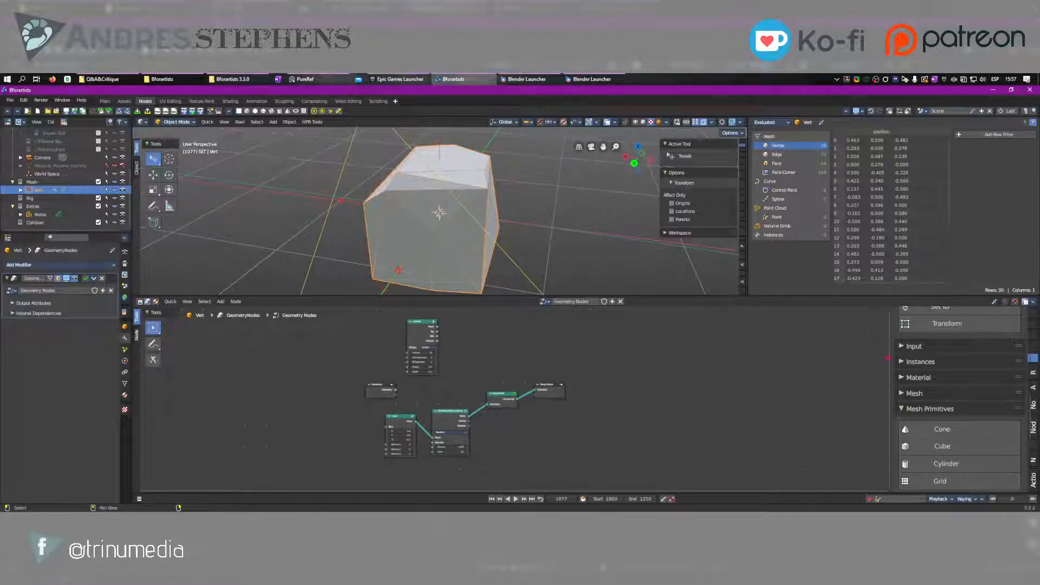
scroll(950, 404, "down", 3)
scroll(951, 403, "up", 10)
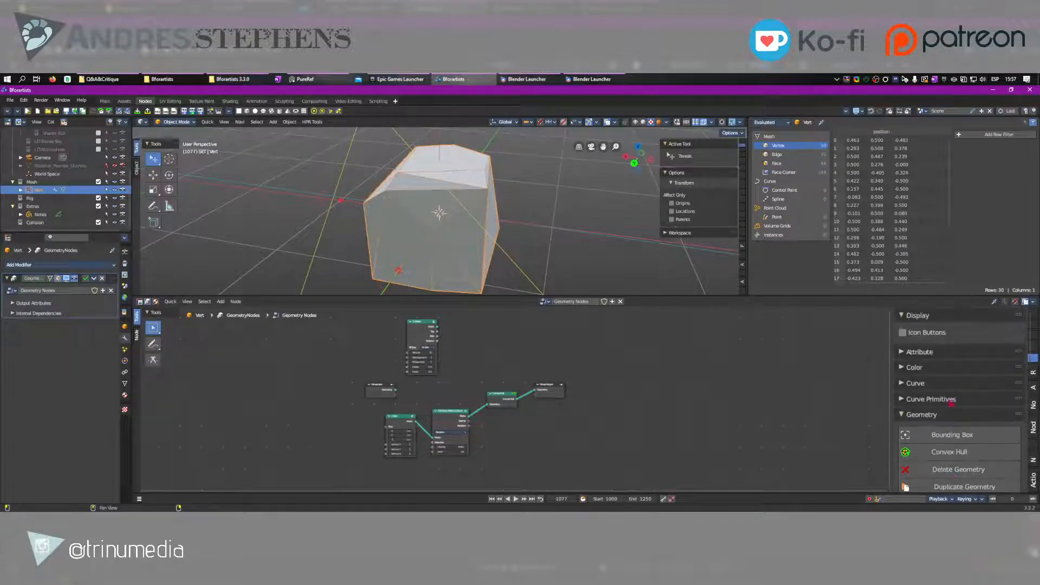
left_click(951, 403)
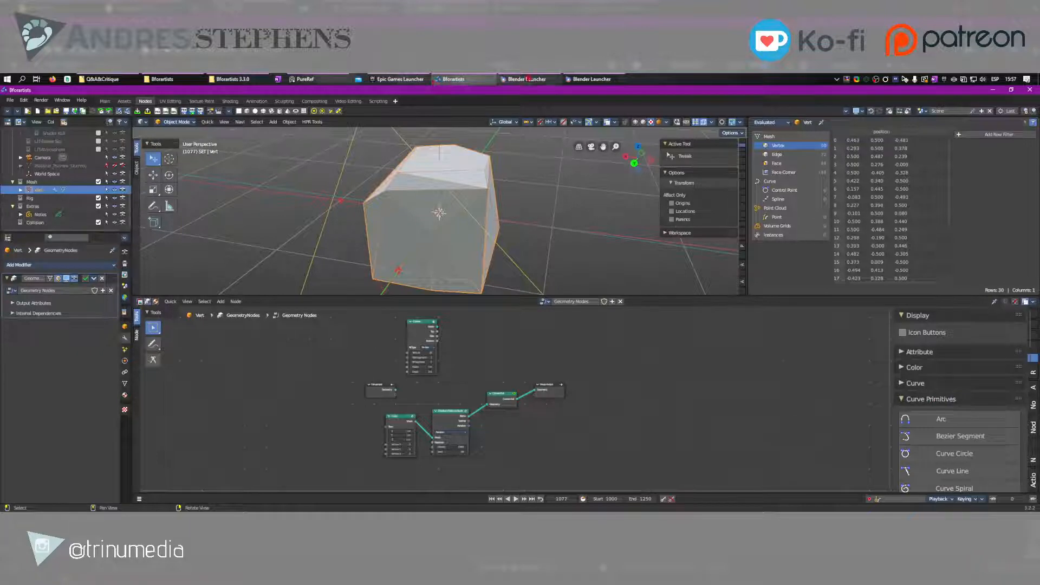
Switch to Blender Launcher and launch the daily Blender 3.4.0 Alpha build from 07 Sep 22
left_click(528, 80)
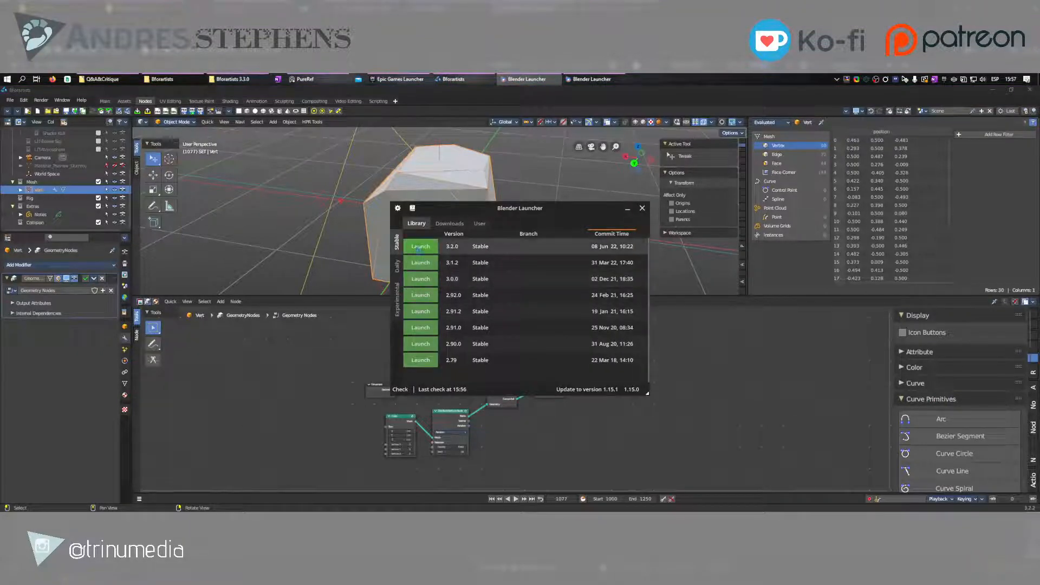
left_click(396, 265)
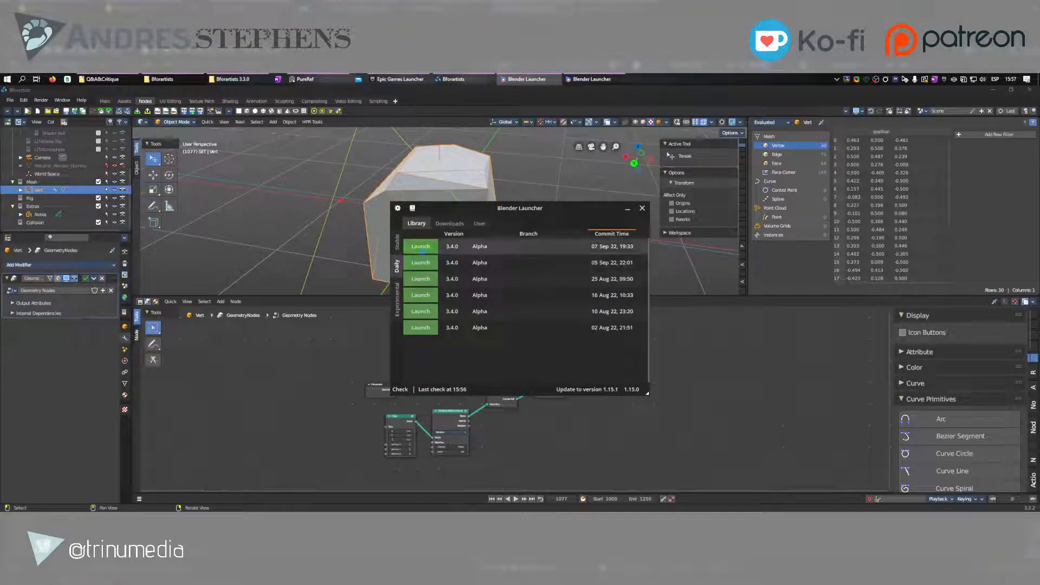
left_click(421, 248)
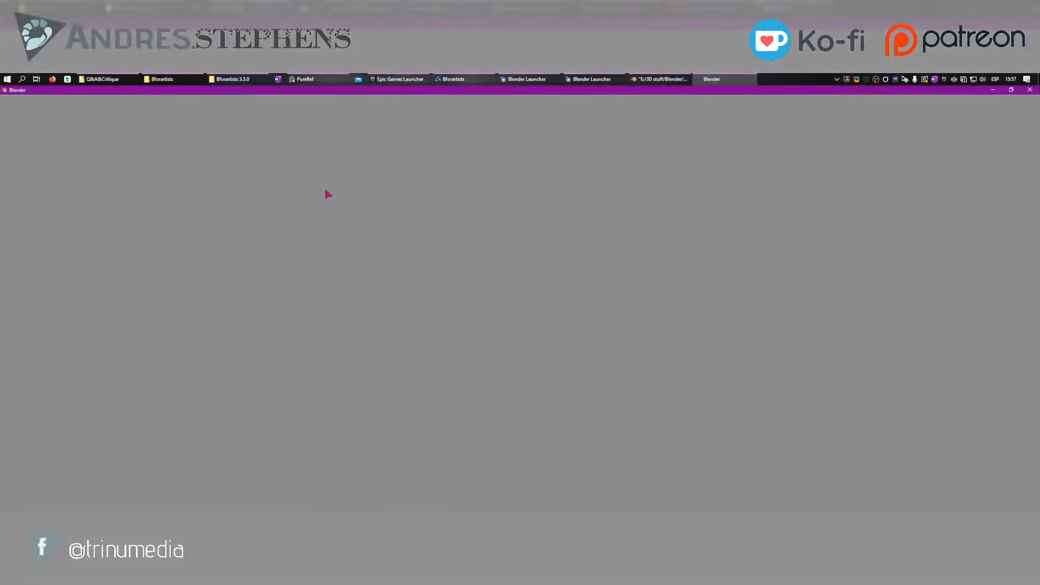
left_click(662, 79)
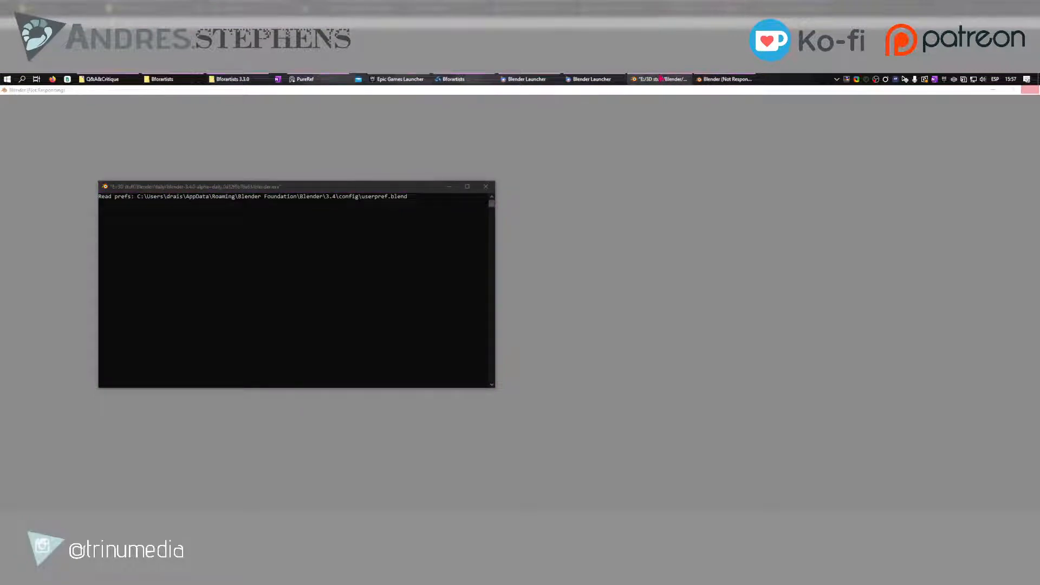
left_click(529, 79)
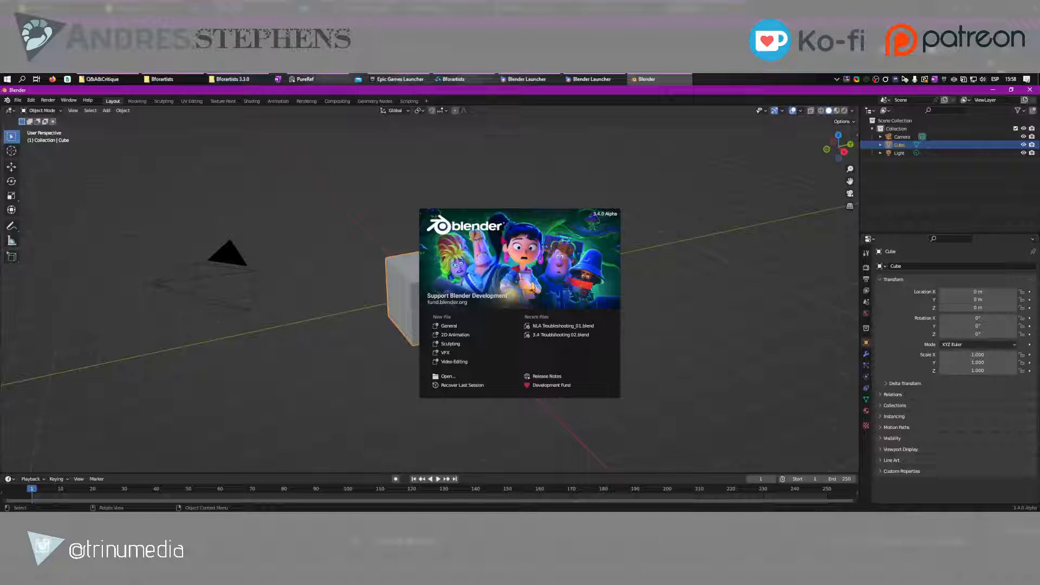
Dismiss the splash screen and select the light in the default scene
left_click(404, 287)
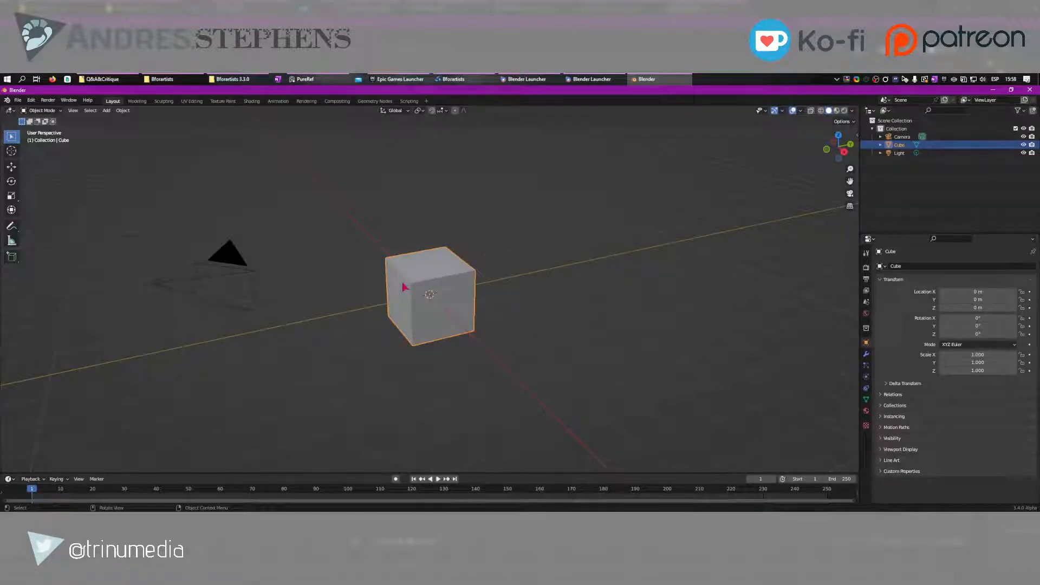
scroll(404, 287, "down", 2)
middle_click_drag(404, 287, 422, 298)
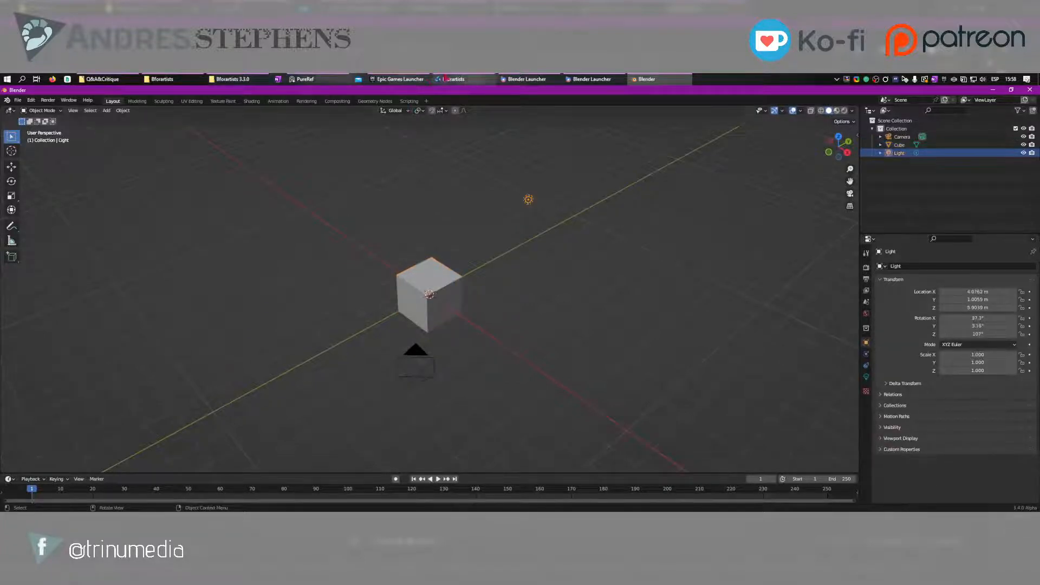
Switch to Bforartists and select the camera object in the 3D viewport
key("alt+Tab")
scroll(513, 179, "down", 8)
mouse_move(494, 213)
right_mouse_down()
mouse_move(442, 222)
mouse_move(430, 193)
mouse_move(490, 205)
right_mouse_up()
scroll(490, 204, "down", 3)
middle_click_drag(440, 185, 440, 228)
left_click(388, 199)
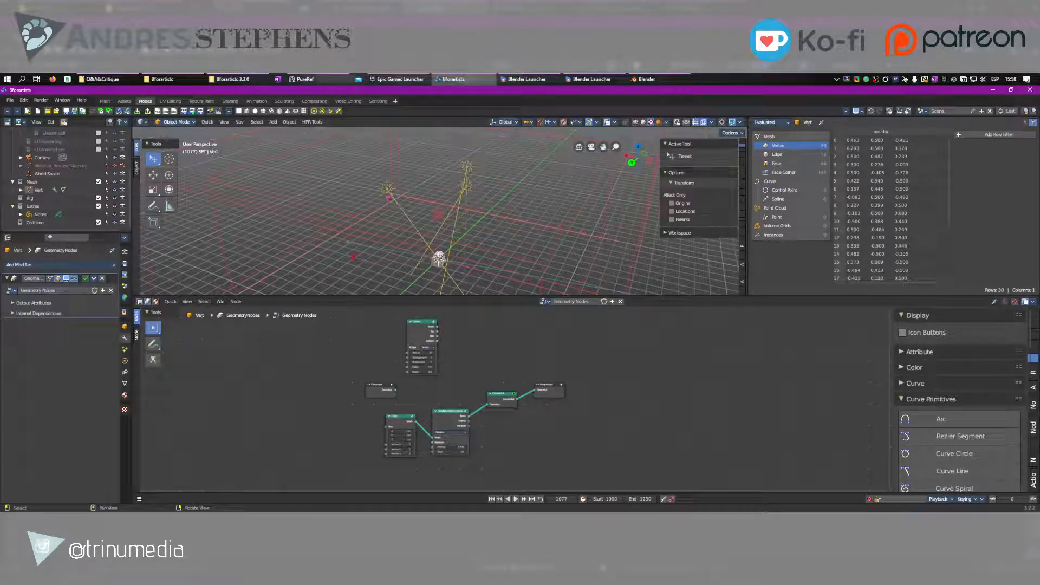
left_click(389, 199)
left_click(469, 186)
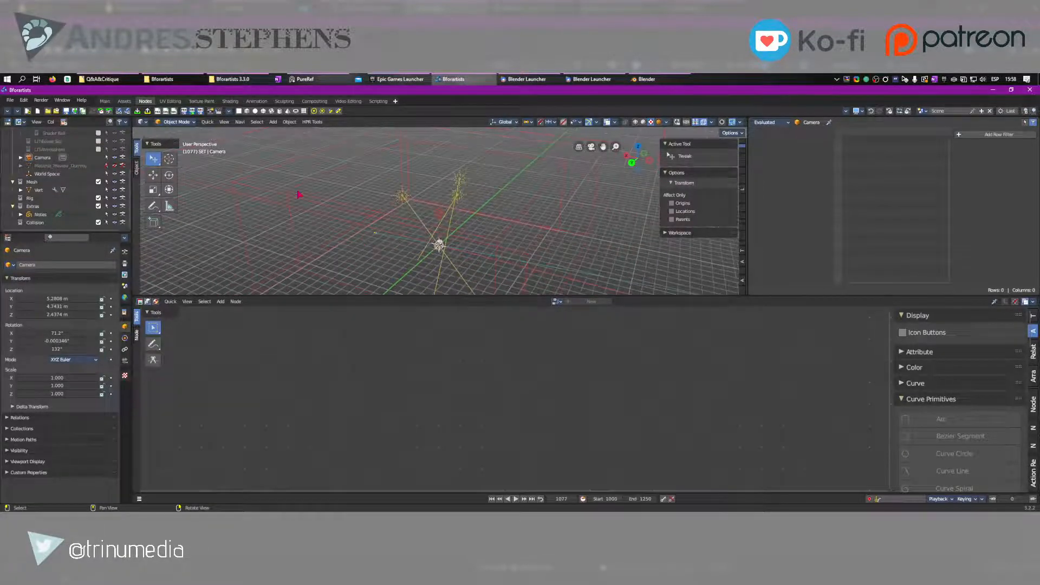
Select the camera again from a closer view, followed by the Vert cube at the scene's centre
middle_click_drag(396, 224, 357, 248)
left_click(432, 230)
left_click(356, 249)
right_click_drag(358, 250, 379, 246)
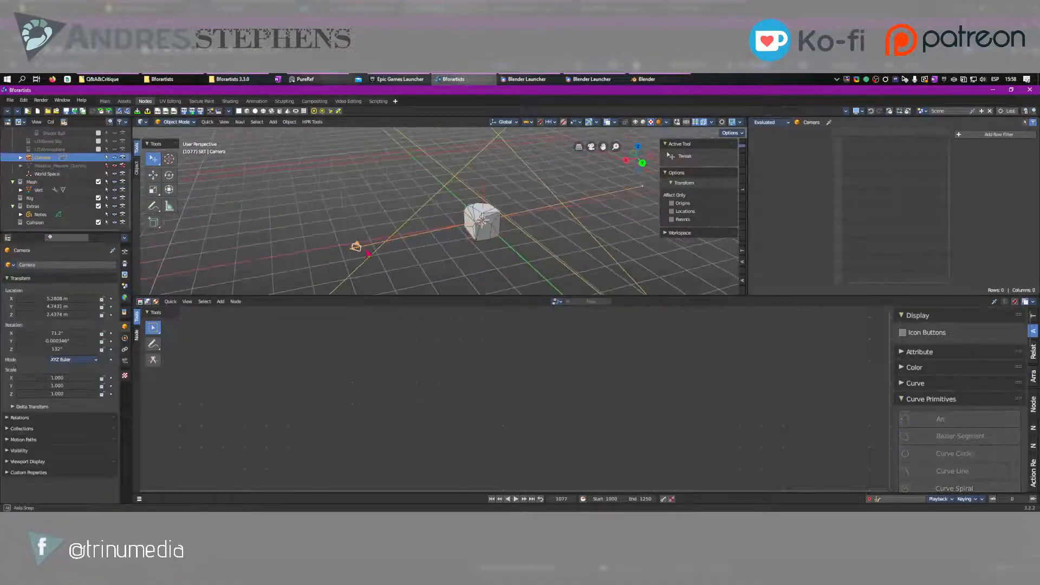
left_click(481, 219)
scroll(469, 226, "down", 4)
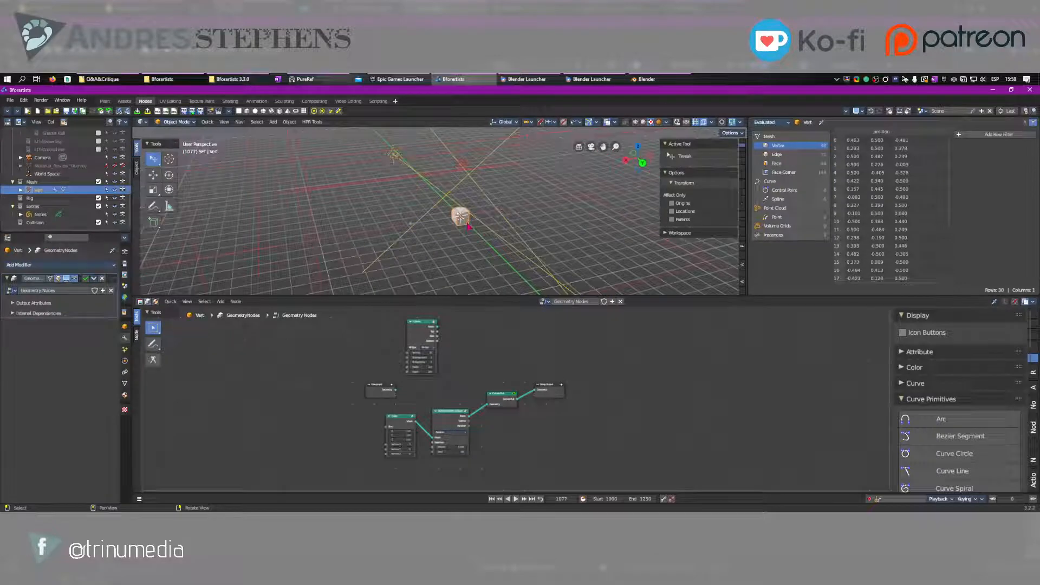
Switch to Blender and select the camera, followed by the light
key("alt+Tab")
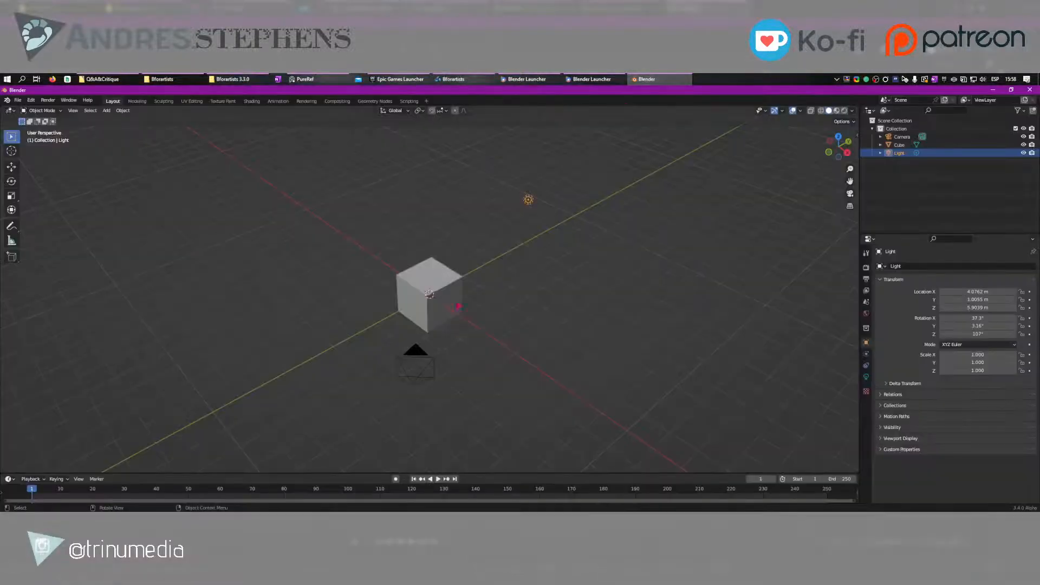
left_click(418, 351)
left_click(528, 198)
Compare the Bforartists viewport around the Vert cube with the default cube scene in Blender
left_click(453, 79)
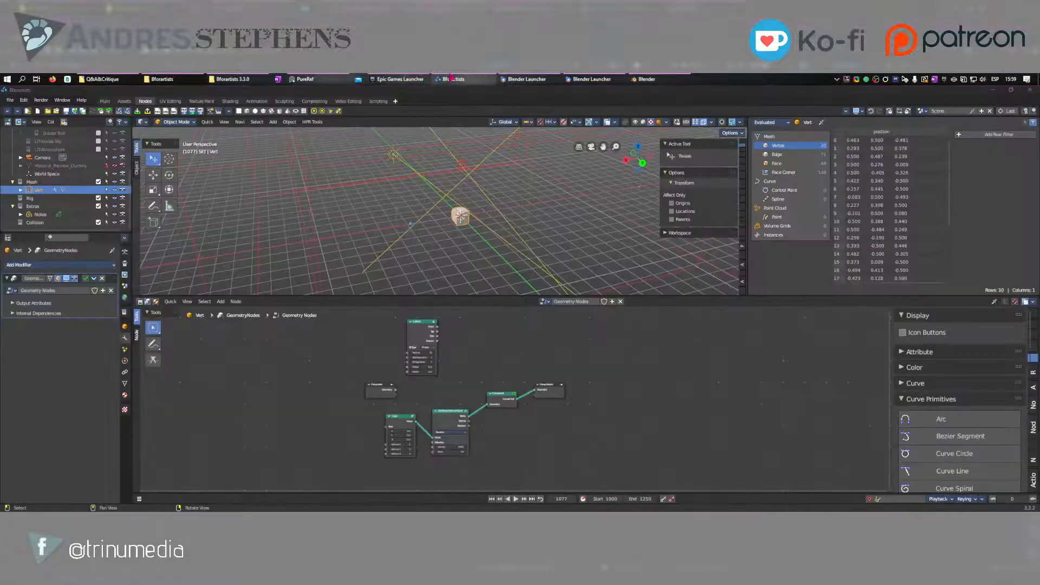
right_click_drag(424, 218, 452, 227)
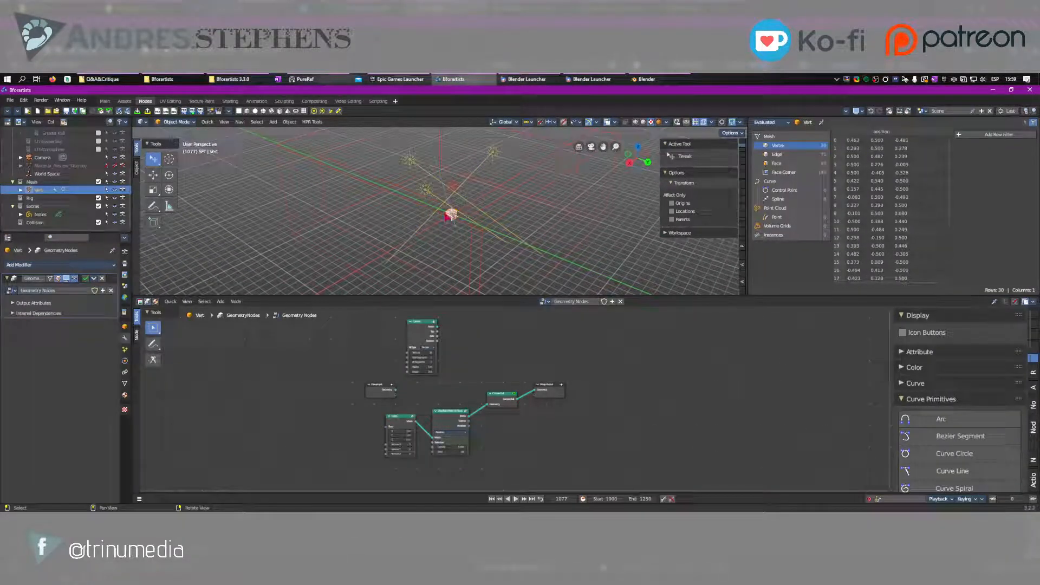
left_click(610, 78)
left_click(645, 79)
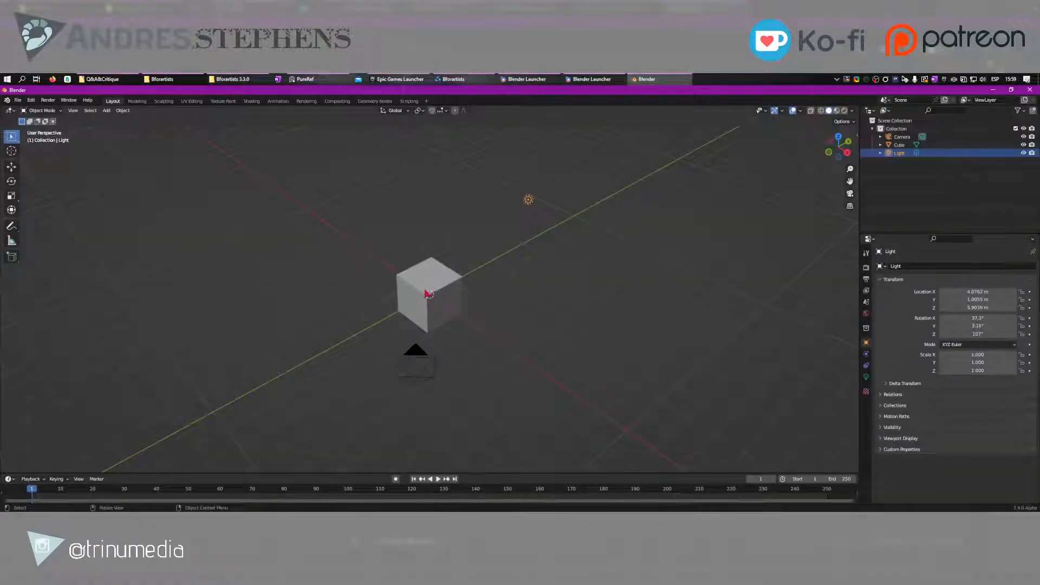
scroll(429, 293, "up", 2)
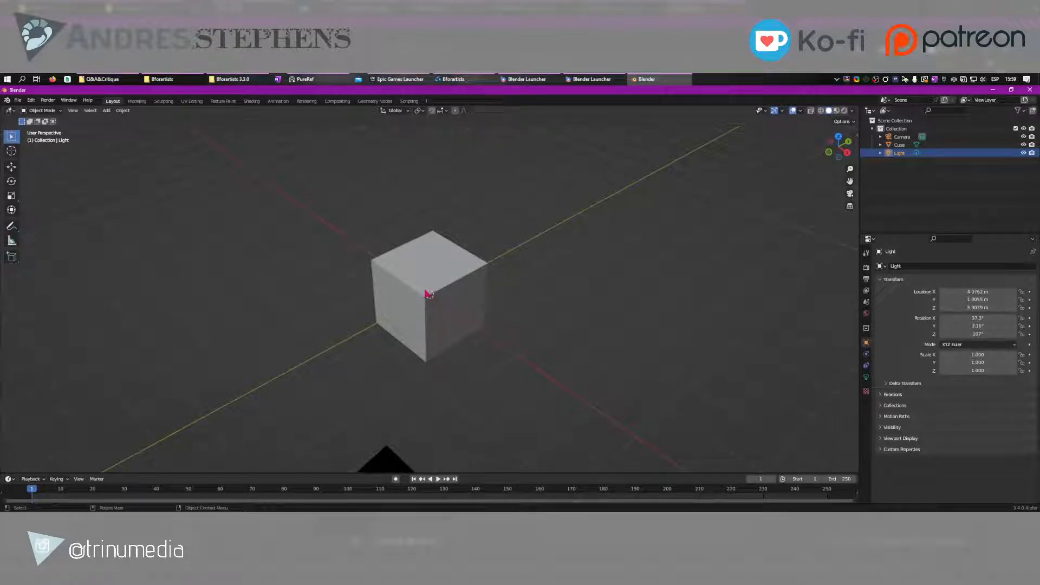
Review Blender's object commands, including the Apply, Constraints and Rigid Body groups
left_click(120, 111)
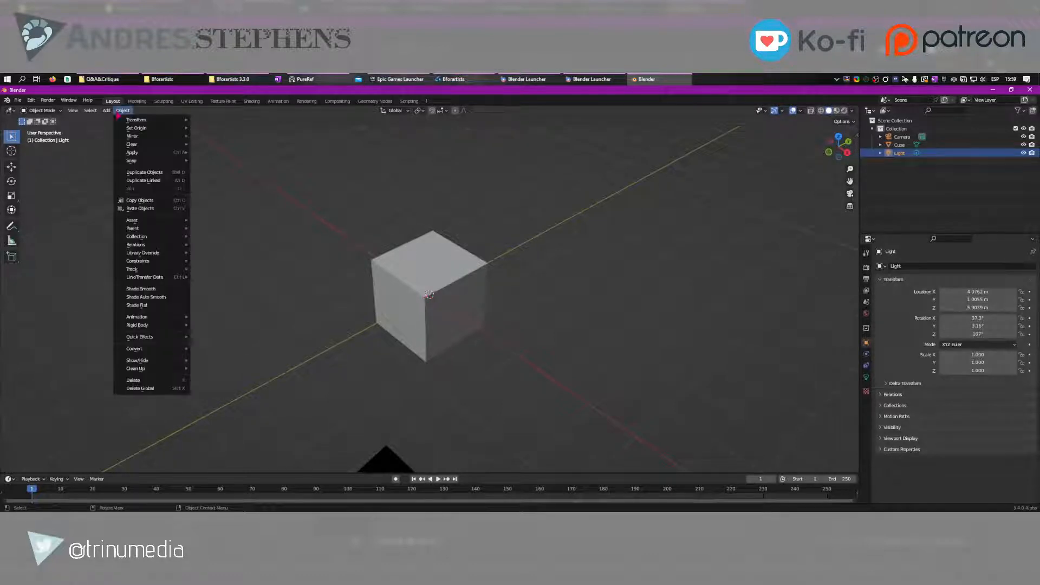
mouse_move(137, 130)
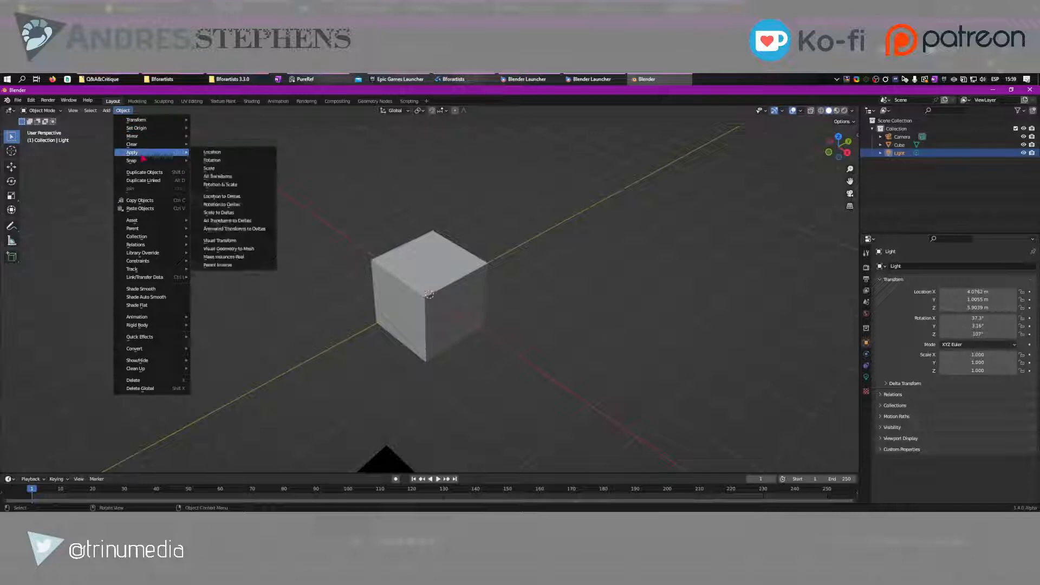
mouse_move(151, 245)
mouse_move(152, 263)
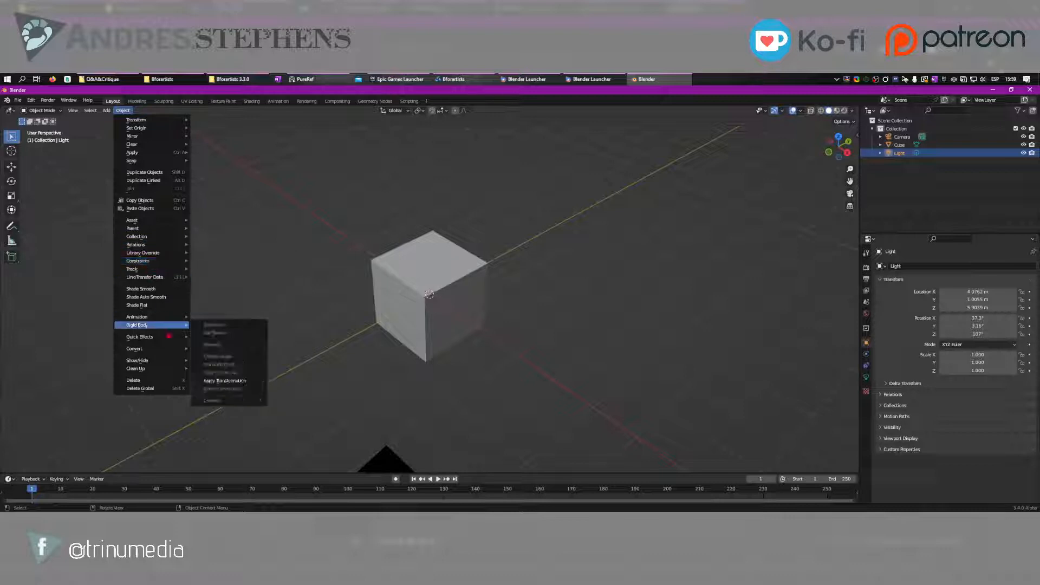
mouse_move(162, 355)
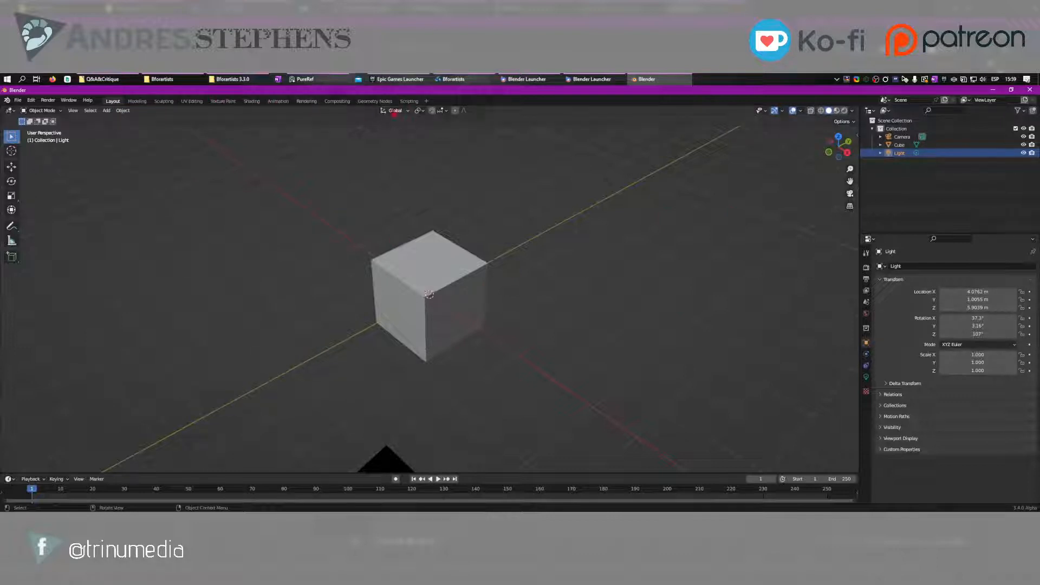
Open the Shading workspace in both Blender and Bforartists, and show the Object tools in the Bforartists viewport
left_click(250, 101)
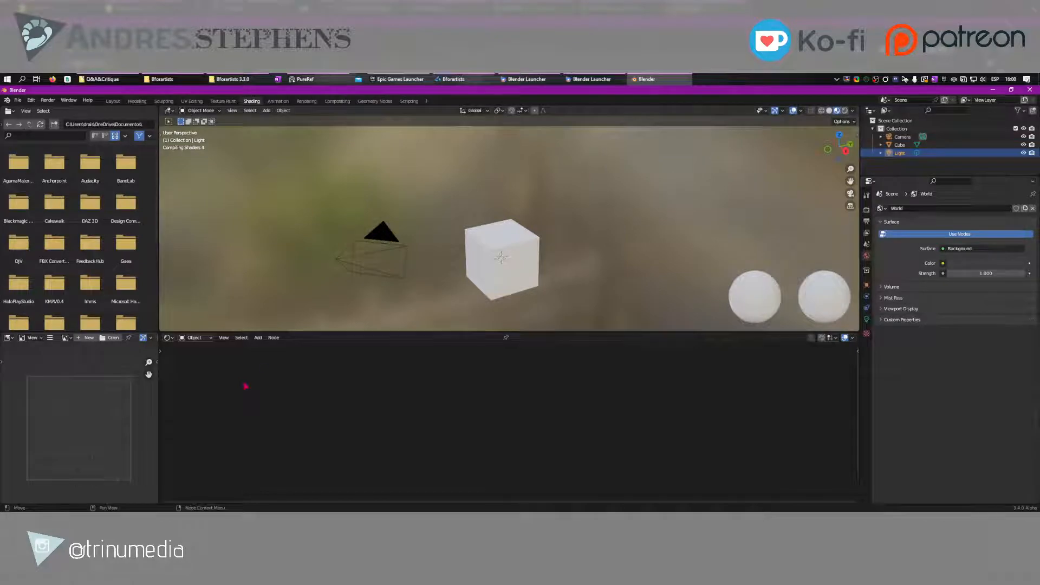
left_click(453, 79)
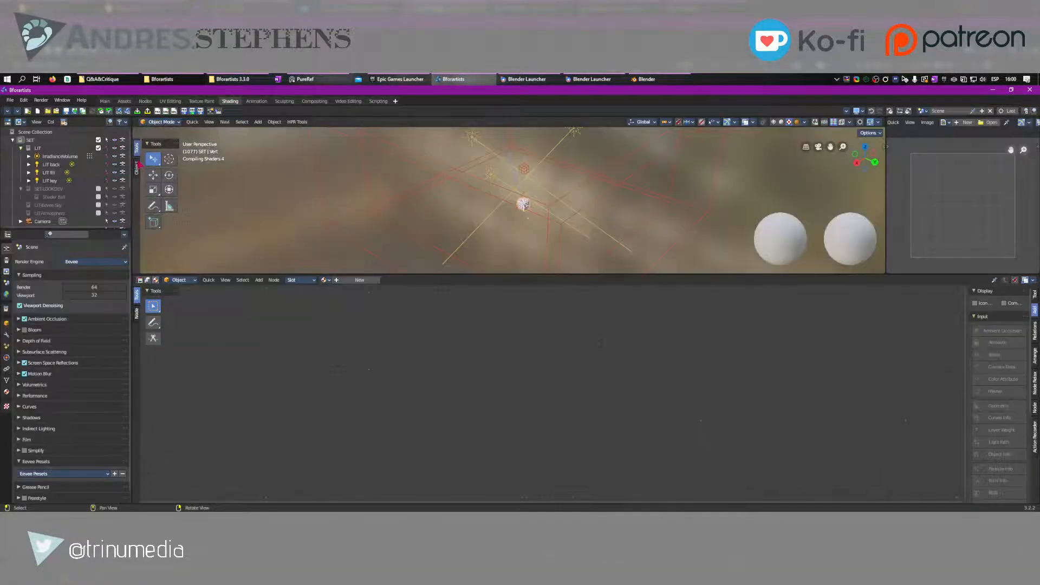
left_click(138, 166)
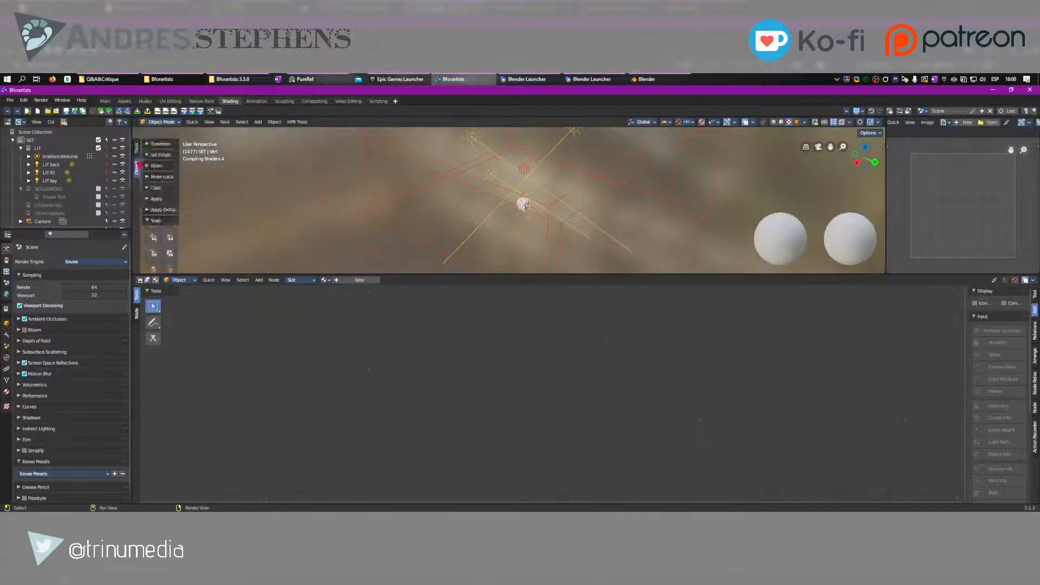
Expand the Clear and Set Origin groups of the viewport's Object tools and check the node editor's Add commands
left_click(159, 189)
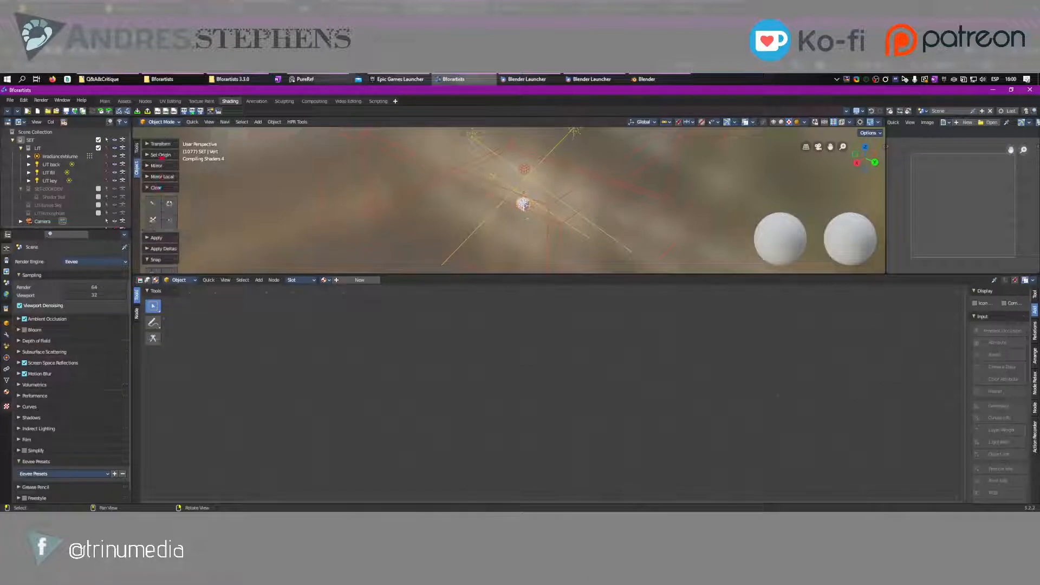
left_click(160, 155)
left_click(259, 280)
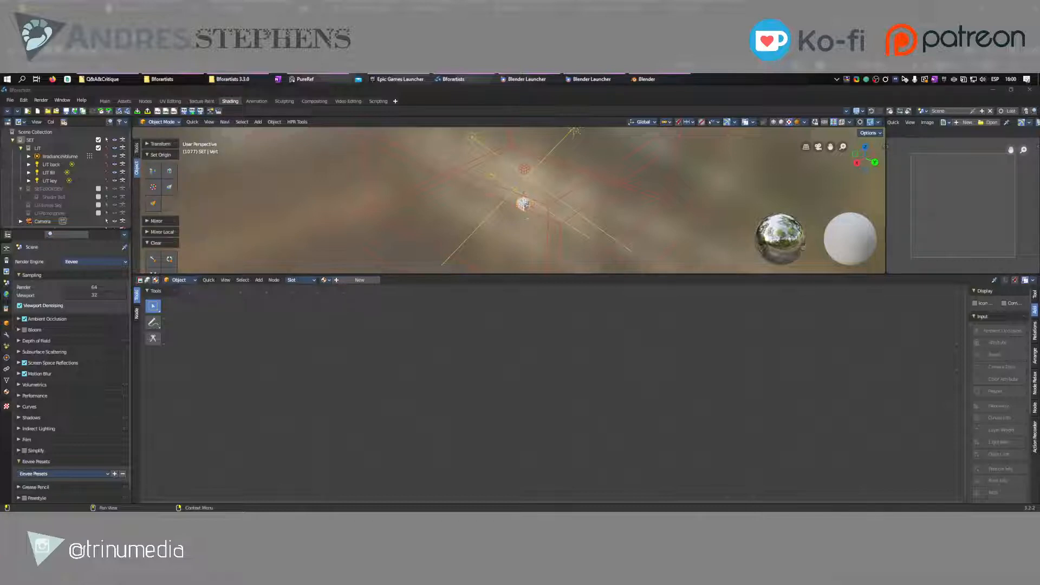
Preview the PureRef board with the session's topic and guest slides, and return to Bforartists
mouse_move(328, 81)
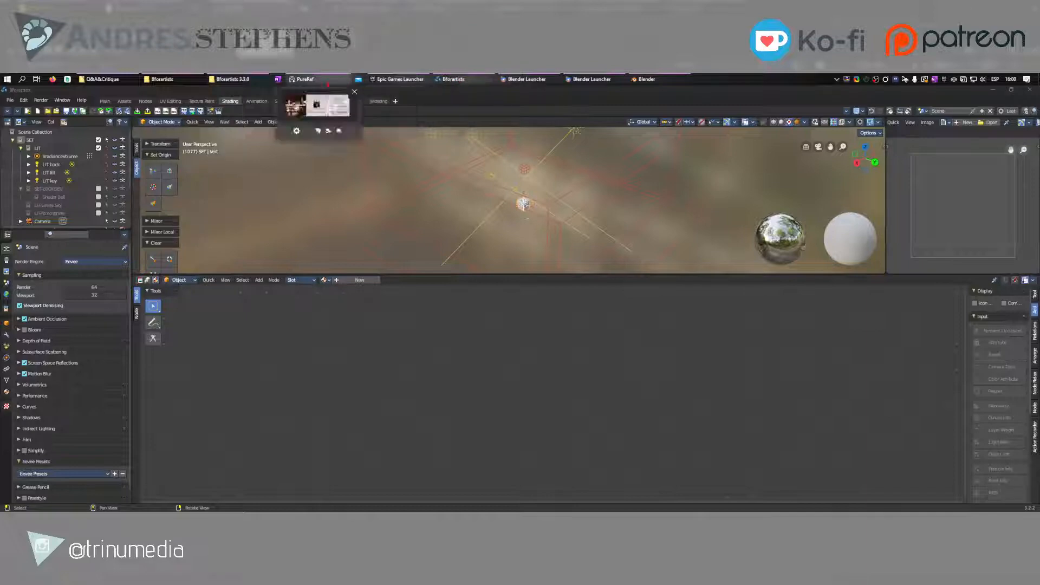
mouse_move(324, 108)
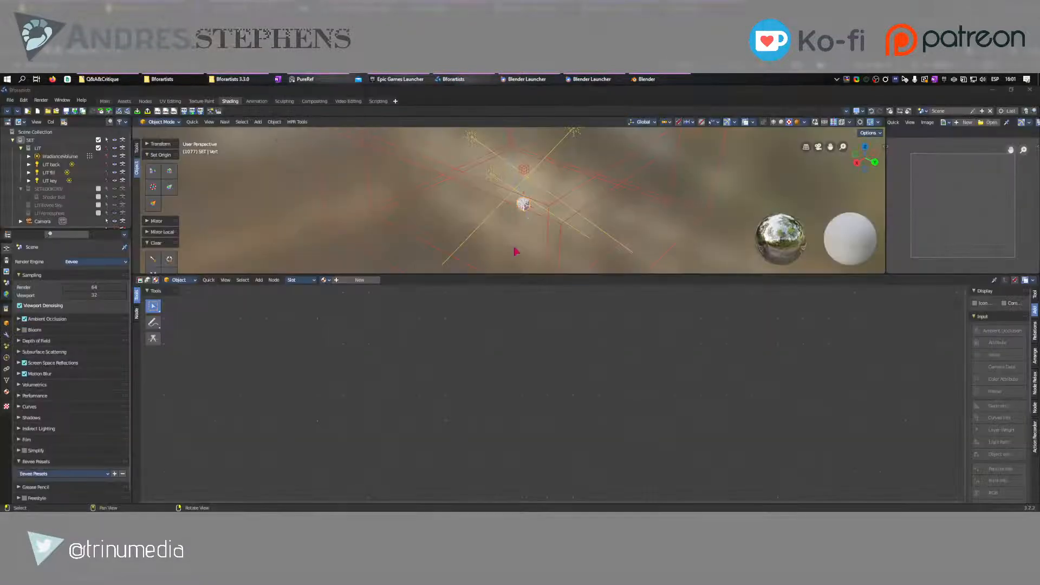
left_click(515, 251)
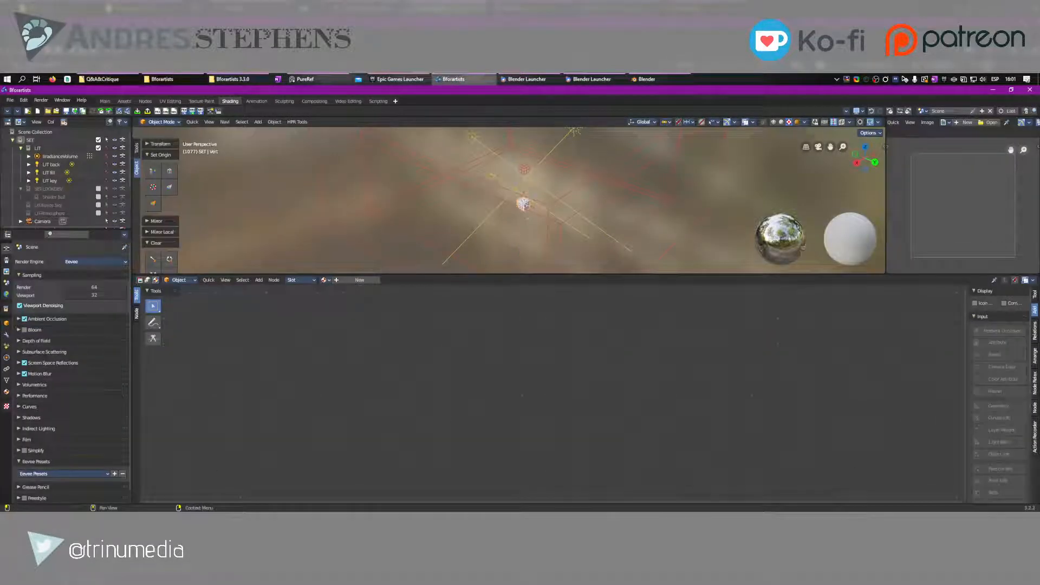